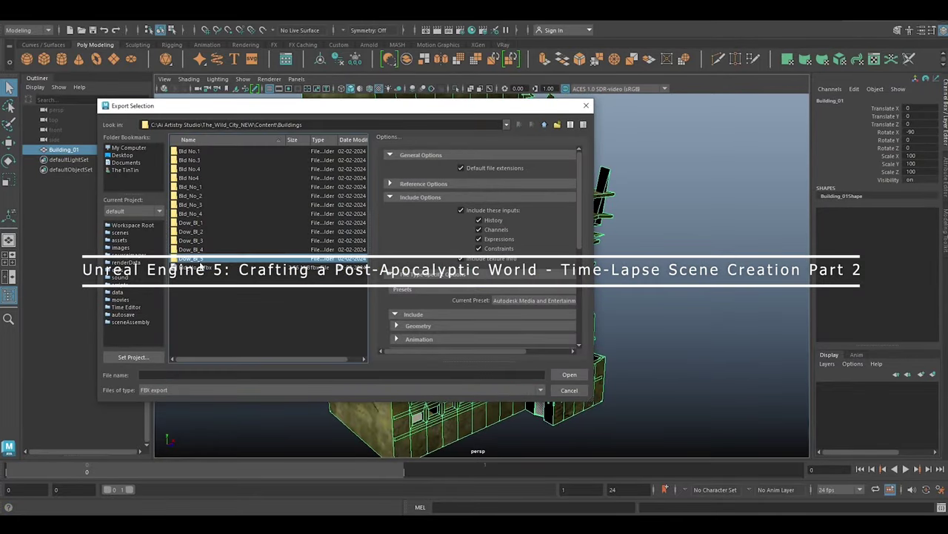
# Export the selected building as Dow_Bl_6 and send it to Unreal's Content\Buildings folder
pyautogui.write('Dow_Bl_6')
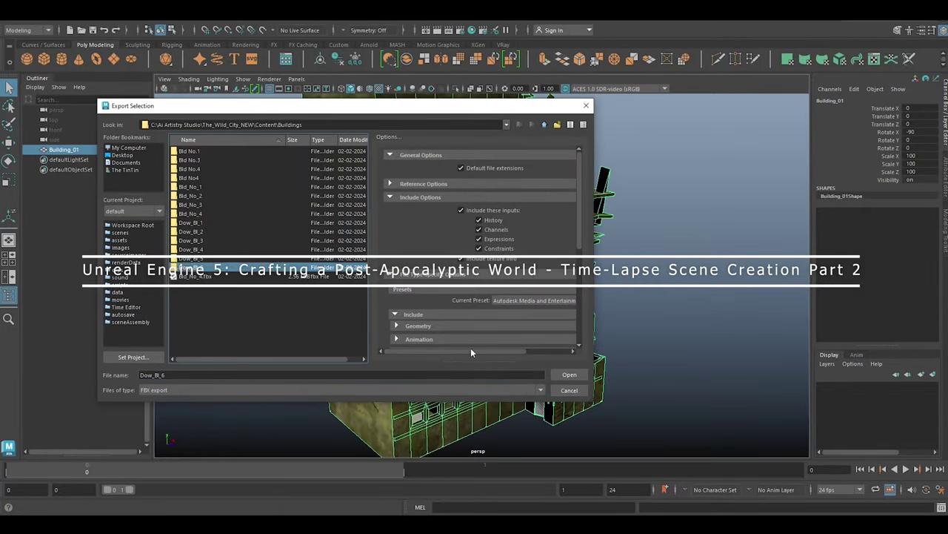
pyautogui.click(569, 374)
pyautogui.click(178, 186)
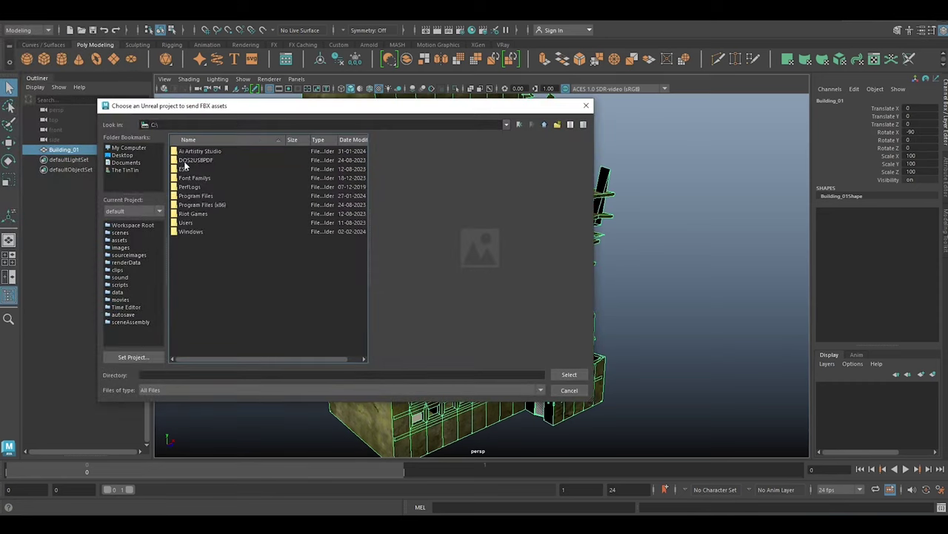
pyautogui.doubleClick(192, 168)
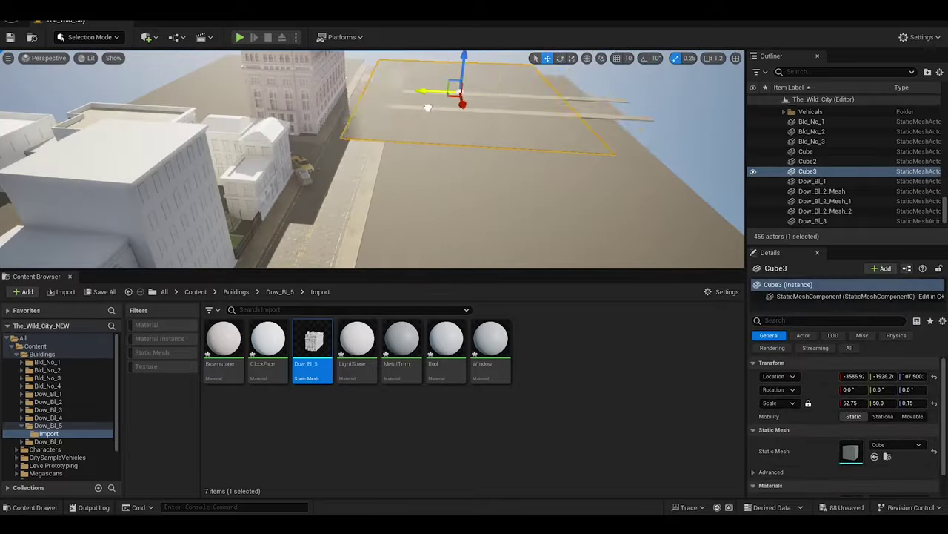
# Slide Cube3 along Y, duplicate it as Cube4, copy a footpath piece, then open Dow_Bl_6
pyautogui.moveTo(428, 107)
pyautogui.keyDown('shift'); pyautogui.mouseDown()
pyautogui.moveTo(162, 89)
pyautogui.moveTo(395, 124)
pyautogui.mouseUp(); pyautogui.keyUp('shift')
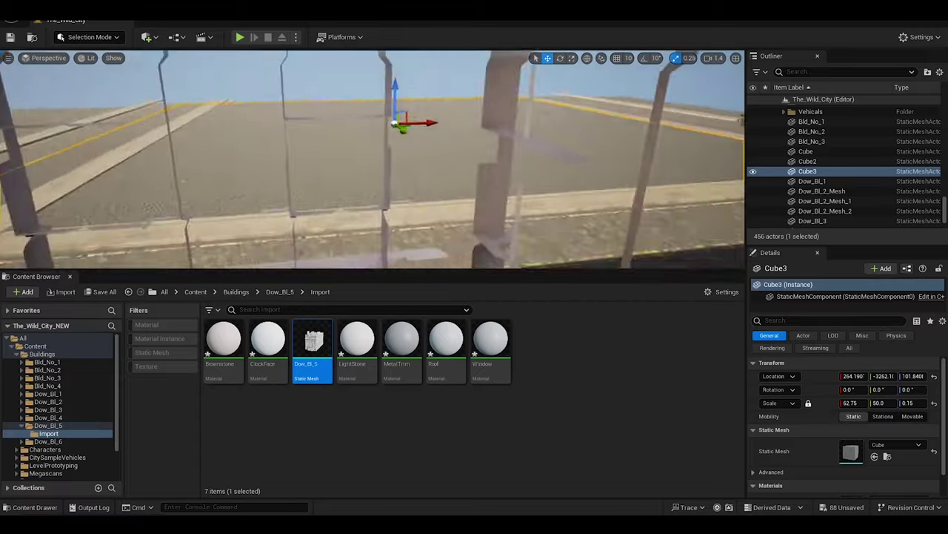
pyautogui.press('f')
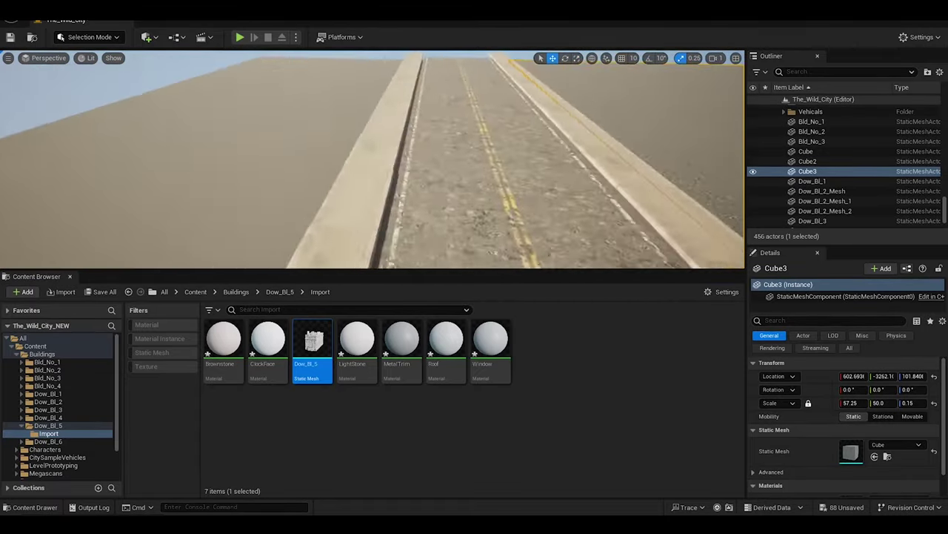
pyautogui.hotkey('ctrl', 'd')
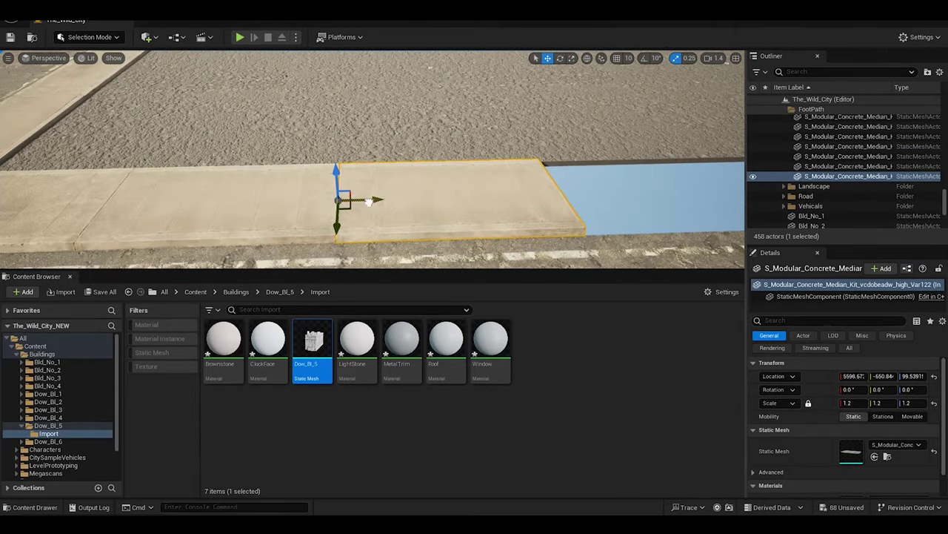
pyautogui.keyDown('alt'); pyautogui.moveTo(369, 201); pyautogui.dragTo(539, 197); pyautogui.keyUp('alt')
pyautogui.click(48, 434)
# Place the Dow_Bl_6 mesh beside the road as Dow_Bl_7 and duplicate it as Dow_Bl_8
pyautogui.doubleClick(223, 341)
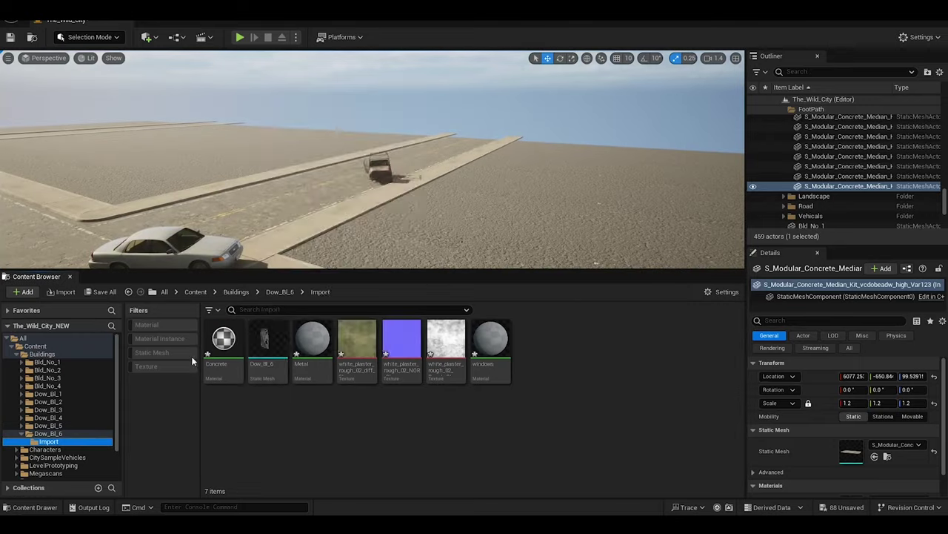
pyautogui.moveTo(268, 341); pyautogui.dragTo(377, 201)
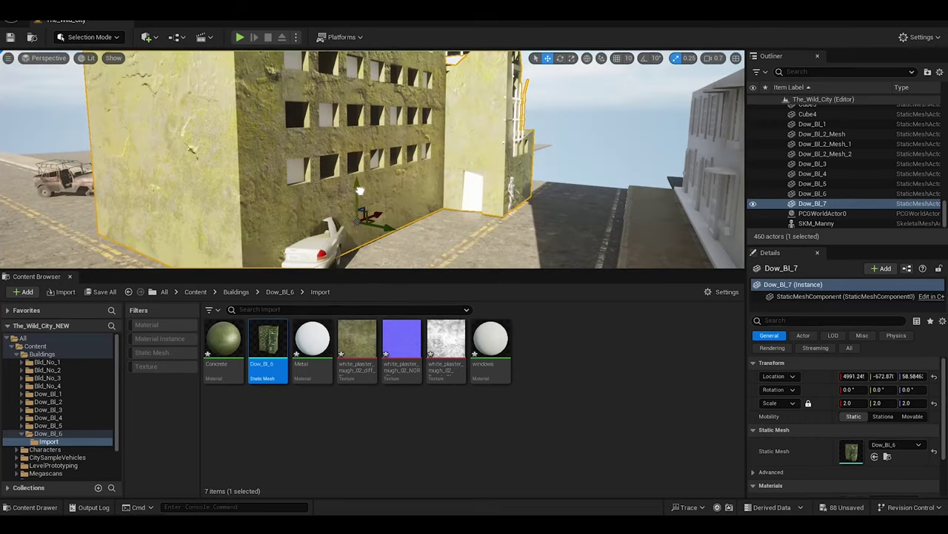
pyautogui.keyDown('shift'); pyautogui.moveTo(445, 199); pyautogui.dragTo(340, 159); pyautogui.keyUp('shift')
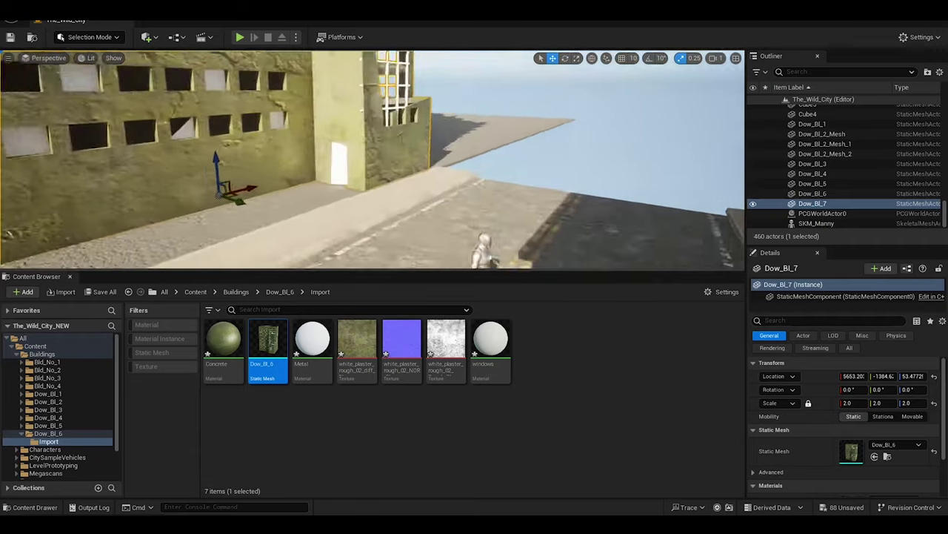
pyautogui.moveTo(279, 178); pyautogui.dragTo(279, 178)
pyautogui.moveTo(371, 159); pyautogui.dragTo(371, 159, button='right')
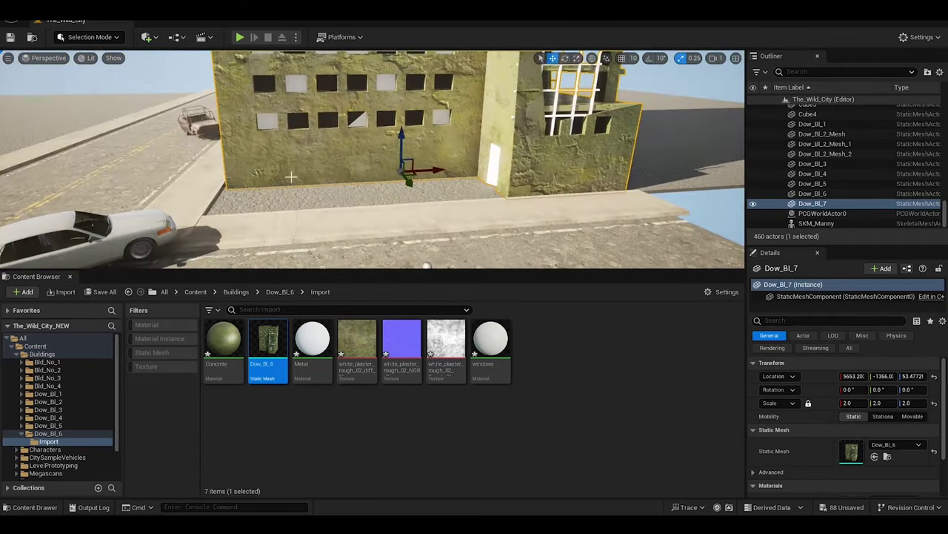
pyautogui.moveTo(291, 176)
pyautogui.keyDown('alt'); pyautogui.mouseDown()
pyautogui.moveTo(162, 105)
pyautogui.moveTo(283, 121)
pyautogui.moveTo(262, 86)
pyautogui.mouseUp(); pyautogui.keyUp('alt')
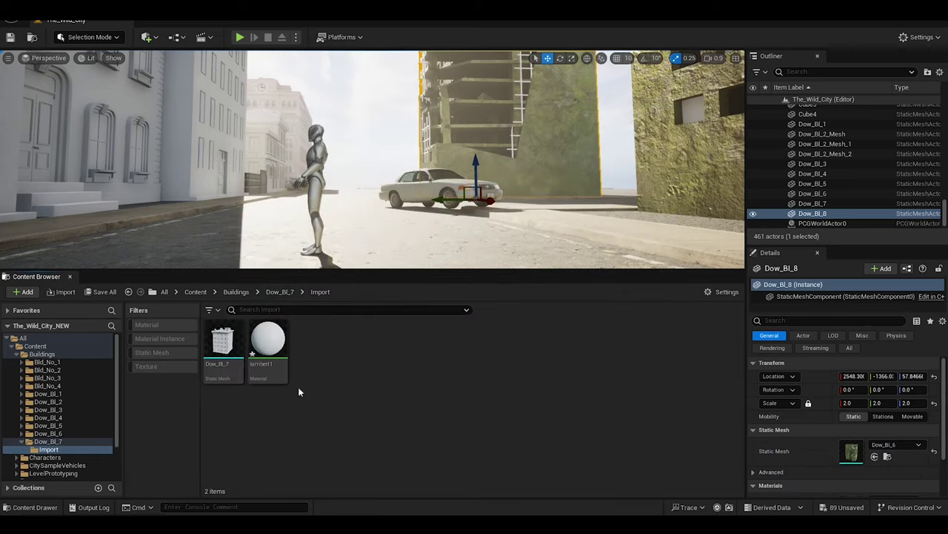
# Place Dow_Bl_7 as Dow_Bl_9, rotate it 90°, and line it up with its neighbour
pyautogui.moveTo(222, 342); pyautogui.dragTo(381, 194)
pyautogui.moveTo(381, 194); pyautogui.dragTo(303, 153, button='right')
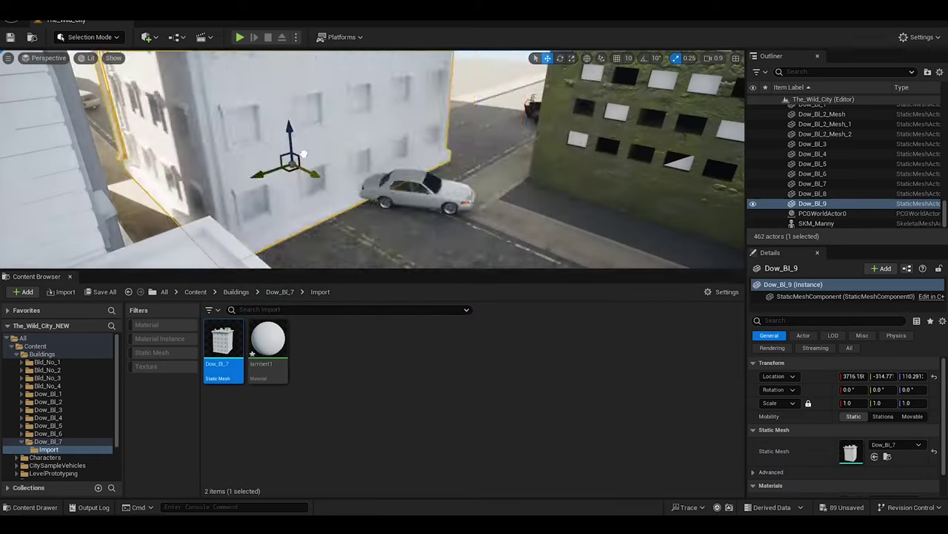
pyautogui.keyDown('shift'); pyautogui.moveTo(303, 154); pyautogui.dragTo(326, 159); pyautogui.keyUp('shift')
pyautogui.press('e')
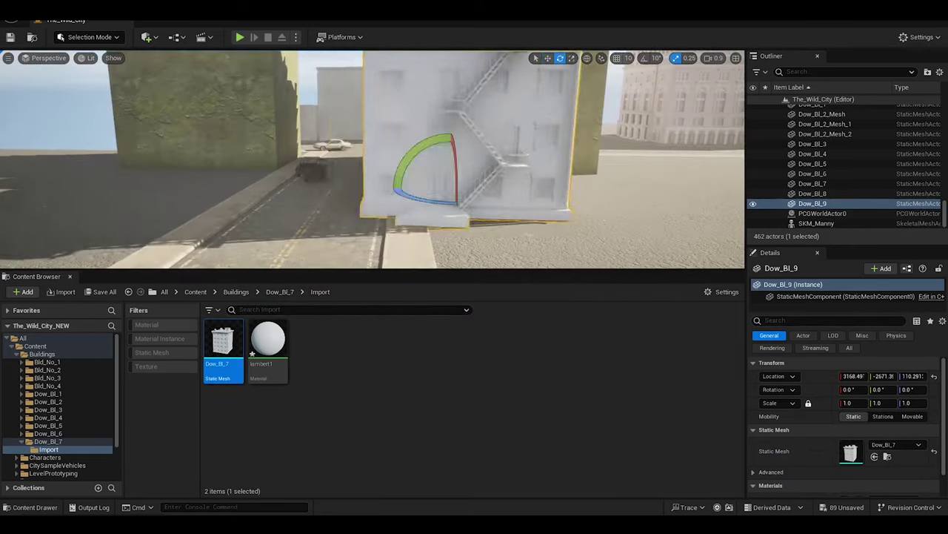
pyautogui.moveTo(444, 148)
pyautogui.mouseDown()
pyautogui.moveTo(355, 198)
pyautogui.moveTo(460, 96)
pyautogui.mouseUp()
pyautogui.press('w')
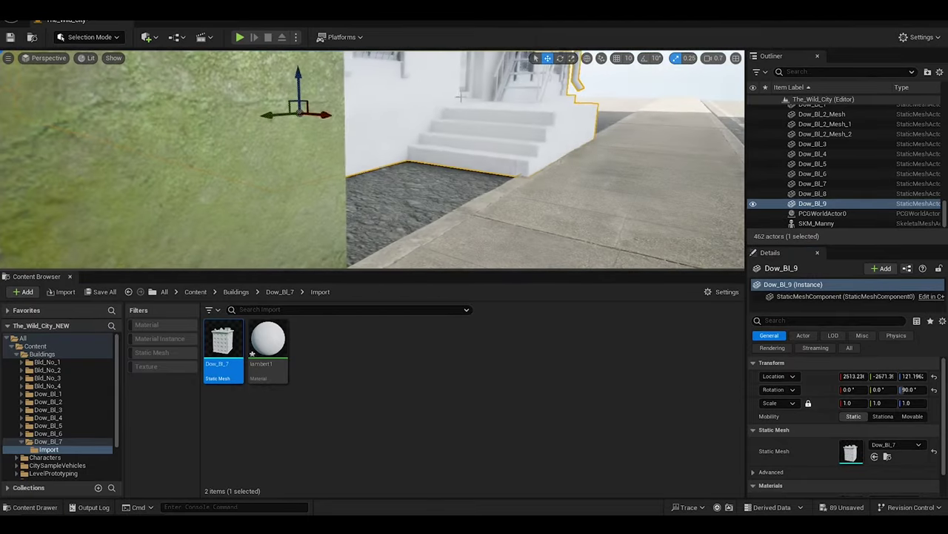
pyautogui.keyDown('shift'); pyautogui.moveTo(324, 114); pyautogui.dragTo(348, 111); pyautogui.keyUp('shift')
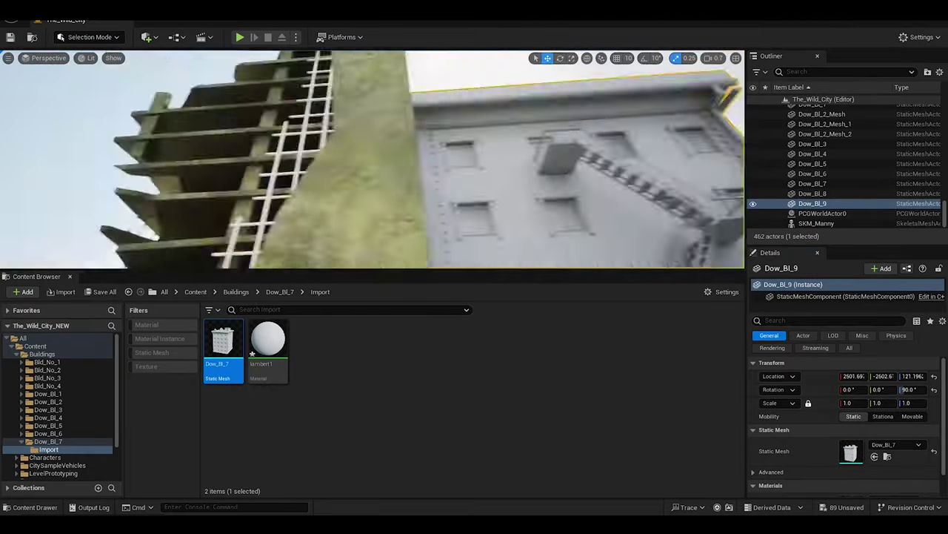
pyautogui.keyDown('shift'); pyautogui.moveTo(423, 193); pyautogui.dragTo(415, 185); pyautogui.keyUp('shift')
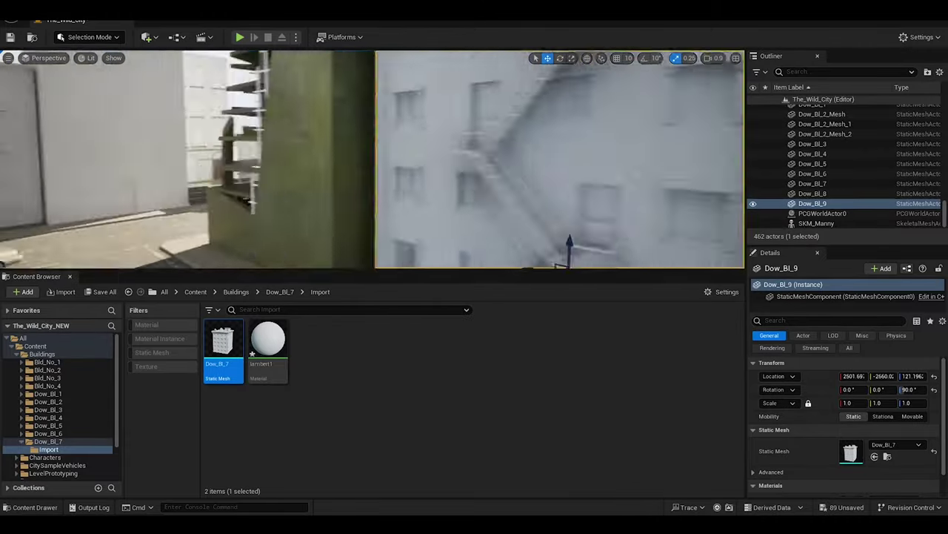
pyautogui.moveTo(415, 185)
pyautogui.keyDown('shift'); pyautogui.mouseDown()
pyautogui.moveTo(366, 234)
pyautogui.moveTo(221, 219)
pyautogui.moveTo(383, 200)
pyautogui.moveTo(501, 200)
pyautogui.mouseUp(); pyautogui.keyUp('shift')
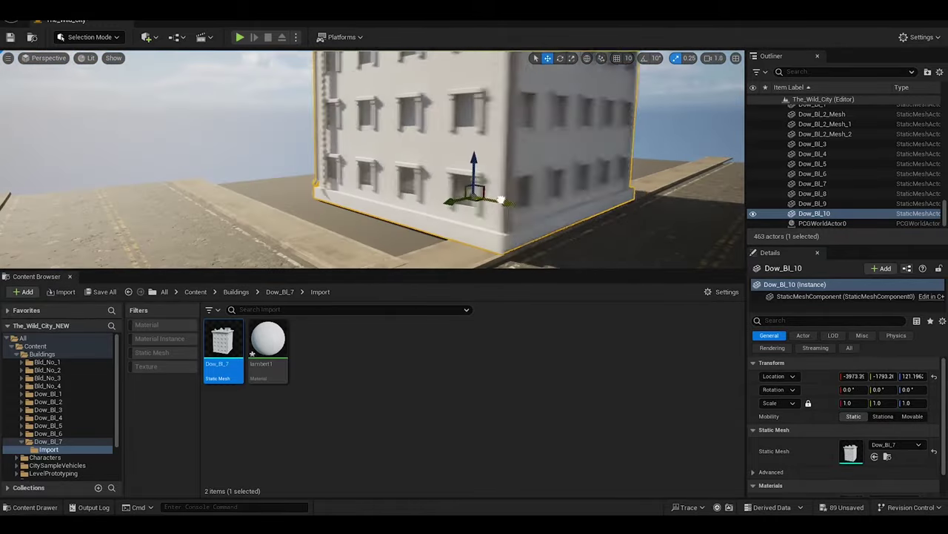
# Undo a trial ground-slab duplicate and export the next building into Dow_Bl_8's Import folder
pyautogui.click(652, 185)
pyautogui.keyDown('alt'); pyautogui.keyDown('shift'); pyautogui.moveTo(653, 185); pyautogui.dragTo(220, 94); pyautogui.keyUp('shift'); pyautogui.keyUp('alt')
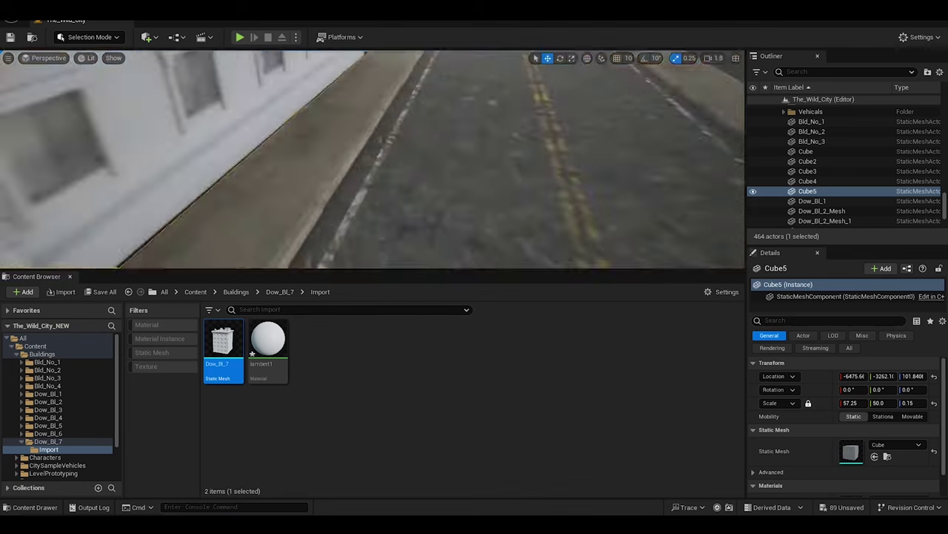
pyautogui.hotkey('ctrl', 'z')
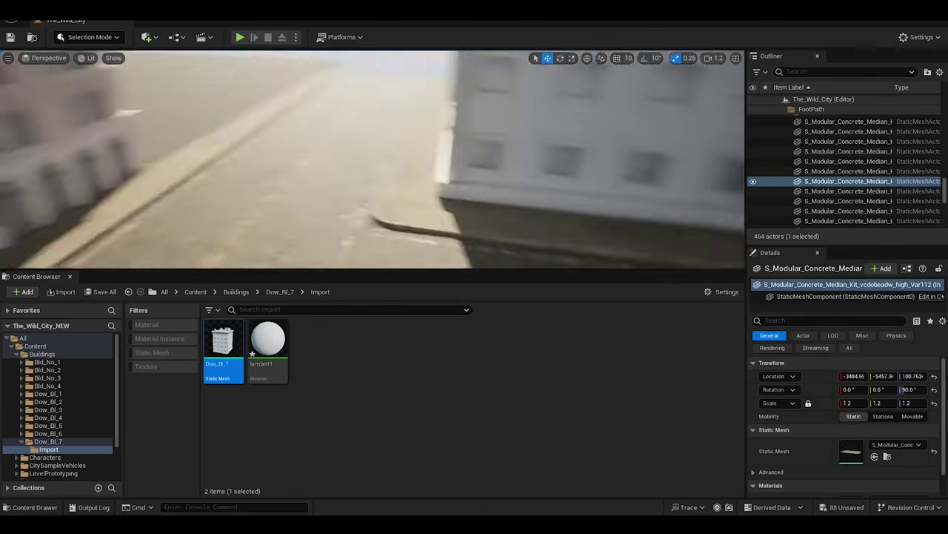
pyautogui.hotkey('ctrl', 'z')
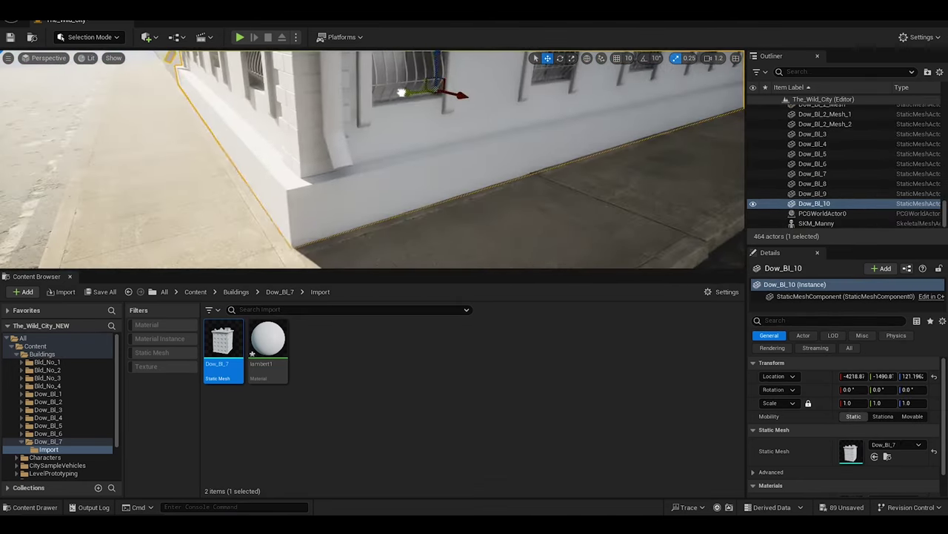
pyautogui.hotkey('ctrl', 'z')
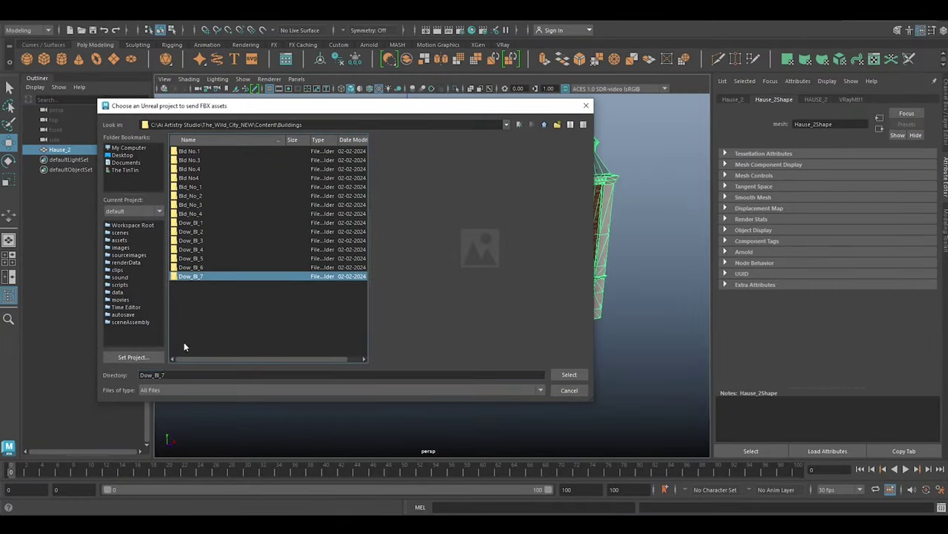
pyautogui.press('Return')
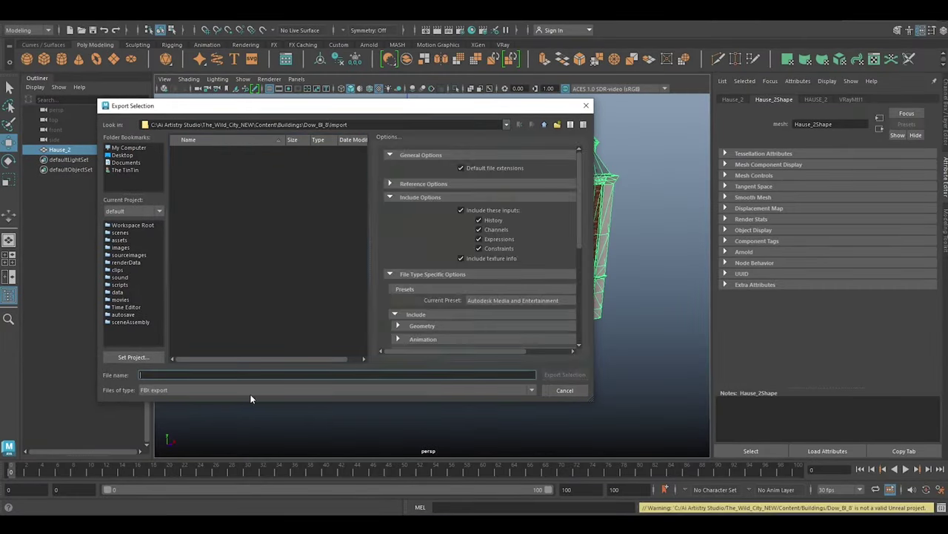
pyautogui.write('Dow_Bl_8')
pyautogui.click(561, 373)
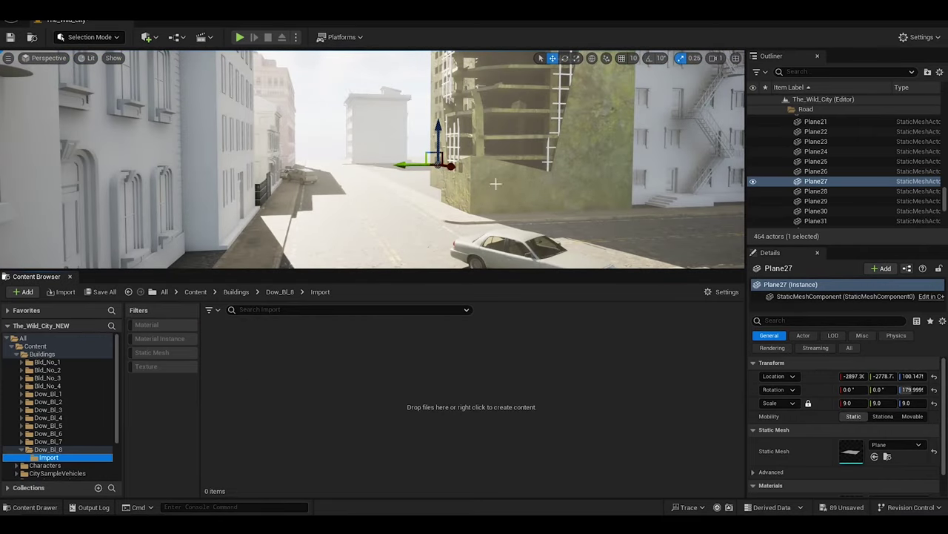
# Place the Dow_Bl_8 mesh on the street as Dow_Bl_11, dropping the extra copy and nudging it on X
pyautogui.moveTo(495, 184); pyautogui.dragTo(477, 175, button='right')
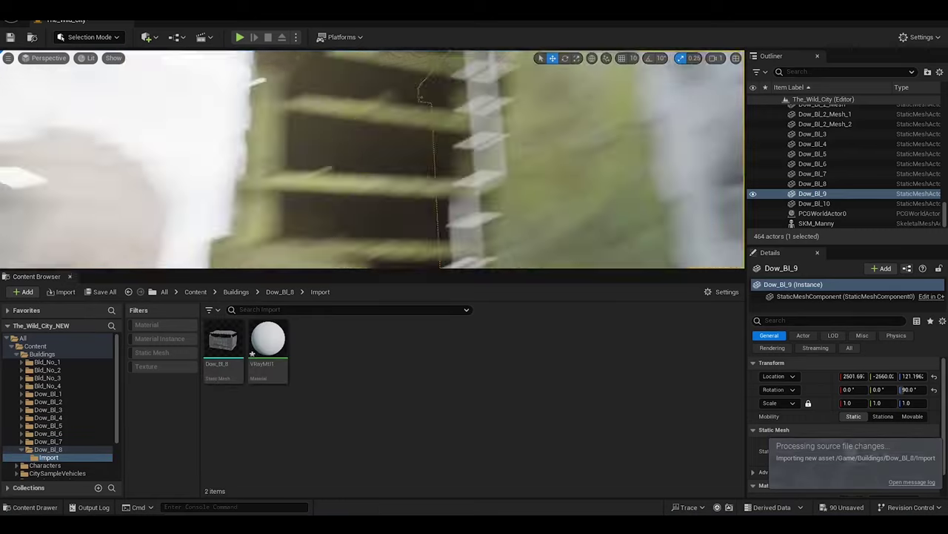
pyautogui.moveTo(478, 175); pyautogui.dragTo(477, 175, button='right')
pyautogui.moveTo(222, 342); pyautogui.dragTo(250, 135)
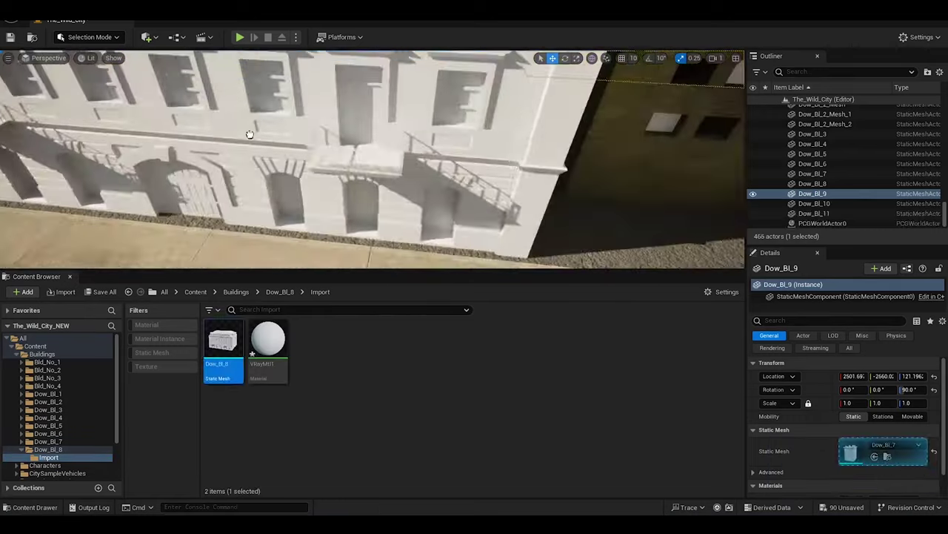
pyautogui.moveTo(250, 135); pyautogui.dragTo(249, 134, button='right')
pyautogui.hotkey('ctrl', 'z')
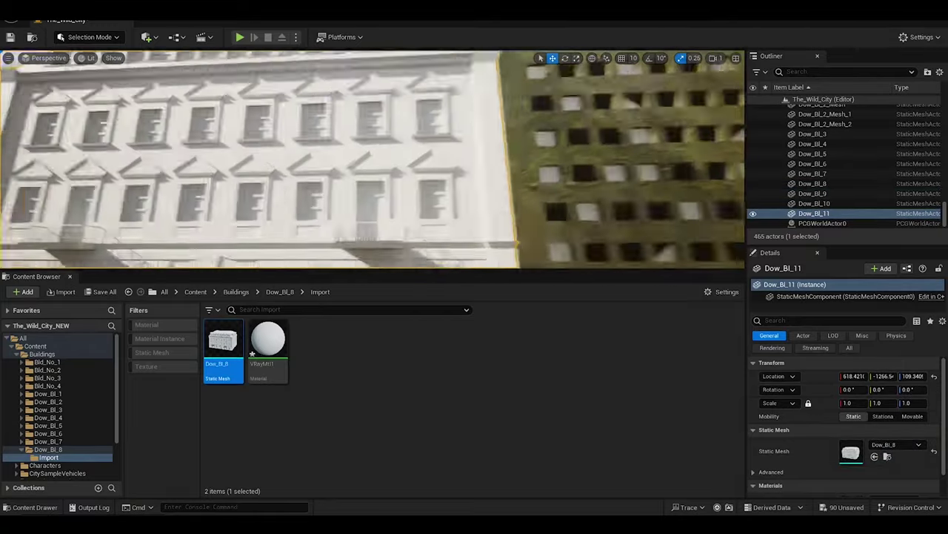
pyautogui.moveTo(181, 267); pyautogui.dragTo(170, 212)
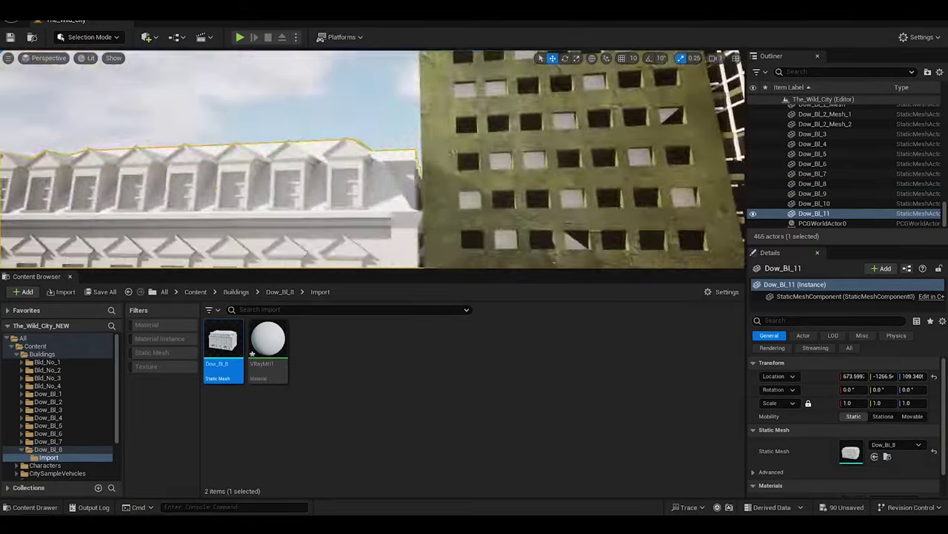
pyautogui.moveTo(249, 134); pyautogui.dragTo(250, 134, button='right')
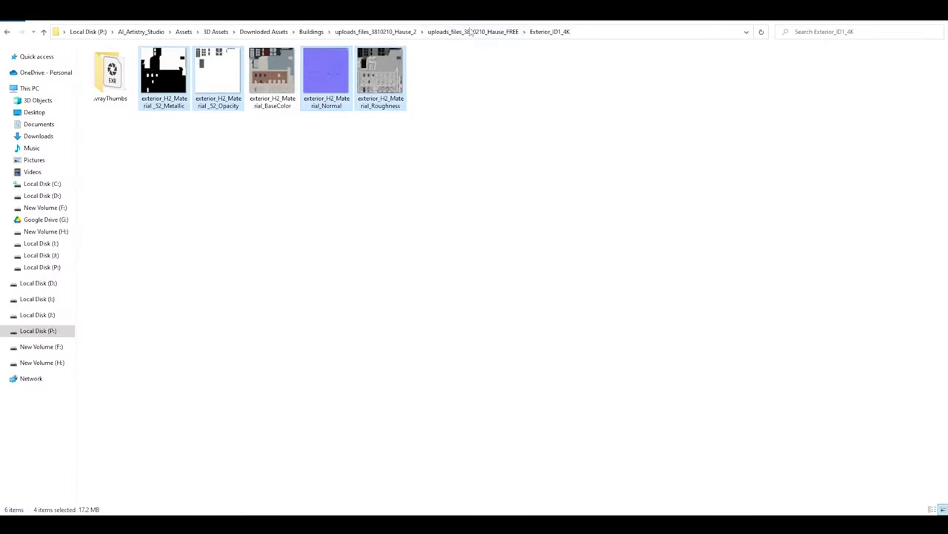
# Open the uploads_files_3874067_FBX\FBX folder for the next building
pyautogui.click(329, 31)
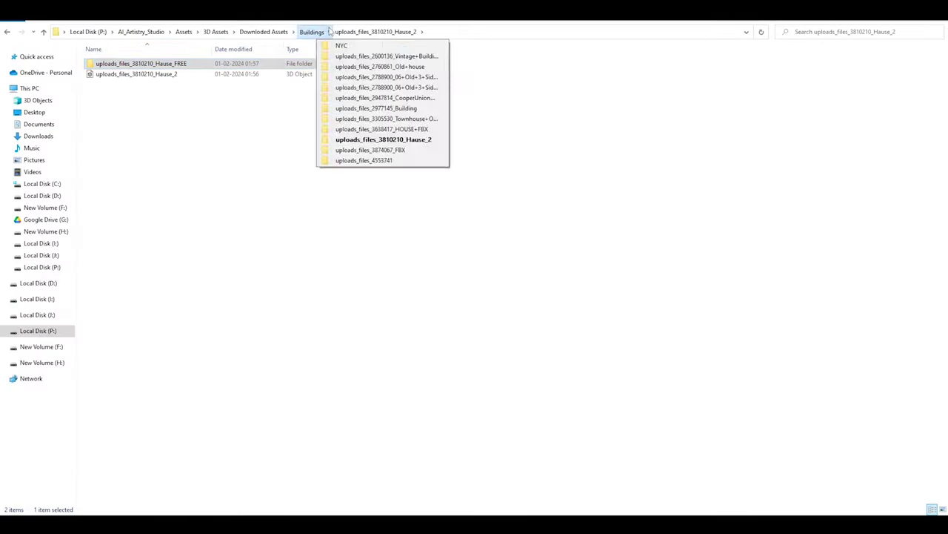
pyautogui.click(370, 150)
pyautogui.doubleClick(165, 65)
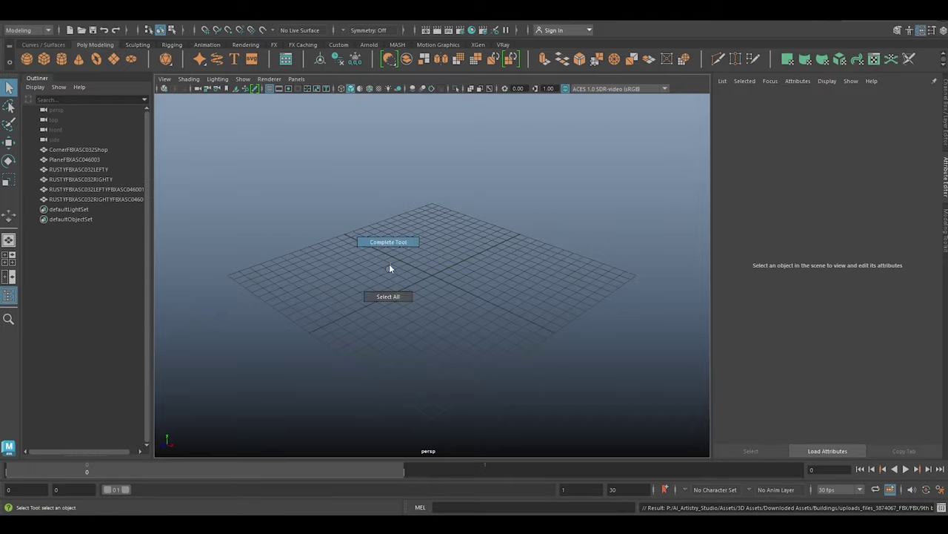
# Frame, select and orbit the imported facade mesh in Maya, then start Unreal's Play mode
pyautogui.press('a')
pyautogui.moveTo(389, 263)
pyautogui.keyDown('alt'); pyautogui.mouseDown()
pyautogui.moveTo(493, 239)
pyautogui.moveTo(397, 205)
pyautogui.mouseUp(); pyautogui.keyUp('alt')
pyautogui.click(494, 239)
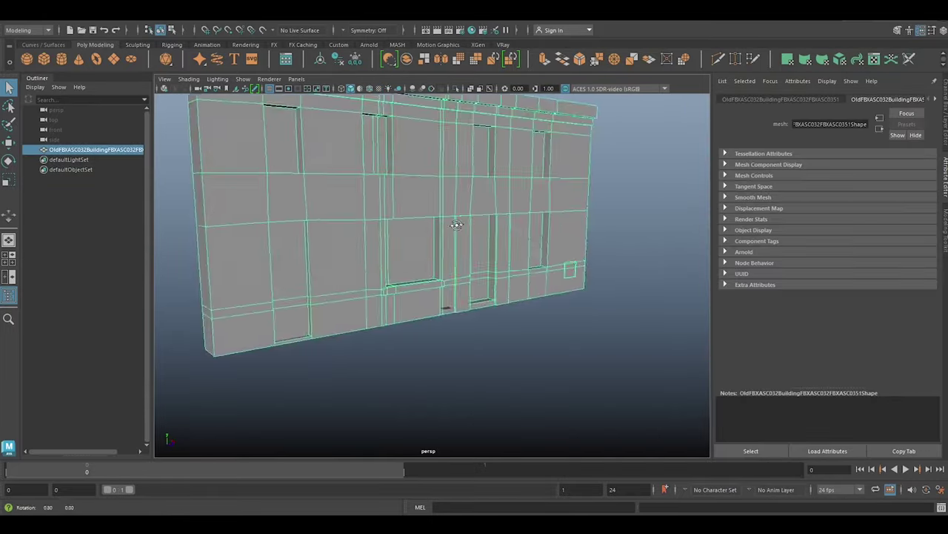
pyautogui.moveTo(519, 222)
pyautogui.keyDown('alt'); pyautogui.mouseDown()
pyautogui.moveTo(550, 227)
pyautogui.moveTo(542, 247)
pyautogui.moveTo(386, 254)
pyautogui.moveTo(430, 282)
pyautogui.moveTo(427, 268)
pyautogui.moveTo(475, 267)
pyautogui.mouseUp(); pyautogui.keyUp('alt')
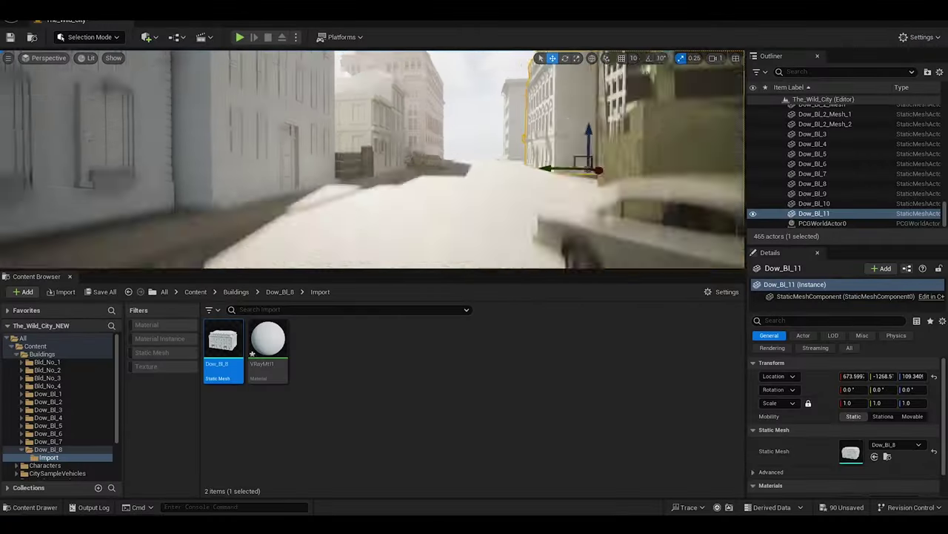
pyautogui.hotkey('alt', 'p')
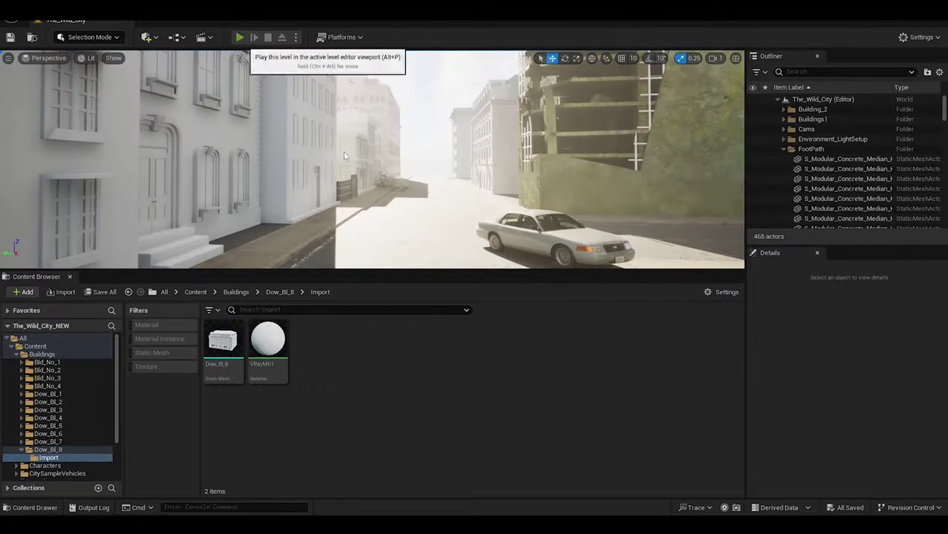
# Run a Play-in-Editor test of the street with Alt+P and stop it with Esc
pyautogui.hotkey('alt', 'p')
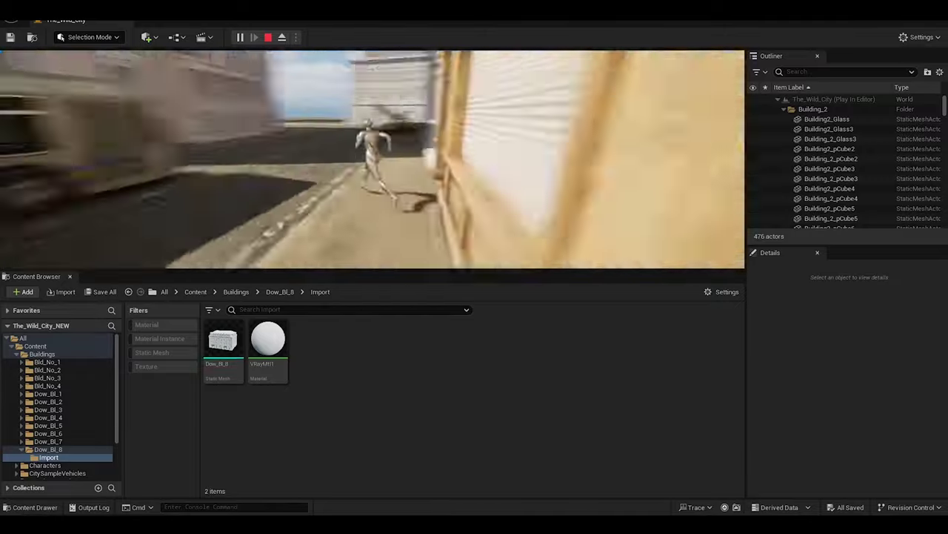
pyautogui.press('Escape')
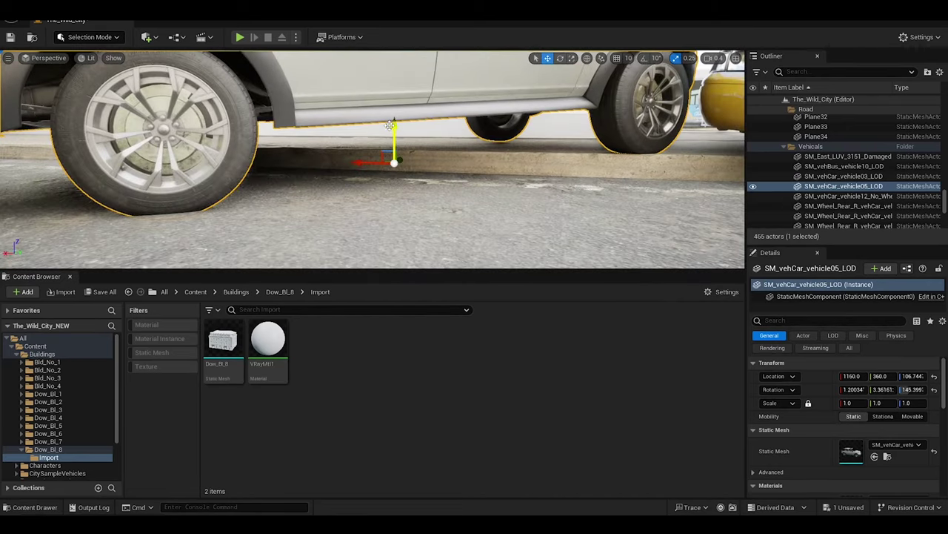
# Tilt the white SUV slightly with the rotate gizmo, then select the Dow_Bl_5 building
pyautogui.press('e')
pyautogui.moveTo(342, 151); pyautogui.dragTo(338, 162)
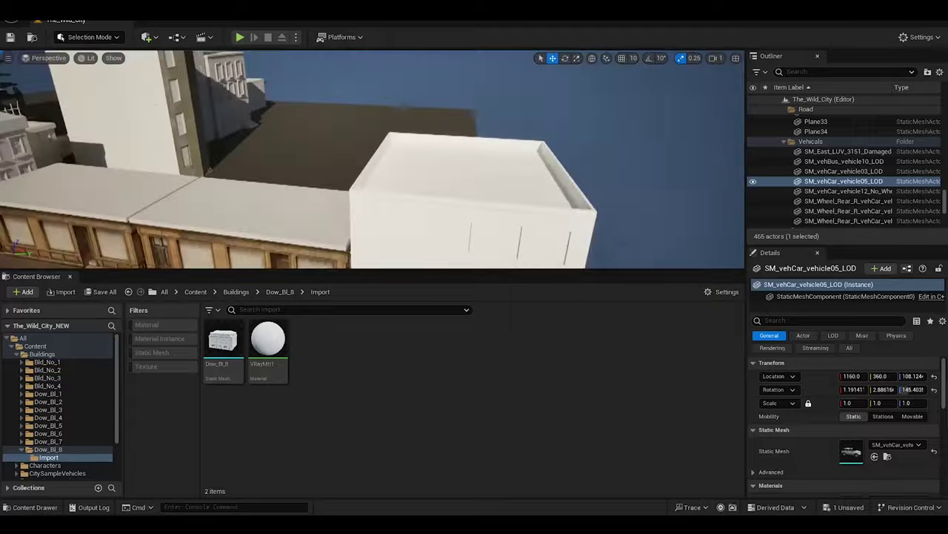
pyautogui.click(217, 56)
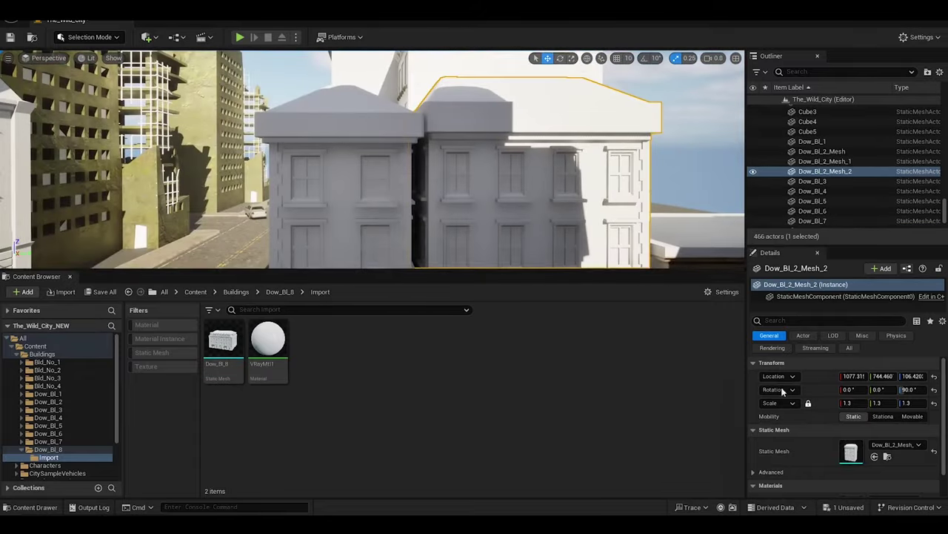
# Set the selected building's scale to 1.3
pyautogui.click(857, 403)
pyautogui.write('1.3')
pyautogui.press('Return')
pyautogui.moveTo(379, 185); pyautogui.dragTo(379, 246, button='right')
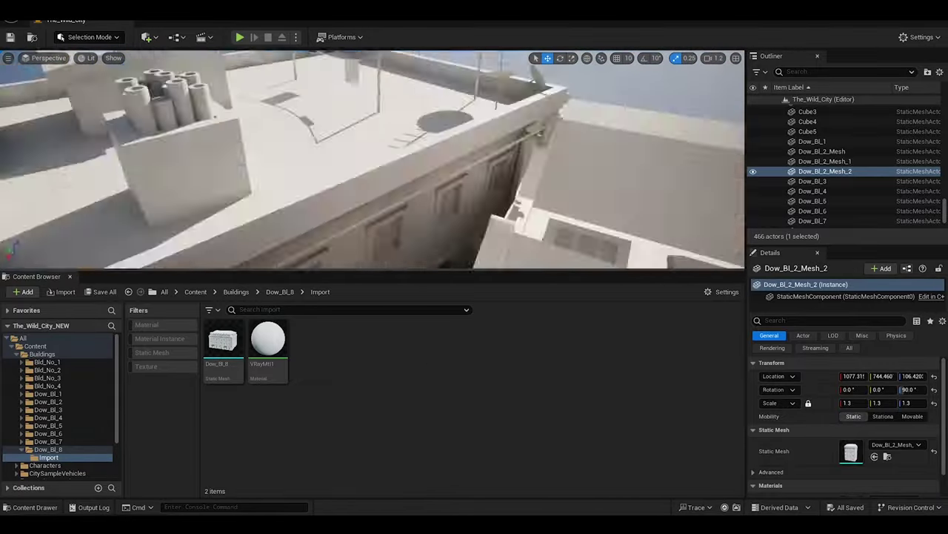
pyautogui.moveTo(379, 246); pyautogui.dragTo(380, 185, button='right')
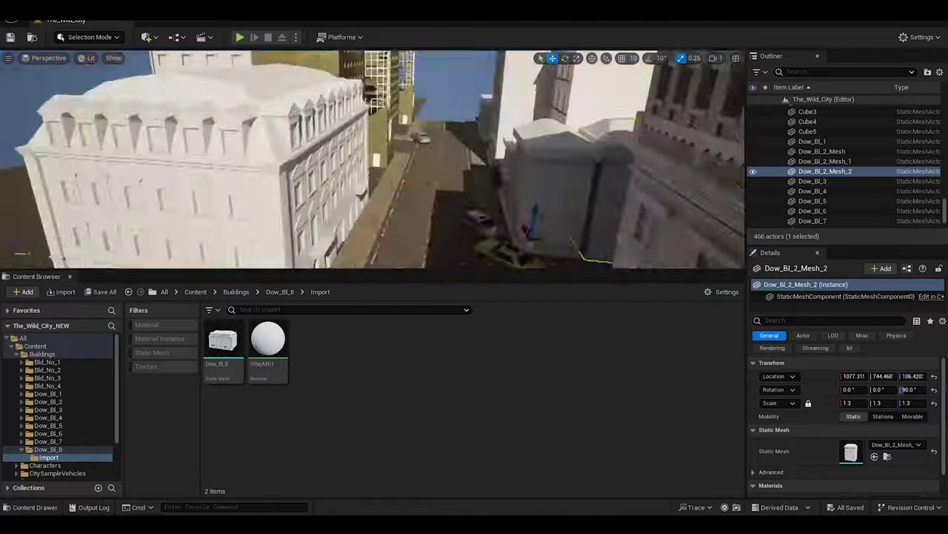
# Duplicate Dow_Bl_11 as Dow_Bl_13 at Z rotation 90°, and nudge it and Dow_Bl_14 along X
pyautogui.click(370, 178)
pyautogui.moveTo(538, 185)
pyautogui.keyDown('alt'); pyautogui.mouseDown()
pyautogui.moveTo(445, 193)
pyautogui.moveTo(237, 159)
pyautogui.mouseUp(); pyautogui.keyUp('alt')
pyautogui.press('e')
pyautogui.moveTo(311, 248); pyautogui.dragTo(274, 255)
pyautogui.click(905, 390)
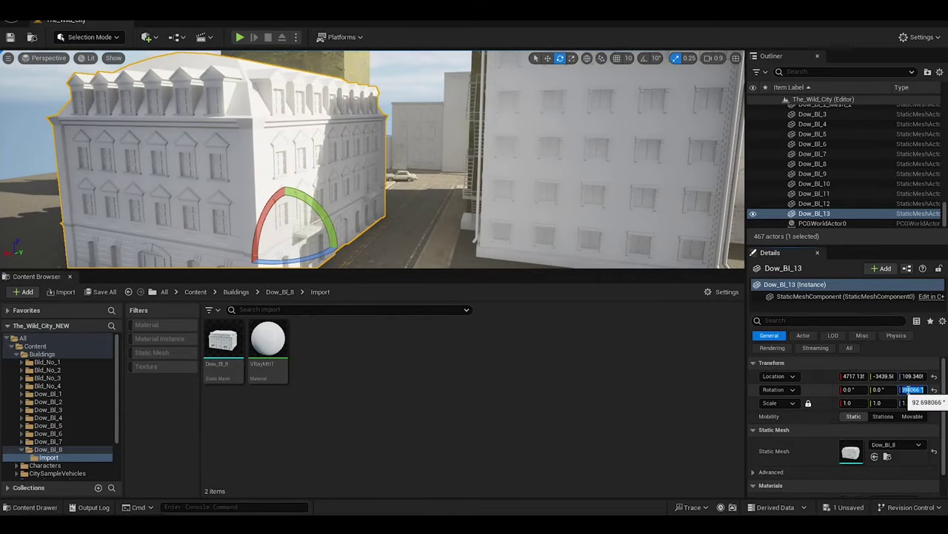
pyautogui.write('90')
pyautogui.press('Return')
pyautogui.press('w')
pyautogui.moveTo(275, 197)
pyautogui.keyDown('shift'); pyautogui.mouseDown()
pyautogui.moveTo(294, 89)
pyautogui.moveTo(297, 148)
pyautogui.mouseUp(); pyautogui.keyUp('shift')
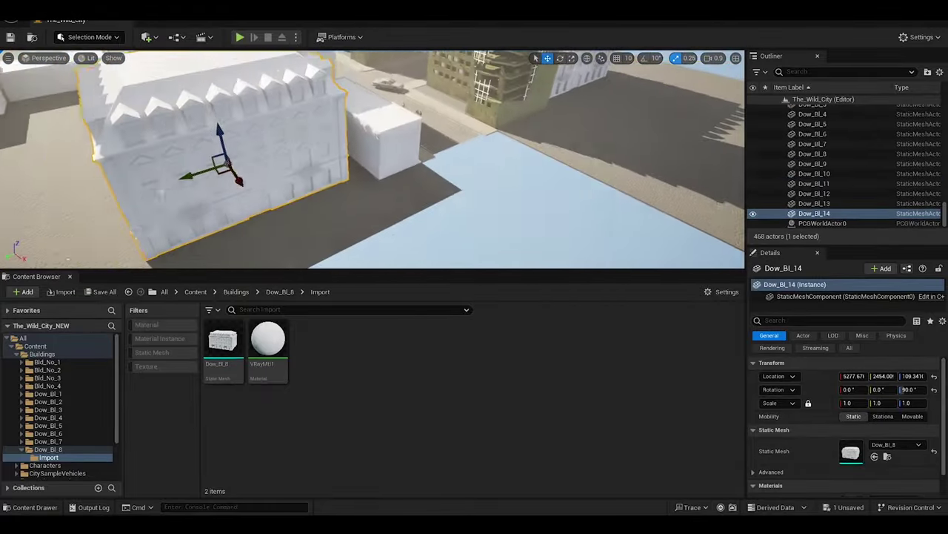
pyautogui.keyDown('shift'); pyautogui.moveTo(237, 180); pyautogui.dragTo(255, 195); pyautogui.keyUp('shift')
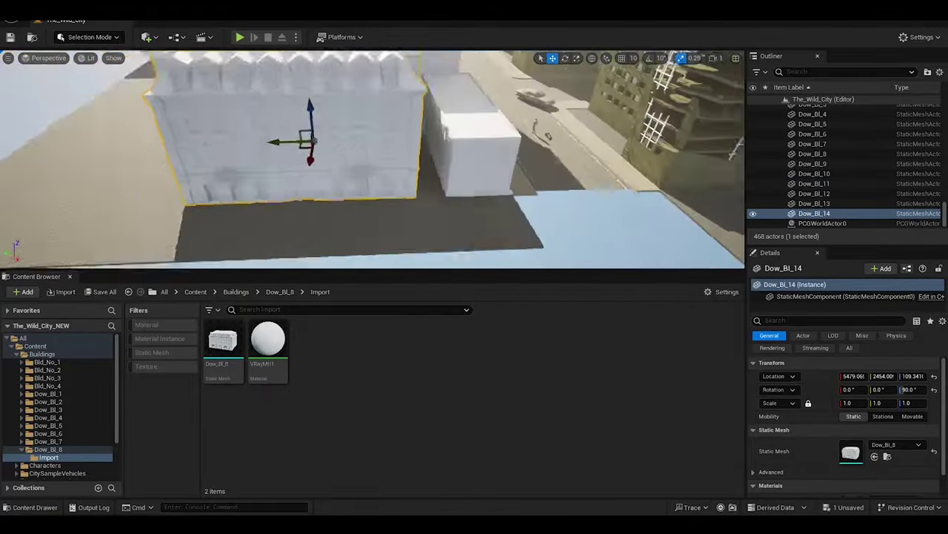
pyautogui.moveTo(215, 194); pyautogui.dragTo(215, 194, button='right')
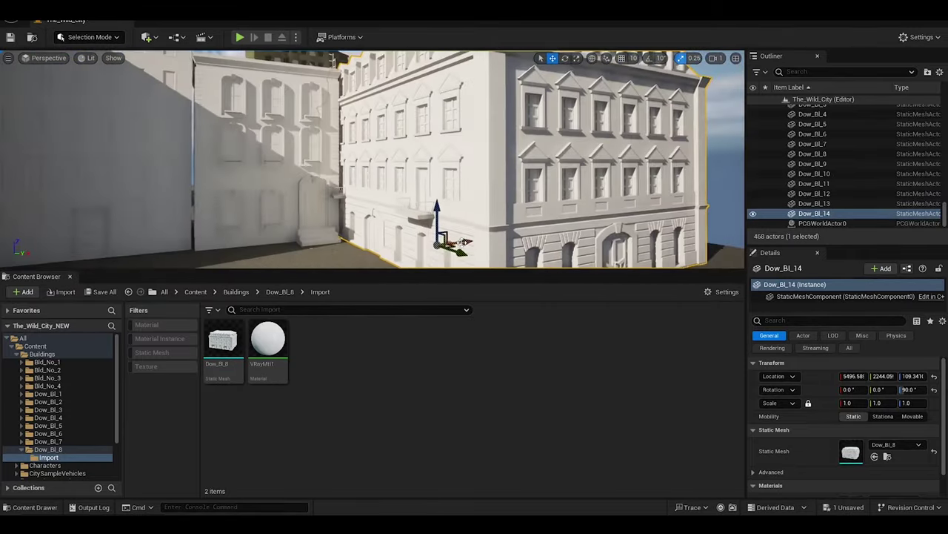
pyautogui.moveTo(463, 242)
pyautogui.keyDown('shift'); pyautogui.mouseDown()
pyautogui.moveTo(449, 212)
pyautogui.moveTo(489, 241)
pyautogui.mouseUp(); pyautogui.keyUp('shift')
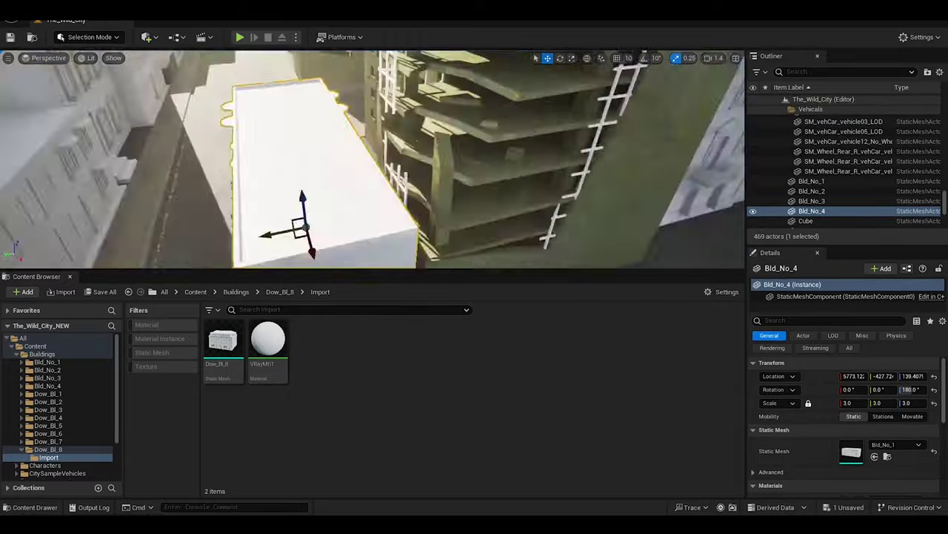
# Move Bld_No_4 along Y to another block and rotate it toward the street
pyautogui.keyDown('shift'); pyautogui.moveTo(278, 233); pyautogui.dragTo(283, 213); pyautogui.keyUp('shift')
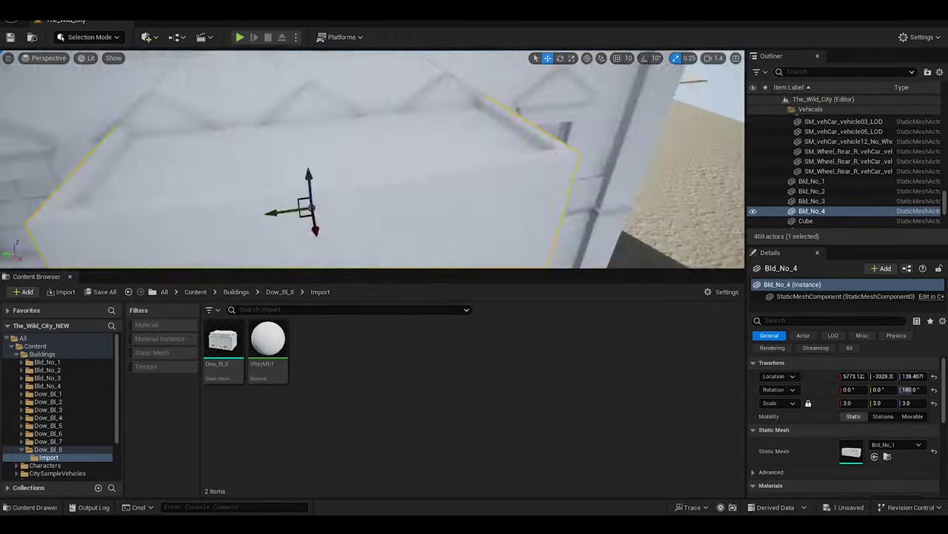
pyautogui.keyDown('shift'); pyautogui.moveTo(382, 178); pyautogui.dragTo(370, 152); pyautogui.keyUp('shift')
pyautogui.press('e')
pyautogui.moveTo(445, 152); pyautogui.dragTo(805, 398)
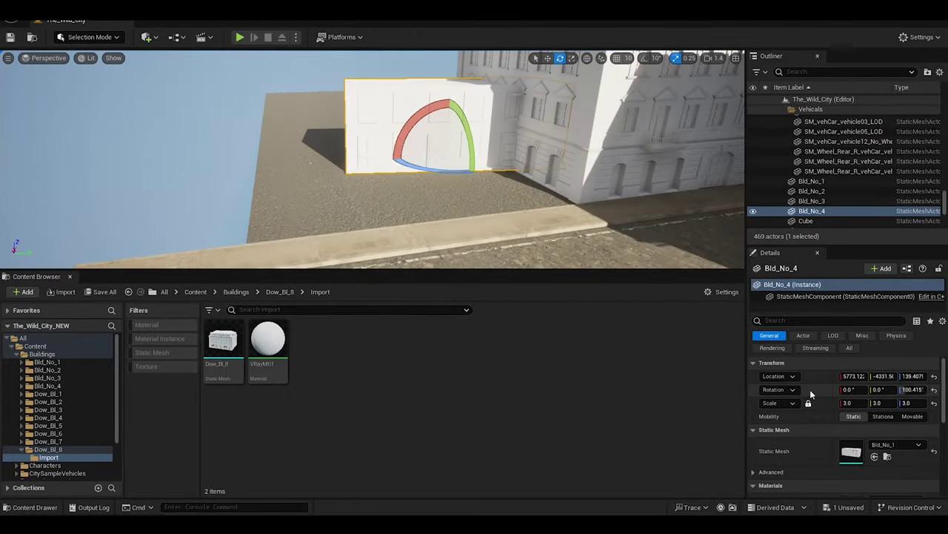
pyautogui.keyDown('shift'); pyautogui.moveTo(444, 140); pyautogui.dragTo(415, 160); pyautogui.keyUp('shift')
pyautogui.press('w')
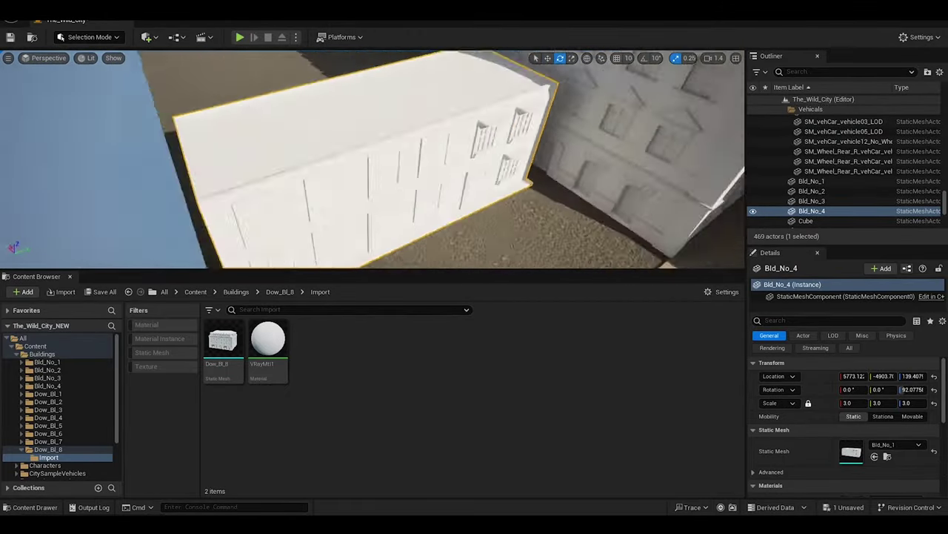
pyautogui.keyDown('shift'); pyautogui.moveTo(498, 222); pyautogui.dragTo(476, 217); pyautogui.keyUp('shift')
# Set Bld_No_4's Z rotation to 90° and slide it next to the neighbouring building
pyautogui.doubleClick(911, 390)
pyautogui.write('90')
pyautogui.press('Return')
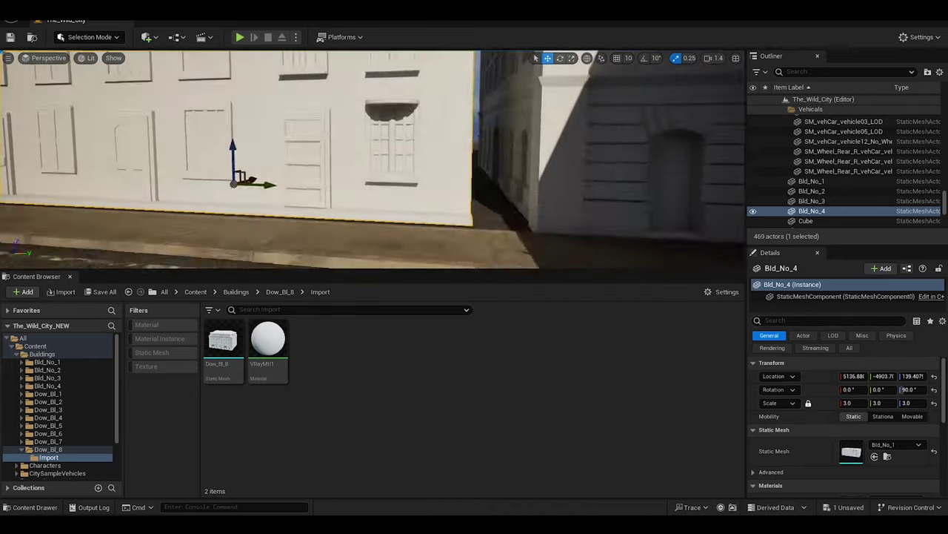
pyautogui.keyDown('shift'); pyautogui.moveTo(252, 148); pyautogui.dragTo(296, 189); pyautogui.keyUp('shift')
pyautogui.moveTo(297, 189); pyautogui.dragTo(313, 109, button='right')
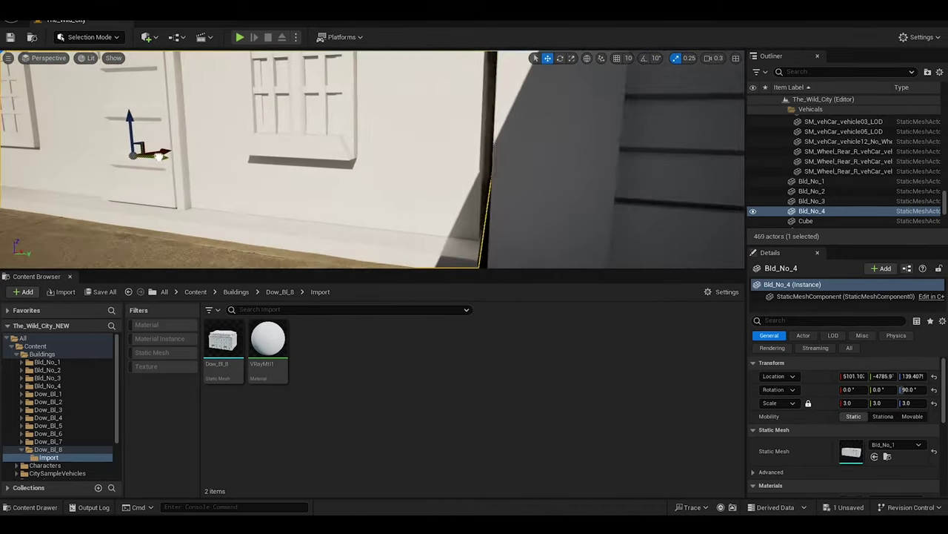
pyautogui.keyDown('shift'); pyautogui.moveTo(312, 109); pyautogui.dragTo(134, 131); pyautogui.keyUp('shift')
pyautogui.moveTo(370, 148)
pyautogui.mouseDown(button='right')
pyautogui.moveTo(385, 193)
pyautogui.moveTo(415, 178)
pyautogui.mouseUp(button='right')
# Duplicate Bld_No_2 as Bld_No_5, set its Z rotation to 91°, and move it along the street
pyautogui.click(811, 191)
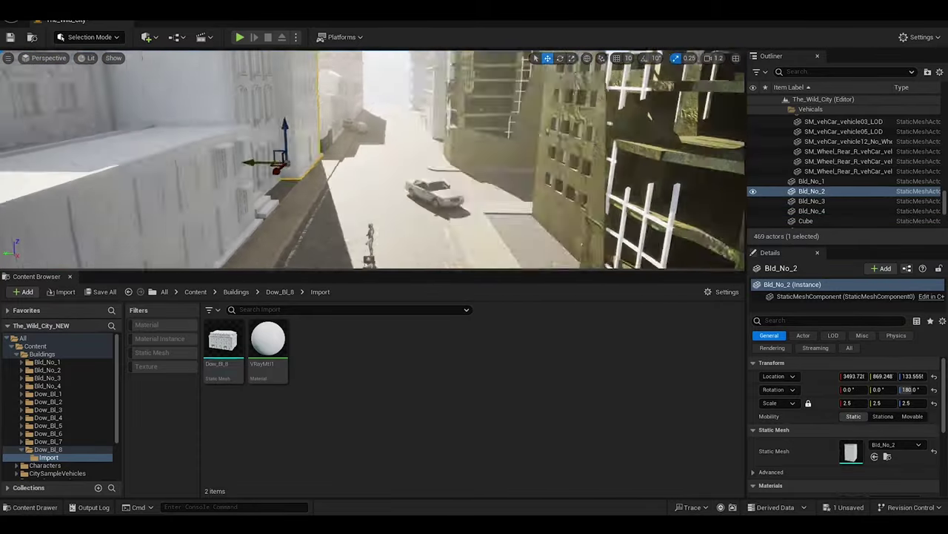
pyautogui.hotkey('ctrl', 'd')
pyautogui.keyDown('shift'); pyautogui.moveTo(450, 178); pyautogui.dragTo(392, 131); pyautogui.keyUp('shift')
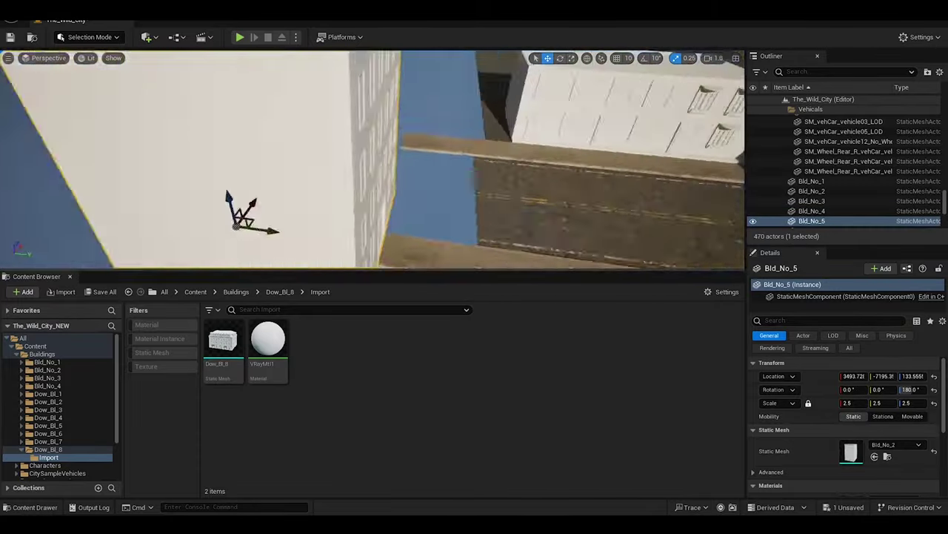
pyautogui.press('e')
pyautogui.moveTo(353, 171)
pyautogui.mouseDown()
pyautogui.moveTo(379, 199)
pyautogui.moveTo(266, 193)
pyautogui.mouseUp()
pyautogui.click(912, 389)
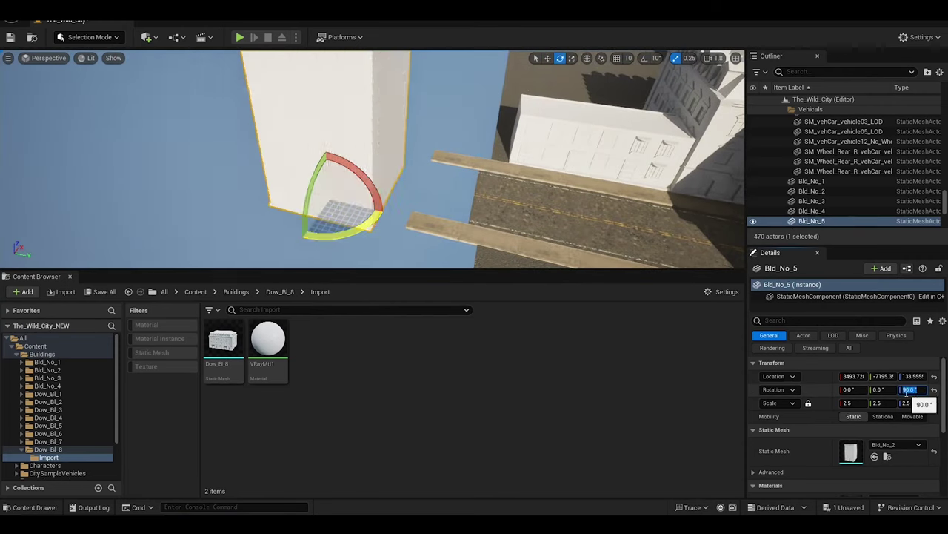
pyautogui.write('91')
pyautogui.press('Return')
pyautogui.press('w')
pyautogui.keyDown('shift'); pyautogui.moveTo(136, 220); pyautogui.dragTo(397, 121); pyautogui.keyUp('shift')
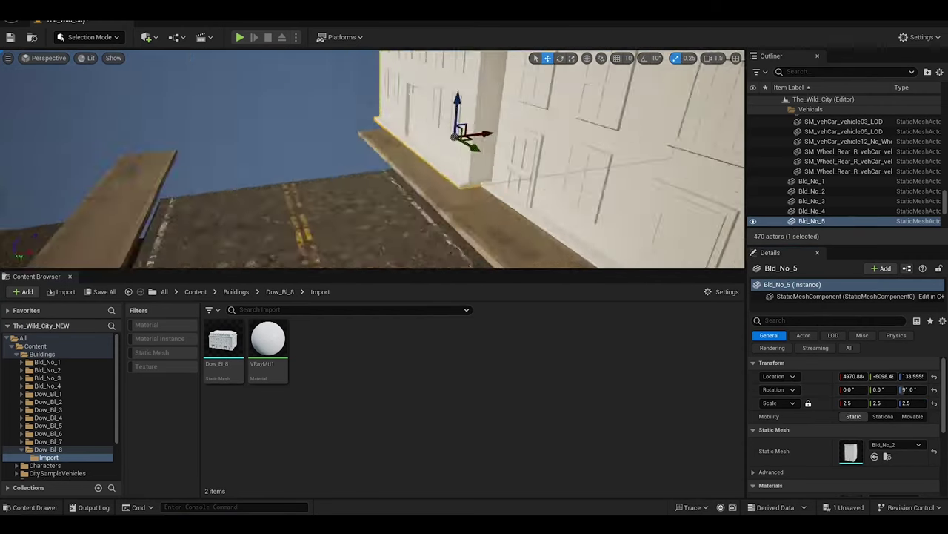
pyautogui.moveTo(398, 121)
pyautogui.mouseDown(button='right')
pyautogui.moveTo(493, 189)
pyautogui.moveTo(244, 151)
pyautogui.mouseUp(button='right')
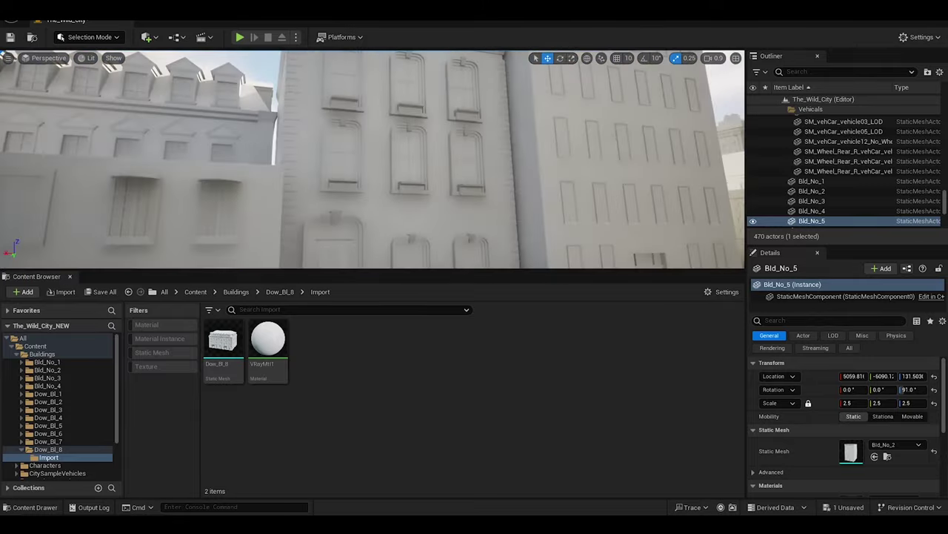
# Paste a building copy as Bld_No_6 on the new street and duplicate a building as Dow_Bl_2_Mesh2
pyautogui.hotkey('ctrl', 'v')
pyautogui.moveTo(244, 152)
pyautogui.keyDown('shift'); pyautogui.mouseDown()
pyautogui.moveTo(467, 138)
pyautogui.moveTo(415, 185)
pyautogui.moveTo(415, 200)
pyautogui.mouseUp(); pyautogui.keyUp('shift')
pyautogui.press('e')
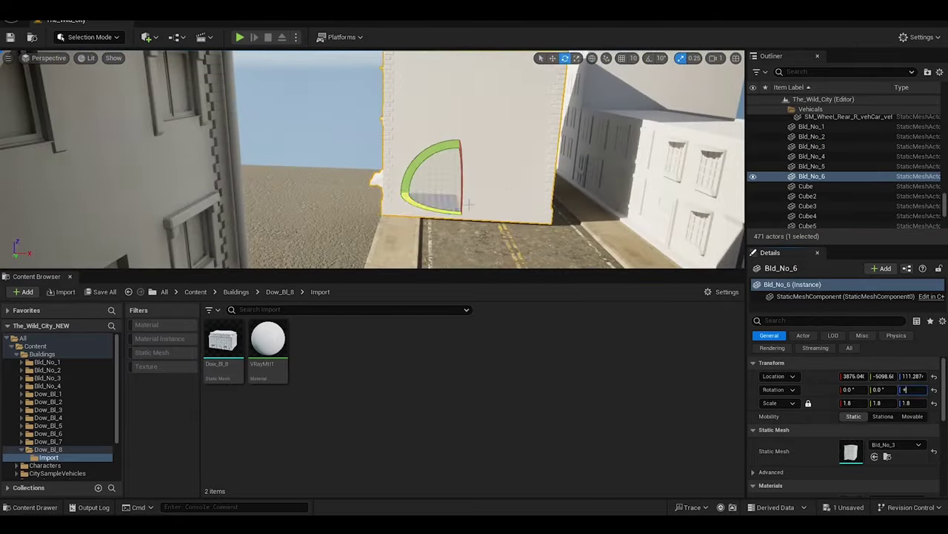
pyautogui.press('w')
pyautogui.keyDown('shift'); pyautogui.moveTo(345, 191); pyautogui.dragTo(474, 171); pyautogui.keyUp('shift')
pyautogui.press('e')
pyautogui.press('w')
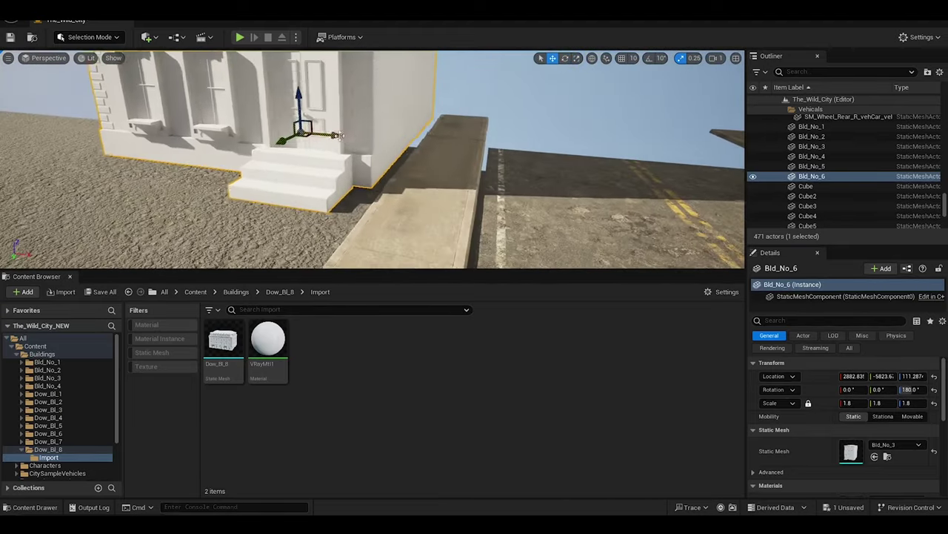
pyautogui.moveTo(474, 170); pyautogui.dragTo(474, 171, button='right')
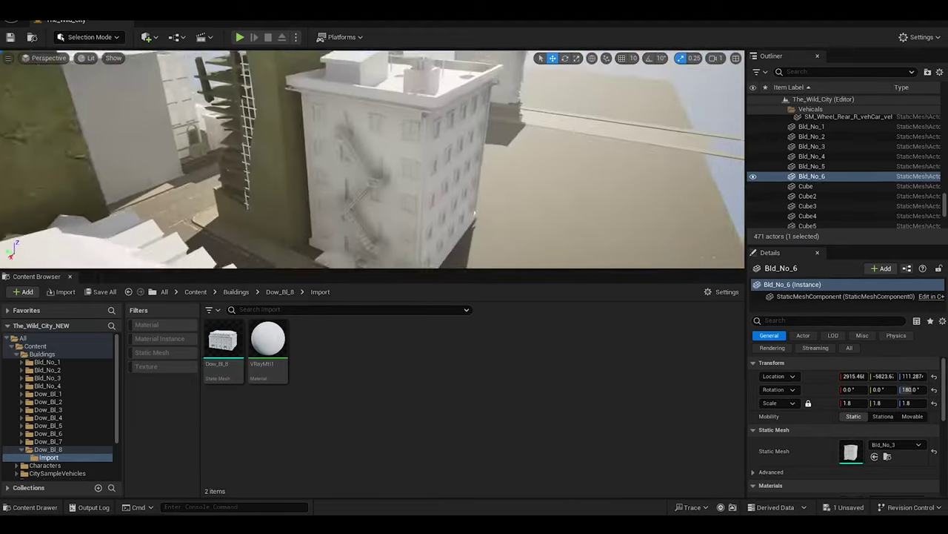
pyautogui.moveTo(354, 136); pyautogui.dragTo(355, 135, button='right')
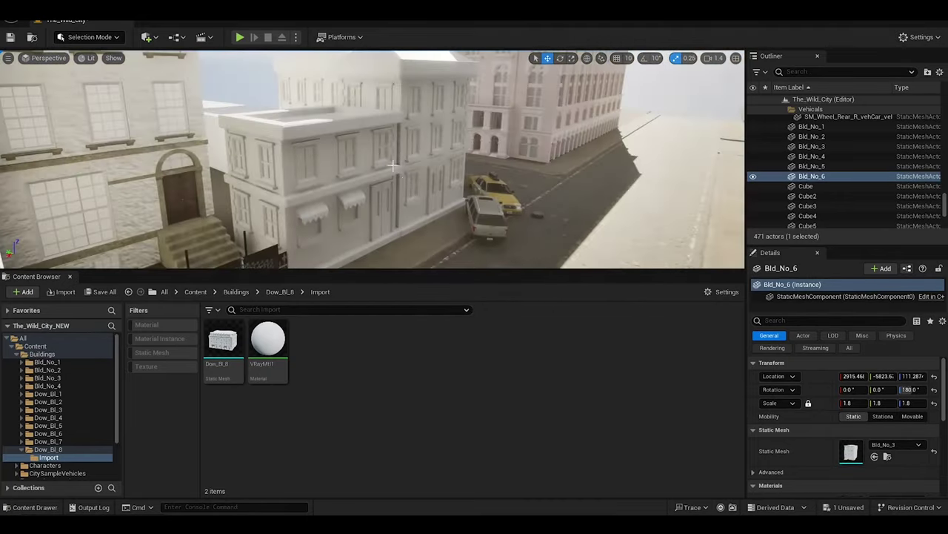
pyautogui.keyDown('alt'); pyautogui.moveTo(393, 166); pyautogui.dragTo(286, 161); pyautogui.keyUp('alt')
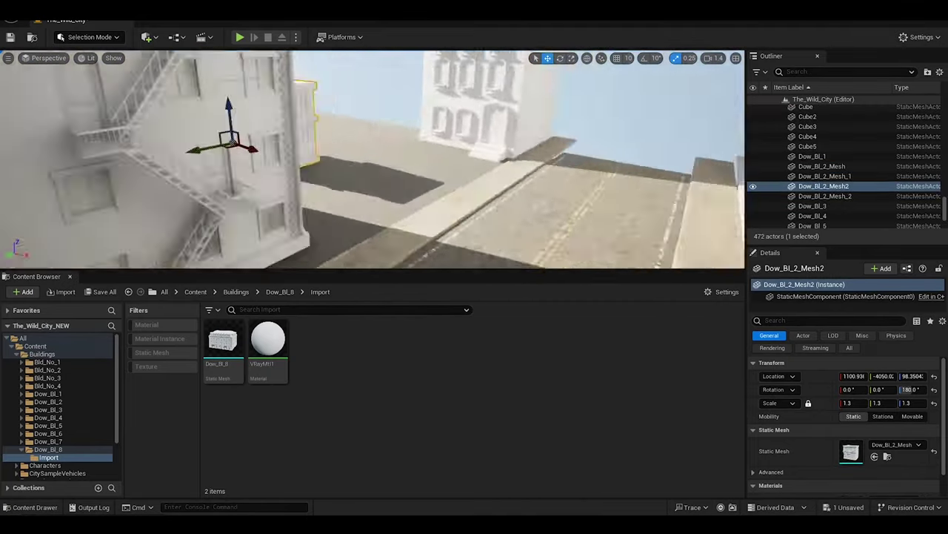
# Set Dow_Bl_2_Mesh2's Z rotation to 90, then change it to -90
pyautogui.doubleClick(911, 390)
pyautogui.write('90')
pyautogui.press('Return')
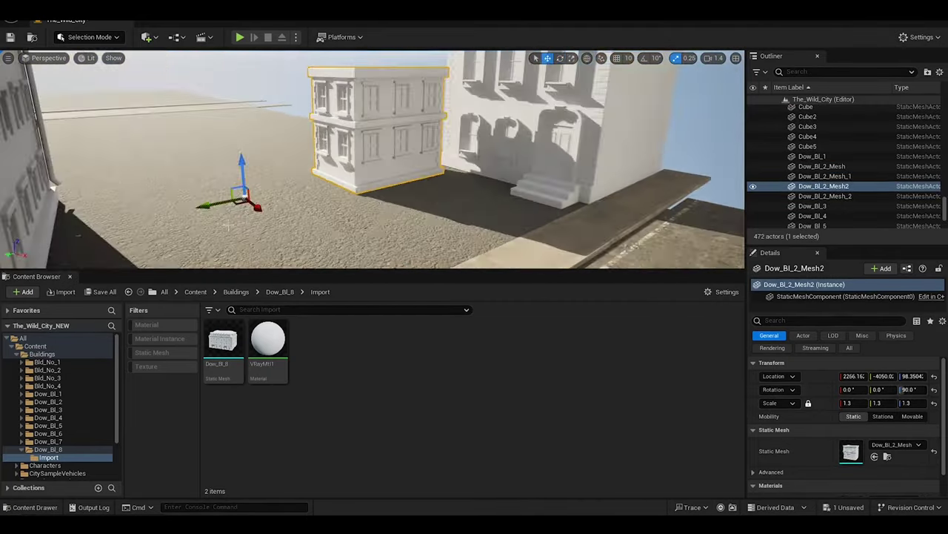
pyautogui.moveTo(318, 238); pyautogui.dragTo(344, 257)
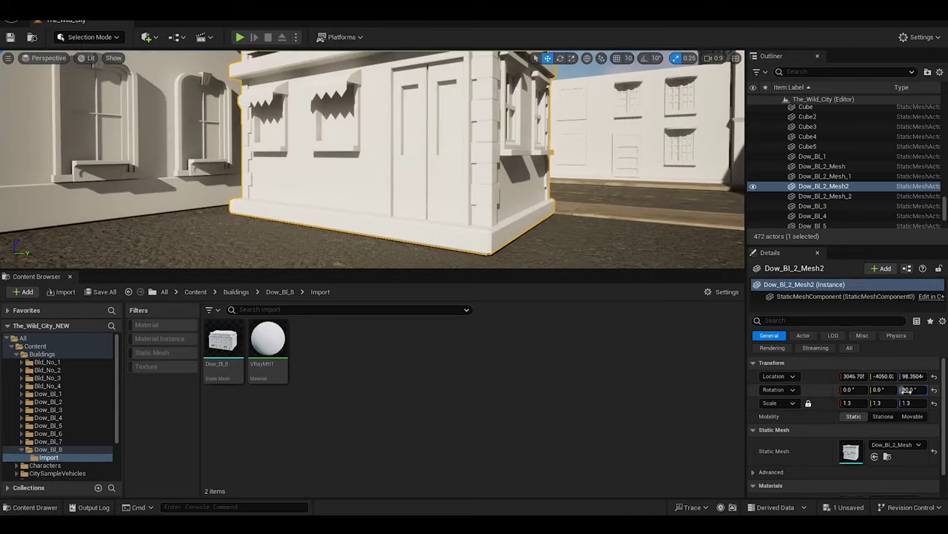
pyautogui.write('-90')
pyautogui.press('Return')
# Align the building on the sidewalk at about X 3239.2, Y -5584.7, Z 94.36
pyautogui.keyDown('shift'); pyautogui.moveTo(459, 164); pyautogui.dragTo(443, 223); pyautogui.keyUp('shift')
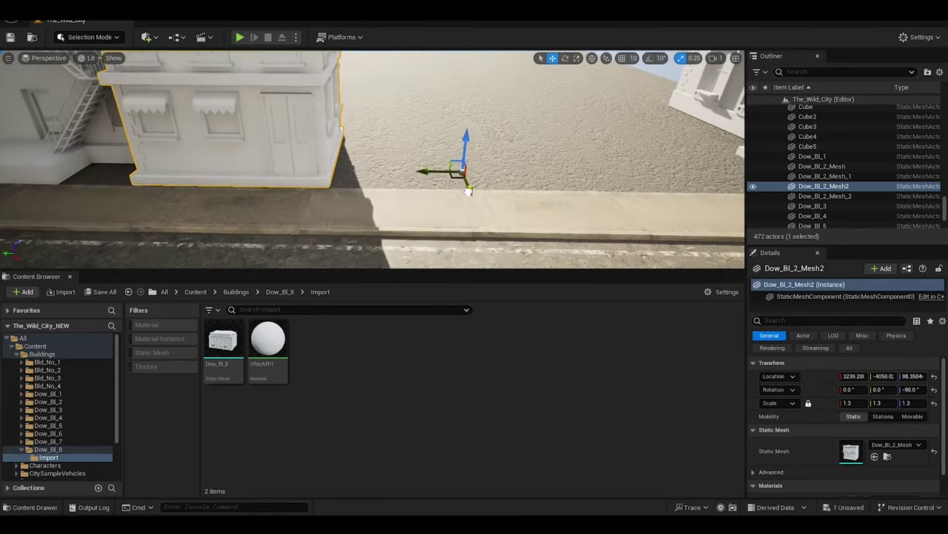
pyautogui.keyDown('shift'); pyautogui.moveTo(558, 184); pyautogui.dragTo(474, 199); pyautogui.keyUp('shift')
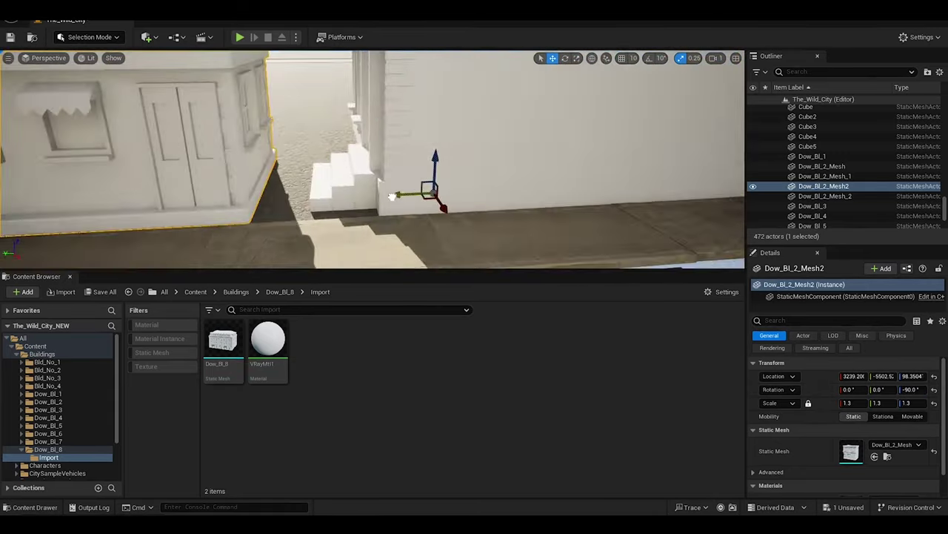
pyautogui.moveTo(371, 159); pyautogui.dragTo(401, 178, button='right')
pyautogui.keyDown('shift'); pyautogui.moveTo(410, 59); pyautogui.dragTo(442, 76); pyautogui.keyUp('shift')
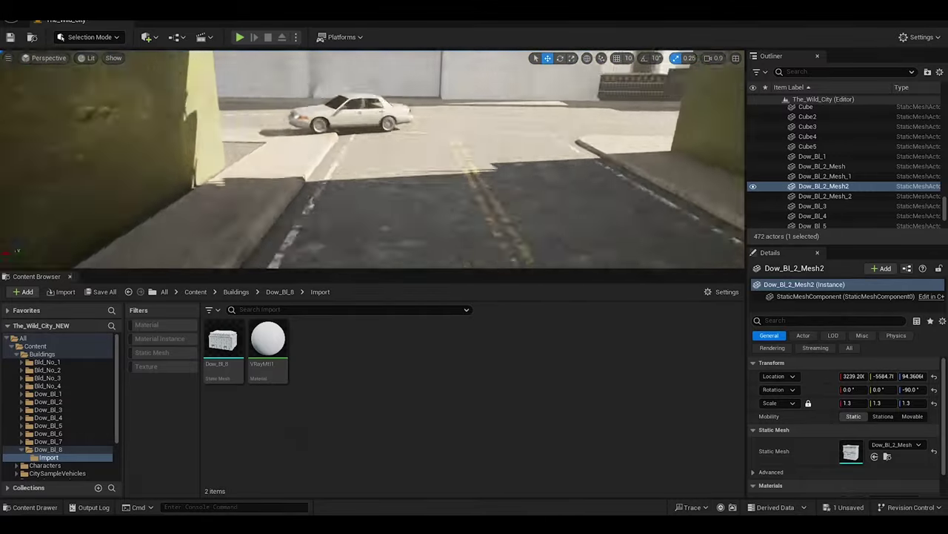
# Select building Bld_No_6 and set its Z rotation to -90°
pyautogui.click(518, 185)
pyautogui.click(222, 185)
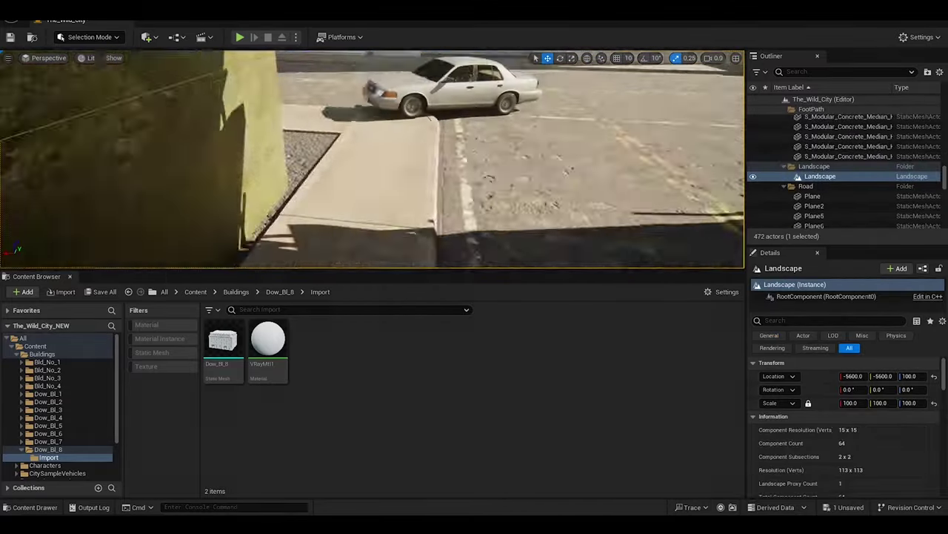
pyautogui.click(459, 185)
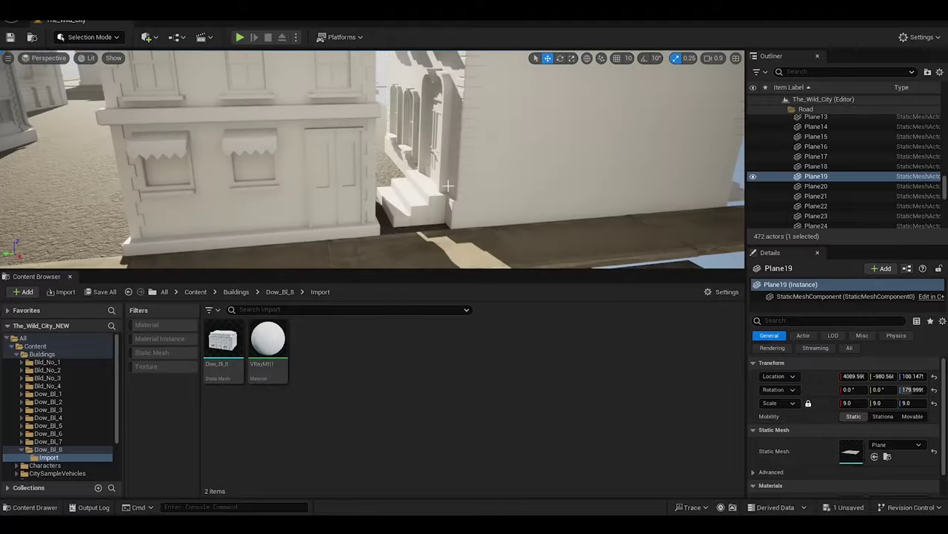
pyautogui.click(447, 185)
pyautogui.press('e')
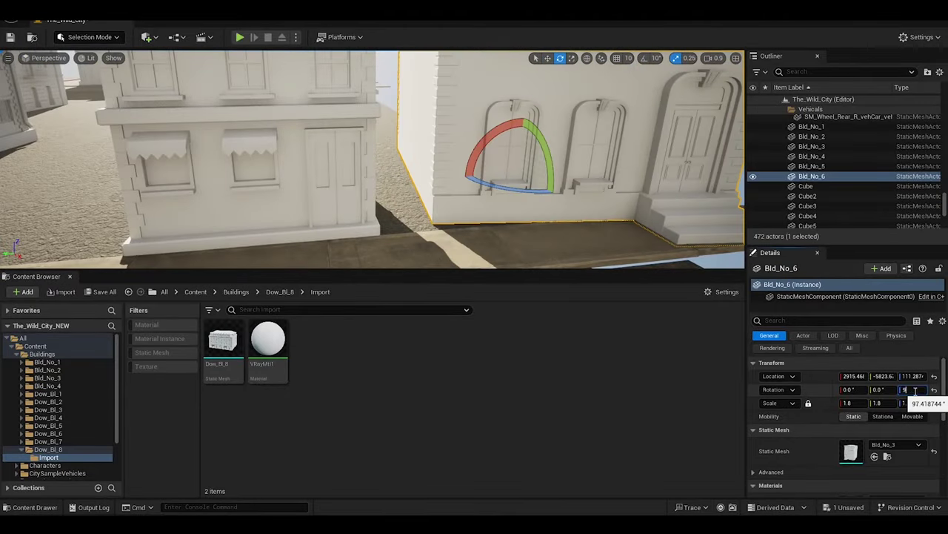
pyautogui.press('w')
pyautogui.click(910, 389)
pyautogui.write('-90')
pyautogui.press('Return')
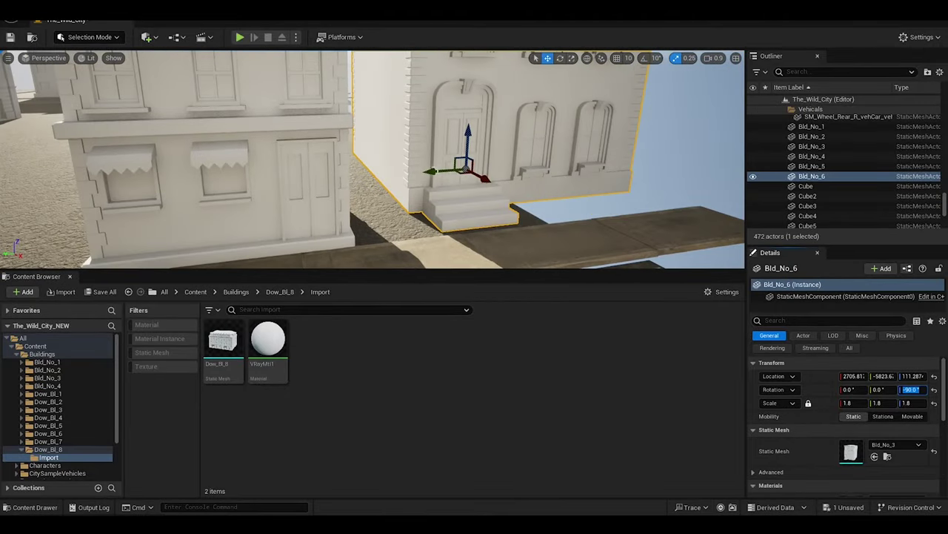
# Slide Bld_No_6 along the street until it lines up with the curb
pyautogui.moveTo(543, 152); pyautogui.dragTo(674, 249, button='right')
pyautogui.moveTo(674, 186); pyautogui.dragTo(657, 196)
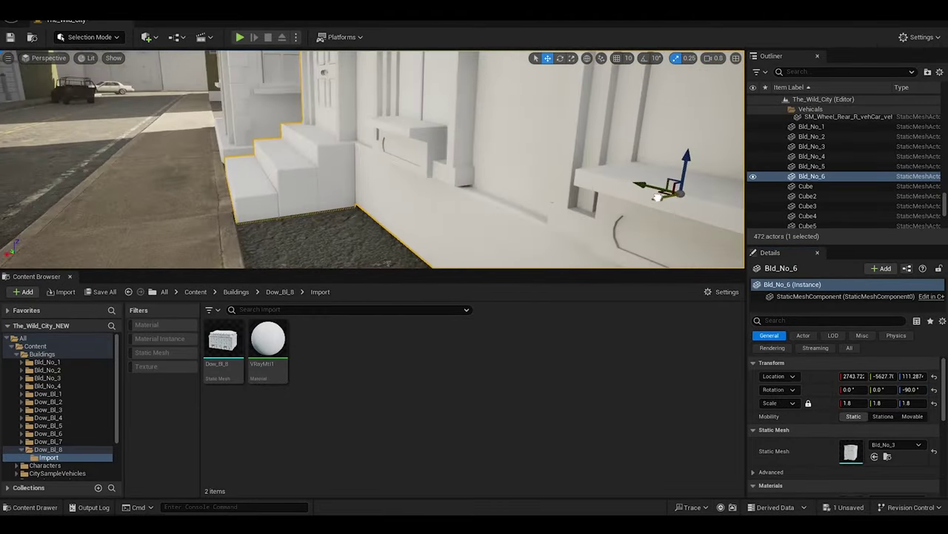
pyautogui.moveTo(510, 153); pyautogui.dragTo(407, 56, button='right')
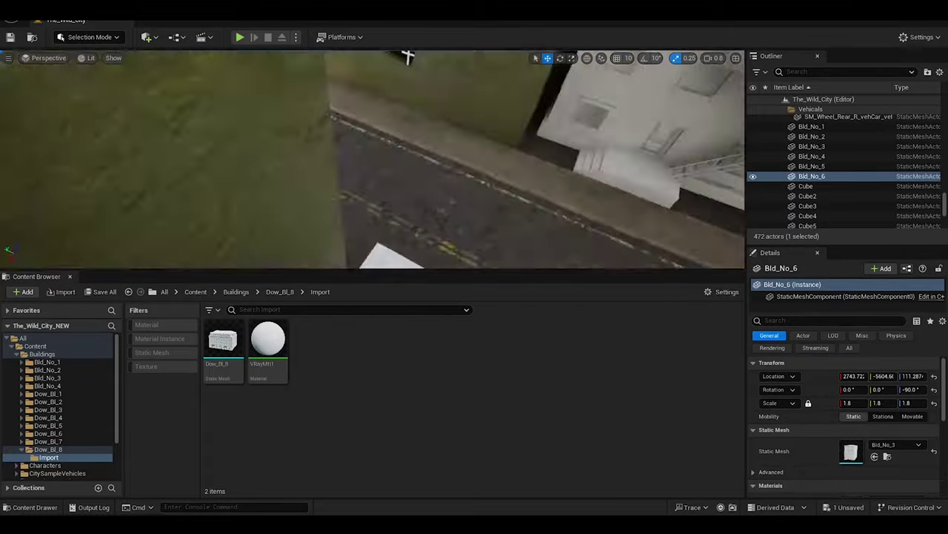
pyautogui.moveTo(512, 155); pyautogui.dragTo(445, 185, button='right')
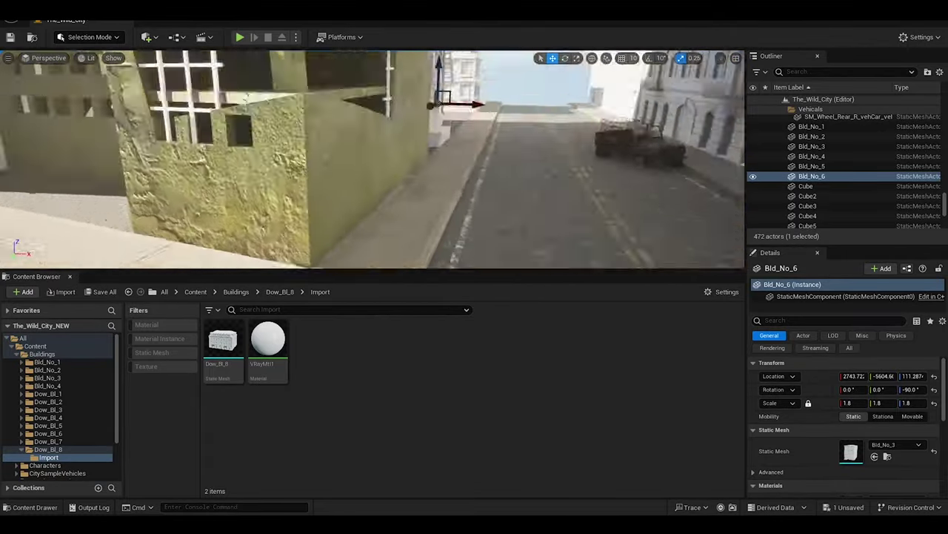
# Select the road plane Plane19 and undo its scale change
pyautogui.click(378, 130)
pyautogui.click(500, 182)
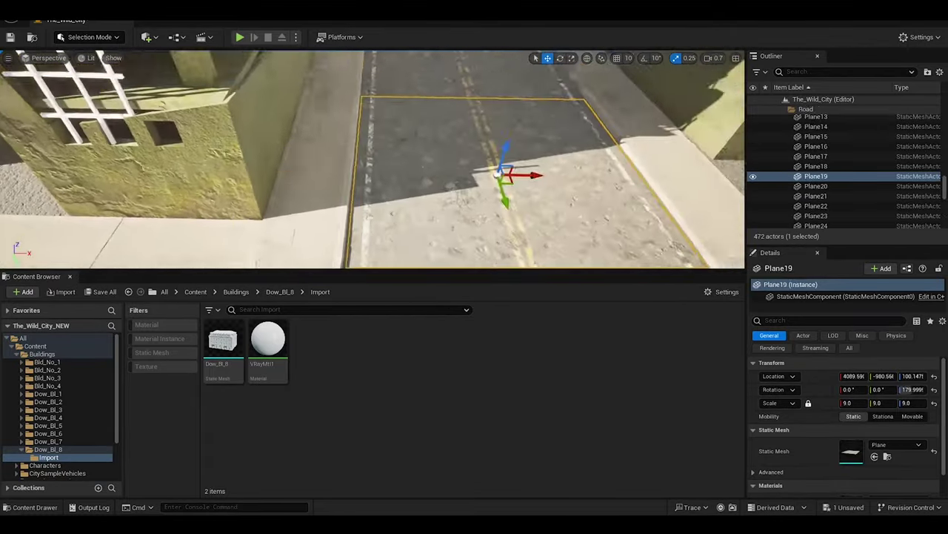
pyautogui.click(847, 404)
pyautogui.write('9.3')
pyautogui.moveTo(444, 185); pyautogui.dragTo(391, 158, button='right')
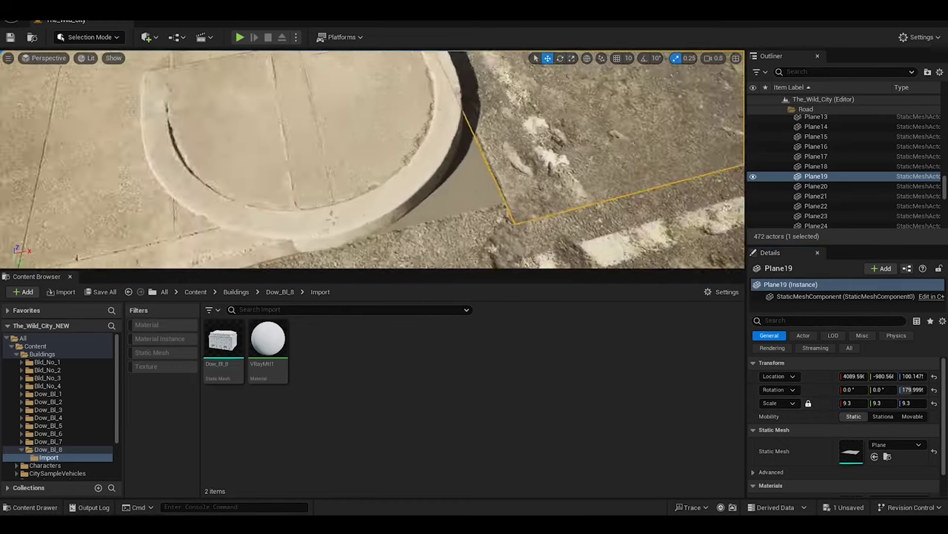
pyautogui.click(391, 158)
pyautogui.scroll(-5, 390, 157)
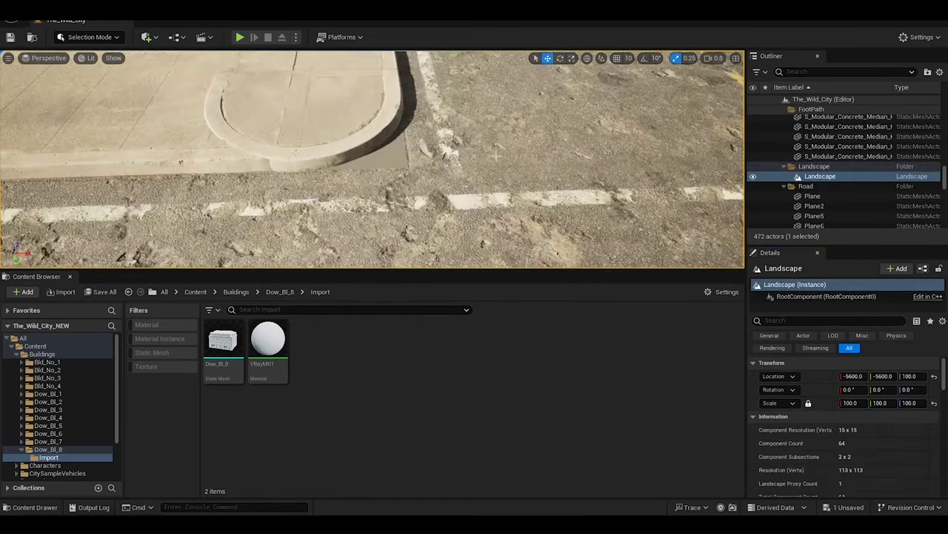
pyautogui.moveTo(408, 171); pyautogui.dragTo(443, 238, button='right')
# Duplicate Dow_Bl_2_Mesh_2, turn the copy to 180° and push it along the street
pyautogui.click(409, 170)
pyautogui.hotkey('ctrl', 'd')
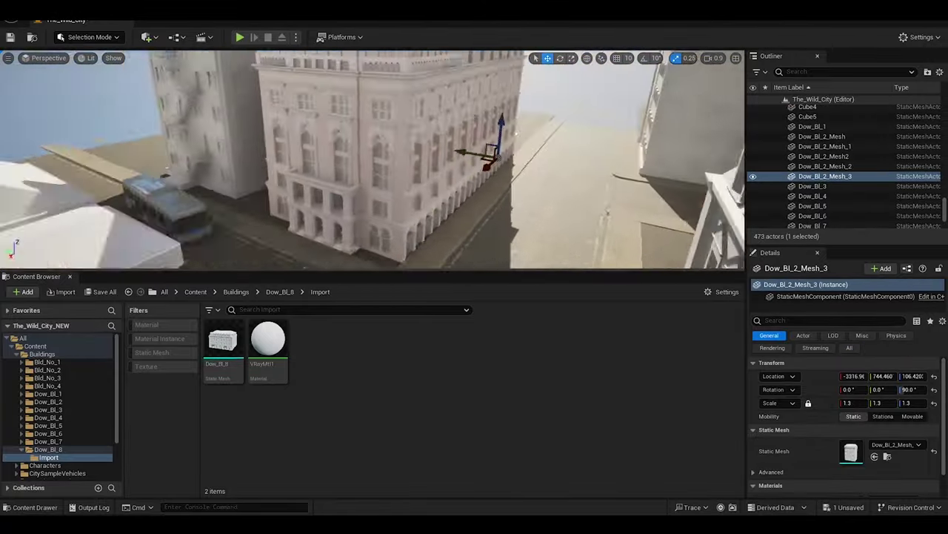
pyautogui.press('e')
pyautogui.moveTo(443, 239); pyautogui.dragTo(415, 248)
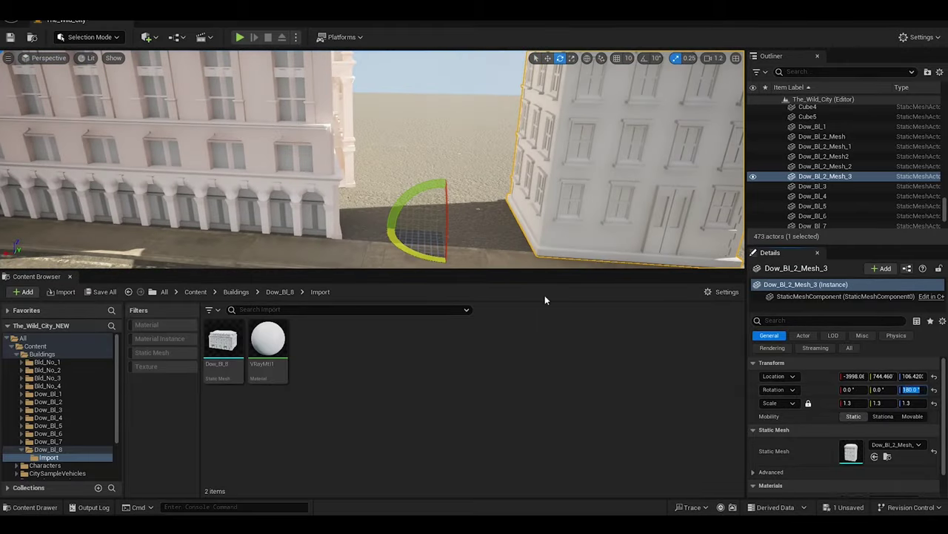
pyautogui.press('w')
pyautogui.moveTo(415, 249); pyautogui.dragTo(415, 248, button='right')
pyautogui.moveTo(72, 200)
pyautogui.mouseDown(button='right')
pyautogui.moveTo(134, 122)
pyautogui.moveTo(146, 123)
pyautogui.mouseUp(button='right')
# Duplicate building Bld_No_2 to create another building copy
pyautogui.click(131, 233)
pyautogui.click(185, 163)
pyautogui.hotkey('ctrl', 'd')
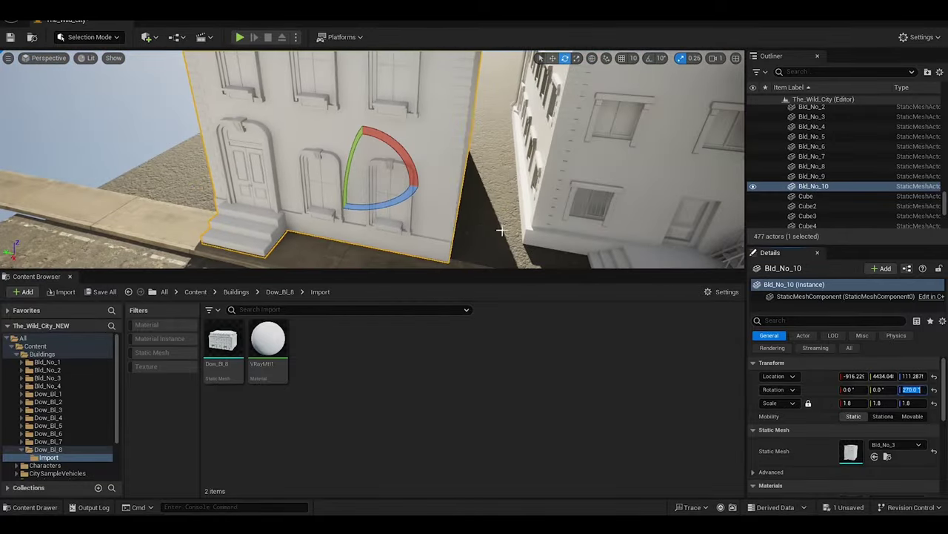
# Set Bld_No_10's Z rotation to 90° and move it in line with its neighbour
pyautogui.click(911, 390)
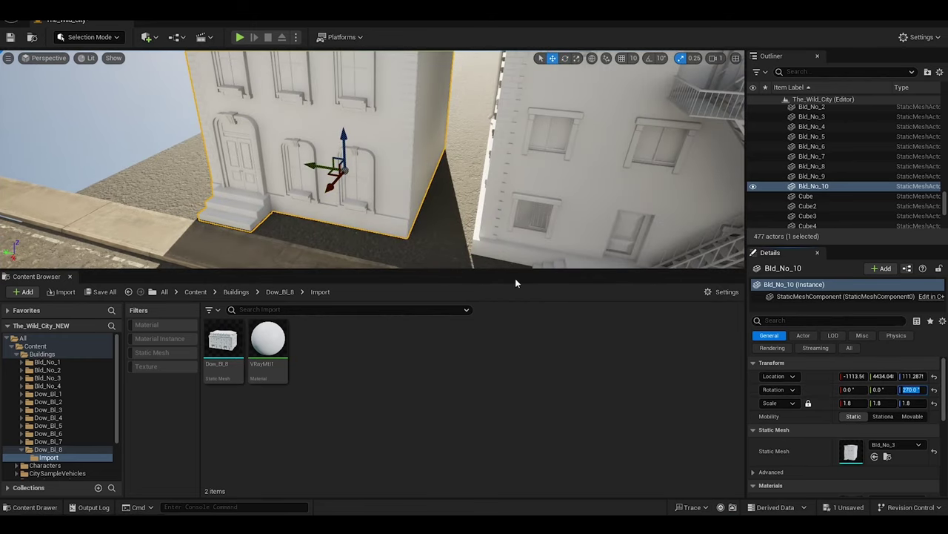
pyautogui.press('e')
pyautogui.moveTo(371, 194); pyautogui.dragTo(312, 208)
pyautogui.click(911, 390)
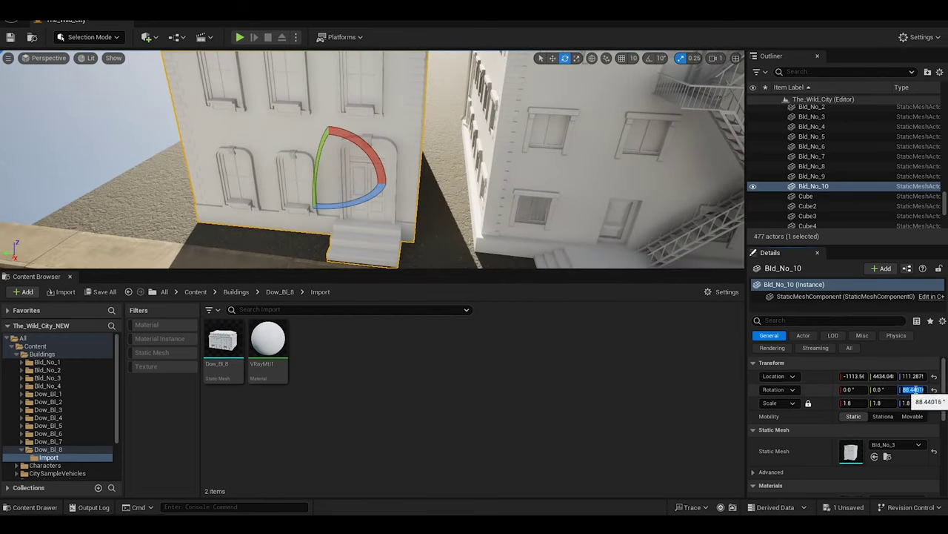
pyautogui.write('90')
pyautogui.press('Return')
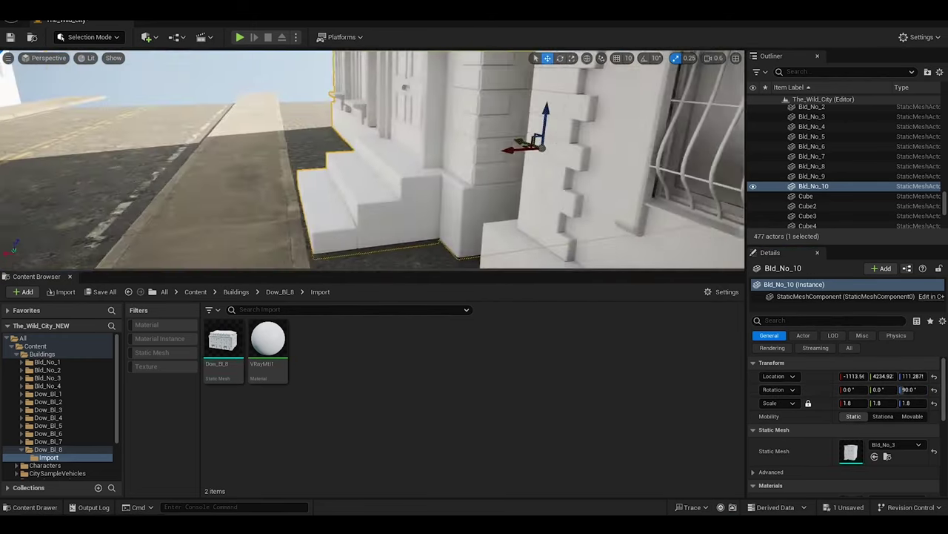
pyautogui.moveTo(509, 144); pyautogui.dragTo(510, 145, button='right')
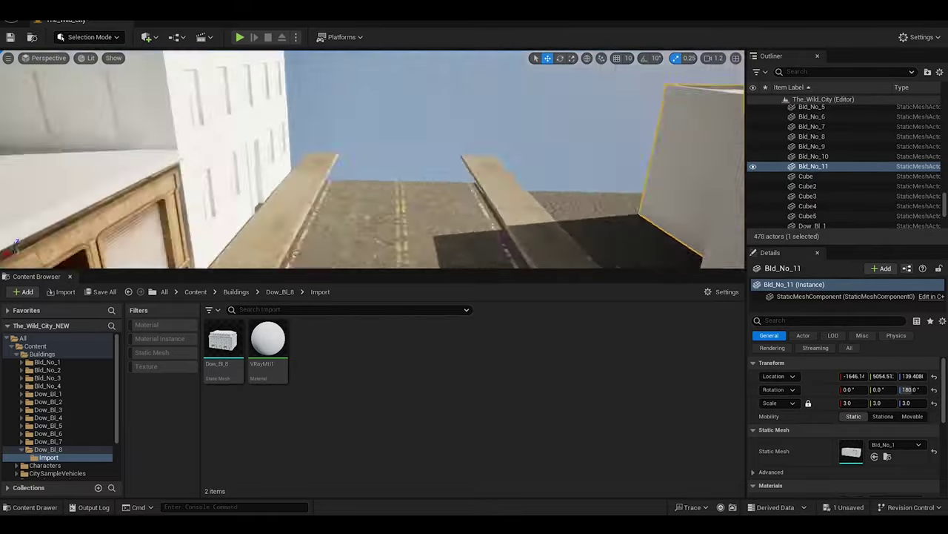
# Turn Bld_No_11 to 270° in Z and slide it into position
pyautogui.click(908, 390)
pyautogui.write('270')
pyautogui.press('Return')
pyautogui.press('w')
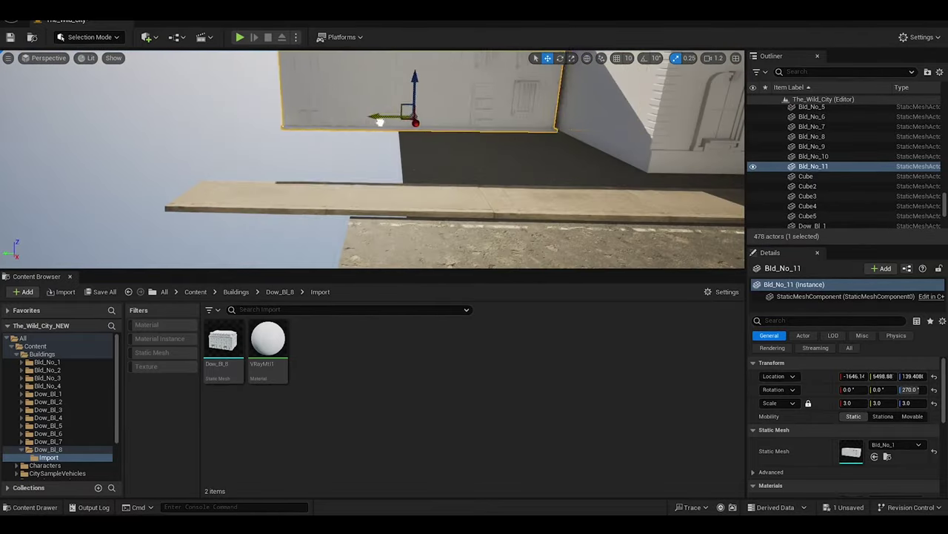
pyautogui.moveTo(387, 110)
pyautogui.mouseDown()
pyautogui.moveTo(330, 168)
pyautogui.moveTo(312, 167)
pyautogui.mouseUp()
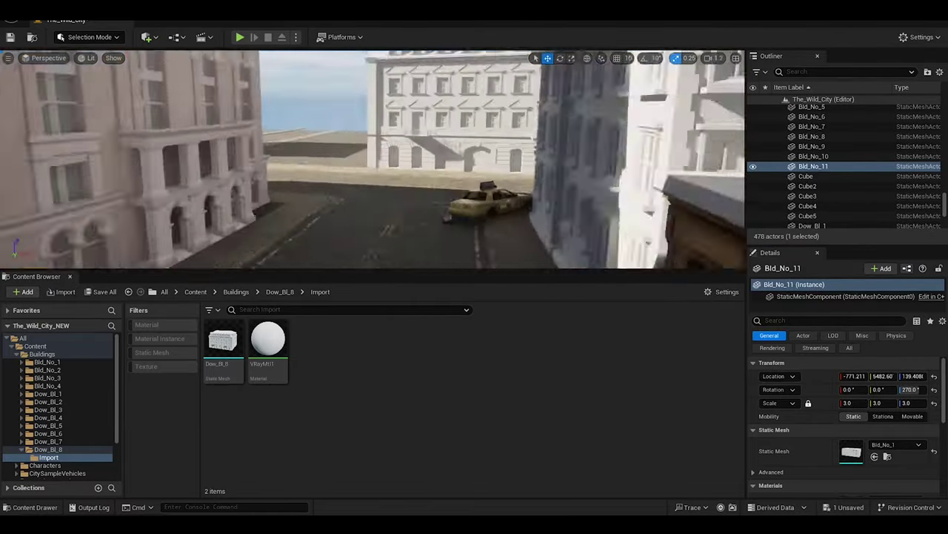
pyautogui.press('f')
pyautogui.scroll(5, 838, 163)
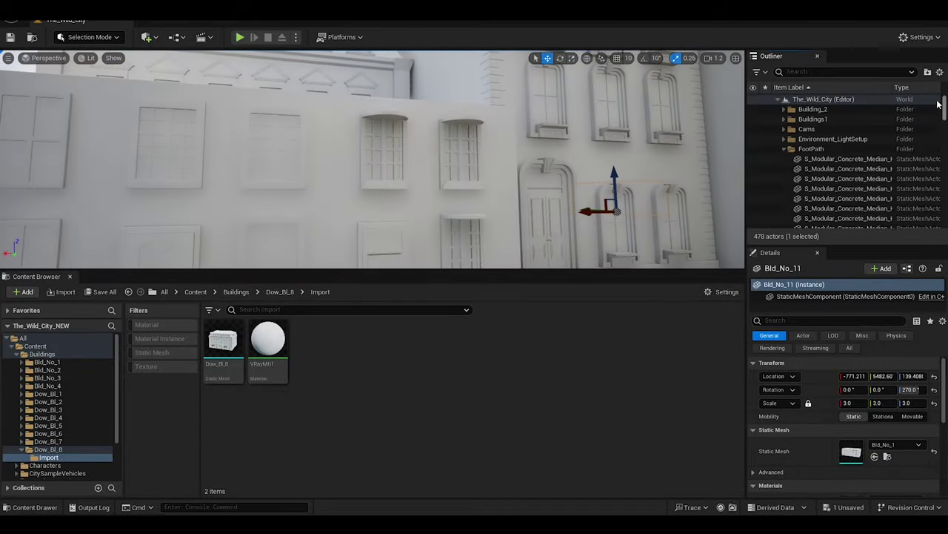
# Expand the Building_2 folder in the Outliner and select its pieces
pyautogui.doubleClick(823, 111)
pyautogui.doubleClick(826, 119)
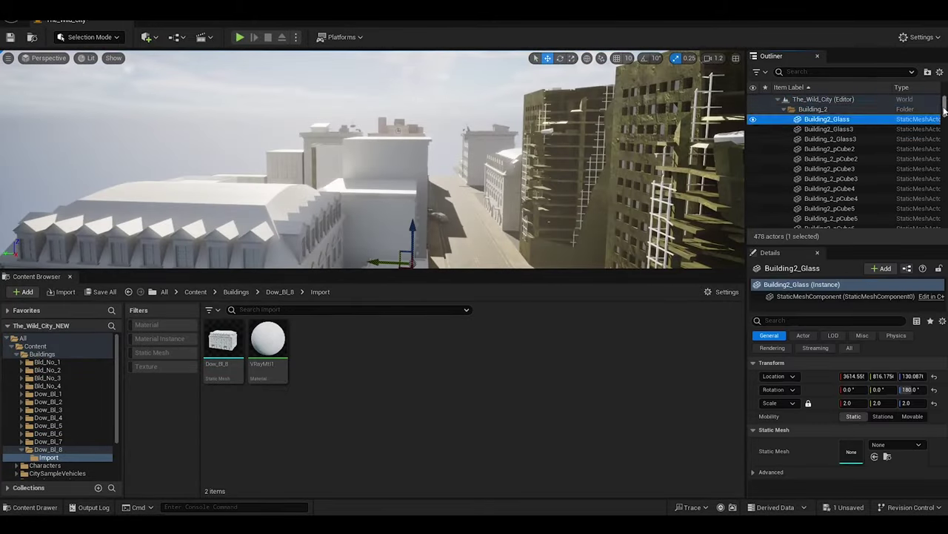
pyautogui.moveTo(945, 109); pyautogui.dragTo(945, 178)
pyautogui.keyDown('shift'); pyautogui.click(845, 205); pyautogui.keyUp('shift')
pyautogui.press('f')
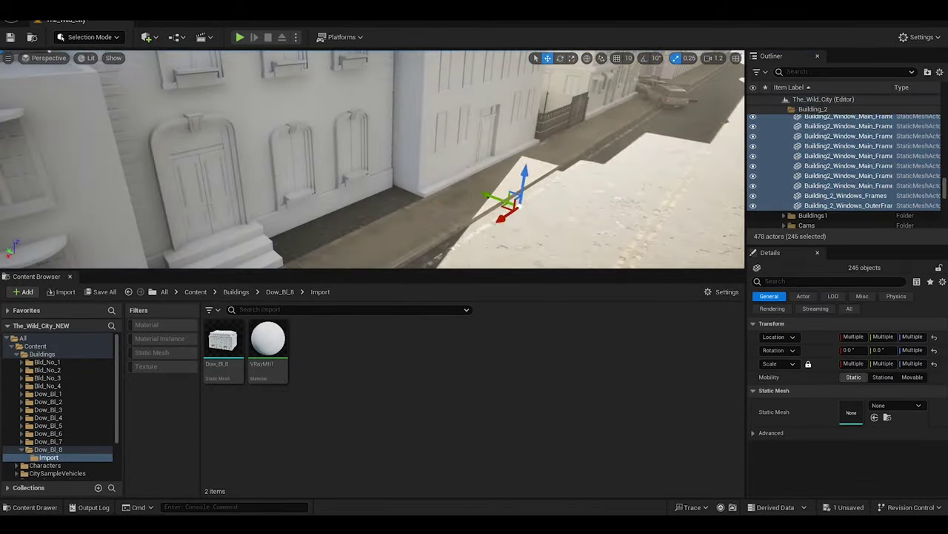
pyautogui.rightClick(815, 110)
pyautogui.moveTo(869, 159)
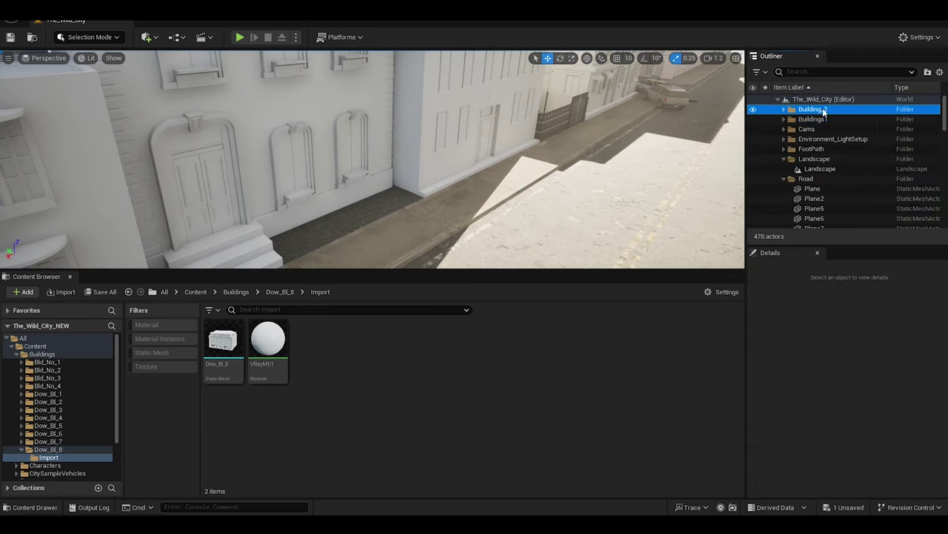
pyautogui.moveTo(813, 111); pyautogui.dragTo(783, 158)
pyautogui.scroll(-5, 845, 170)
# Delete the two BuildingBase structure pieces and the next Building1 piece
pyautogui.click(845, 193)
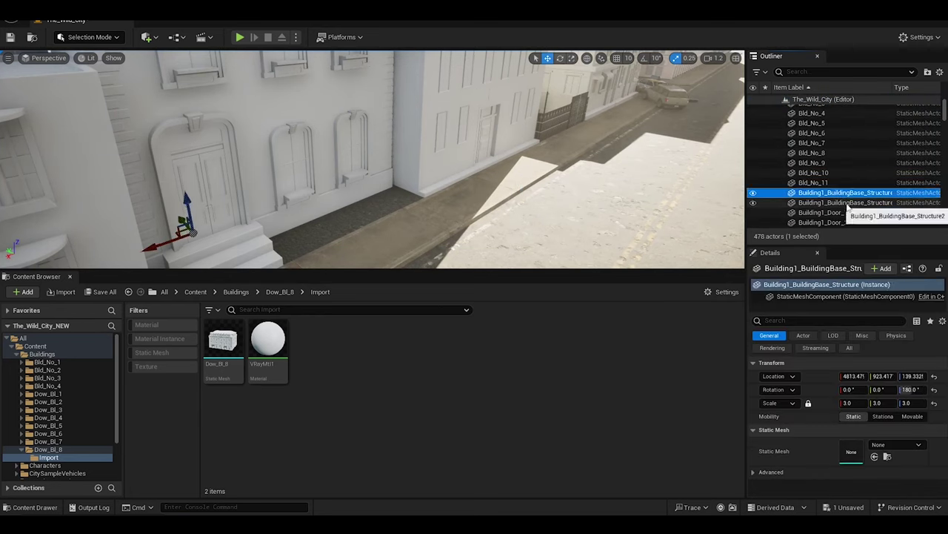
pyautogui.keyDown('shift'); pyautogui.click(844, 202); pyautogui.keyUp('shift')
pyautogui.press('f')
pyautogui.press('Delete')
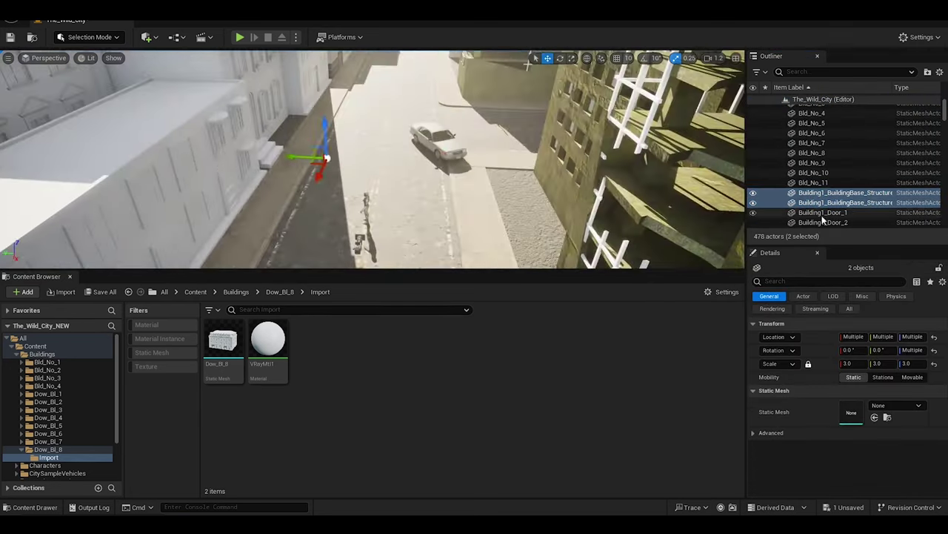
pyautogui.click(824, 192)
pyautogui.press('Delete')
# Delete the remaining range of Building pieces, then frame Dow_Bl_1
pyautogui.click(846, 202)
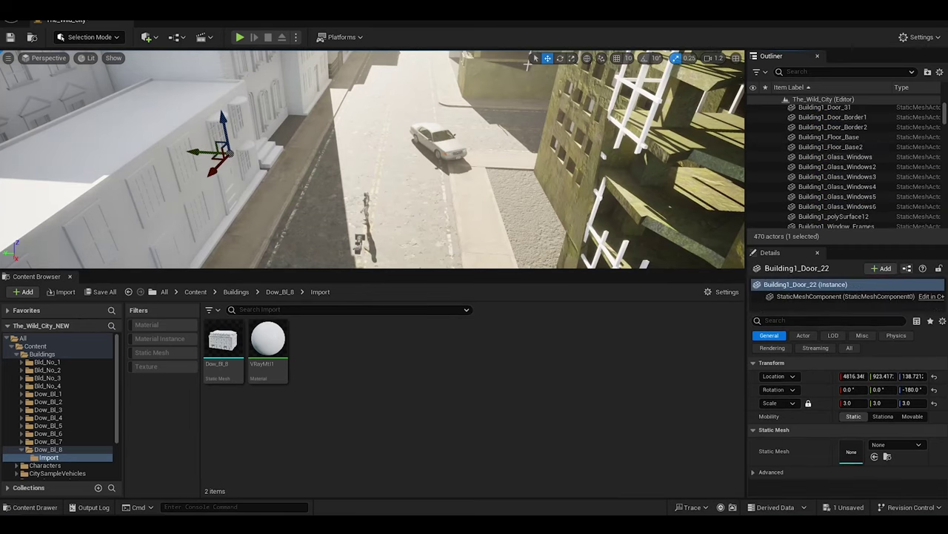
pyautogui.scroll(-5, 845, 170)
pyautogui.keyDown('shift'); pyautogui.click(794, 159); pyautogui.keyUp('shift')
pyautogui.press('Delete')
pyautogui.scroll(5, 845, 163)
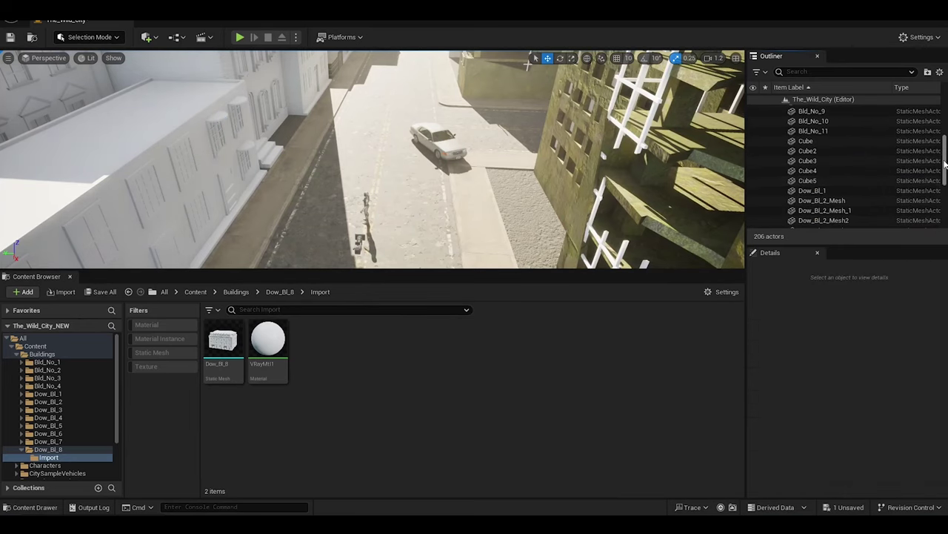
pyautogui.click(812, 191)
pyautogui.press('f')
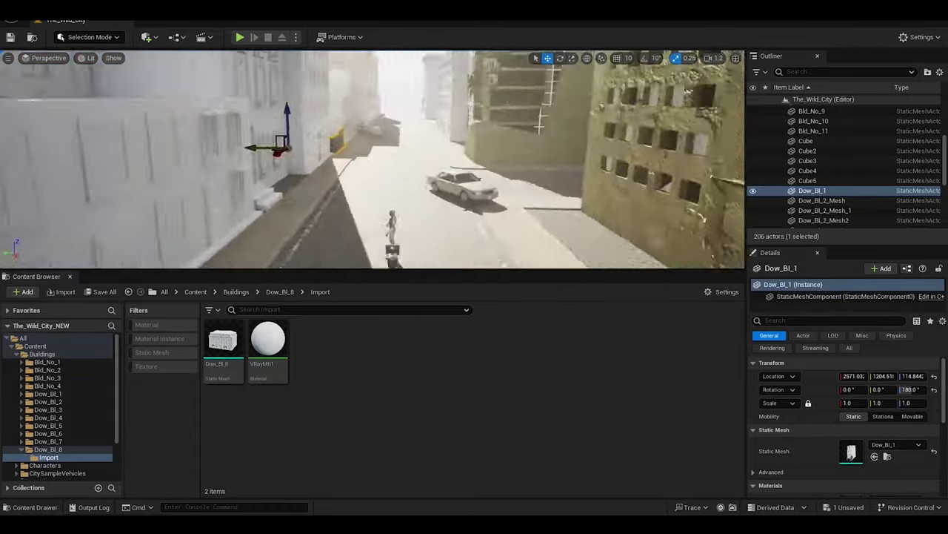
# Put the floor slabs Cube through Cube5 into a new folder named FloorBase
pyautogui.click(805, 141)
pyautogui.keyDown('shift'); pyautogui.click(807, 150); pyautogui.keyUp('shift')
pyautogui.keyDown('shift'); pyautogui.click(808, 180); pyautogui.keyUp('shift')
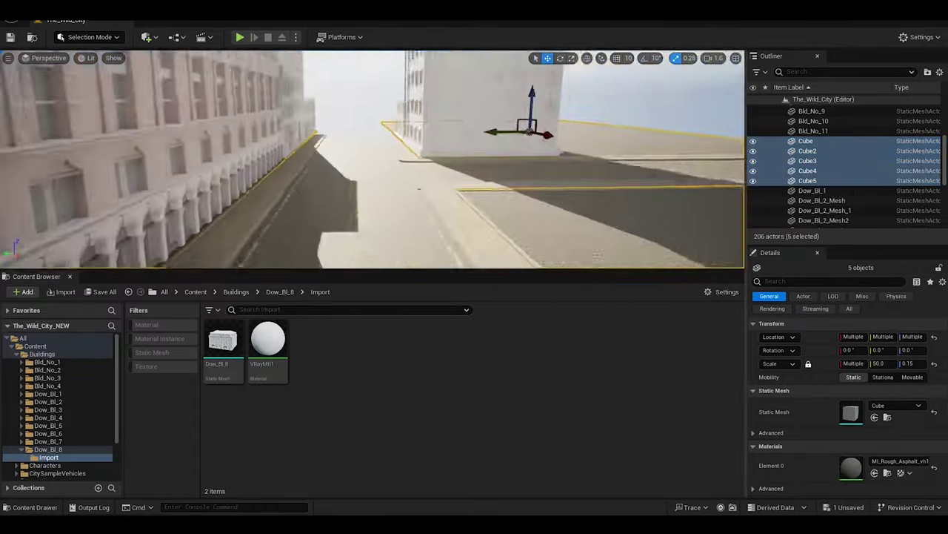
pyautogui.click(928, 71)
pyautogui.doubleClick(815, 122)
pyautogui.write('Floor')
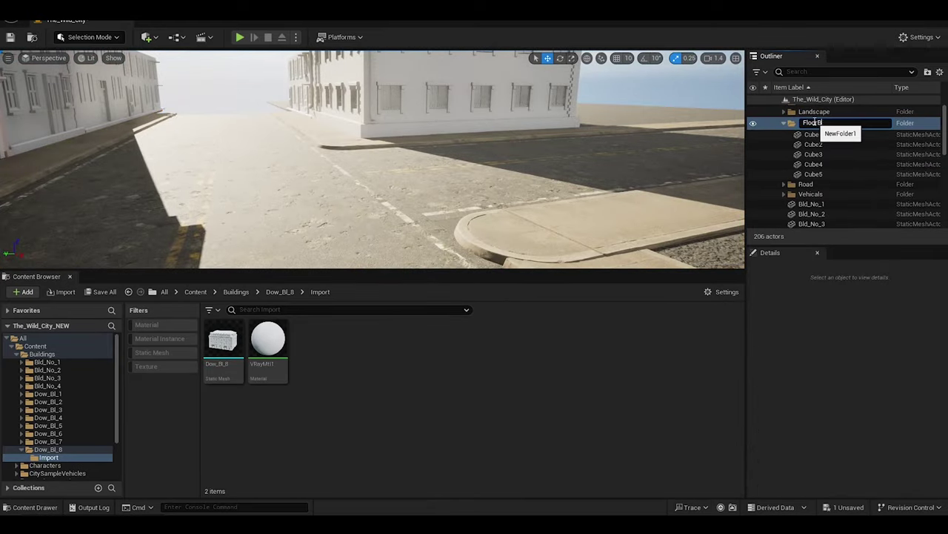
pyautogui.press('Return')
# Select a range of buildings starting from Dow_Bl_14 in the Outliner
pyautogui.scroll(-15, 853, 170)
pyautogui.click(895, 204)
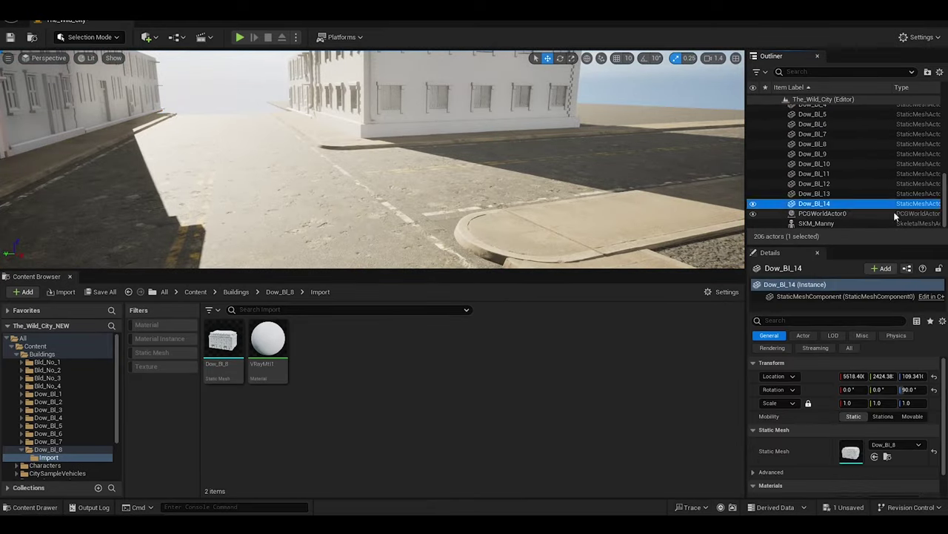
pyautogui.scroll(3, 852, 170)
pyautogui.keyDown('shift'); pyautogui.click(829, 151); pyautogui.keyUp('shift')
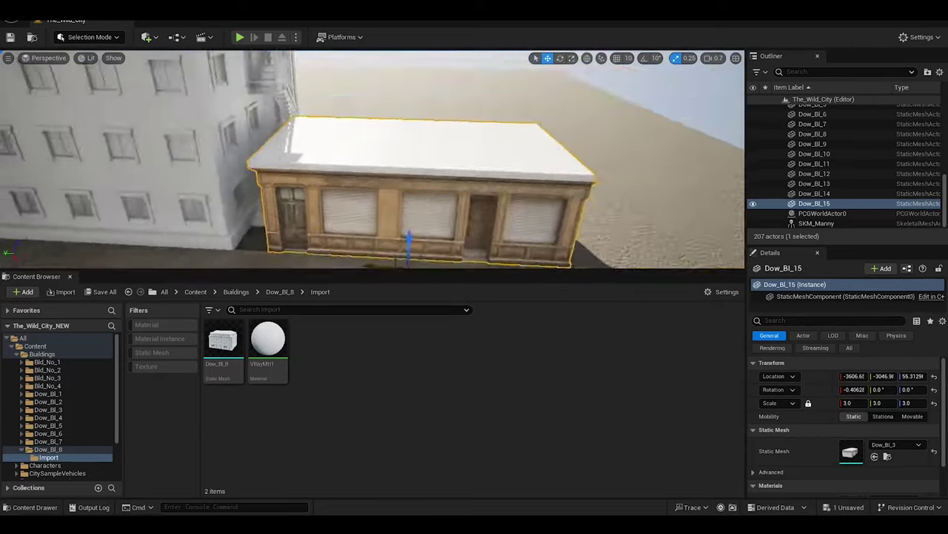
# Alt-drag the storefront building to duplicate it further along the street
pyautogui.keyDown('alt'); pyautogui.moveTo(319, 253); pyautogui.dragTo(423, 208); pyautogui.keyUp('alt')
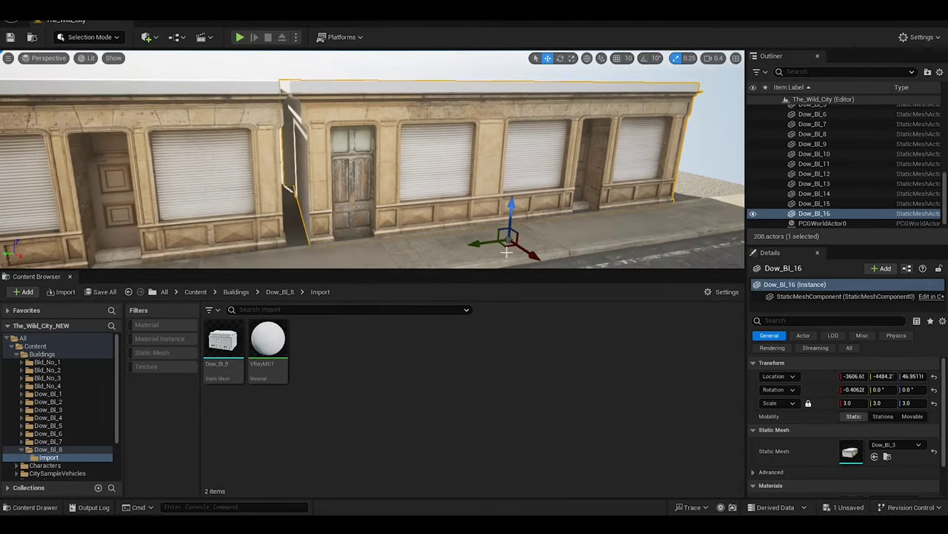
pyautogui.click(506, 252)
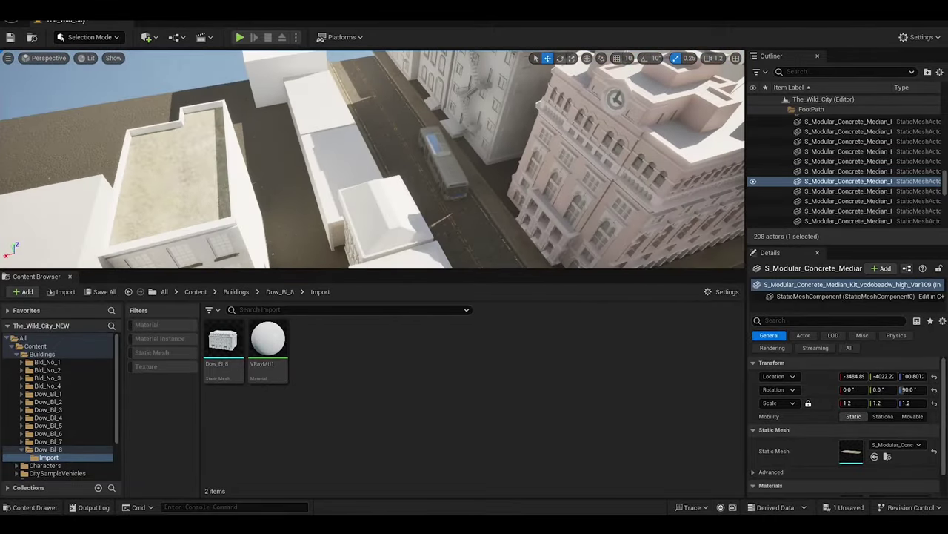
pyautogui.click(263, 207)
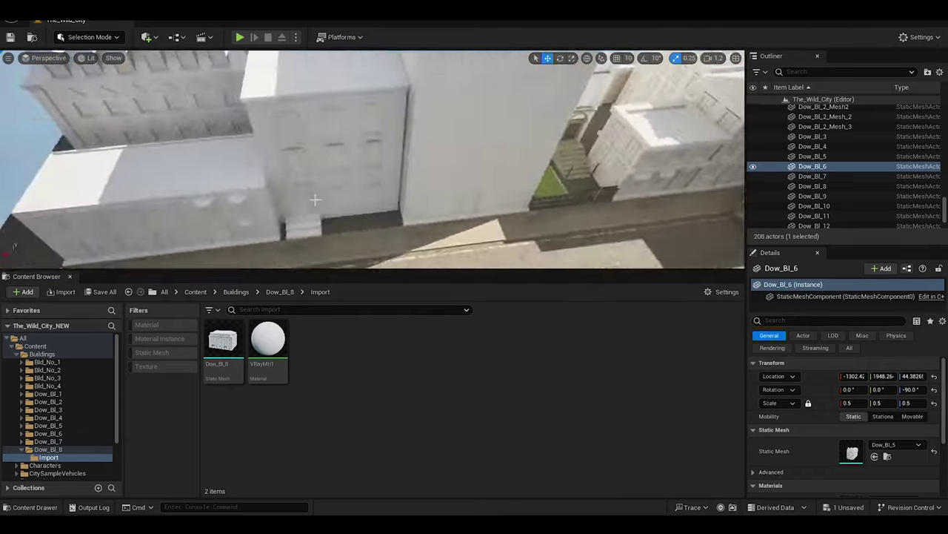
# Turn Bld_No_12 to 270° and slide it along X beside the storefronts
pyautogui.click(235, 252)
pyautogui.hotkey('ctrl', 'z')
pyautogui.press('f')
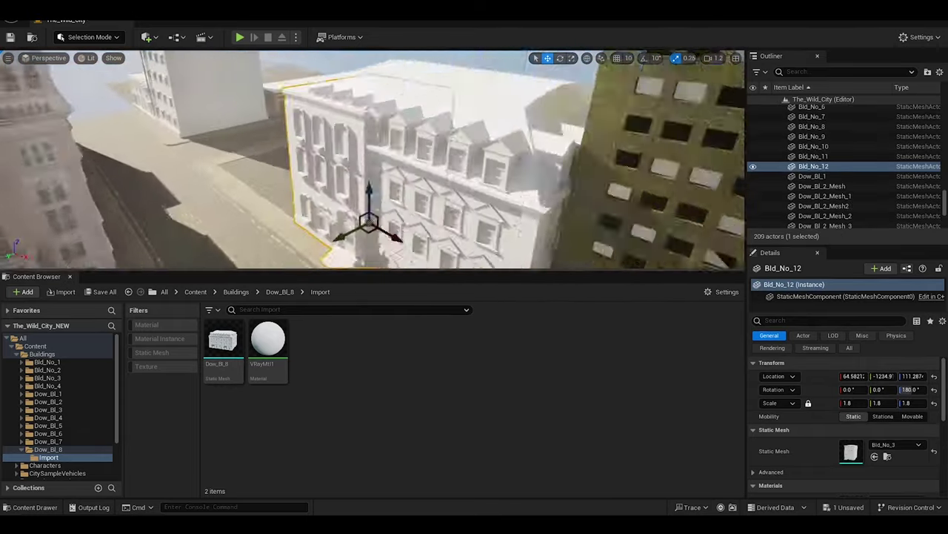
pyautogui.press('e')
pyautogui.moveTo(453, 189)
pyautogui.mouseDown()
pyautogui.moveTo(541, 215)
pyautogui.moveTo(509, 203)
pyautogui.mouseUp()
pyautogui.press('w')
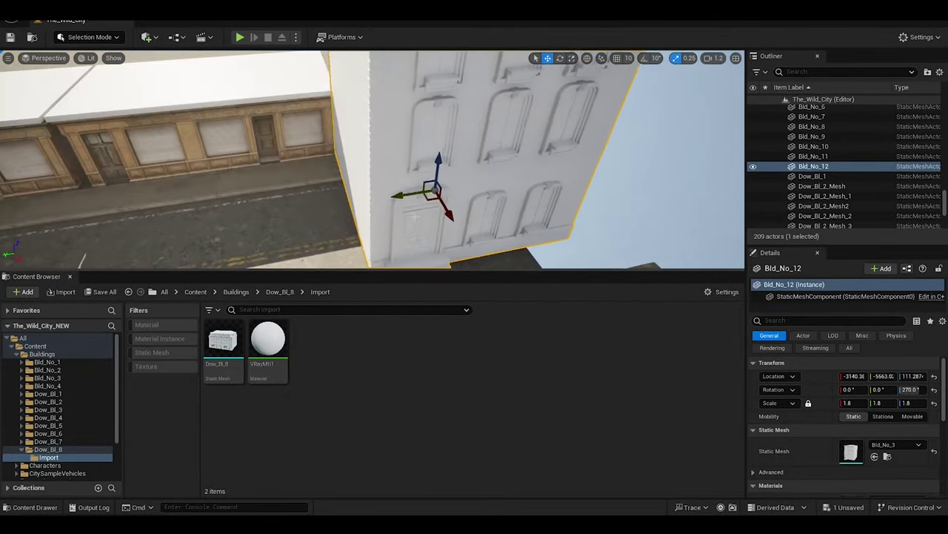
pyautogui.keyDown('shift'); pyautogui.moveTo(560, 245); pyautogui.dragTo(222, 116); pyautogui.keyUp('shift')
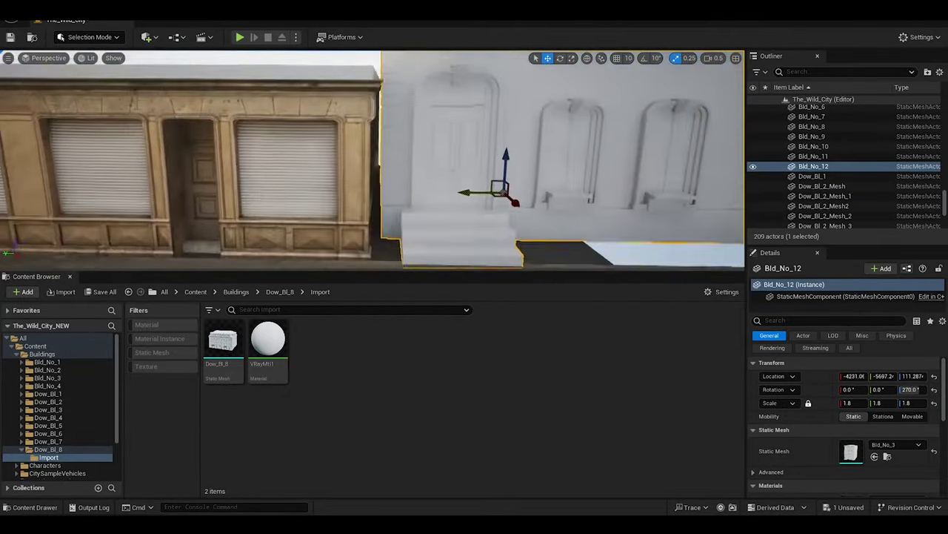
# Raise Bld_No_12 slightly so it sits on the pavement
pyautogui.moveTo(511, 208); pyautogui.dragTo(511, 208, button='right')
pyautogui.click(512, 207)
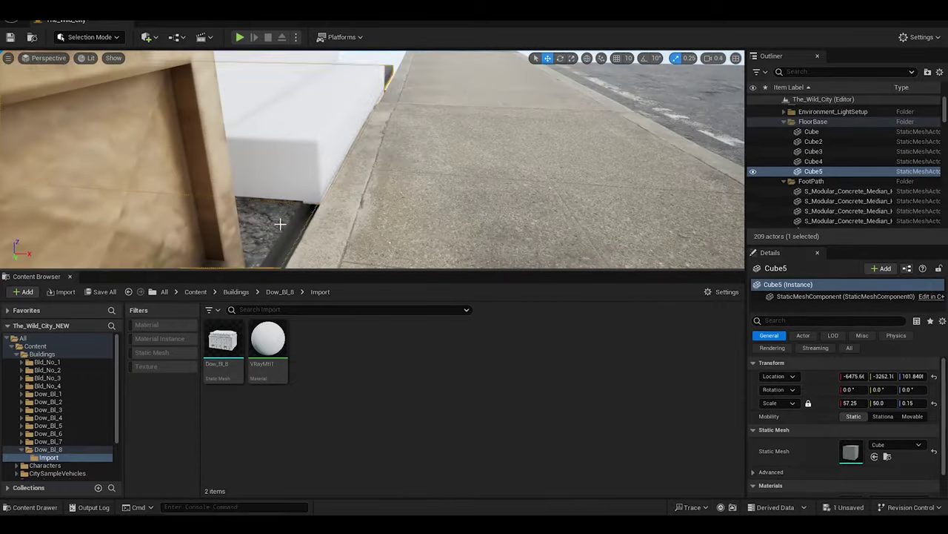
pyautogui.click(534, 148)
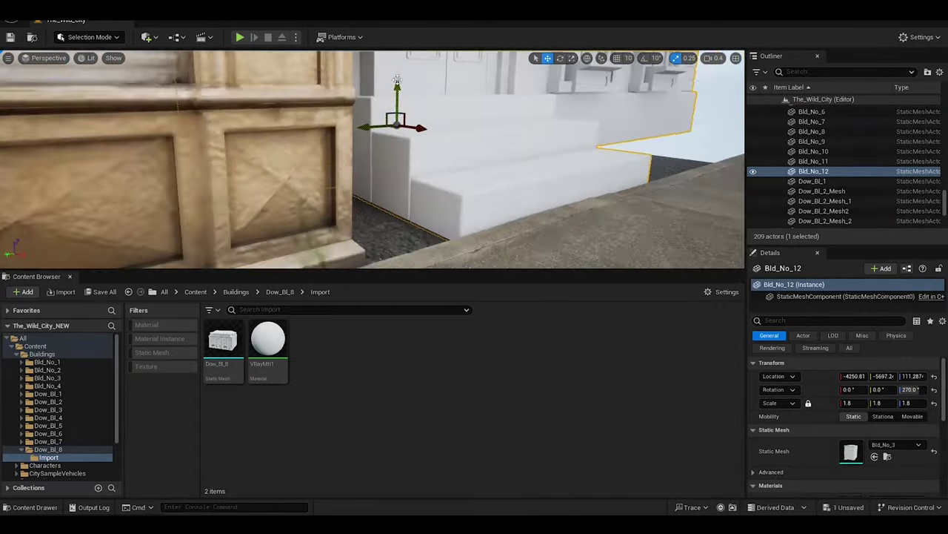
pyautogui.keyDown('shift'); pyautogui.moveTo(582, 97); pyautogui.dragTo(583, 81); pyautogui.keyUp('shift')
pyautogui.moveTo(370, 159); pyautogui.dragTo(370, 160, button='right')
# Duplicate Dow_Bl_13 twice along X, creating Dow_Bl_17 and Dow_Bl_18
pyautogui.click(282, 185)
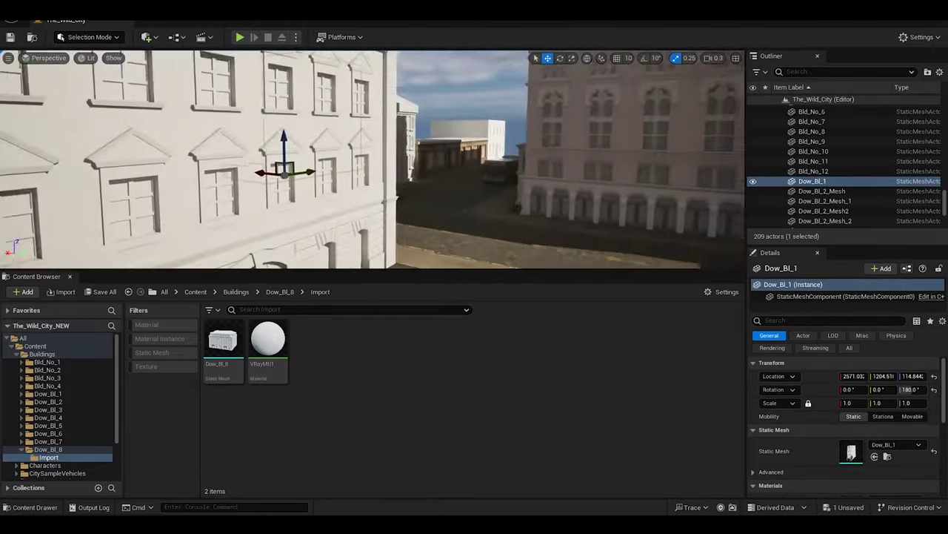
pyautogui.moveTo(370, 159); pyautogui.dragTo(370, 159, button='right')
pyautogui.click(548, 171)
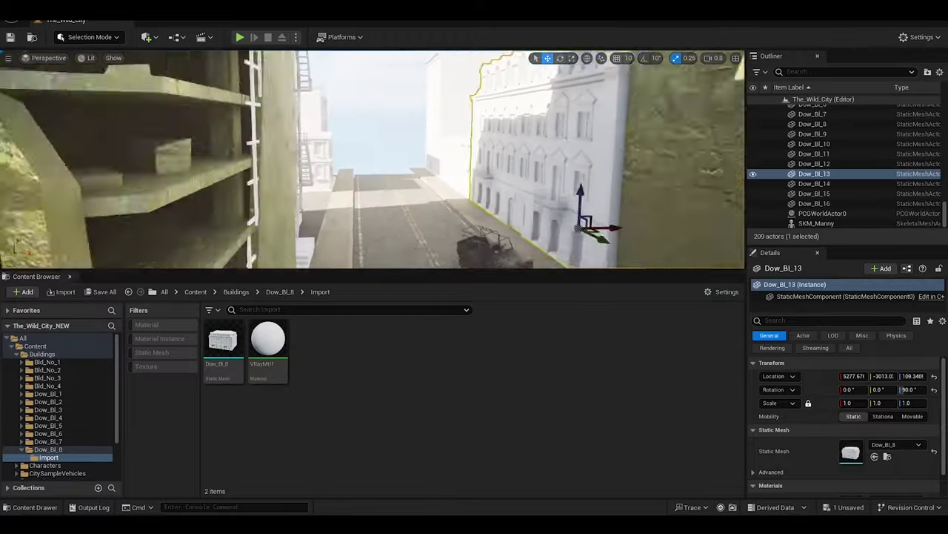
pyautogui.keyDown('alt'); pyautogui.keyDown('shift'); pyautogui.moveTo(558, 226); pyautogui.dragTo(463, 238); pyautogui.keyUp('shift'); pyautogui.keyUp('alt')
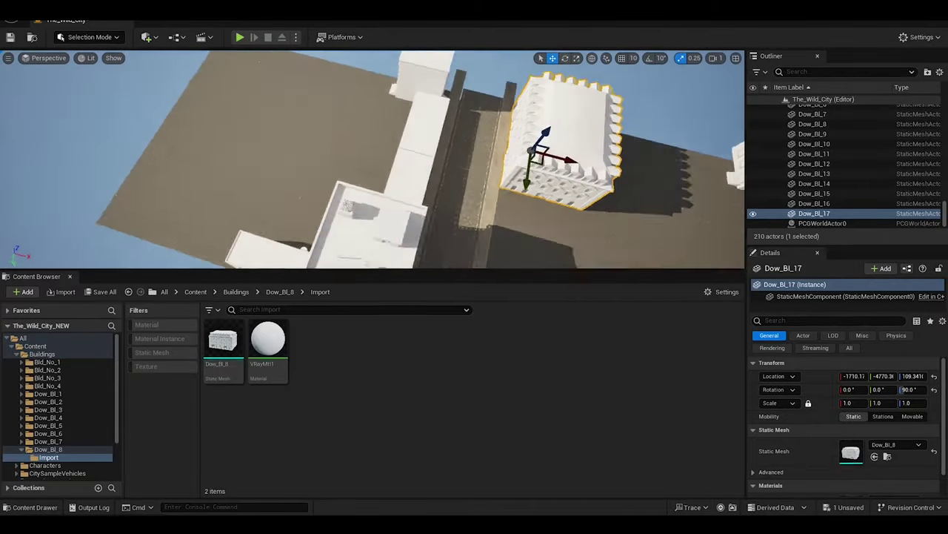
pyautogui.keyDown('alt'); pyautogui.moveTo(563, 148); pyautogui.dragTo(342, 151); pyautogui.keyUp('alt')
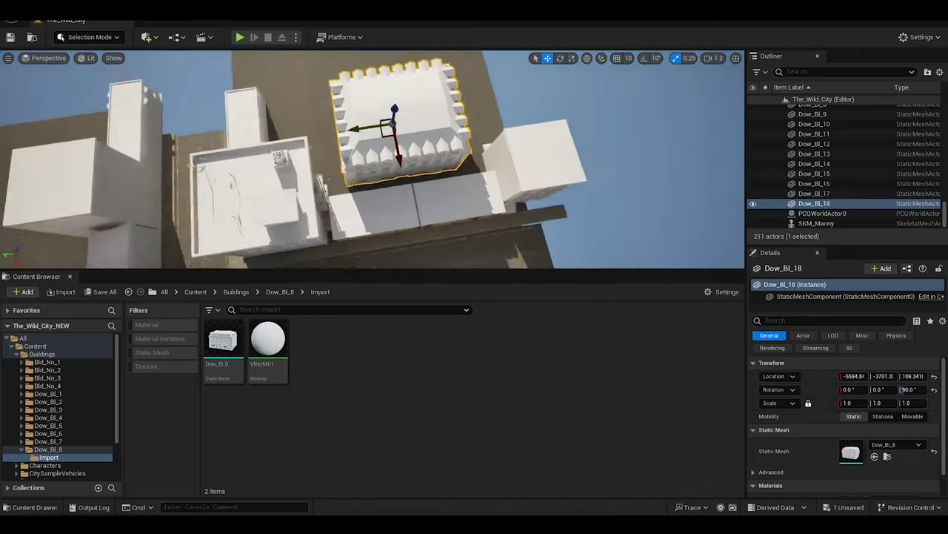
pyautogui.press('Delete')
pyautogui.moveTo(380, 136); pyautogui.dragTo(445, 148, button='right')
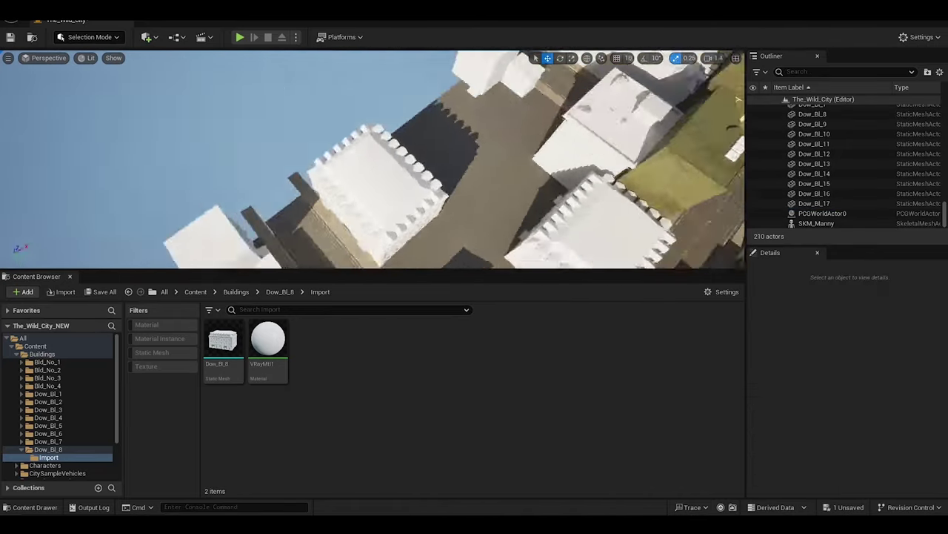
pyautogui.hotkey('ctrl', 'z')
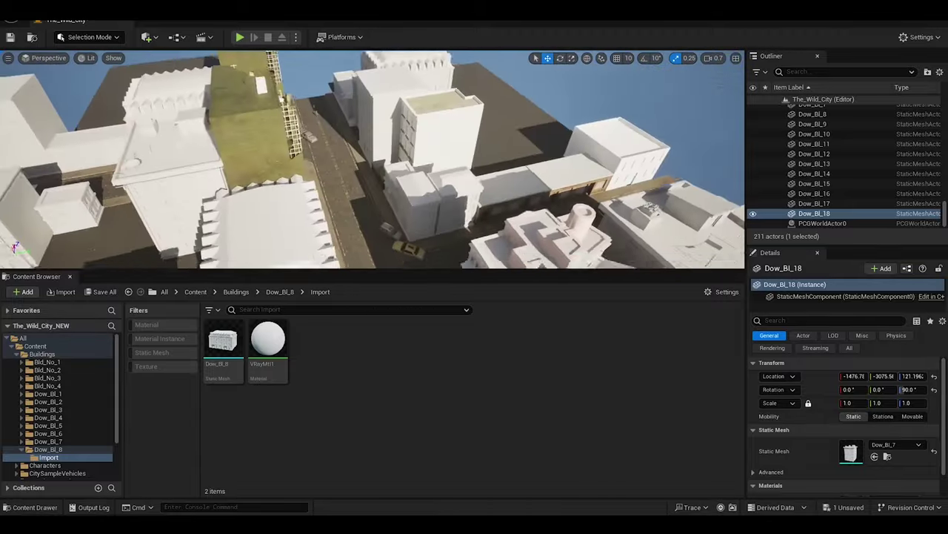
# Paste a Dow_Bl_19 copy between the buildings, then delete it again
pyautogui.hotkey('ctrl', 'v')
pyautogui.press('f')
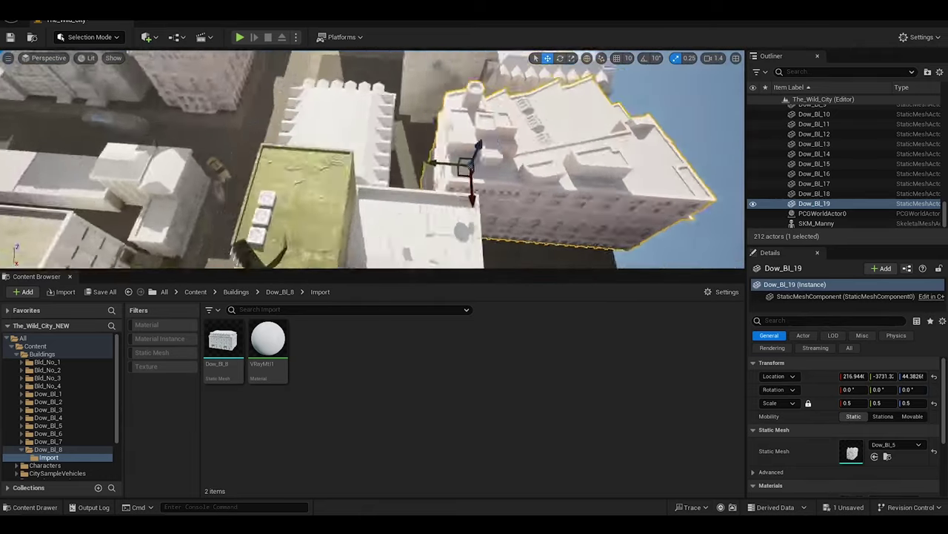
pyautogui.keyDown('shift'); pyautogui.moveTo(448, 156); pyautogui.dragTo(419, 206); pyautogui.keyUp('shift')
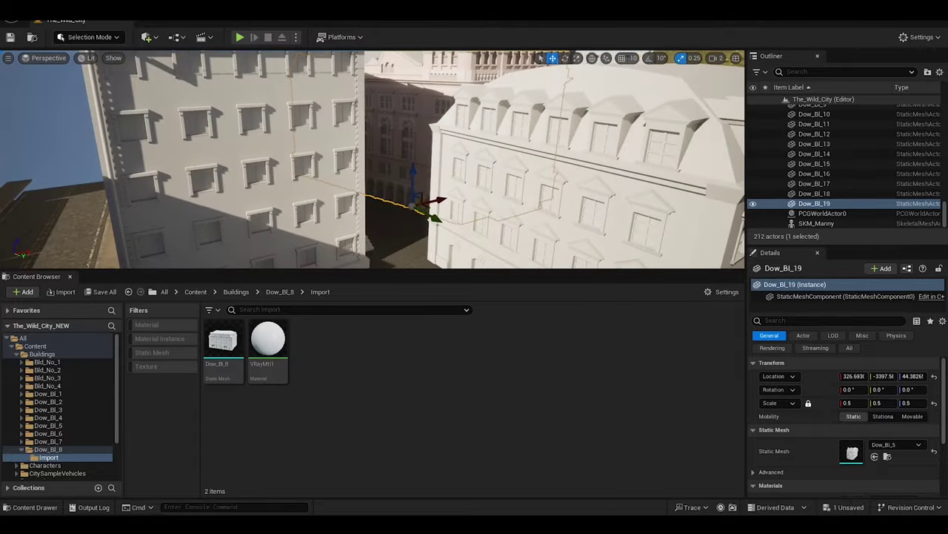
pyautogui.press('Delete')
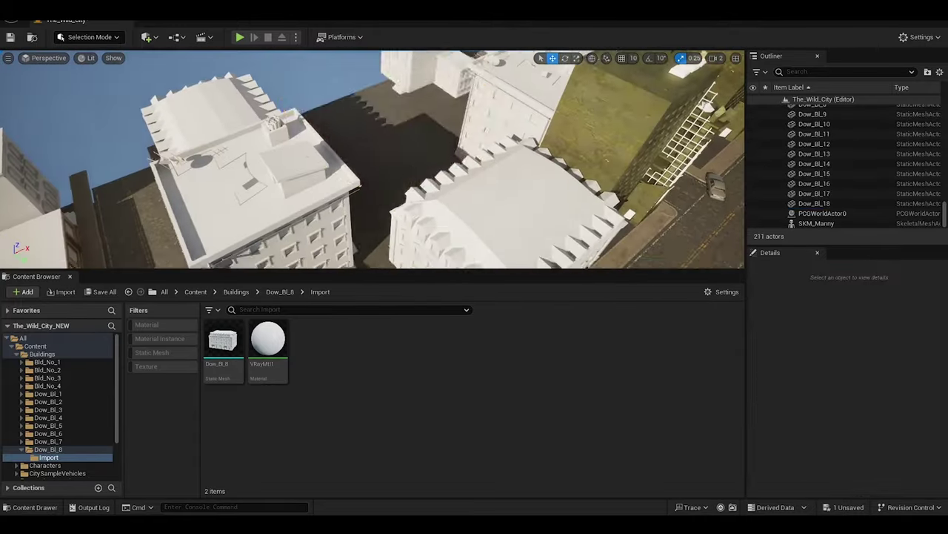
pyautogui.moveTo(411, 200); pyautogui.dragTo(411, 200, button='right')
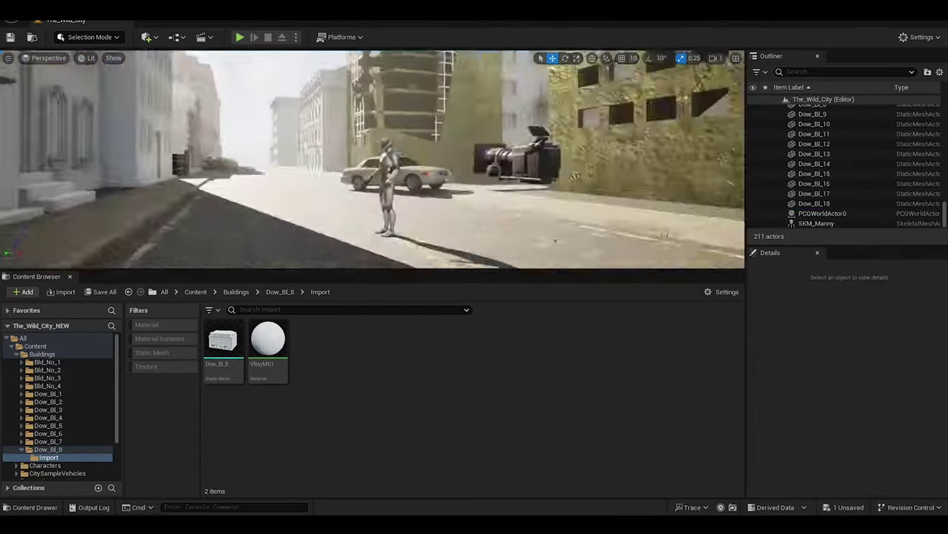
pyautogui.moveTo(945, 206); pyautogui.dragTo(944, 170)
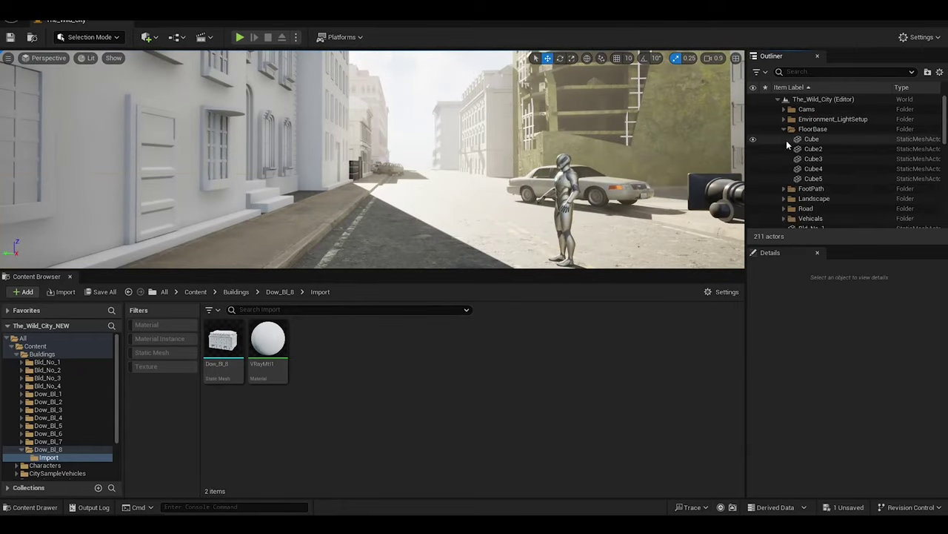
# Group the selected Bld_No buildings into a new Buildings folder
pyautogui.click(935, 138)
pyautogui.keyDown('shift'); pyautogui.click(815, 217); pyautogui.keyUp('shift')
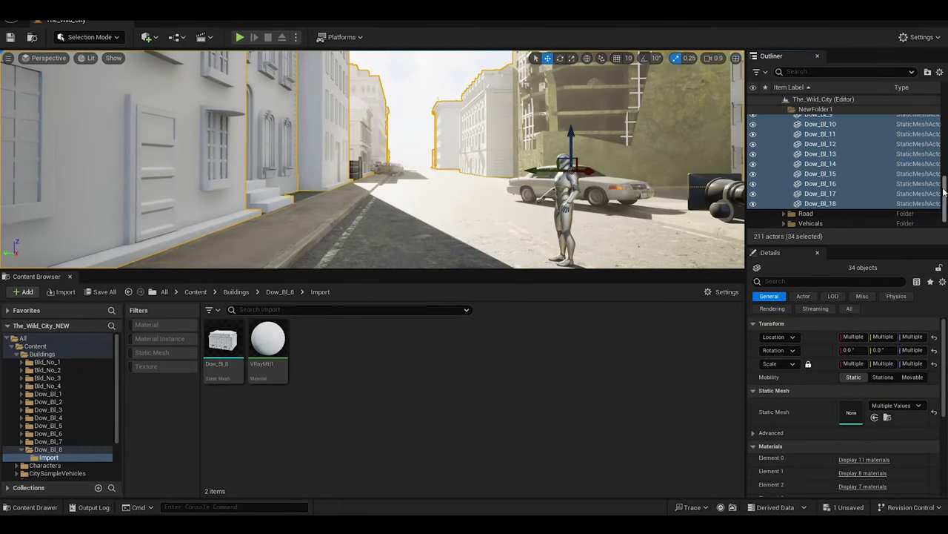
pyautogui.click(928, 72)
pyautogui.write('s')
pyautogui.press('Return')
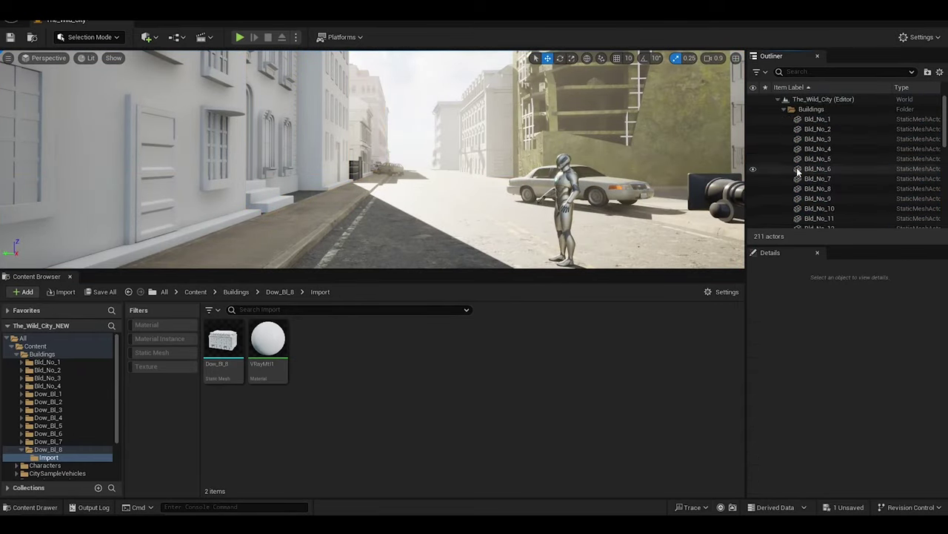
pyautogui.moveTo(633, 160); pyautogui.dragTo(634, 160, button='right')
# Add a Post Process Volume to the level via Place Actors, searching 'Pos'
pyautogui.click(82, 9)
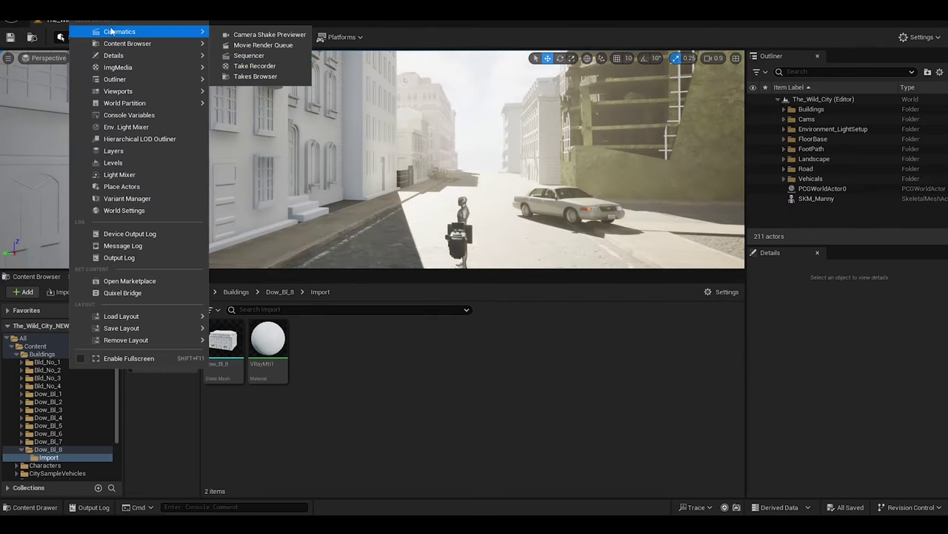
pyautogui.click(122, 186)
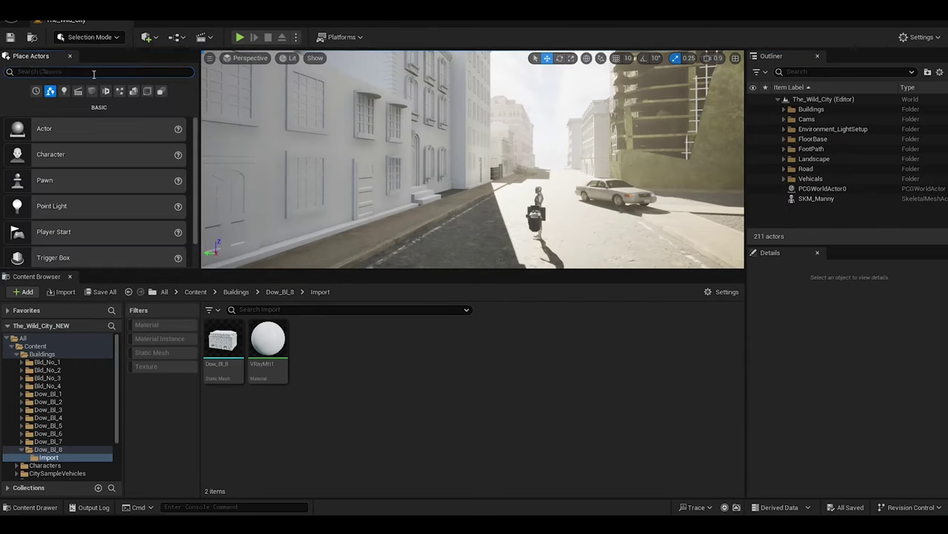
pyautogui.click(94, 72)
pyautogui.write('Pos')
pyautogui.moveTo(474, 221); pyautogui.dragTo(474, 220)
pyautogui.press('f')
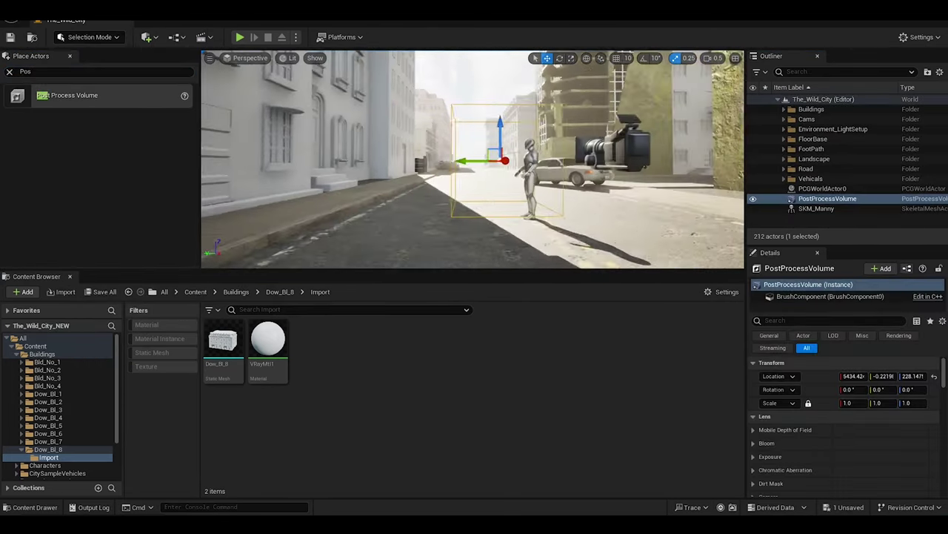
pyautogui.click(180, 39)
# Look through FIXED_Cam and move the post process volume into Environment_LightSetup
pyautogui.click(783, 118)
pyautogui.rightClick(821, 129)
pyautogui.click(837, 266)
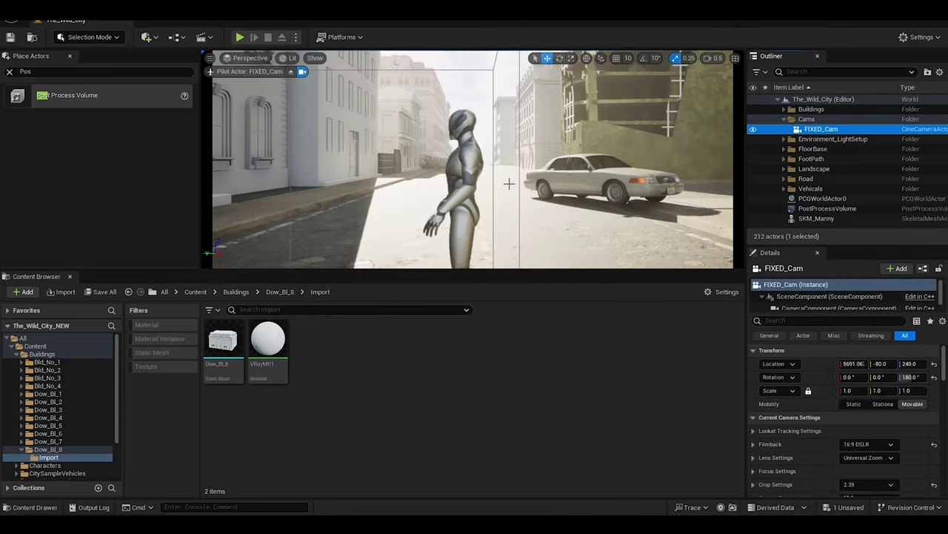
pyautogui.click(784, 119)
pyautogui.moveTo(828, 198); pyautogui.dragTo(833, 129)
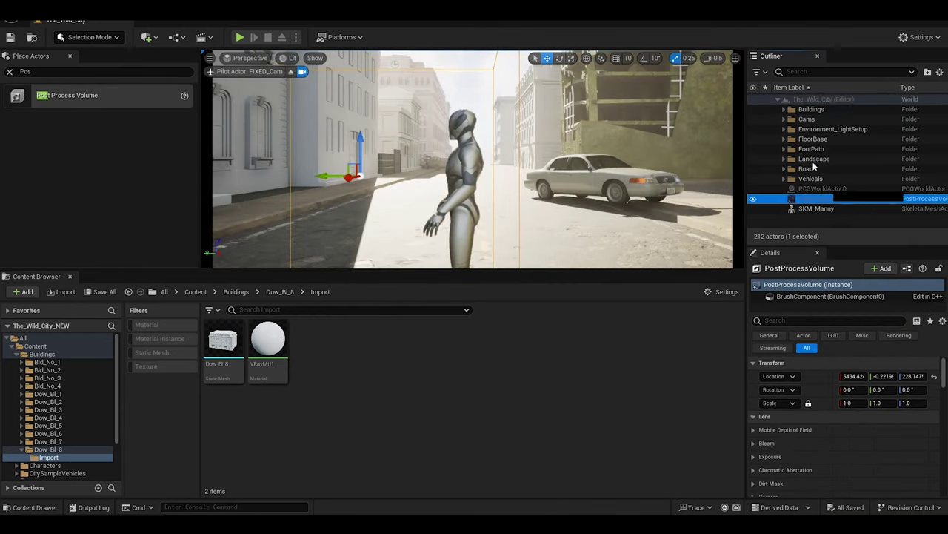
# Enable the Bloom Method and Bloom Intensity overrides on the post process volume
pyautogui.scroll(-1, 754, 400)
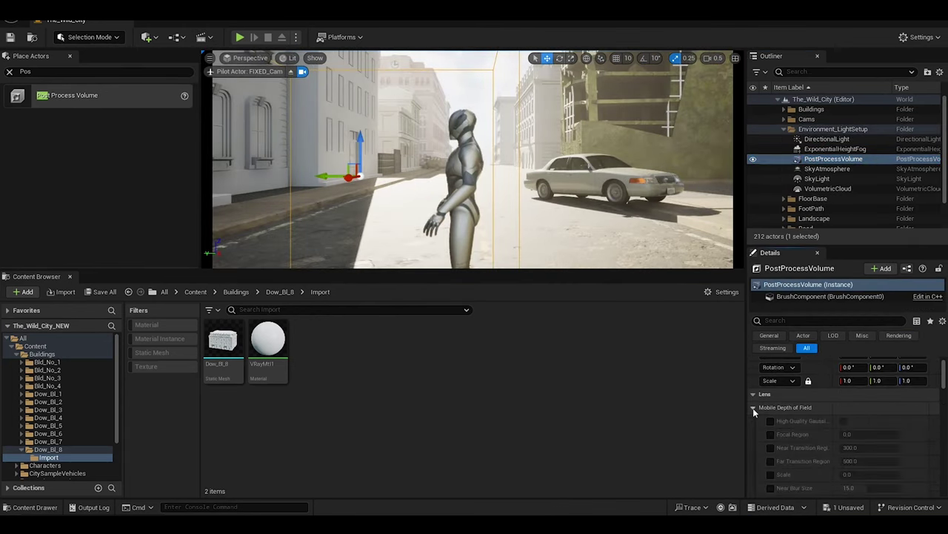
pyautogui.scroll(-2, 939, 391)
pyautogui.click(770, 371)
pyautogui.click(767, 385)
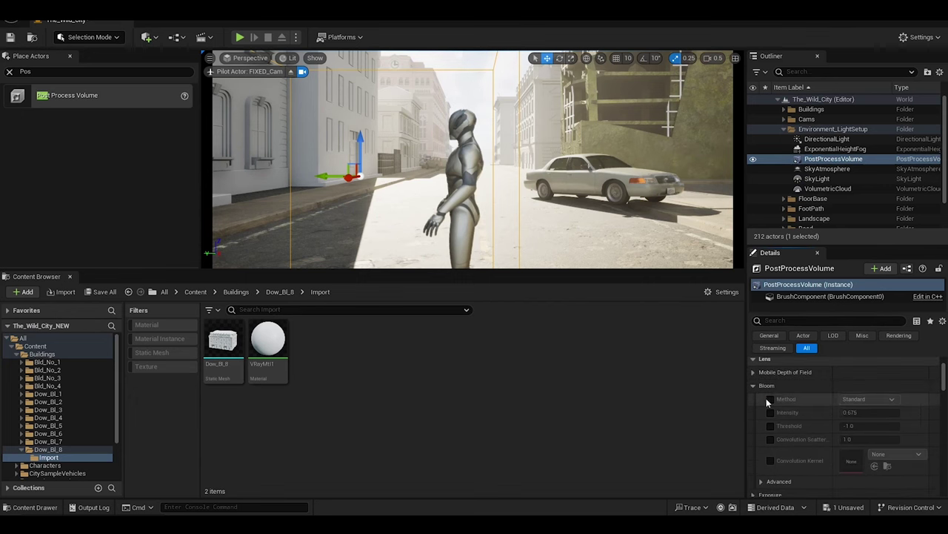
pyautogui.click(867, 399)
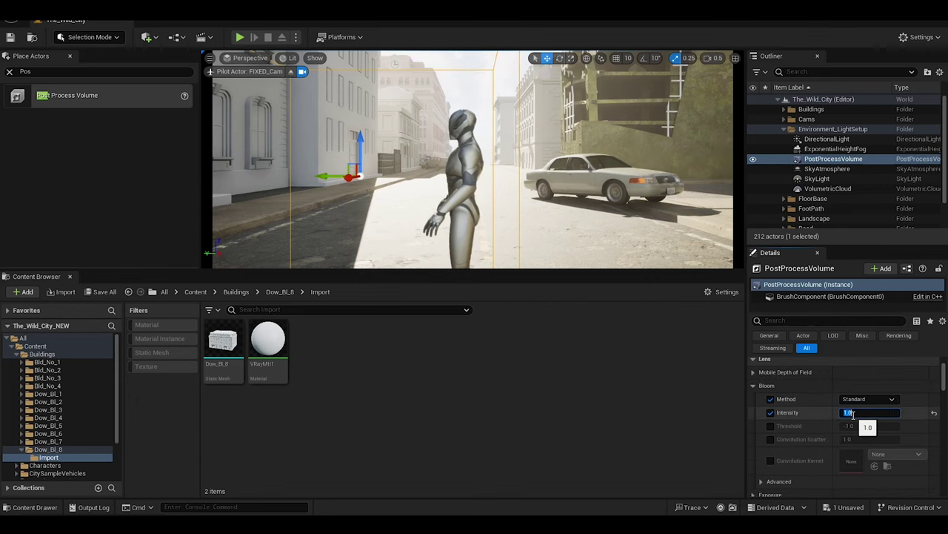
# Override exposure Metering Mode to Manual and enable the Exposure Compensation override
pyautogui.scroll(-3, 788, 437)
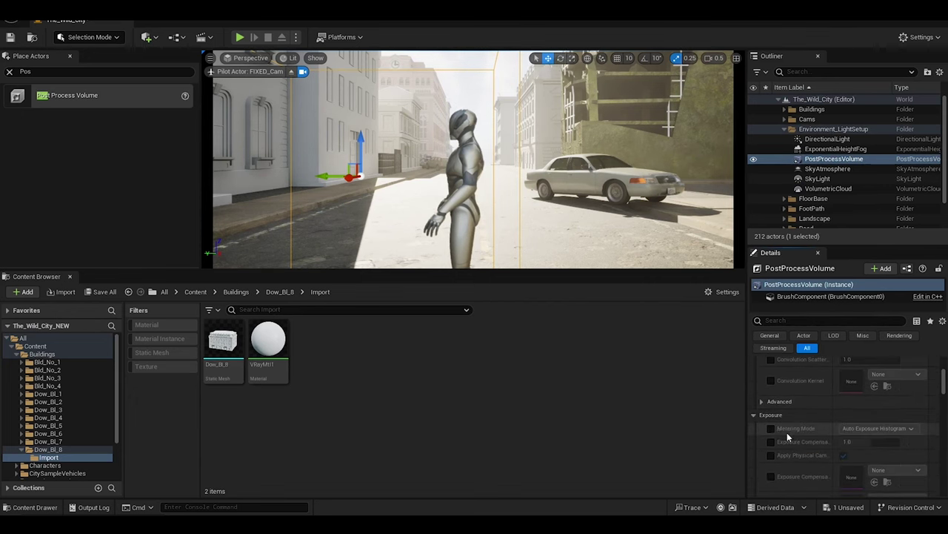
pyautogui.click(771, 429)
pyautogui.click(771, 442)
pyautogui.click(876, 429)
pyautogui.click(852, 385)
pyautogui.scroll(1, 850, 365)
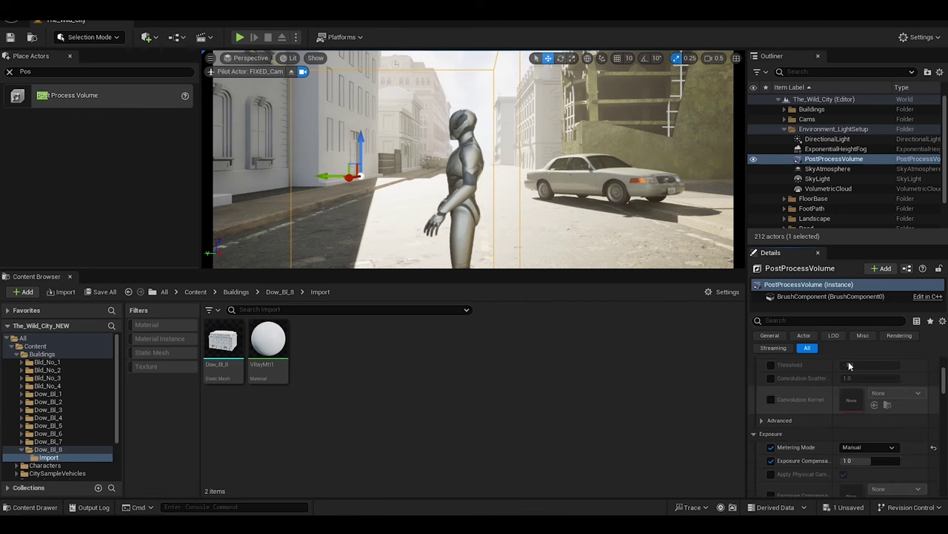
pyautogui.moveTo(944, 387); pyautogui.dragTo(943, 428)
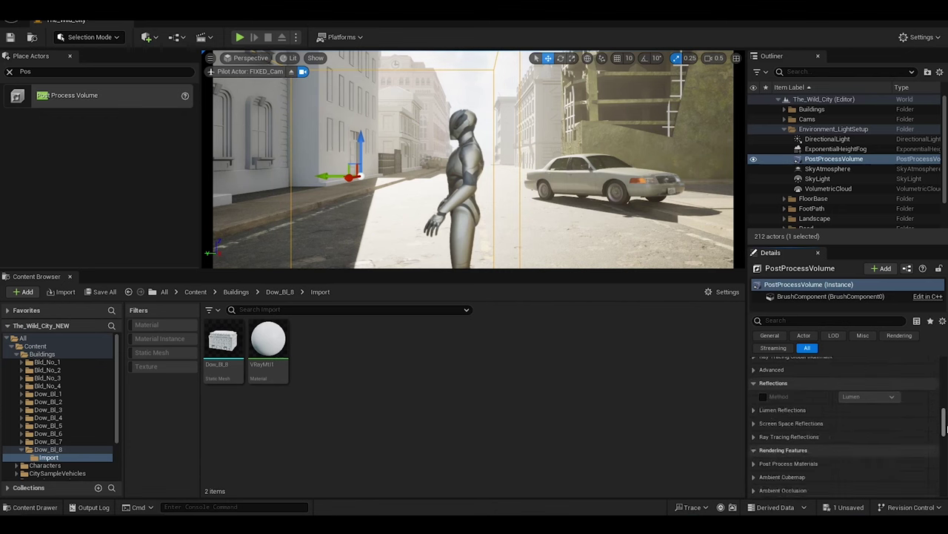
pyautogui.scroll(-10, 903, 467)
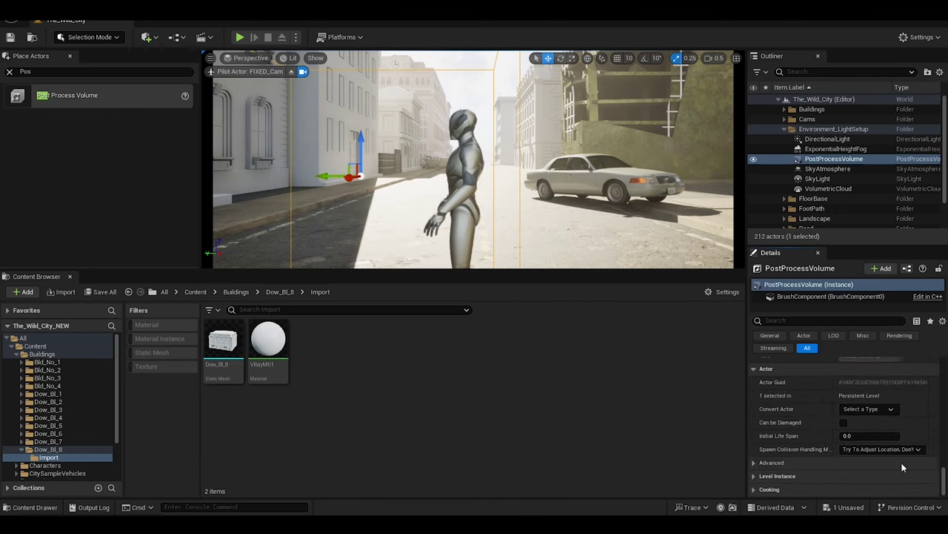
# Set Exposure Compensation to 7.5
pyautogui.click(830, 321)
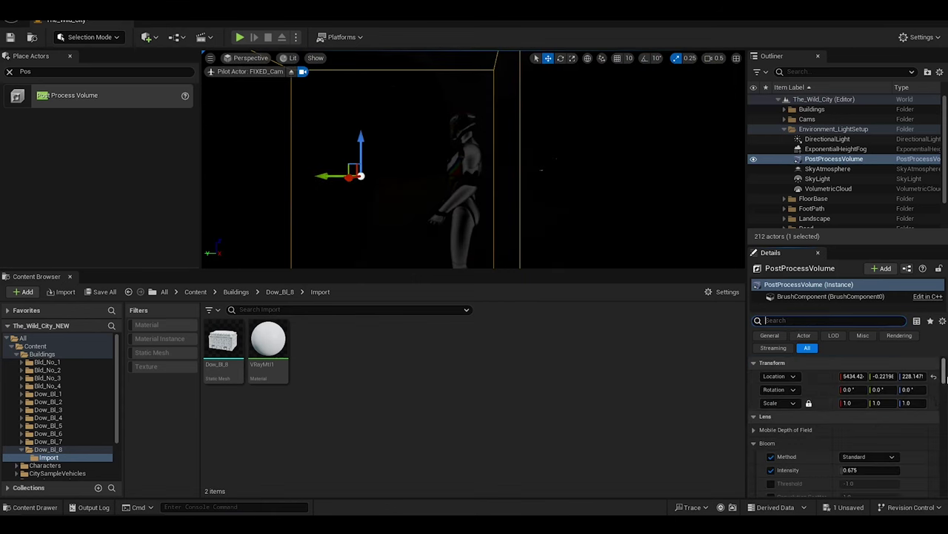
pyautogui.scroll(-5, 942, 381)
pyautogui.click(771, 441)
pyautogui.click(864, 442)
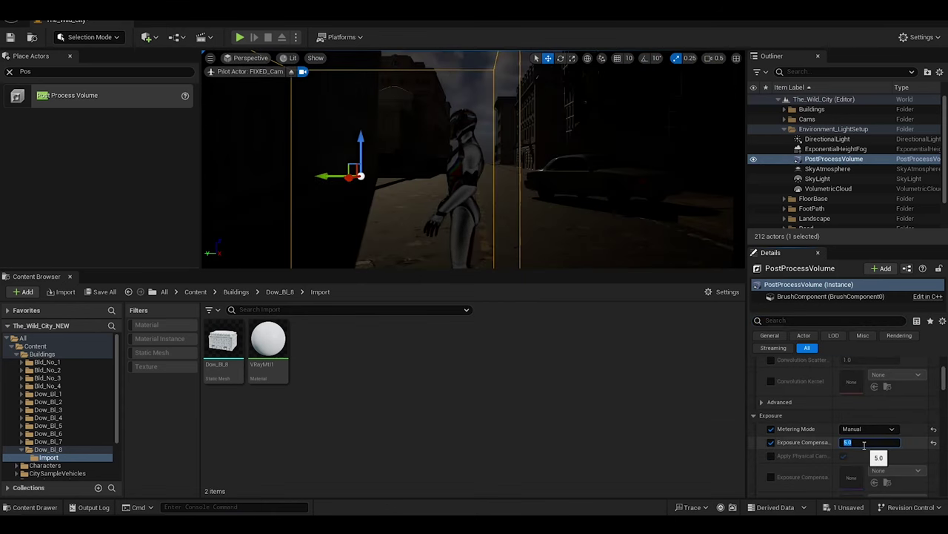
pyautogui.write('0')
pyautogui.press('Return')
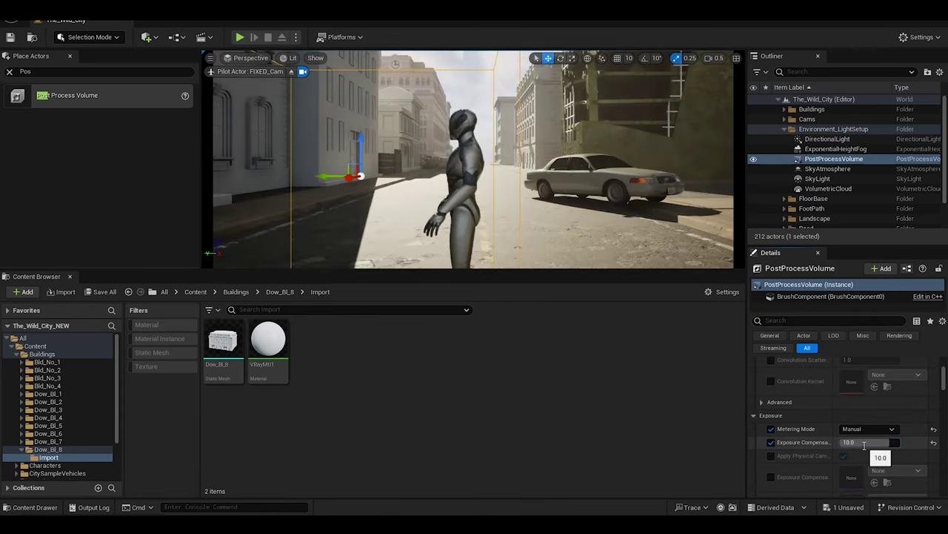
pyautogui.click(864, 443)
pyautogui.write('7')
pyautogui.press('Return')
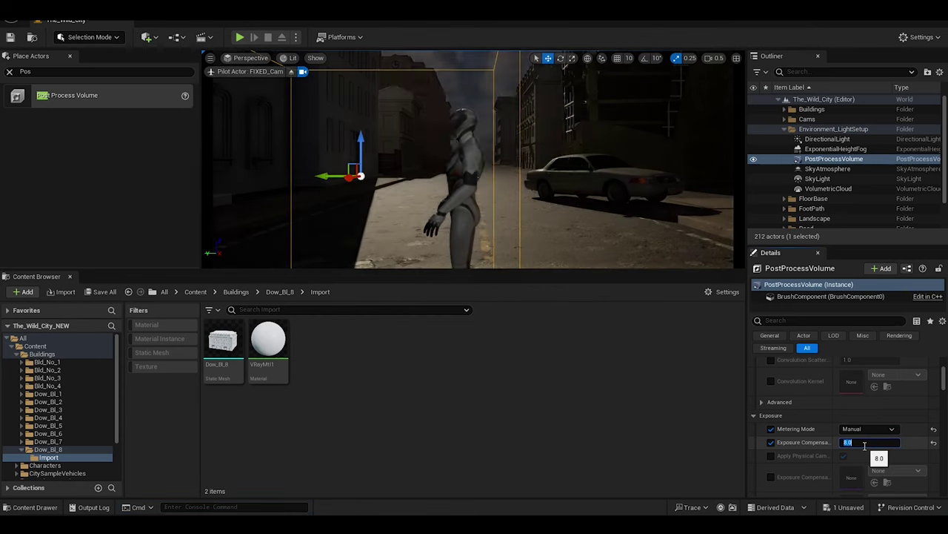
pyautogui.write('7.5')
pyautogui.press('Return')
# Reframe the piloted view and lock the FIXED_Cam camera in the Cams folder
pyautogui.moveTo(593, 148); pyautogui.dragTo(602, 191, button='right')
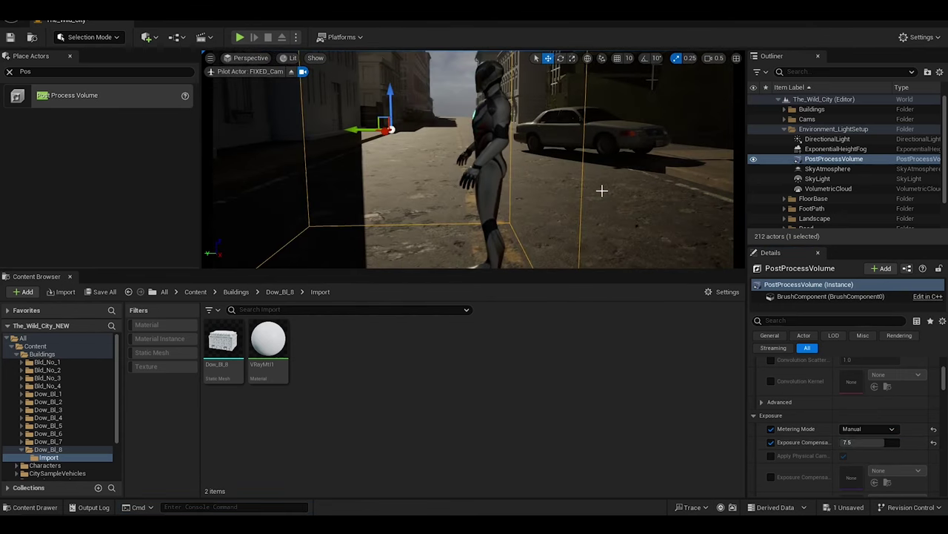
pyautogui.moveTo(547, 151); pyautogui.dragTo(546, 149, button='right')
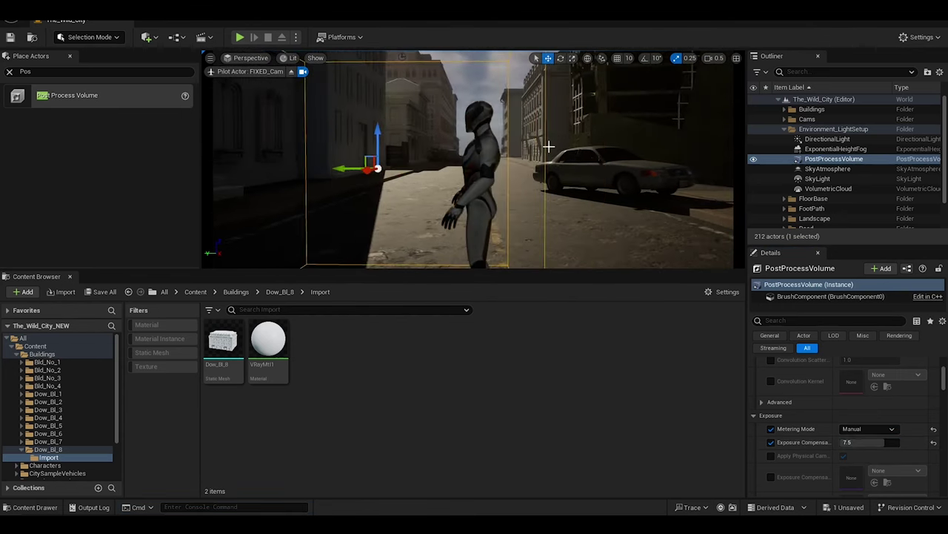
pyautogui.click(784, 118)
pyautogui.click(821, 129)
pyautogui.rightClick(822, 129)
pyautogui.click(711, 276)
# Set the PostProcessVolume's Bloom Intensity to 10
pyautogui.click(834, 168)
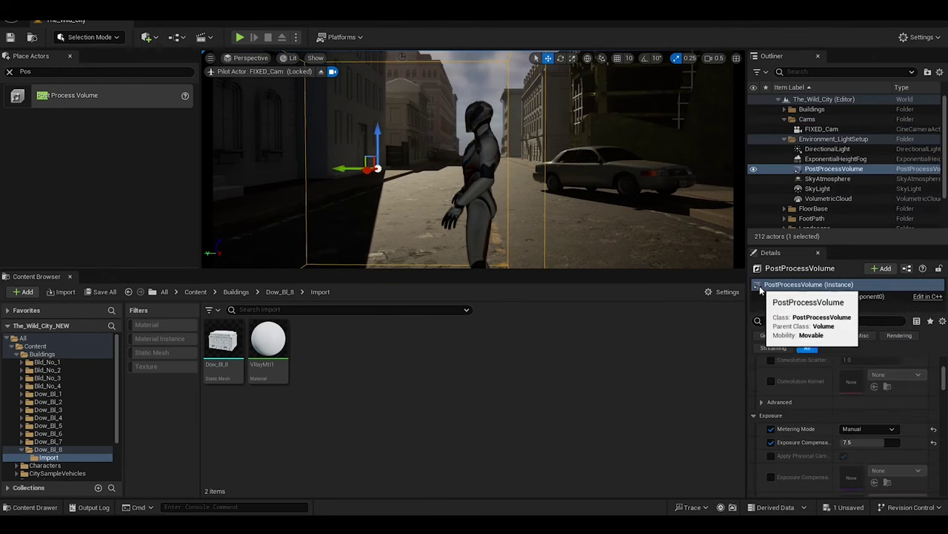
pyautogui.scroll(1, 845, 423)
pyautogui.click(770, 396)
pyautogui.click(869, 397)
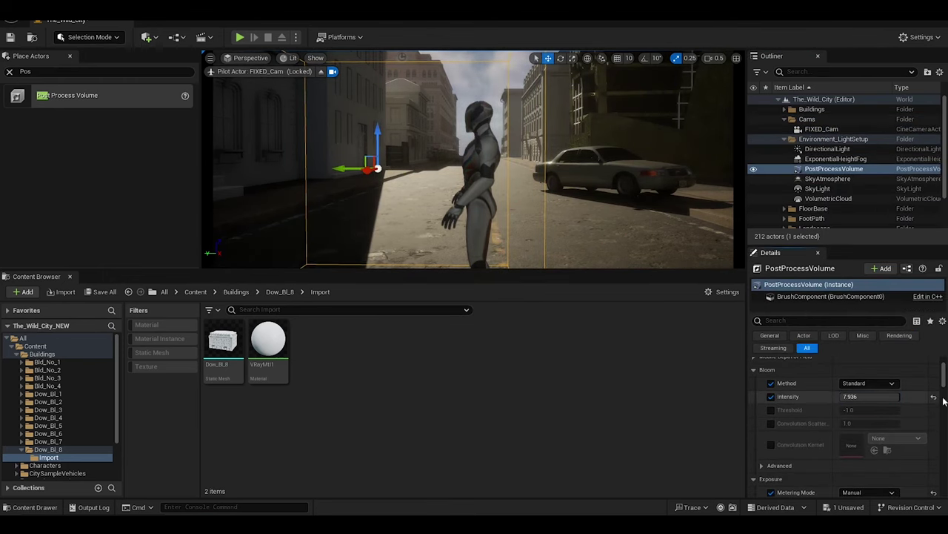
pyautogui.write('1')
pyautogui.press('Return')
pyautogui.click(865, 398)
pyautogui.write('0')
pyautogui.press('Return')
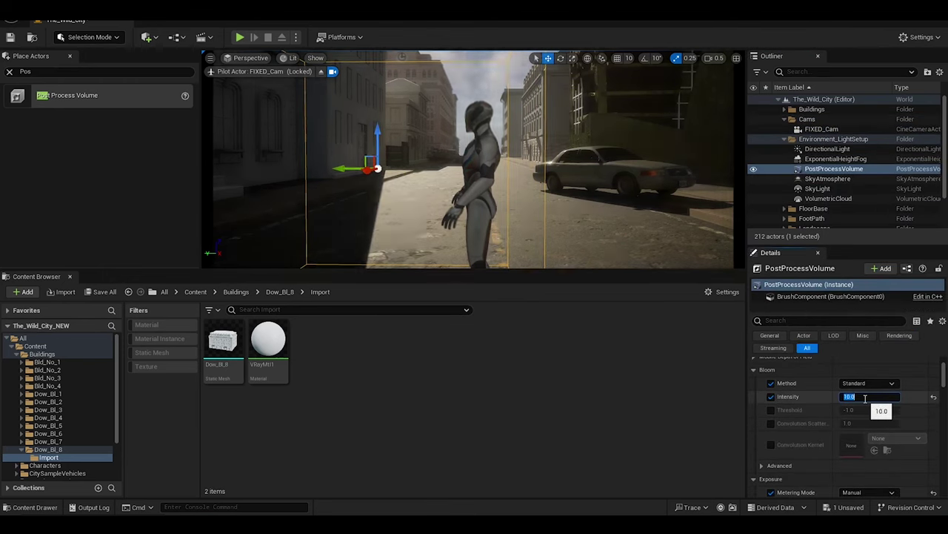
# Try enabling the Bloom Threshold override, then undo it
pyautogui.scroll(-1, 864, 398)
pyautogui.click(770, 381)
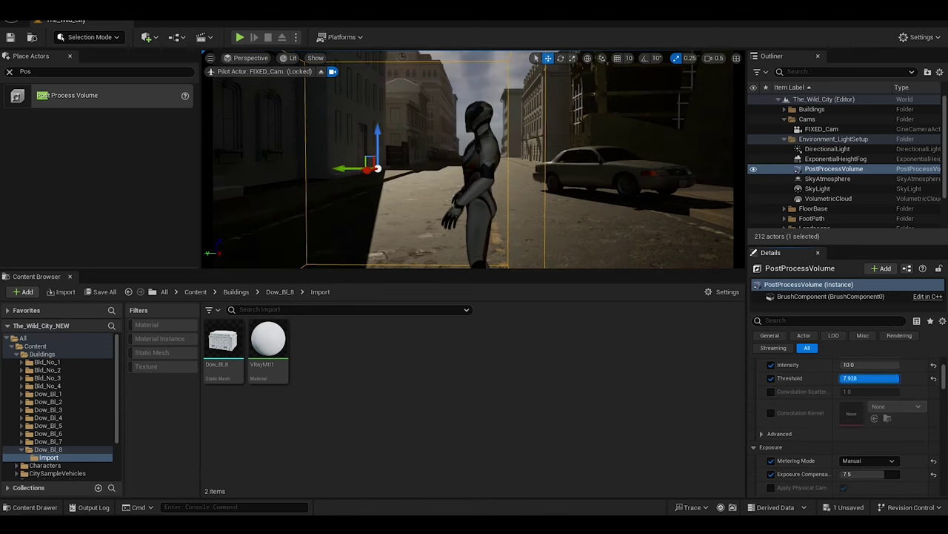
pyautogui.hotkey('ctrl', 'z')
pyautogui.scroll(-2, 802, 437)
pyautogui.scroll(-2, 802, 437)
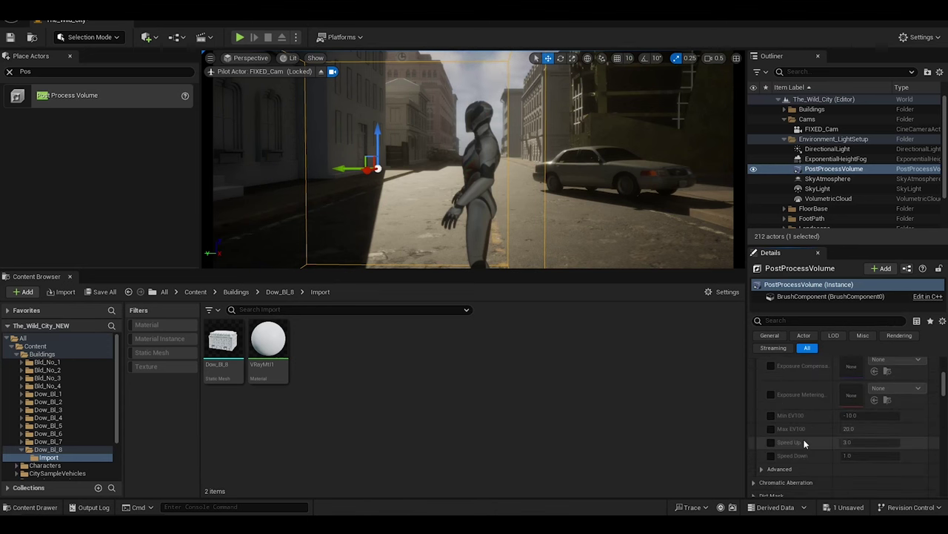
pyautogui.scroll(1, 793, 434)
# Enable the Chromatic Aberration Intensity override and expand the Dirt Mask settings
pyautogui.click(767, 392)
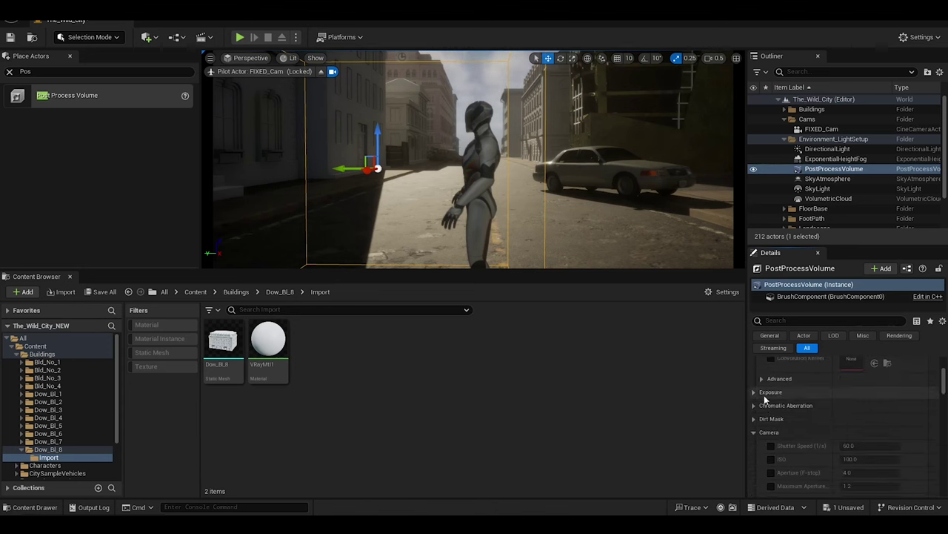
pyautogui.click(767, 405)
pyautogui.click(770, 419)
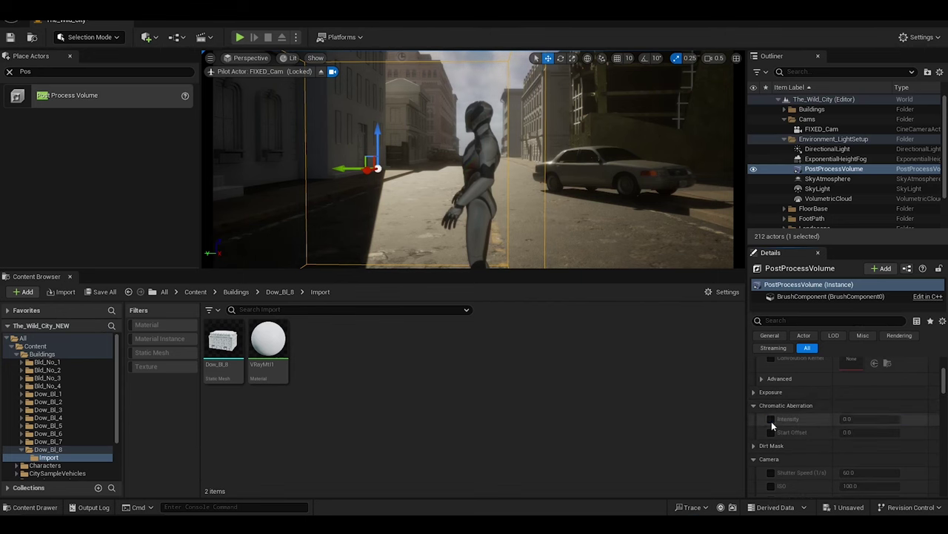
pyautogui.click(772, 446)
pyautogui.scroll(-3, 889, 430)
pyautogui.scroll(2, 941, 388)
# Use the Good64x64Tiling noise texture as the bloom dirt mask
pyautogui.click(771, 414)
pyautogui.click(897, 408)
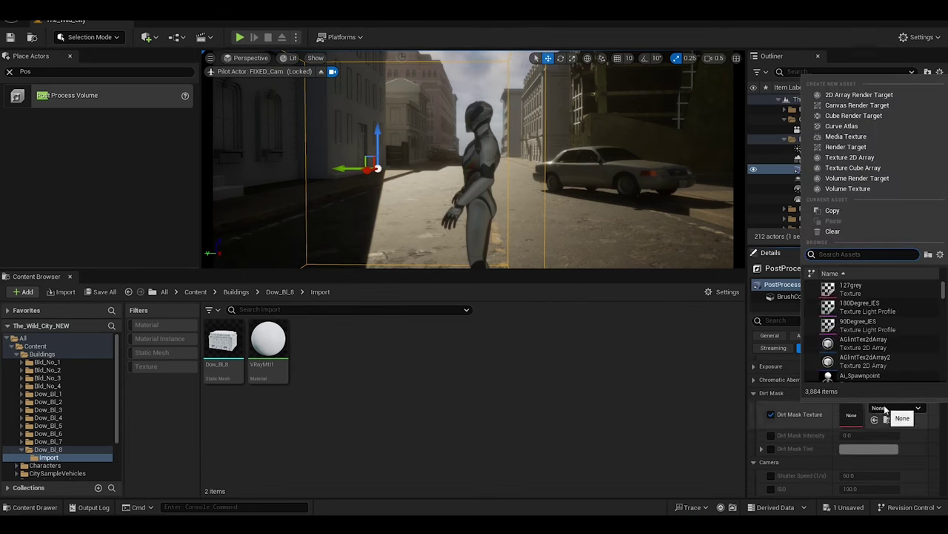
pyautogui.write('Noise')
pyautogui.click(882, 304)
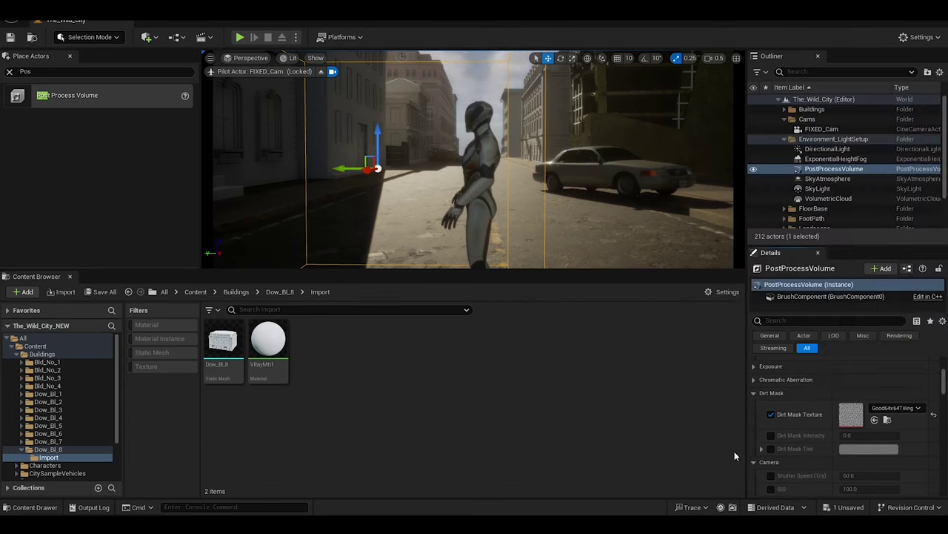
pyautogui.click(863, 437)
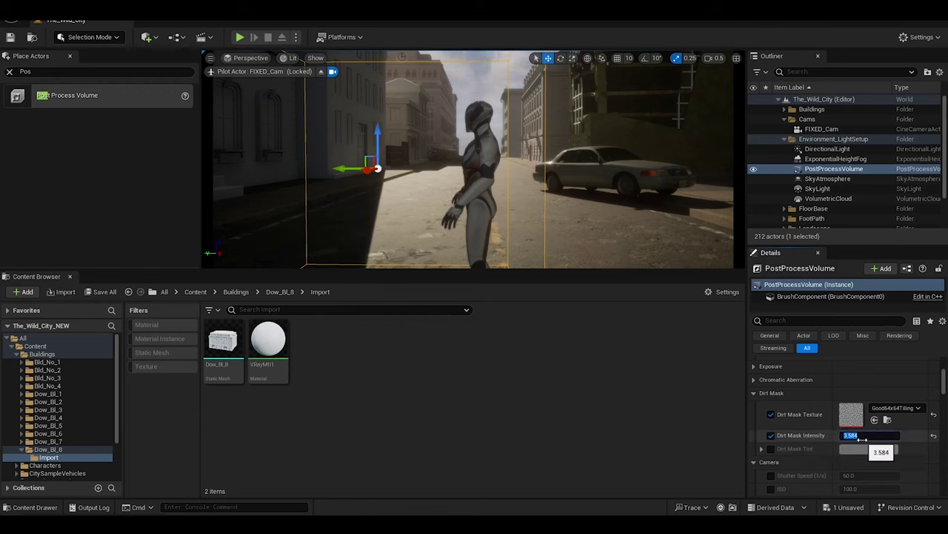
pyautogui.click(868, 449)
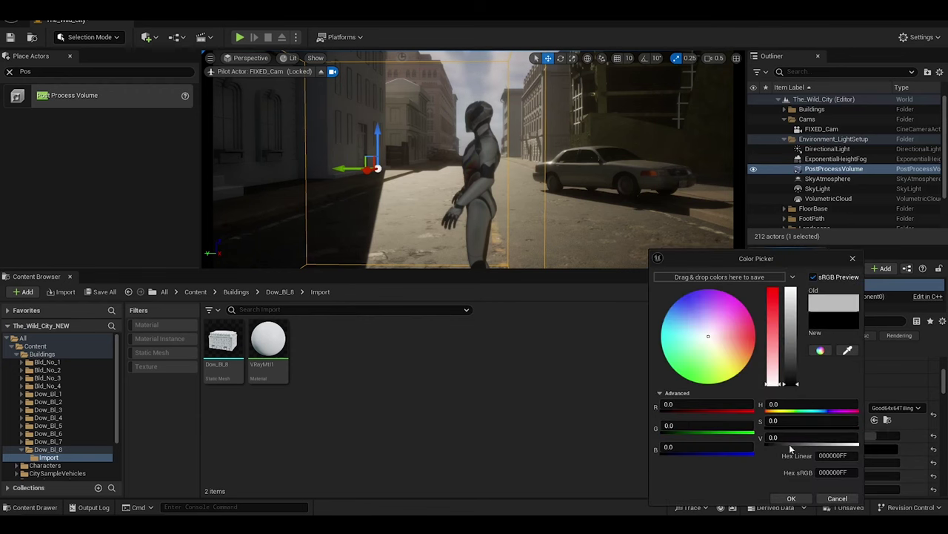
pyautogui.click(790, 495)
# Override shutter speed to about 70 and enable the ISO and aperture overrides
pyautogui.scroll(-3, 770, 401)
pyautogui.click(771, 381)
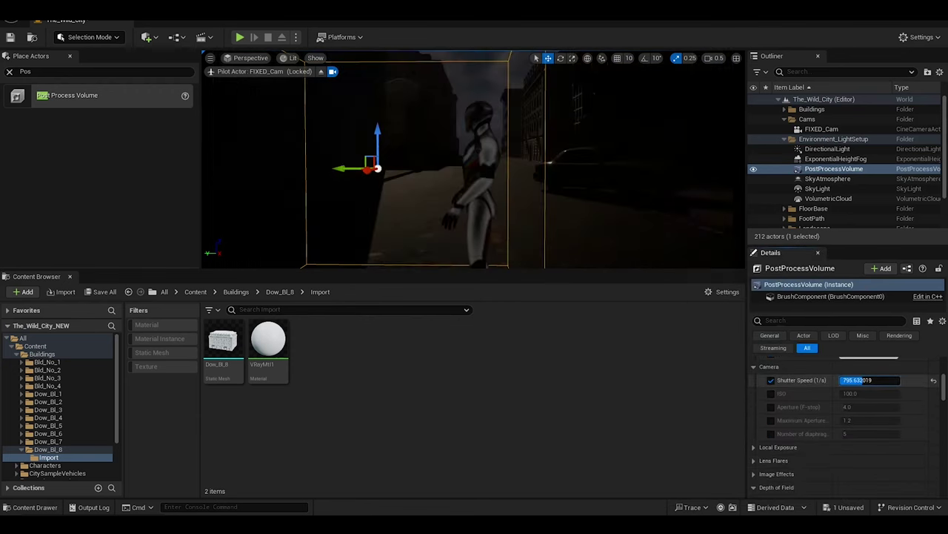
pyautogui.moveTo(867, 381); pyautogui.dragTo(878, 380)
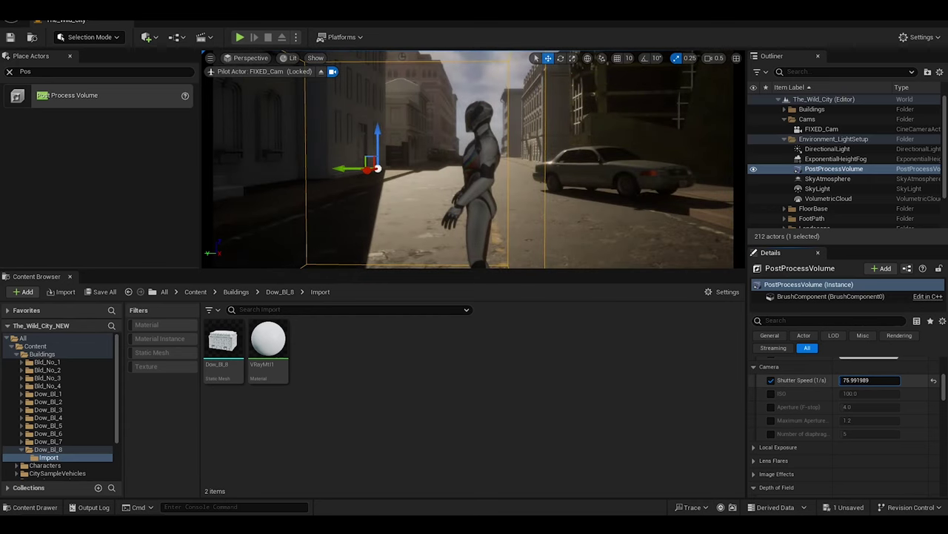
pyautogui.press('Return')
pyautogui.click(770, 393)
pyautogui.click(771, 407)
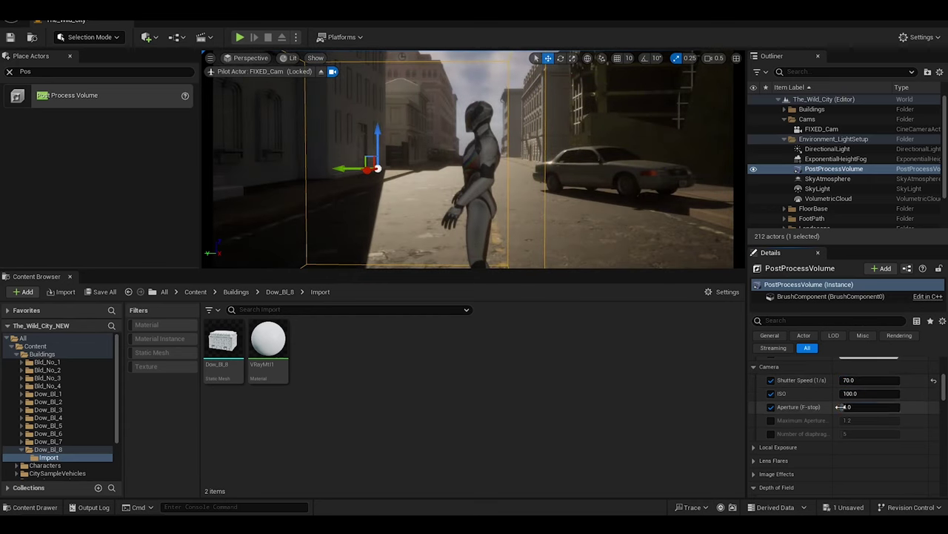
# Enable the Lens Flare Intensity override and drag it down to 0.0
pyautogui.click(754, 366)
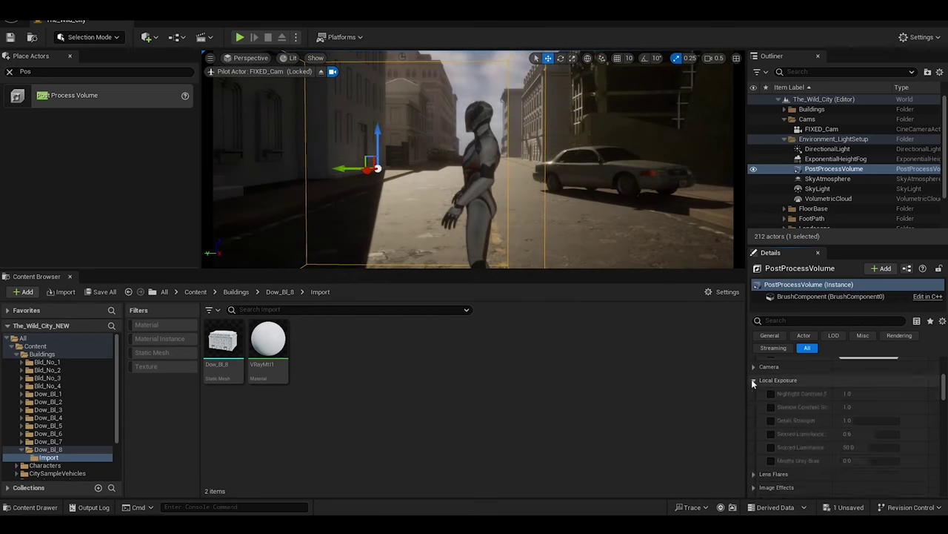
pyautogui.click(753, 392)
pyautogui.click(770, 407)
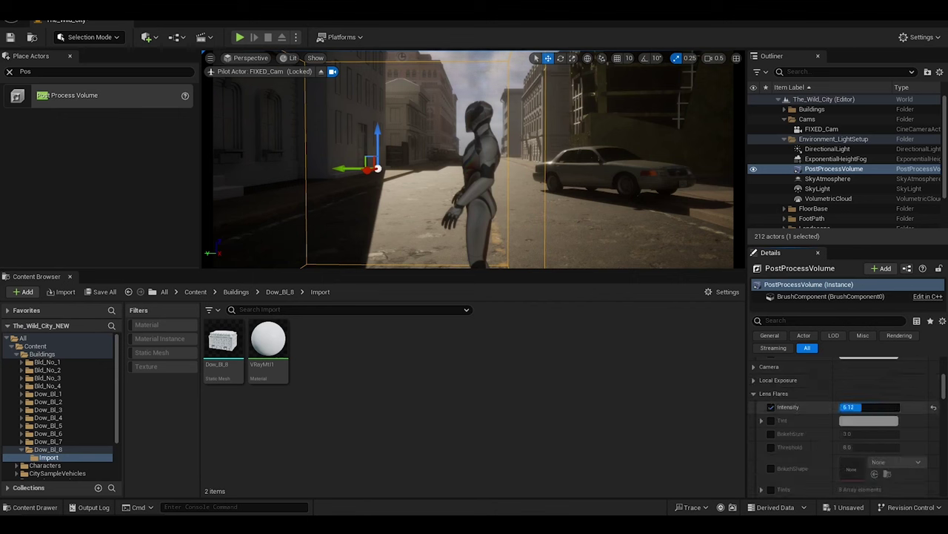
pyautogui.moveTo(867, 407); pyautogui.dragTo(844, 407)
pyautogui.scroll(-1, 783, 437)
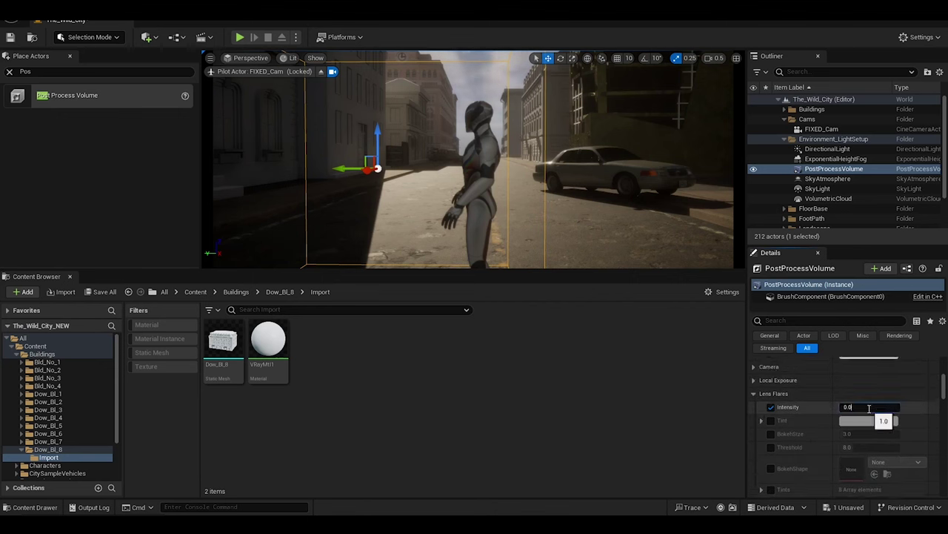
pyautogui.click(754, 393)
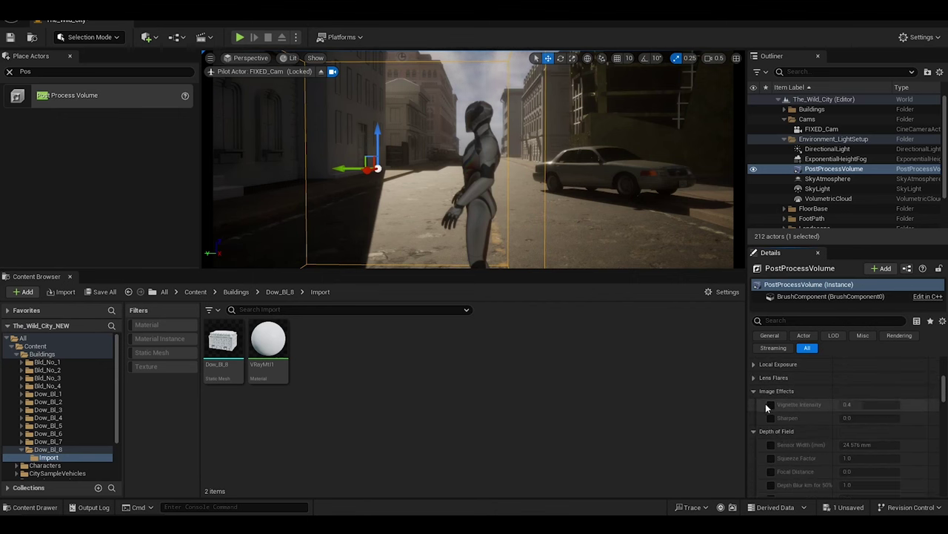
# Override depth of field sensor width, test focal distance and depth blur 88, then reset them
pyautogui.scroll(-2, 770, 393)
pyautogui.click(771, 386)
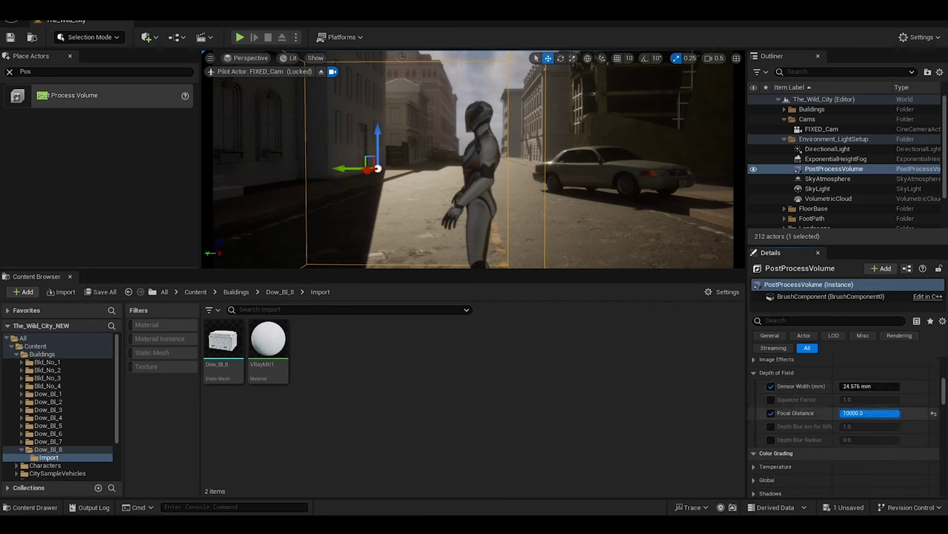
pyautogui.write('3520.648')
pyautogui.click(771, 426)
pyautogui.moveTo(852, 426); pyautogui.dragTo(895, 443)
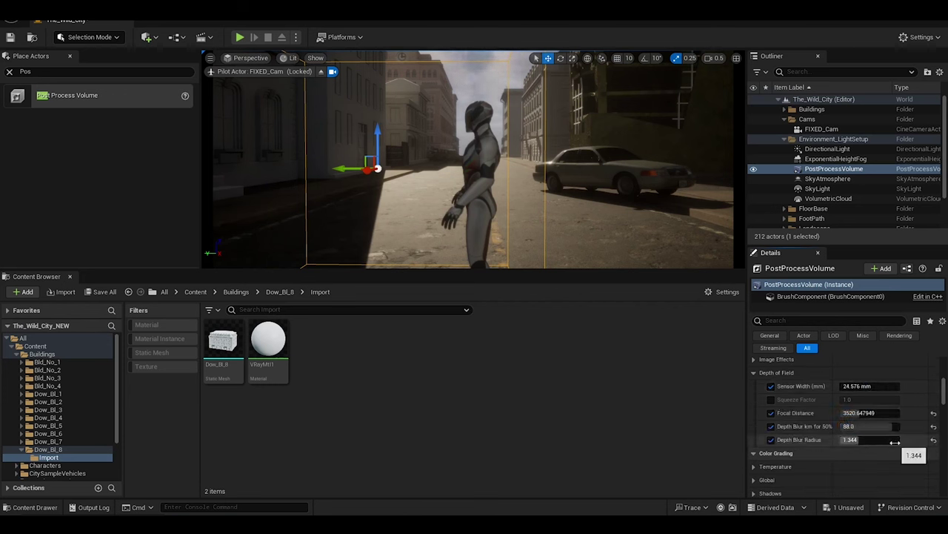
pyautogui.click(932, 430)
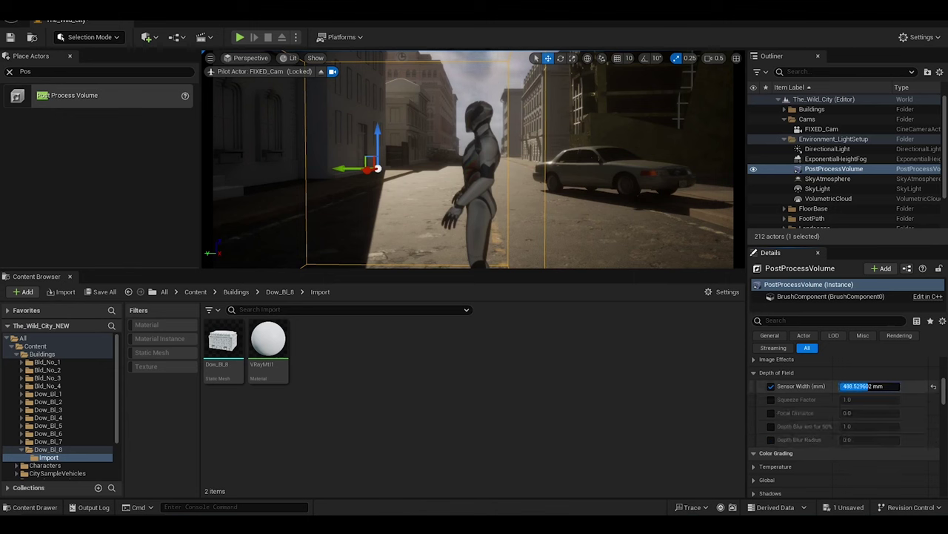
pyautogui.click(754, 373)
# Set Temperature Type to Color Temperature and lower Temp for a warmer image
pyautogui.scroll(-1, 754, 377)
pyautogui.click(754, 368)
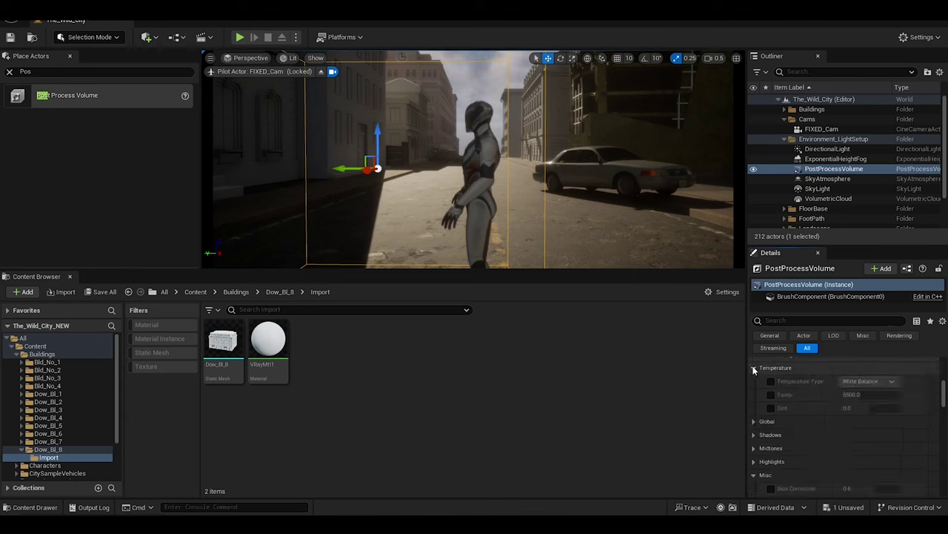
pyautogui.click(771, 381)
pyautogui.click(869, 381)
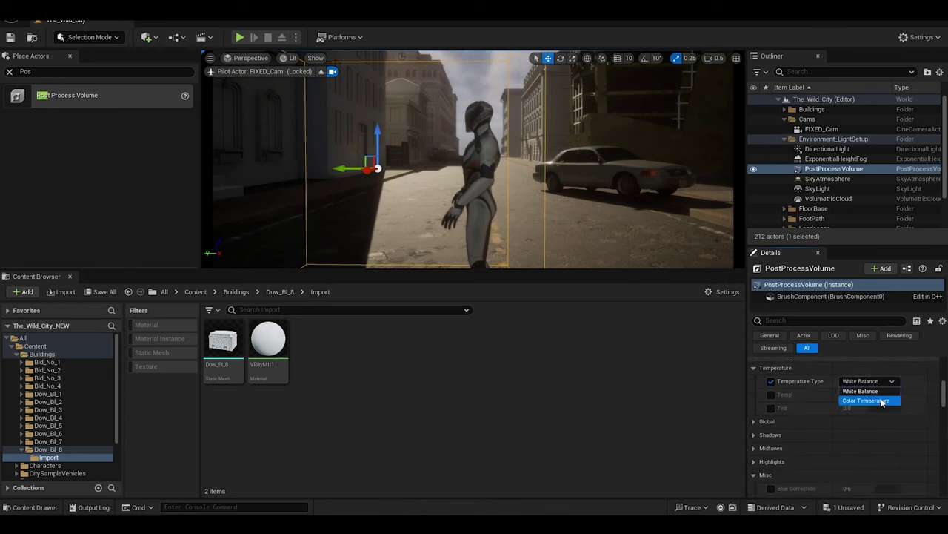
pyautogui.click(863, 401)
pyautogui.click(771, 395)
pyautogui.moveTo(871, 394); pyautogui.dragTo(852, 394)
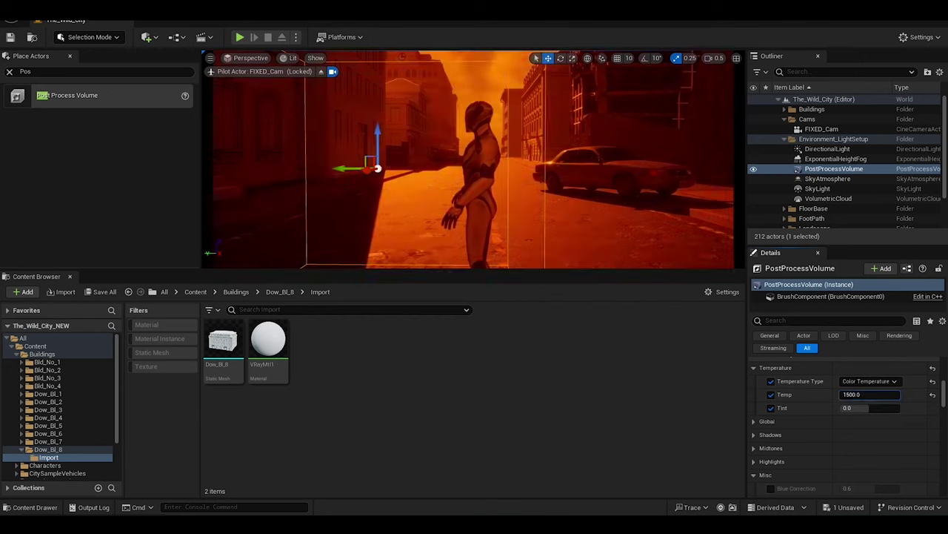
pyautogui.click(871, 394)
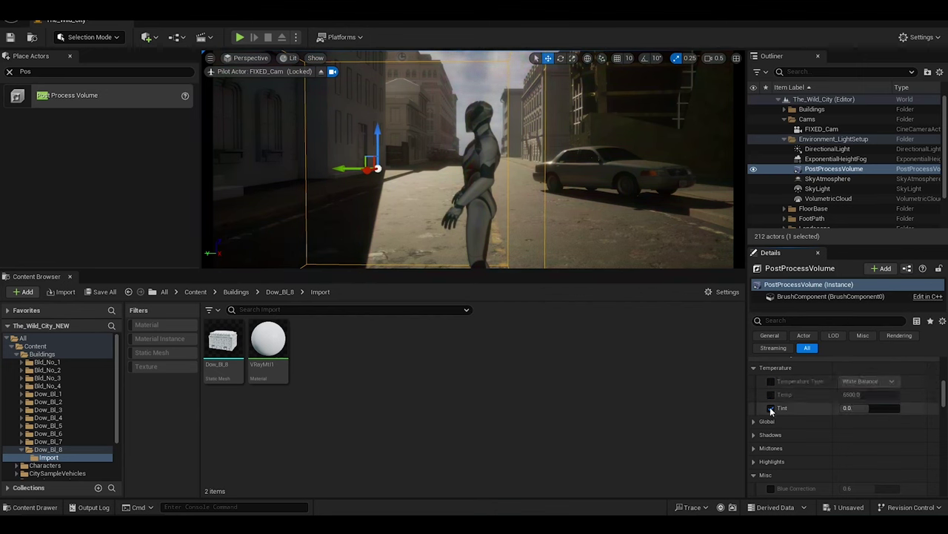
# Enable the Global Illumination Method override and view its options
pyautogui.scroll(-2, 764, 393)
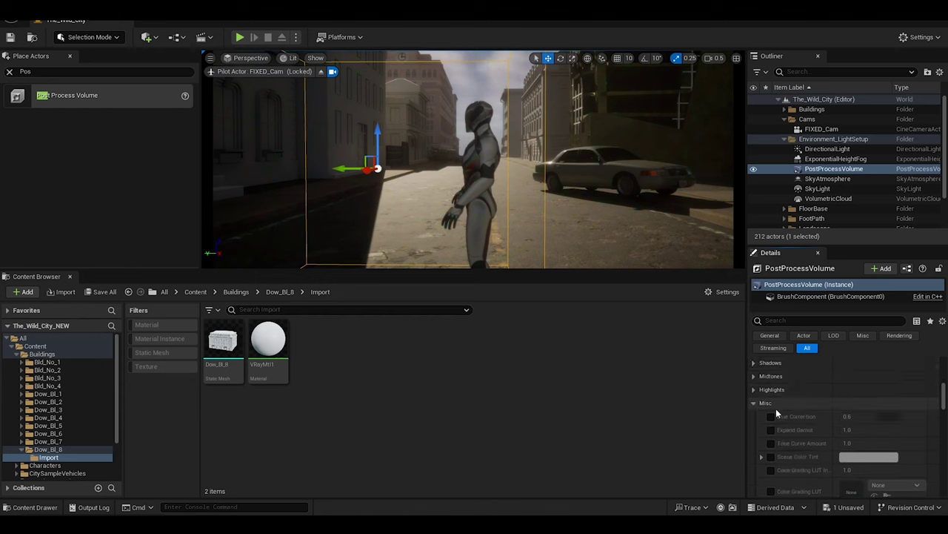
pyautogui.scroll(-3, 776, 408)
pyautogui.scroll(-3, 772, 390)
pyautogui.click(763, 433)
pyautogui.click(867, 430)
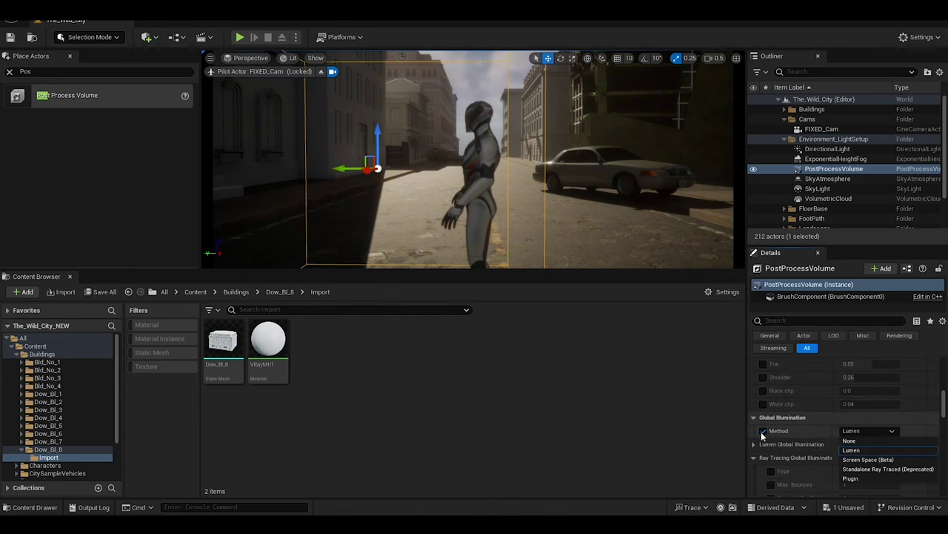
pyautogui.scroll(-5, 765, 415)
pyautogui.scroll(-5, 823, 410)
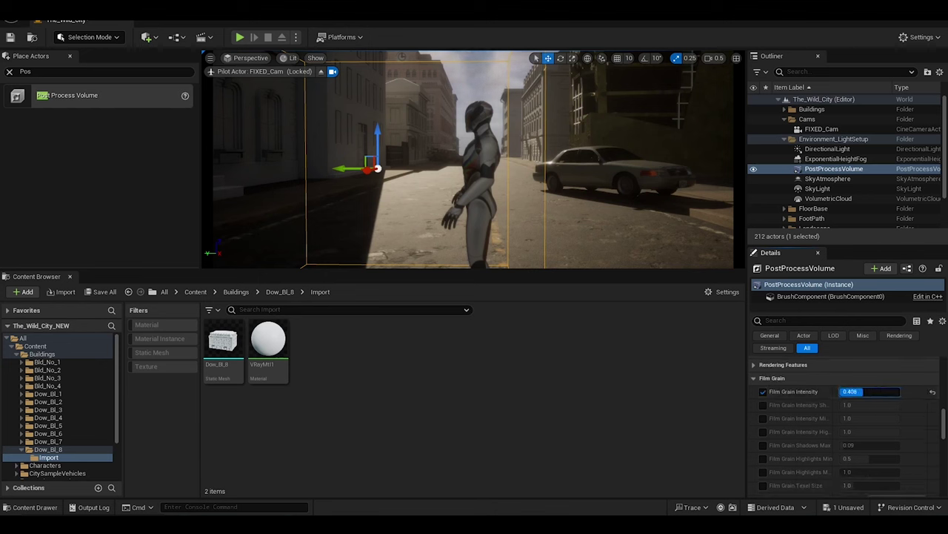
# Lower the post process Film Grain Intensity to 0.392
pyautogui.moveTo(863, 391); pyautogui.dragTo(861, 391)
pyautogui.scroll(-1, 767, 400)
pyautogui.scroll(-3, 811, 437)
pyautogui.scroll(-3, 811, 438)
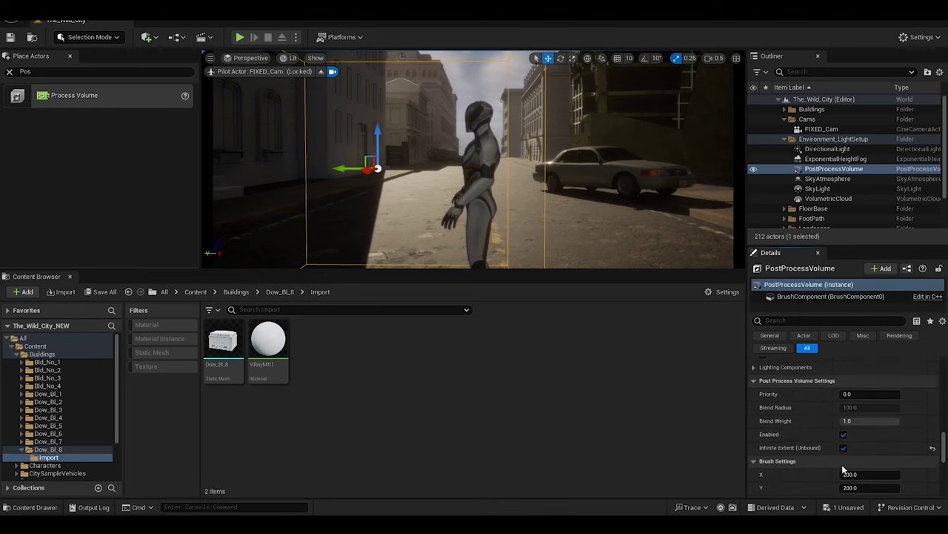
pyautogui.scroll(-2, 812, 438)
pyautogui.scroll(-2, 811, 438)
pyautogui.scroll(-3, 815, 433)
pyautogui.scroll(-3, 814, 433)
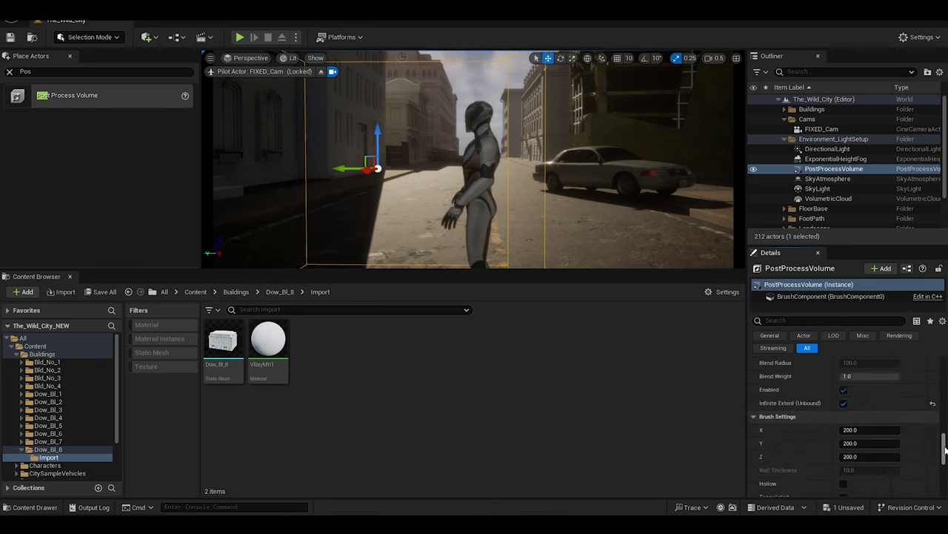
pyautogui.scroll(-3, 786, 422)
pyautogui.scroll(-2, 756, 412)
# Collapse Replication, HLOD and Color Grading, then inspect the Film and Lens groups
pyautogui.click(754, 410)
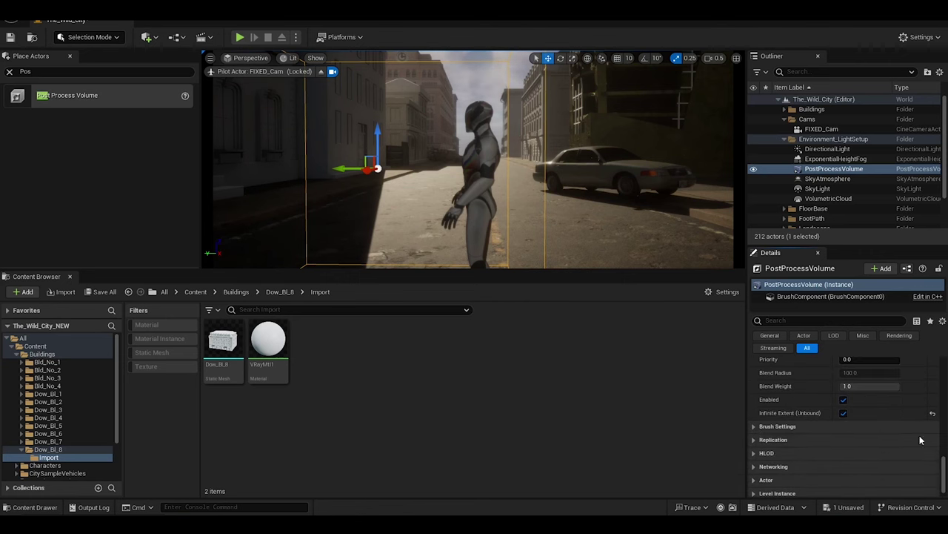
pyautogui.moveTo(942, 467); pyautogui.dragTo(944, 478)
pyautogui.scroll(2, 852, 459)
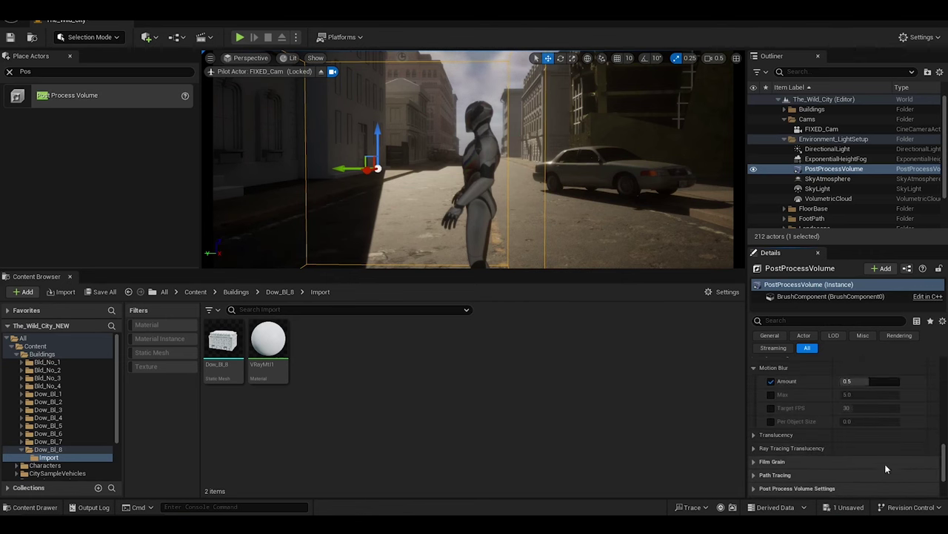
pyautogui.scroll(2, 774, 428)
pyautogui.scroll(3, 756, 374)
pyautogui.click(752, 366)
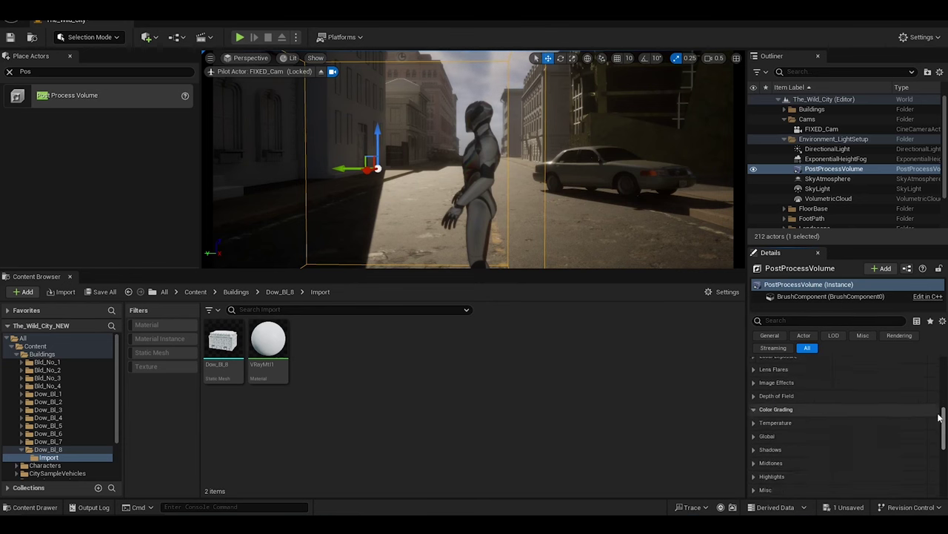
pyautogui.click(753, 409)
pyautogui.click(754, 365)
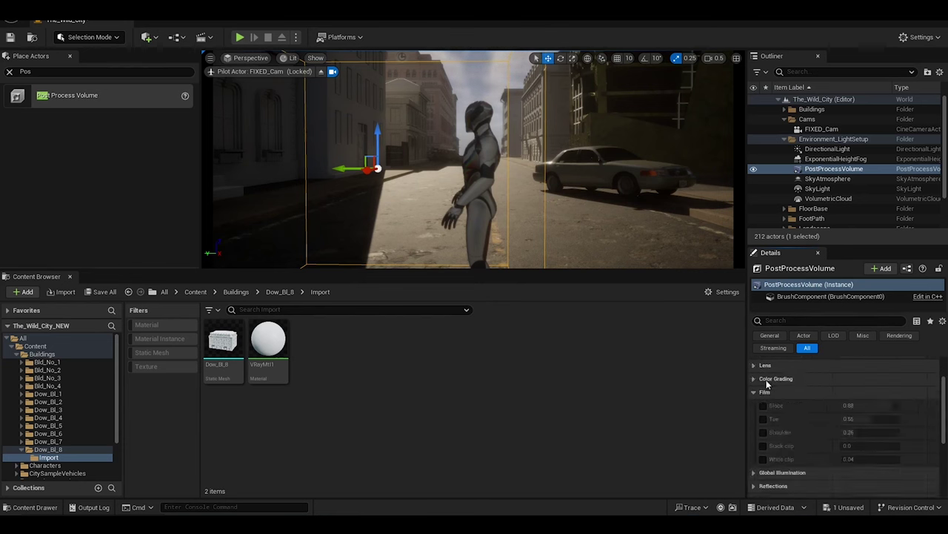
pyautogui.click(768, 391)
pyautogui.click(780, 405)
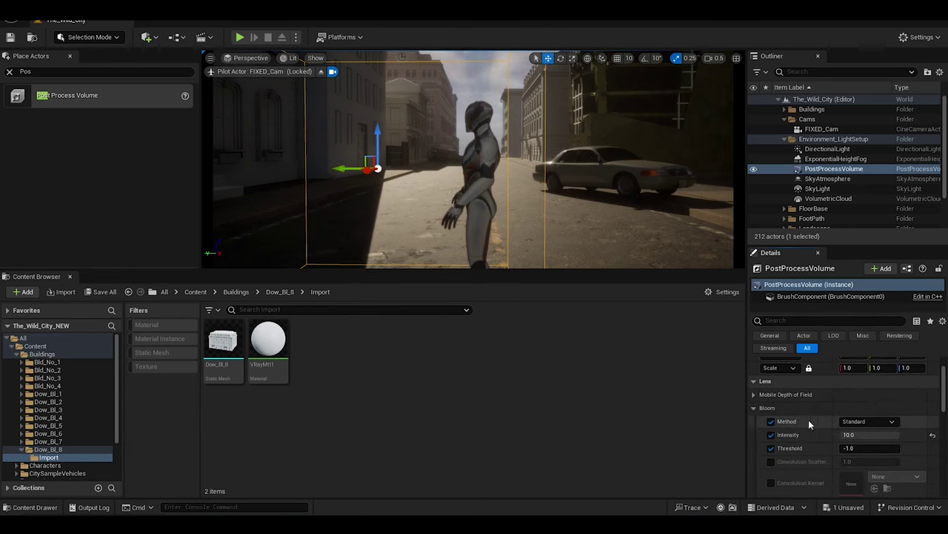
# Review Bloom and Dirt Mask under Lens, then collapse Lens and Film
pyautogui.scroll(-1, 805, 422)
pyautogui.click(754, 392)
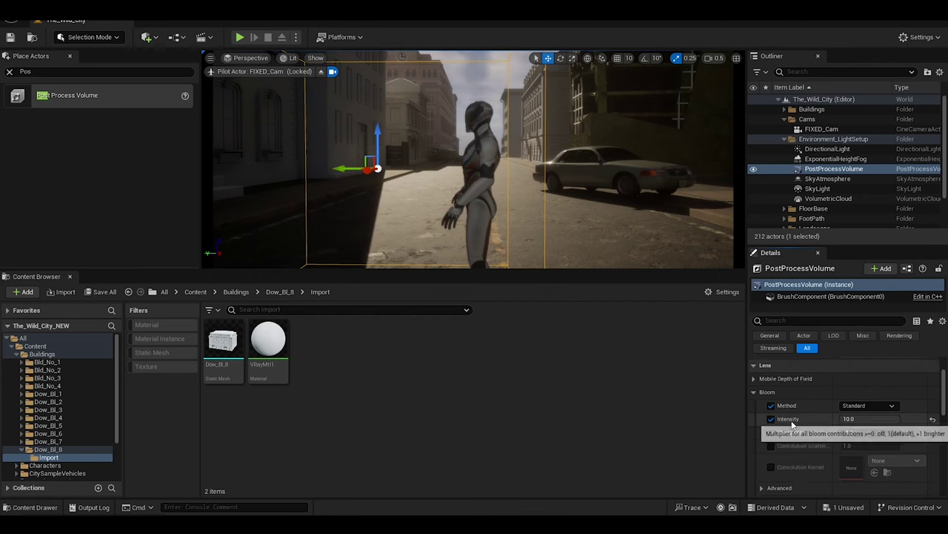
pyautogui.click(754, 431)
pyautogui.scroll(-2, 753, 415)
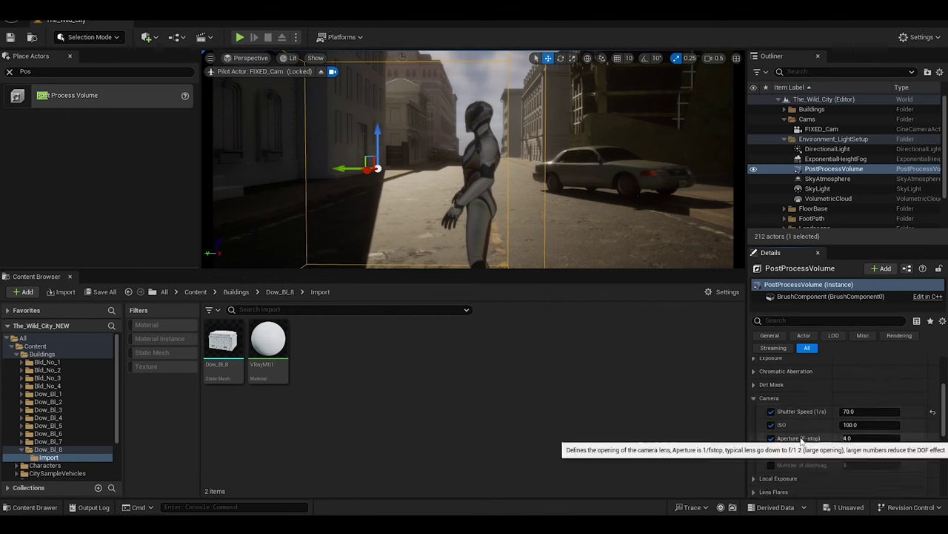
pyautogui.scroll(-3, 771, 430)
pyautogui.scroll(-2, 751, 370)
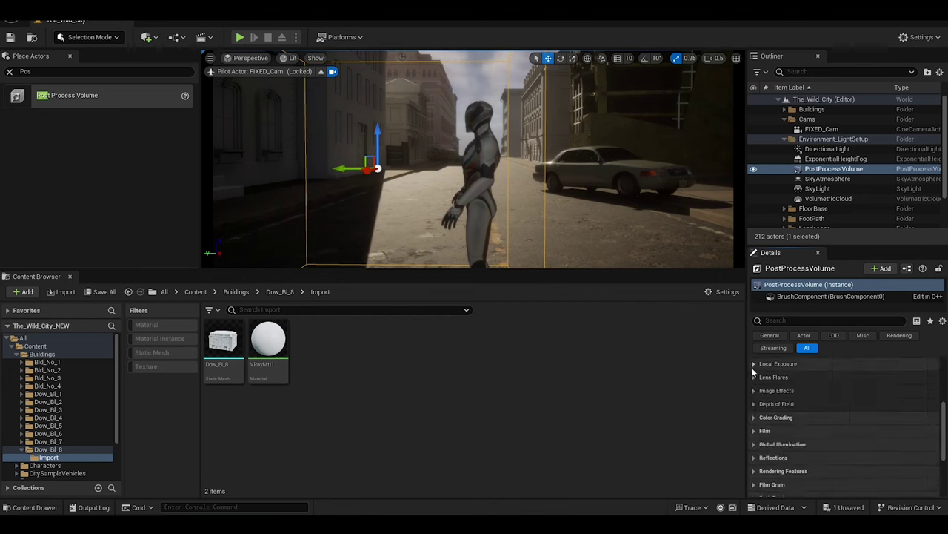
pyautogui.scroll(2, 786, 419)
pyautogui.click(818, 418)
pyautogui.scroll(-1, 814, 435)
pyautogui.click(754, 404)
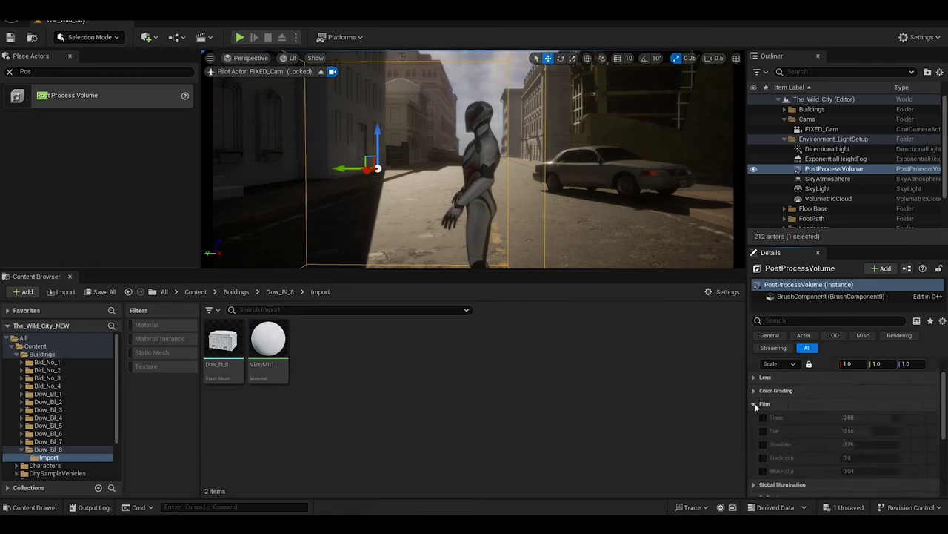
pyautogui.click(754, 404)
# Review the Global Illumination, Rendering Features and Ambient Cubemap settings
pyautogui.click(754, 417)
pyautogui.scroll(-1, 754, 417)
pyautogui.click(754, 376)
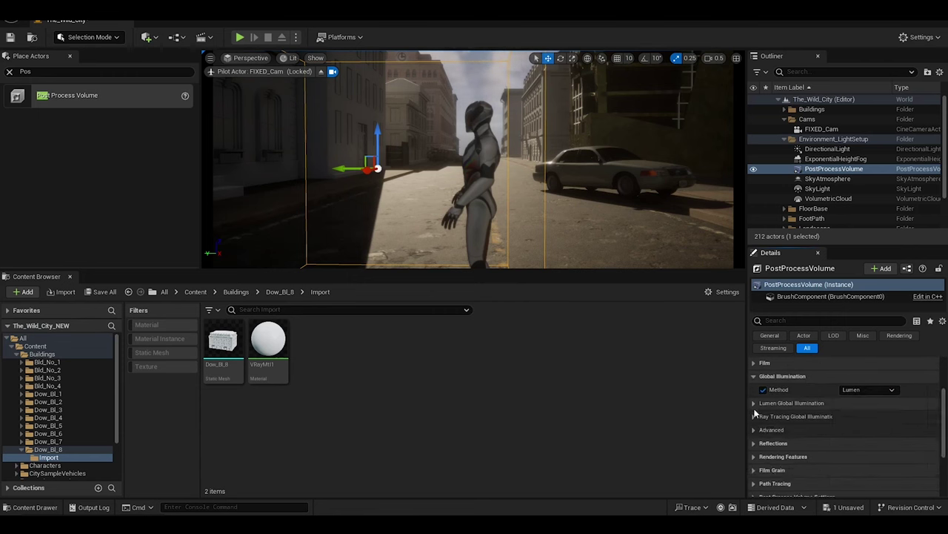
pyautogui.click(753, 389)
pyautogui.click(752, 389)
pyautogui.click(753, 402)
pyautogui.scroll(-1, 941, 410)
pyautogui.click(754, 382)
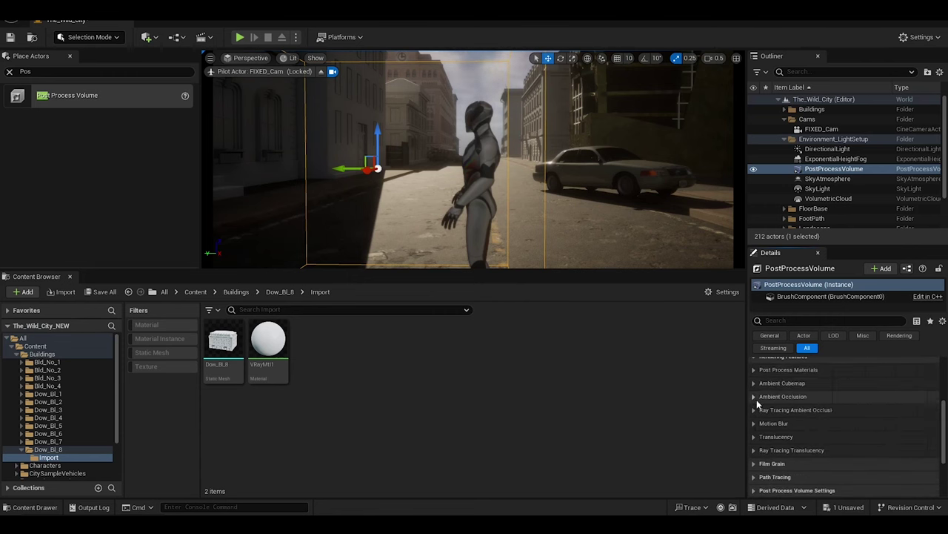
# Enable the Ambient Occlusion intensity override and review Ray Tracing Ambient Occlusion
pyautogui.click(755, 398)
pyautogui.click(771, 410)
pyautogui.click(754, 396)
pyautogui.click(754, 409)
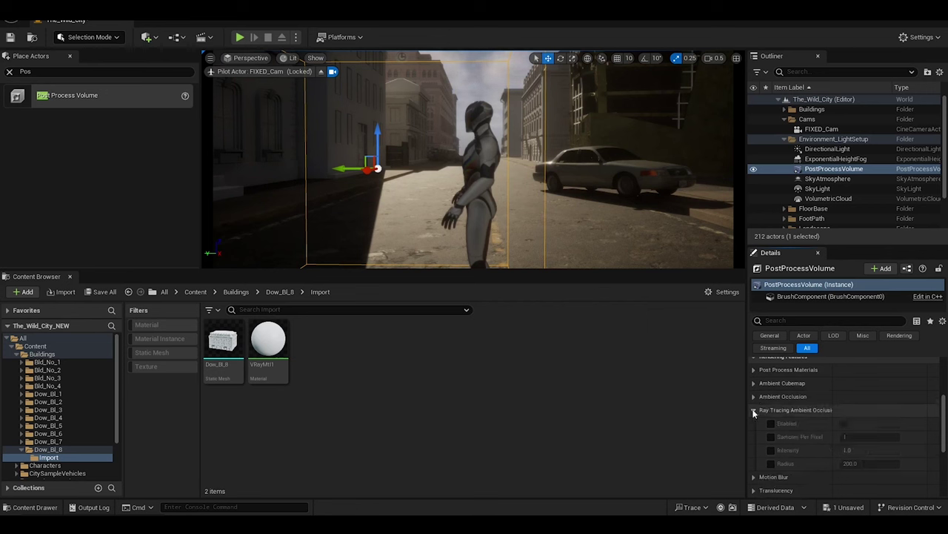
pyautogui.click(753, 410)
pyautogui.click(752, 438)
# Review the Film Grain and Post Process Volume Settings groups
pyautogui.click(753, 386)
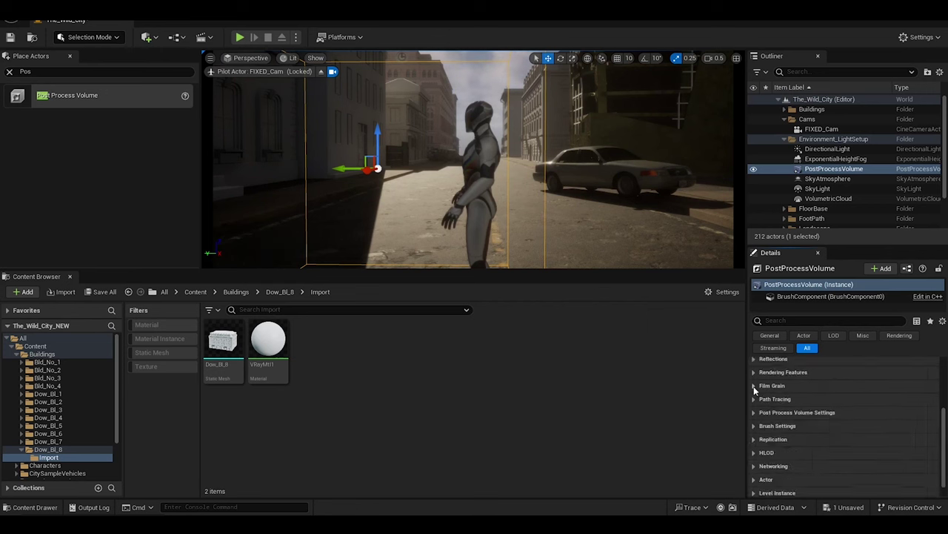
pyautogui.scroll(-3, 783, 425)
pyautogui.scroll(2, 783, 425)
pyautogui.click(772, 369)
pyautogui.click(796, 395)
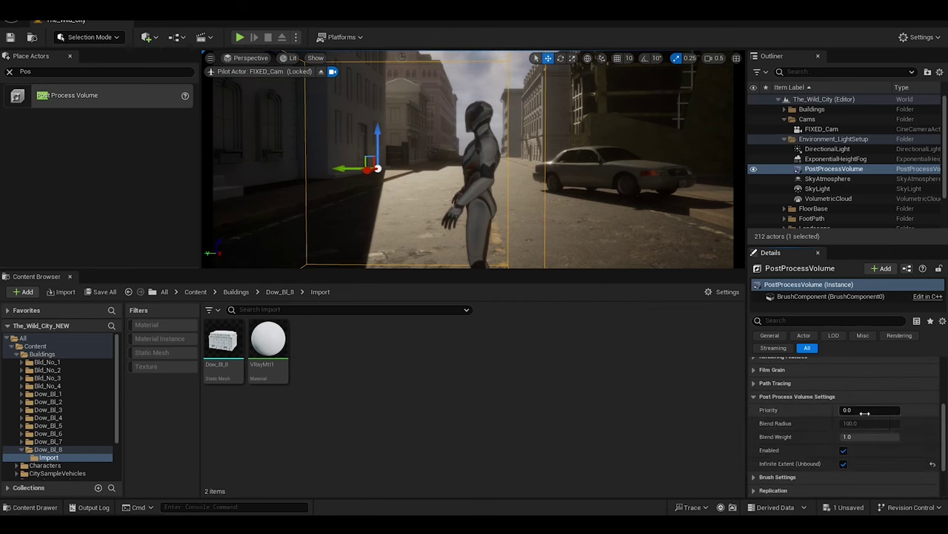
pyautogui.click(754, 396)
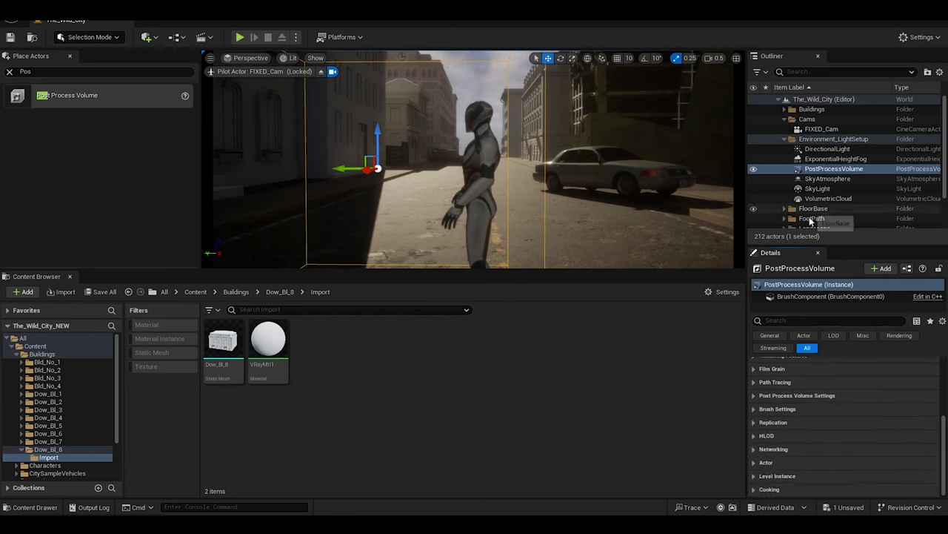
# On the ExponentialHeightFog, adjust fog density and set height falloff to 0.3
pyautogui.click(836, 159)
pyautogui.scroll(4, 941, 380)
pyautogui.scroll(-2, 889, 393)
pyautogui.scroll(-1, 881, 389)
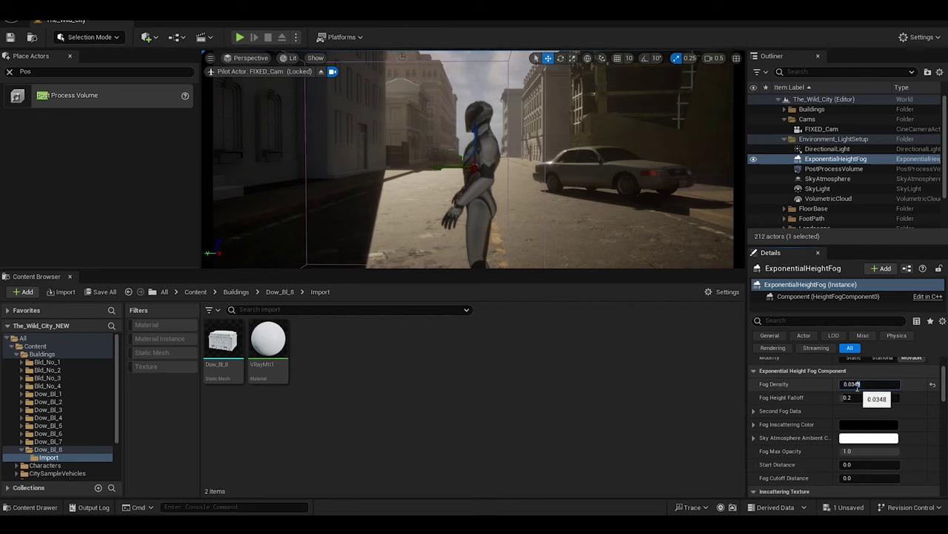
pyautogui.moveTo(852, 397); pyautogui.dragTo(830, 398)
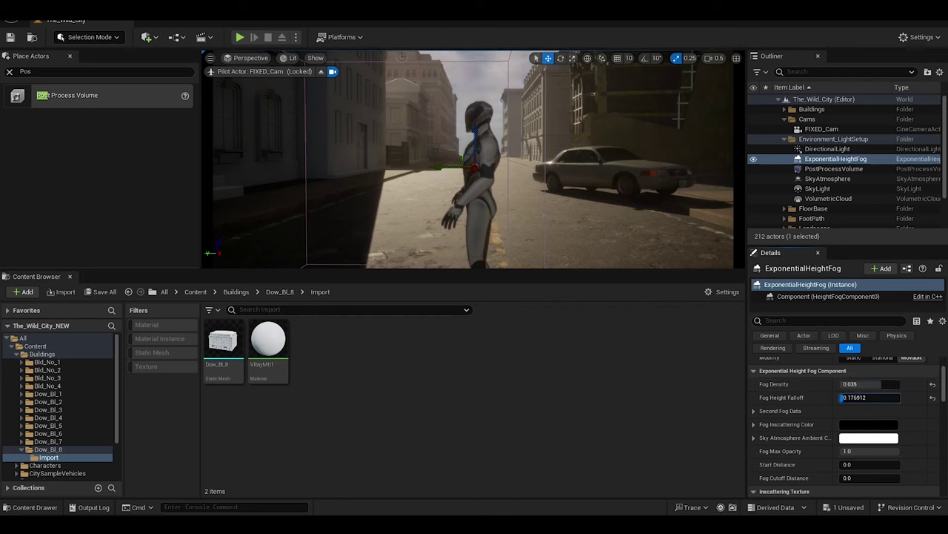
pyautogui.click(871, 383)
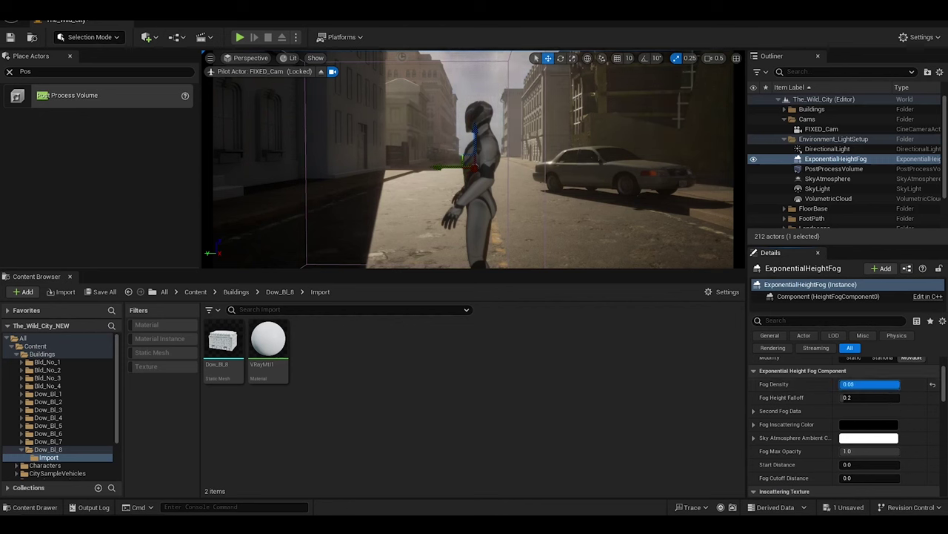
pyautogui.write('0.05')
pyautogui.moveTo(852, 397); pyautogui.dragTo(870, 397)
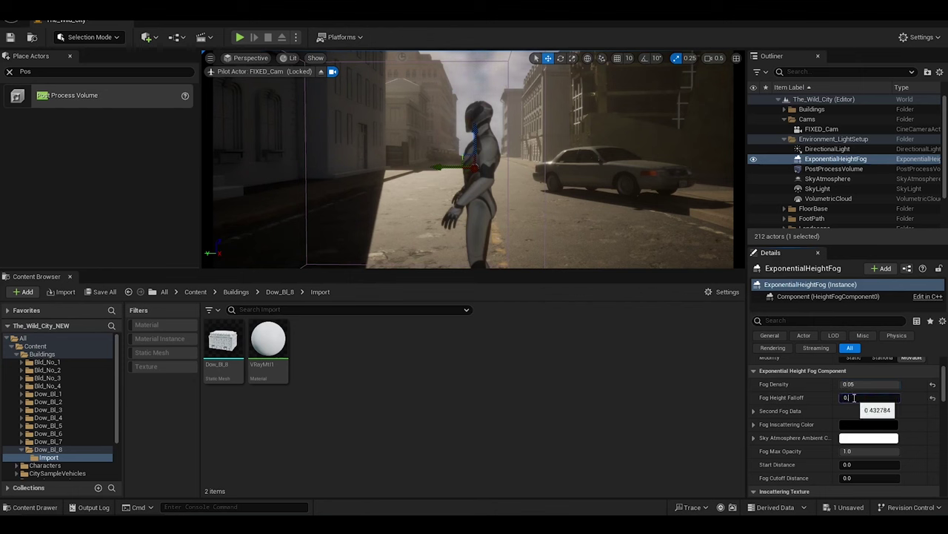
pyautogui.write('.3')
pyautogui.press('Return')
pyautogui.write('0.1')
# Set both the second fog density and main fog density to 0.05
pyautogui.press('Return')
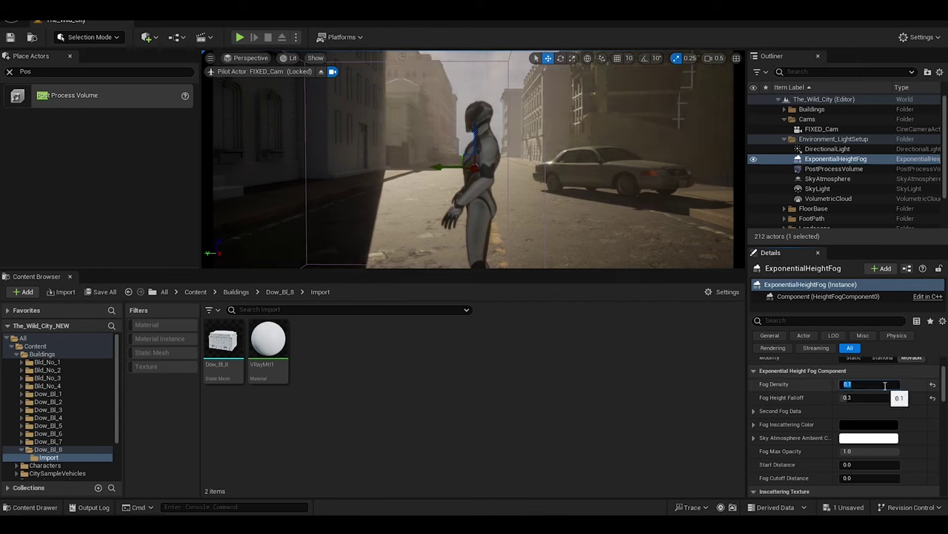
pyautogui.click(754, 410)
pyautogui.click(867, 424)
pyautogui.write('0.05')
pyautogui.press('Return')
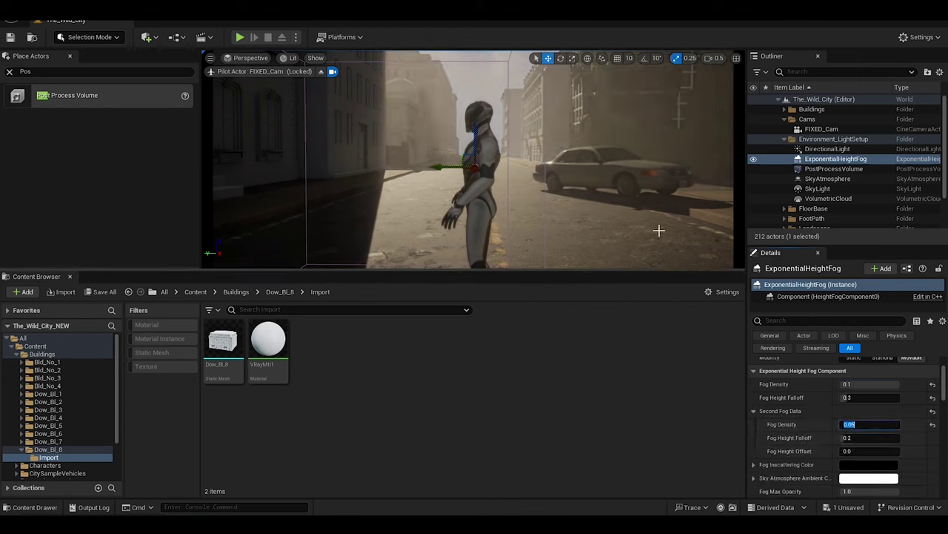
pyautogui.click(874, 384)
pyautogui.write('0.05')
pyautogui.press('Return')
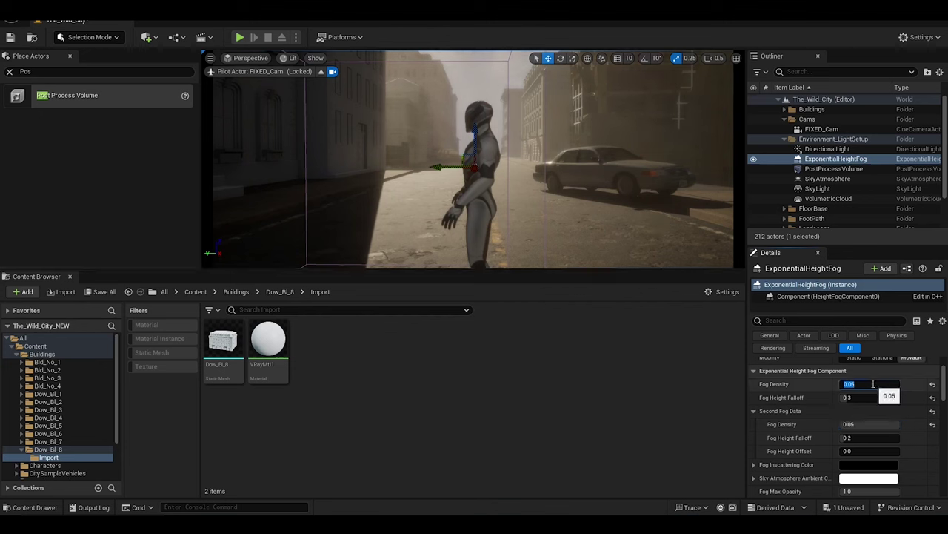
pyautogui.moveTo(867, 451); pyautogui.dragTo(889, 450)
# Raise Volumetric Fog Scattering Distribution above 0.3
pyautogui.scroll(-5, 773, 438)
pyautogui.scroll(-2, 773, 438)
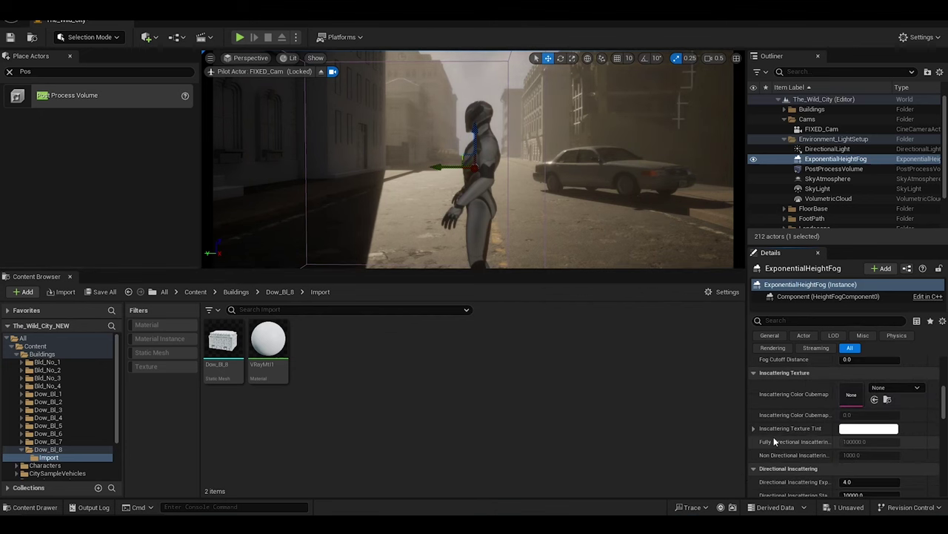
pyautogui.scroll(-4, 804, 399)
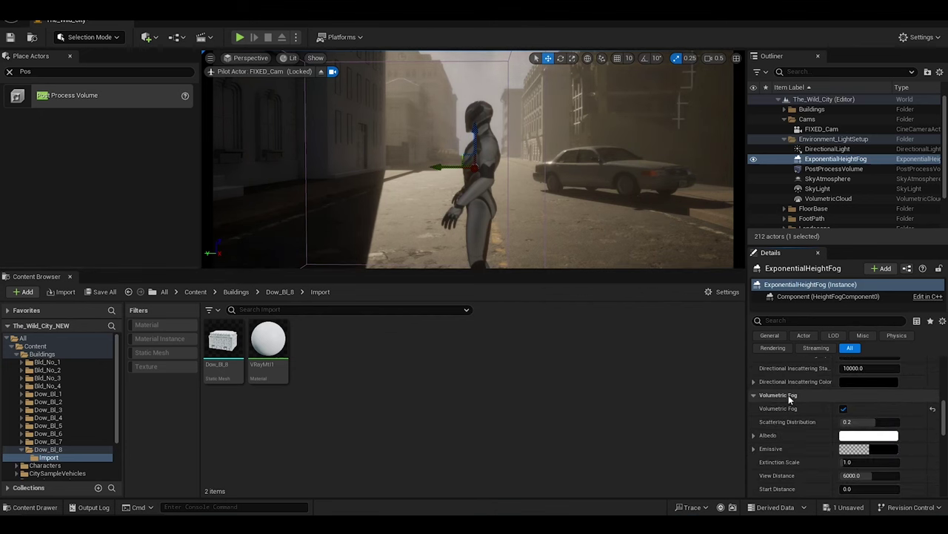
pyautogui.moveTo(852, 422); pyautogui.dragTo(841, 422)
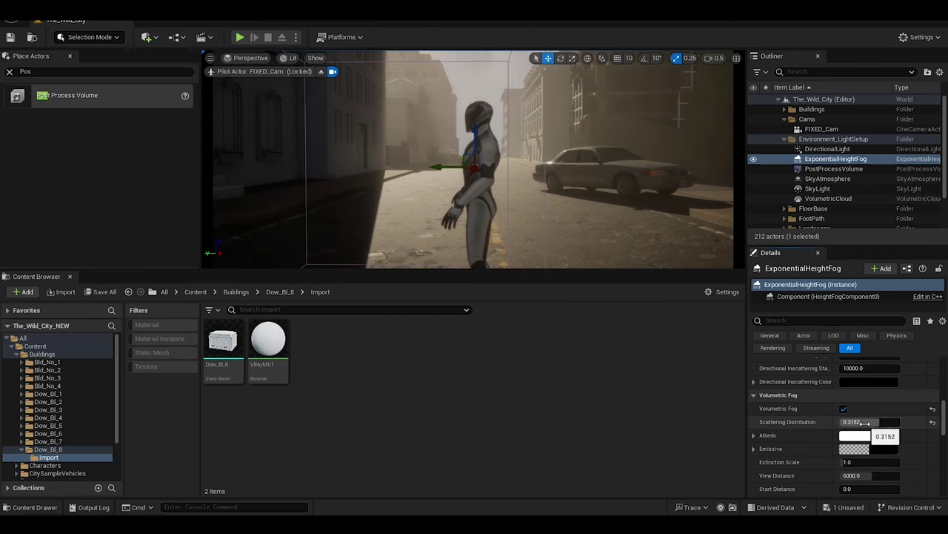
pyautogui.scroll(-2, 791, 439)
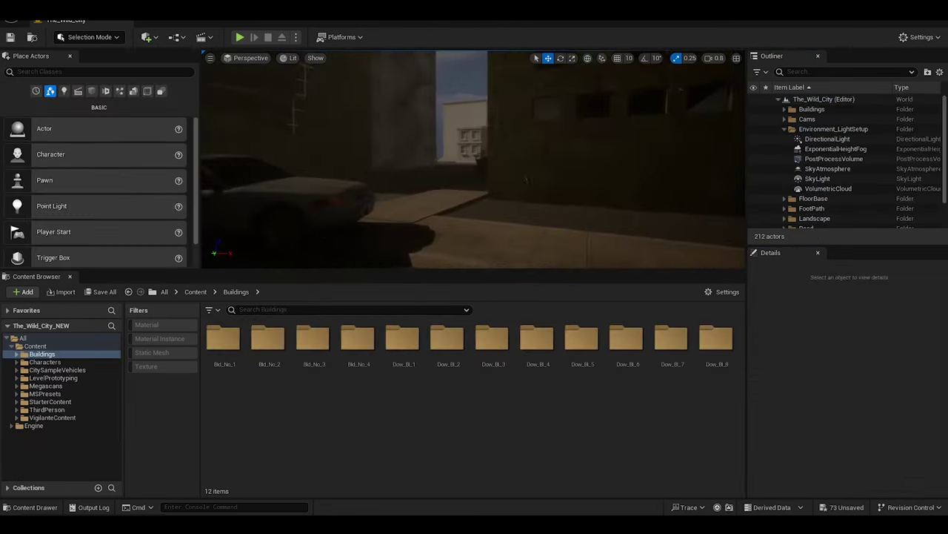
# Browse Megascans 3D_Assets filtered to static meshes
pyautogui.doubleClick(45, 386)
pyautogui.click(48, 393)
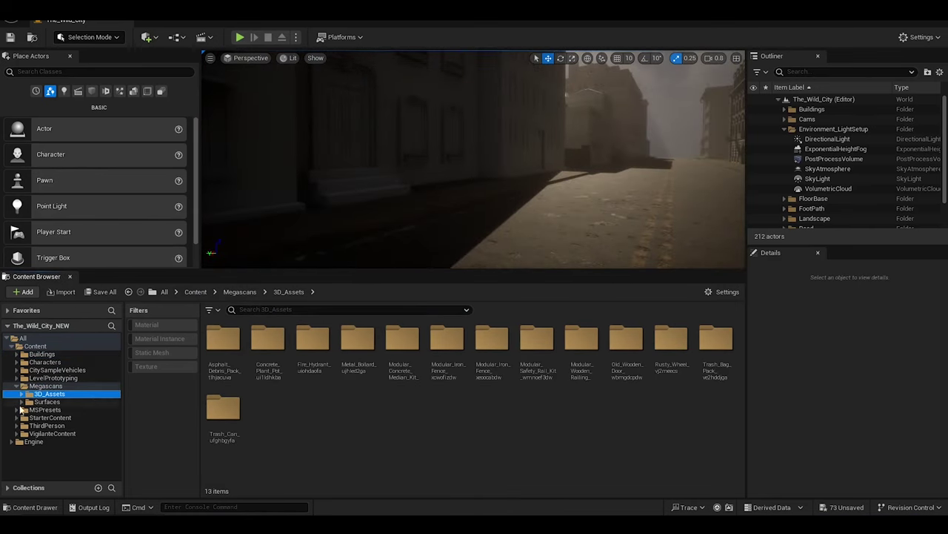
pyautogui.click(47, 401)
pyautogui.click(46, 385)
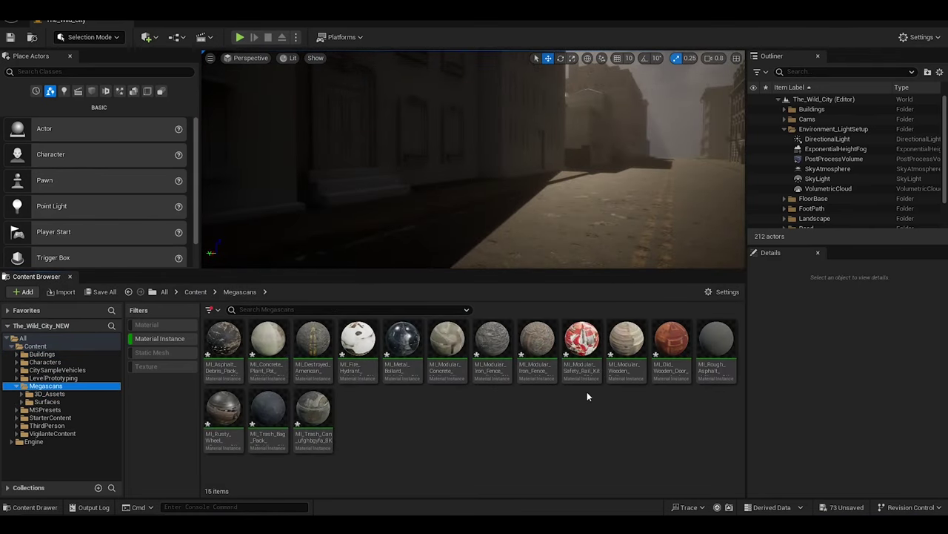
pyautogui.click(172, 364)
pyautogui.click(152, 352)
pyautogui.click(48, 393)
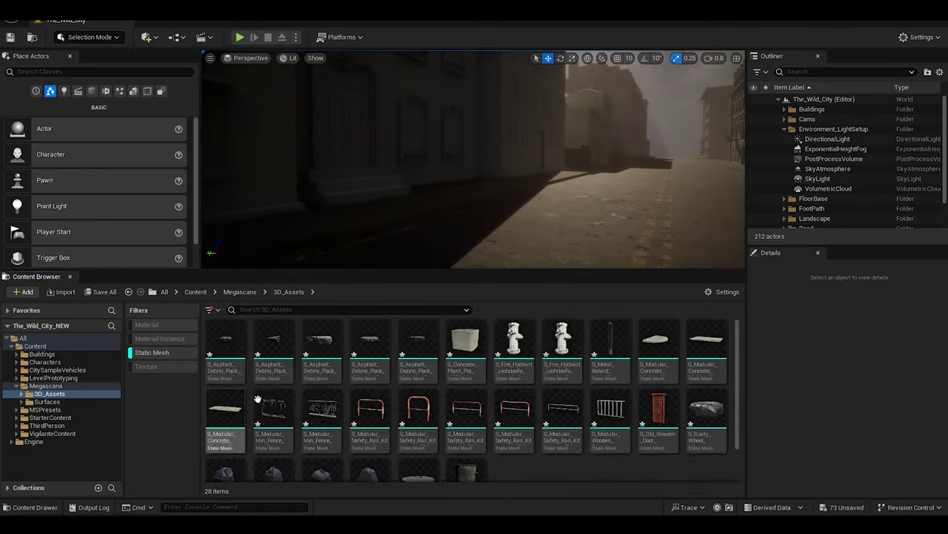
# Place two ornate iron fence pieces and move them onto the footpath
pyautogui.moveTo(274, 365); pyautogui.dragTo(728, 232)
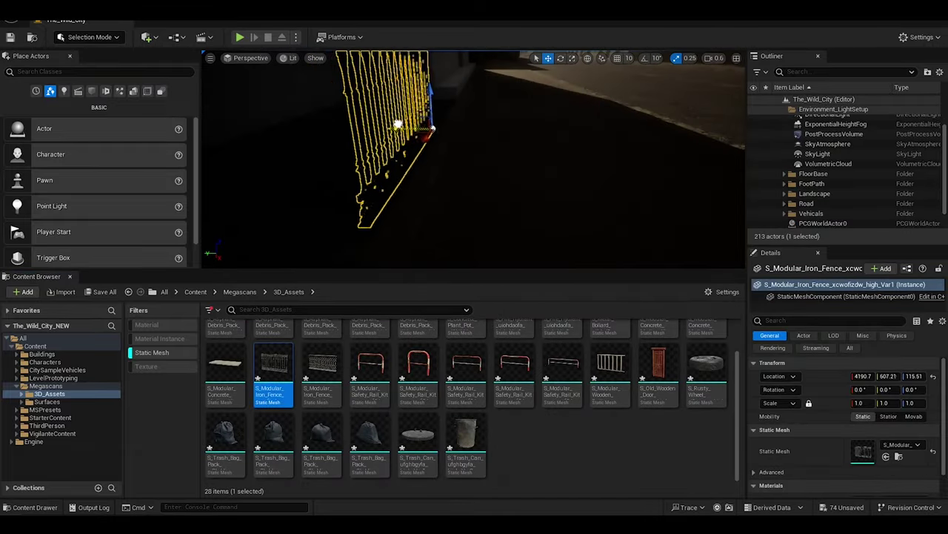
pyautogui.moveTo(729, 231)
pyautogui.mouseDown()
pyautogui.moveTo(329, 218)
pyautogui.moveTo(568, 199)
pyautogui.moveTo(427, 203)
pyautogui.mouseUp()
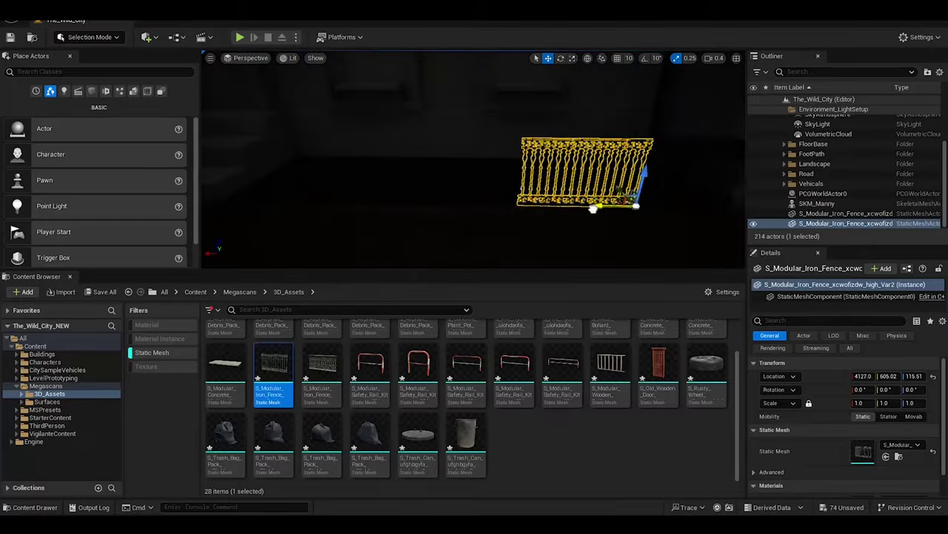
pyautogui.moveTo(427, 203)
pyautogui.mouseDown(button='right')
pyautogui.moveTo(438, 191)
pyautogui.moveTo(572, 186)
pyautogui.mouseUp(button='right')
pyautogui.click(437, 192)
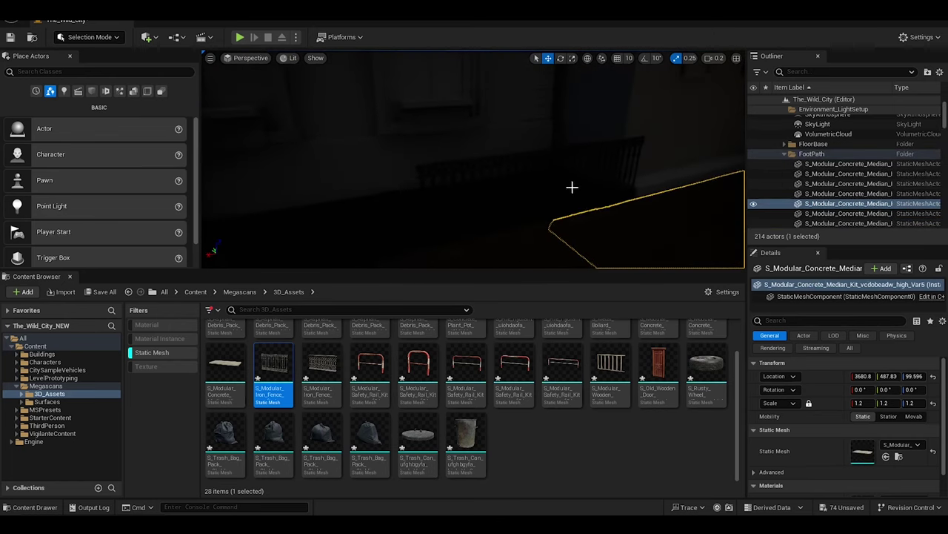
pyautogui.moveTo(273, 366); pyautogui.dragTo(334, 214)
pyautogui.moveTo(409, 251); pyautogui.dragTo(552, 183, button='right')
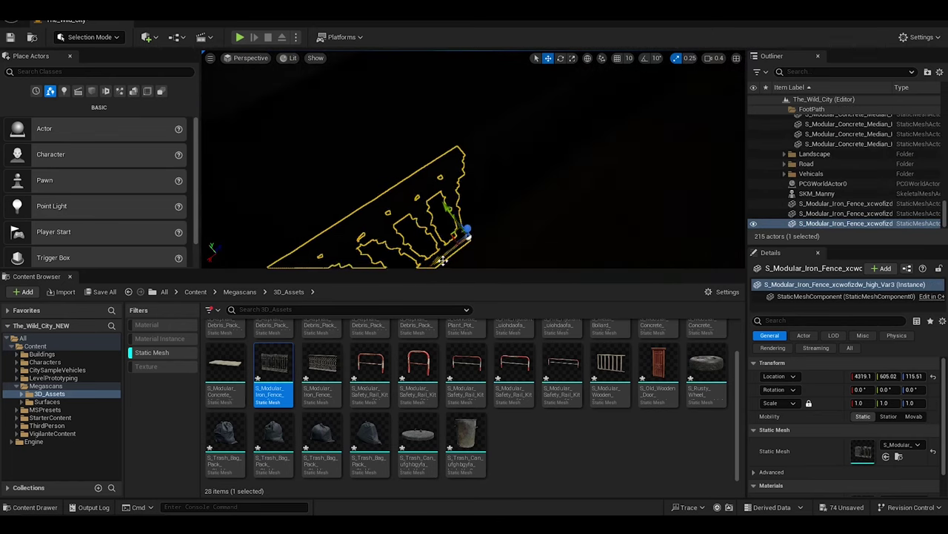
pyautogui.click(552, 184)
# Add another fence, rotate it −90 degrees and line it up on the footpath
pyautogui.moveTo(274, 367); pyautogui.dragTo(491, 195)
pyautogui.press('e')
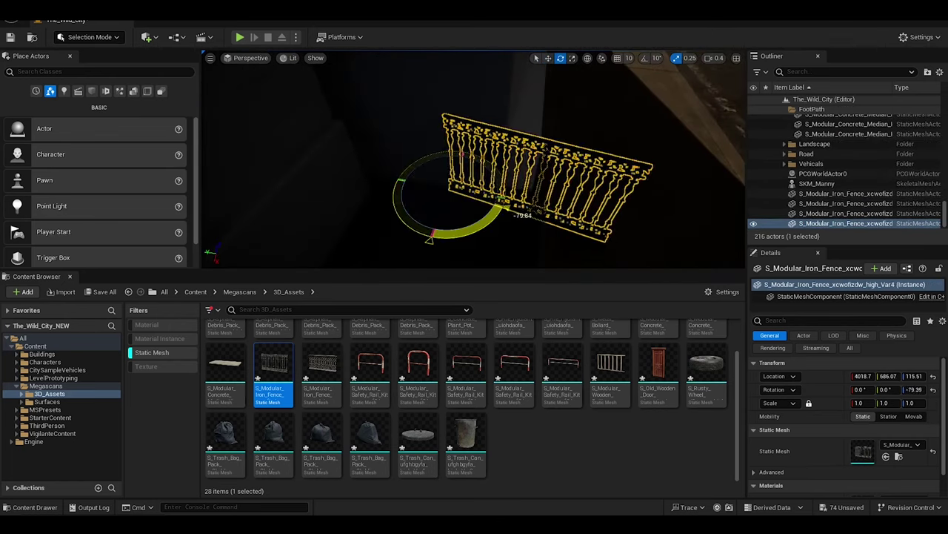
pyautogui.click(914, 390)
pyautogui.write('-90')
pyautogui.moveTo(444, 193); pyautogui.dragTo(468, 214, button='right')
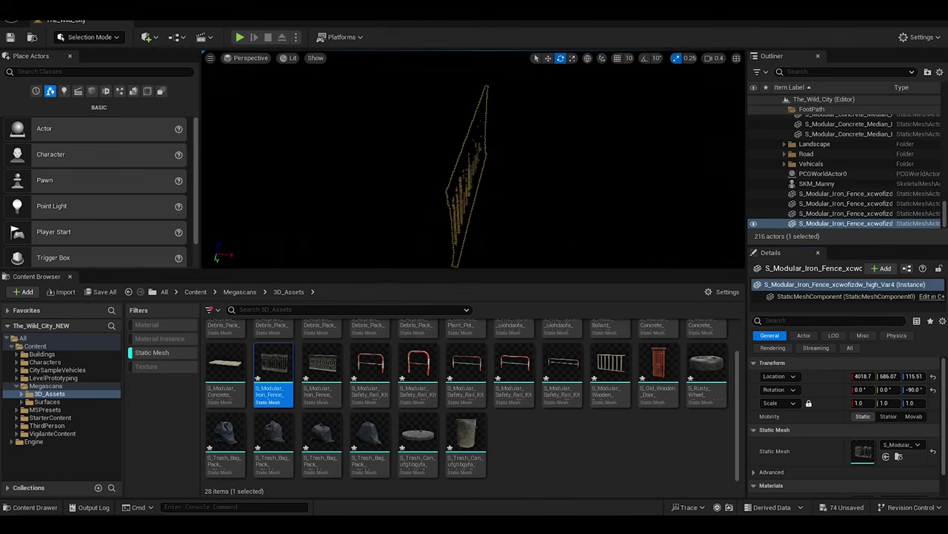
pyautogui.press('w')
pyautogui.moveTo(467, 214)
pyautogui.keyDown('shift'); pyautogui.mouseDown()
pyautogui.moveTo(365, 252)
pyautogui.moveTo(392, 234)
pyautogui.mouseUp(); pyautogui.keyUp('shift')
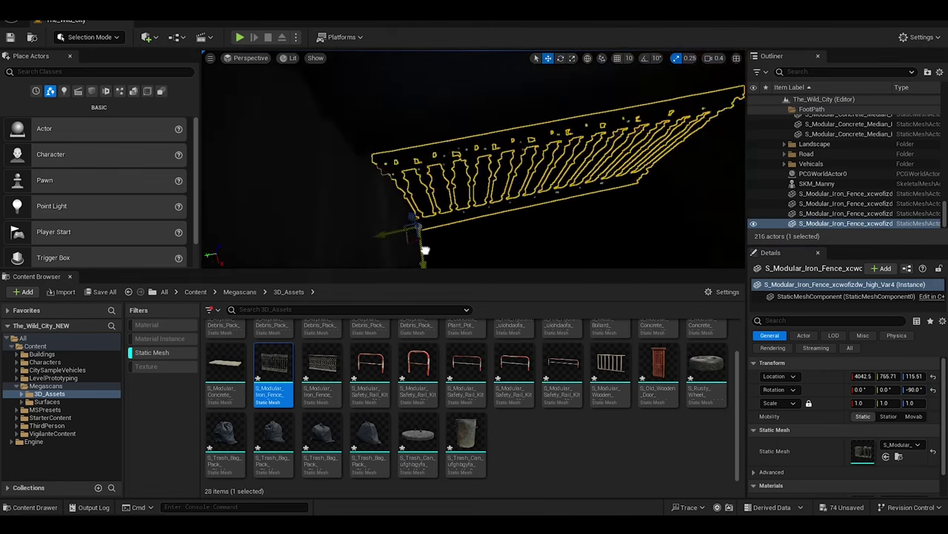
pyautogui.moveTo(391, 234)
pyautogui.mouseDown(button='right')
pyautogui.moveTo(437, 207)
pyautogui.moveTo(576, 168)
pyautogui.mouseUp(button='right')
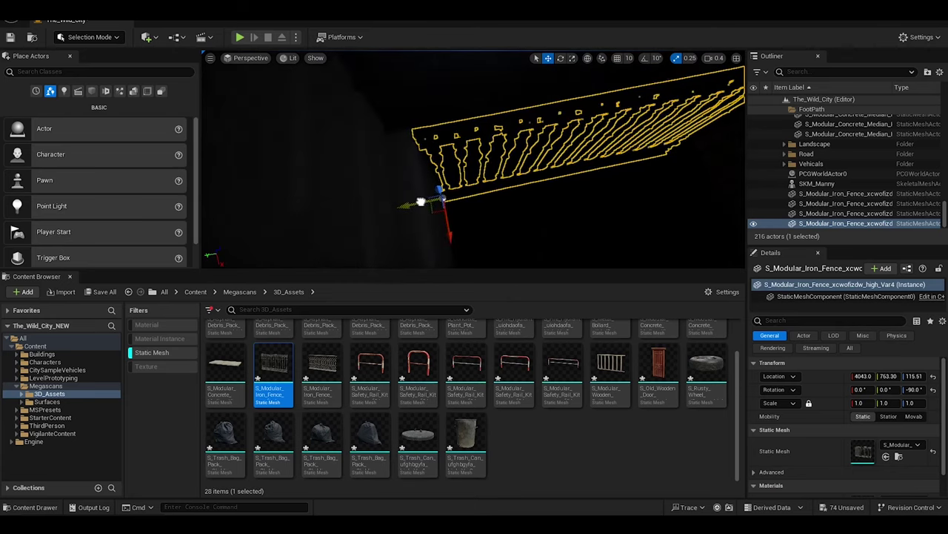
# Select the fence pieces and switch the viewport to Unlit mode
pyautogui.click(519, 145)
pyautogui.moveTo(505, 170)
pyautogui.mouseDown(button='right')
pyautogui.moveTo(529, 131)
pyautogui.moveTo(445, 148)
pyautogui.mouseUp(button='right')
pyautogui.click(529, 131)
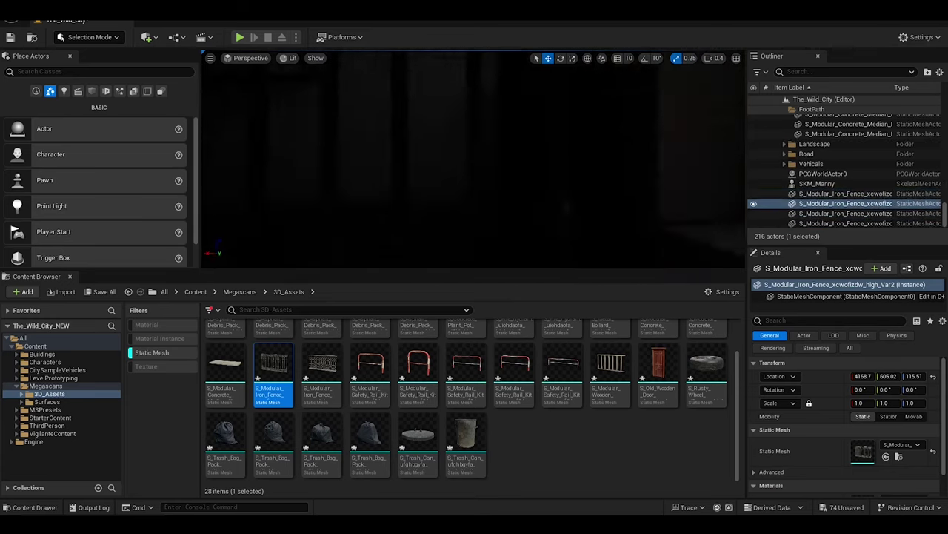
pyautogui.click(289, 58)
pyautogui.click(317, 97)
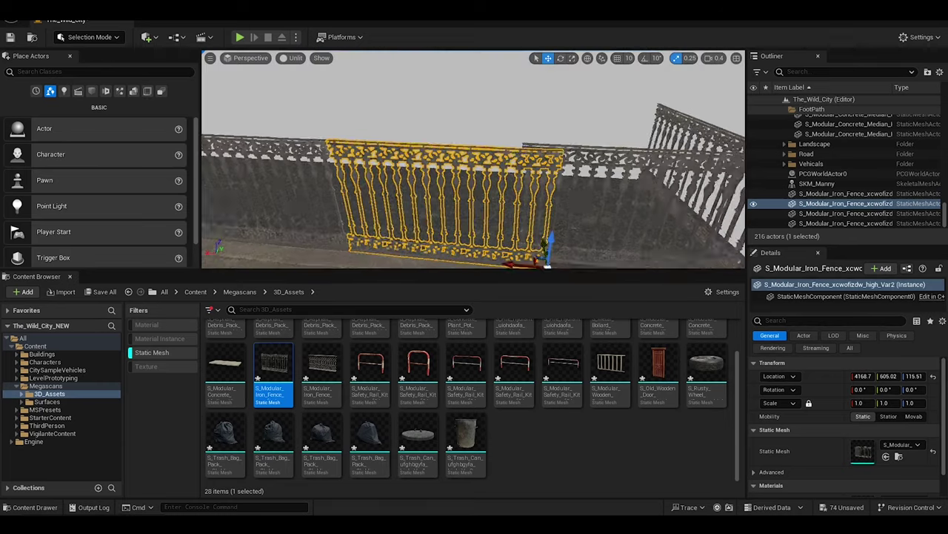
# Align the third fence and Alt-drag a copy further along the footpath
pyautogui.moveTo(445, 185)
pyautogui.mouseDown(button='right')
pyautogui.moveTo(506, 234)
pyautogui.moveTo(477, 210)
pyautogui.moveTo(502, 150)
pyautogui.mouseUp(button='right')
pyautogui.click(482, 177)
pyautogui.moveTo(482, 176); pyautogui.dragTo(475, 172)
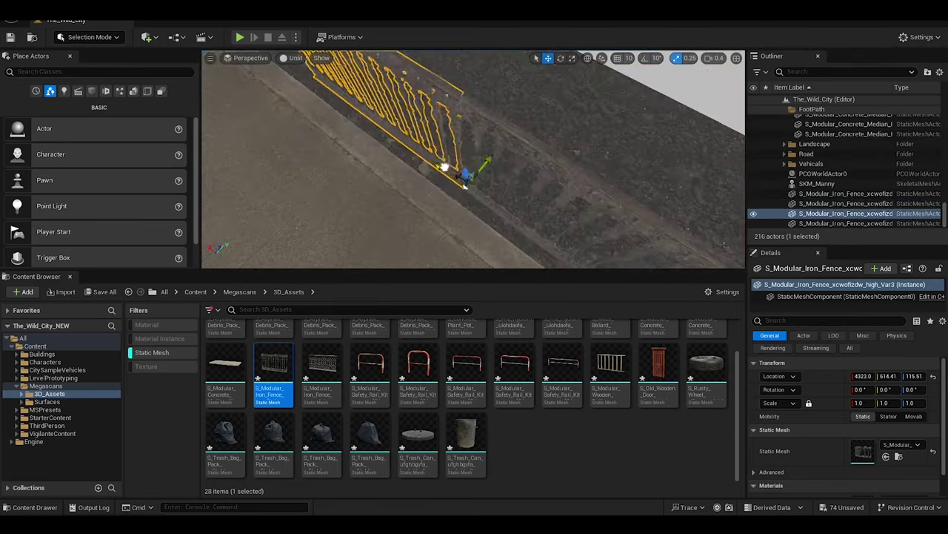
pyautogui.moveTo(475, 172); pyautogui.dragTo(458, 165, button='right')
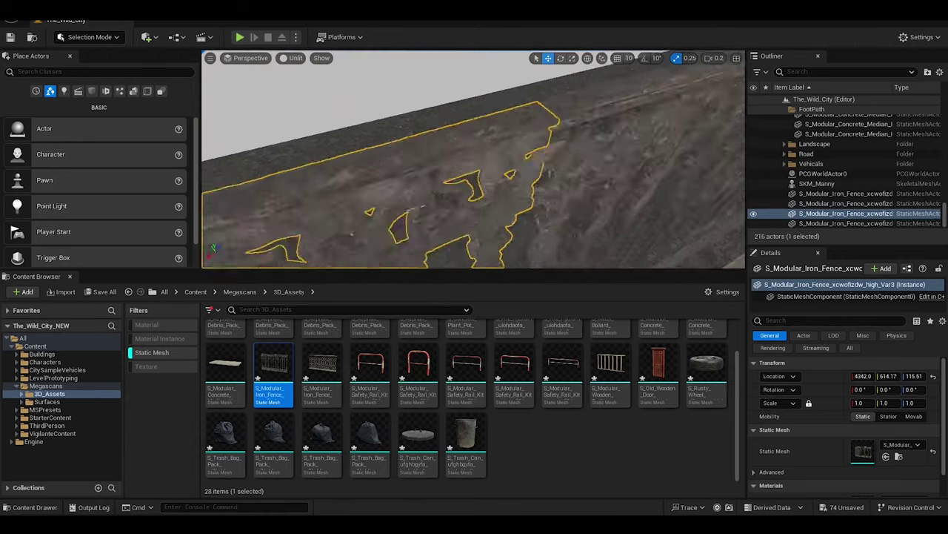
pyautogui.moveTo(440, 208); pyautogui.dragTo(385, 222, button='right')
pyautogui.keyDown('alt'); pyautogui.moveTo(371, 245); pyautogui.dragTo(321, 250); pyautogui.keyUp('alt')
pyautogui.moveTo(320, 251)
pyautogui.mouseDown(button='right')
pyautogui.moveTo(424, 237)
pyautogui.moveTo(386, 239)
pyautogui.moveTo(415, 185)
pyautogui.moveTo(404, 195)
pyautogui.mouseUp(button='right')
pyautogui.scroll(3, 415, 185)
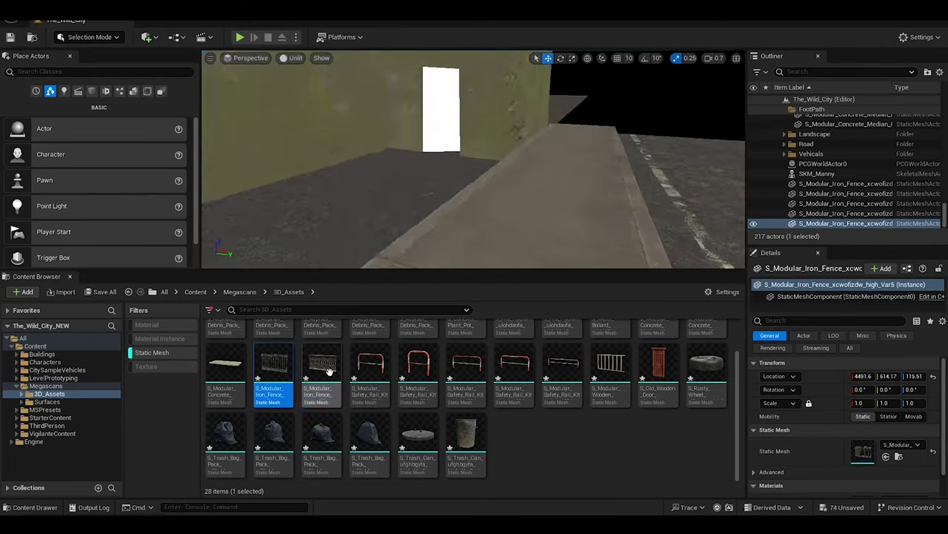
# Place a lattice-style iron fence and lower it onto the footpath
pyautogui.moveTo(477, 178); pyautogui.dragTo(438, 241)
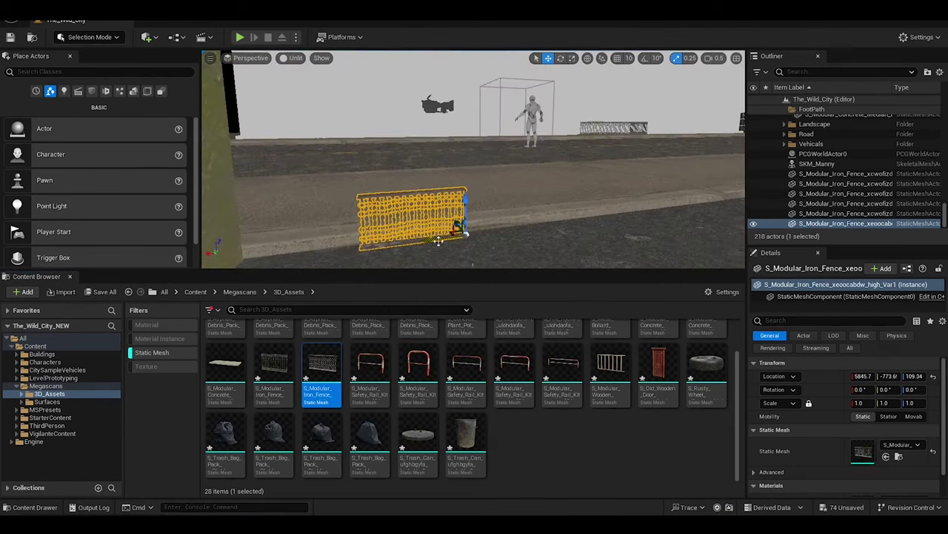
pyautogui.moveTo(383, 217); pyautogui.dragTo(587, 201, button='right')
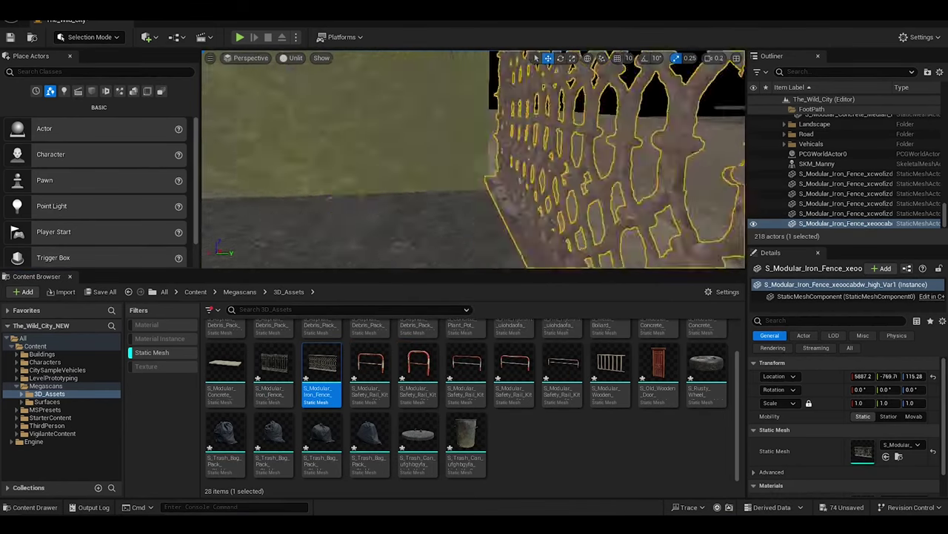
pyautogui.moveTo(588, 202); pyautogui.dragTo(613, 207)
pyautogui.moveTo(510, 229); pyautogui.dragTo(937, 402, button='right')
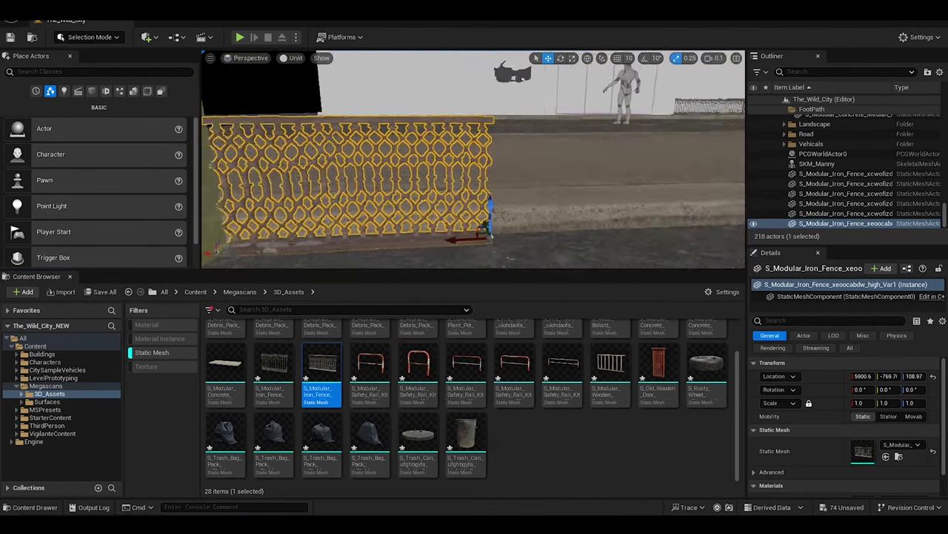
pyautogui.moveTo(590, 161); pyautogui.dragTo(591, 161, button='right')
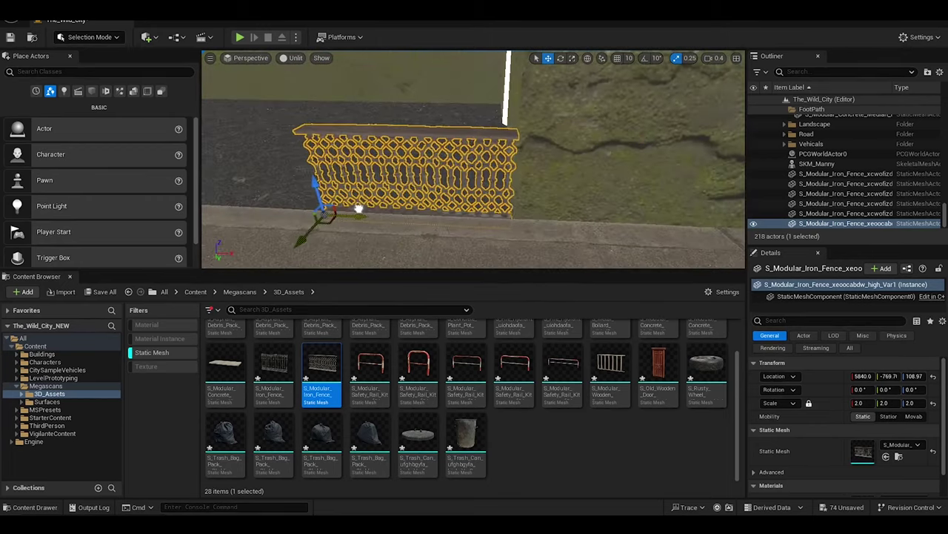
# Duplicate the lattice fence and line the copies up beside it
pyautogui.moveTo(358, 209); pyautogui.dragTo(407, 269, button='right')
pyautogui.keyDown('alt'); pyautogui.moveTo(563, 241); pyautogui.dragTo(576, 239); pyautogui.keyUp('alt')
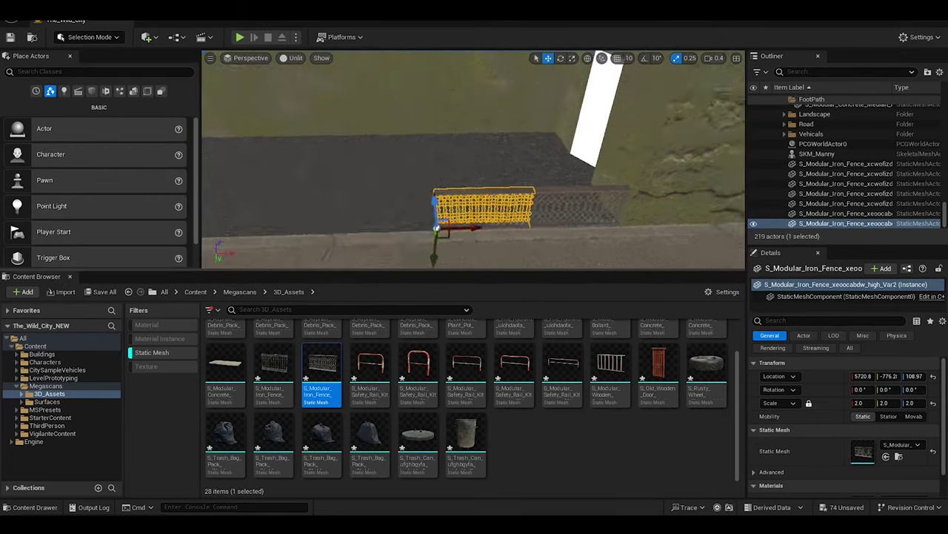
pyautogui.moveTo(438, 228); pyautogui.dragTo(368, 215, button='right')
pyautogui.keyDown('alt'); pyautogui.moveTo(491, 210); pyautogui.dragTo(318, 206); pyautogui.keyUp('alt')
pyautogui.moveTo(317, 205)
pyautogui.mouseDown(button='right')
pyautogui.moveTo(260, 220)
pyautogui.moveTo(474, 214)
pyautogui.mouseUp(button='right')
pyautogui.keyDown('alt'); pyautogui.moveTo(495, 166); pyautogui.dragTo(493, 165); pyautogui.keyUp('alt')
pyautogui.moveTo(385, 169); pyautogui.dragTo(254, 217, button='right')
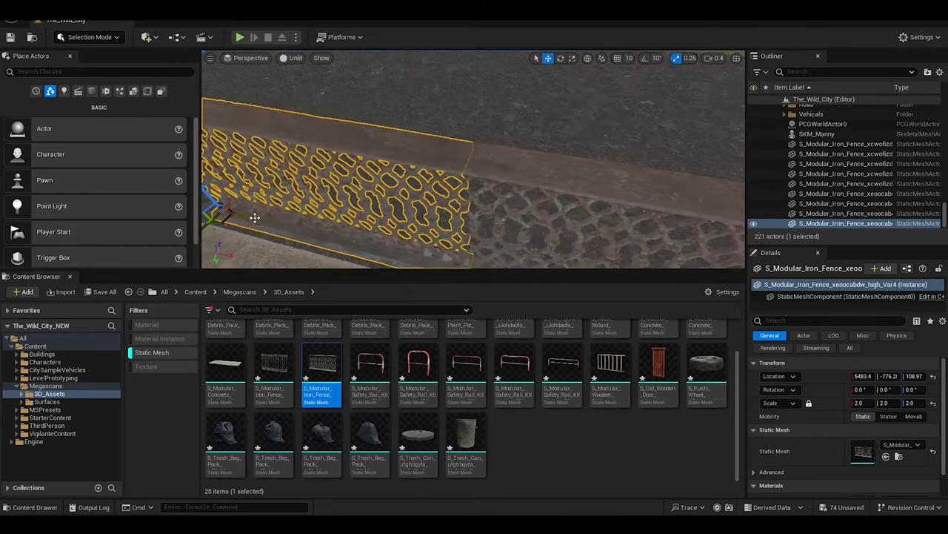
# Extend the fence row along the footpath with several more copies
pyautogui.moveTo(406, 200); pyautogui.dragTo(410, 188, button='right')
pyautogui.keyDown('alt'); pyautogui.moveTo(411, 188); pyautogui.dragTo(400, 190); pyautogui.keyUp('alt')
pyautogui.moveTo(401, 190); pyautogui.dragTo(406, 200, button='right')
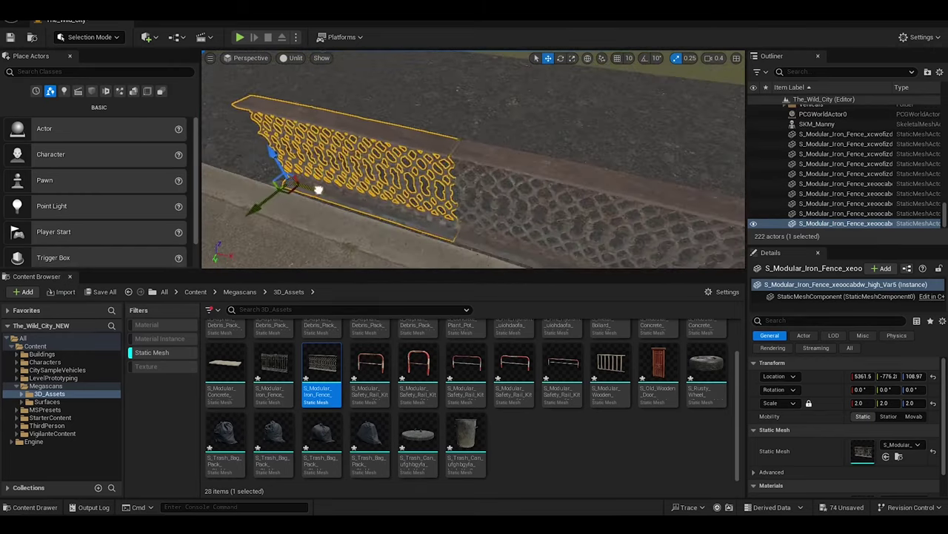
pyautogui.moveTo(319, 189); pyautogui.dragTo(404, 194, button='right')
pyautogui.keyDown('alt'); pyautogui.moveTo(404, 194); pyautogui.dragTo(402, 182); pyautogui.keyUp('alt')
pyautogui.moveTo(402, 183)
pyautogui.mouseDown(button='right')
pyautogui.moveTo(230, 207)
pyautogui.moveTo(385, 206)
pyautogui.mouseUp(button='right')
pyautogui.keyDown('alt'); pyautogui.moveTo(386, 205); pyautogui.dragTo(382, 200); pyautogui.keyUp('alt')
pyautogui.moveTo(381, 201)
pyautogui.mouseDown(button='right')
pyautogui.moveTo(244, 205)
pyautogui.moveTo(422, 210)
pyautogui.mouseUp(button='right')
pyautogui.keyDown('alt'); pyautogui.moveTo(422, 210); pyautogui.dragTo(419, 200); pyautogui.keyUp('alt')
pyautogui.moveTo(418, 201)
pyautogui.mouseDown(button='right')
pyautogui.moveTo(352, 197)
pyautogui.moveTo(271, 212)
pyautogui.moveTo(445, 201)
pyautogui.mouseUp(button='right')
pyautogui.keyDown('alt'); pyautogui.moveTo(444, 200); pyautogui.dragTo(451, 195); pyautogui.keyUp('alt')
pyautogui.moveTo(450, 195); pyautogui.dragTo(245, 182, button='right')
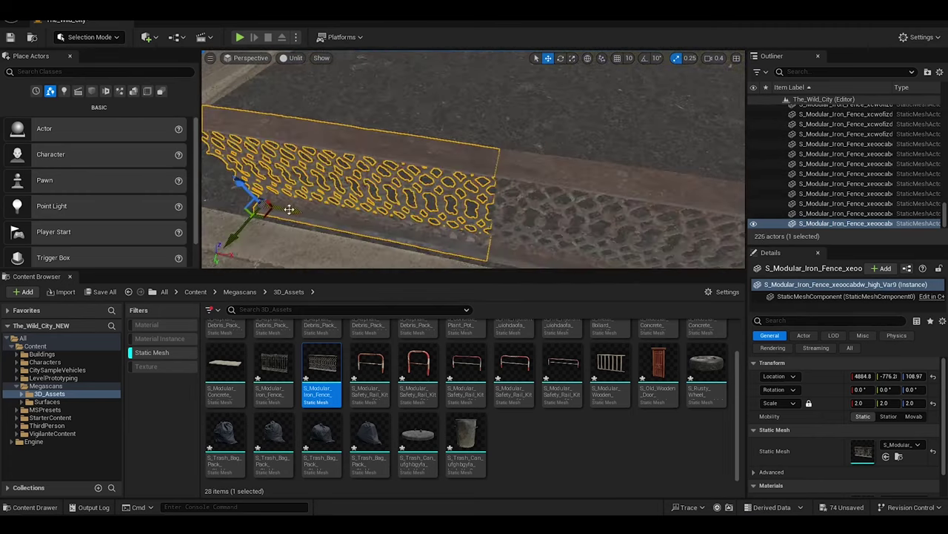
# Select the concrete median and fly along the footpath to check the fence row
pyautogui.moveTo(374, 194); pyautogui.dragTo(391, 198, button='right')
pyautogui.click(470, 170)
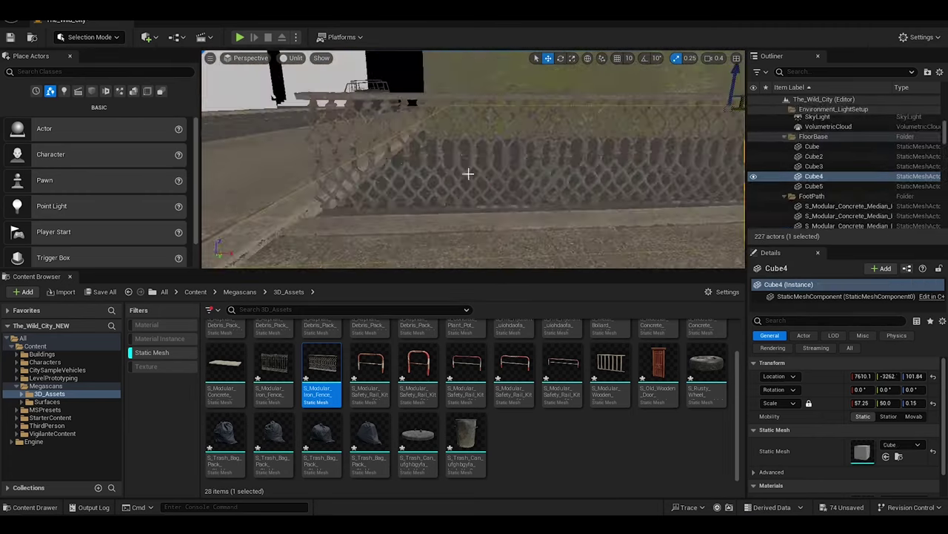
pyautogui.click(339, 220)
pyautogui.click(341, 222)
pyautogui.moveTo(341, 222); pyautogui.dragTo(260, 223, button='right')
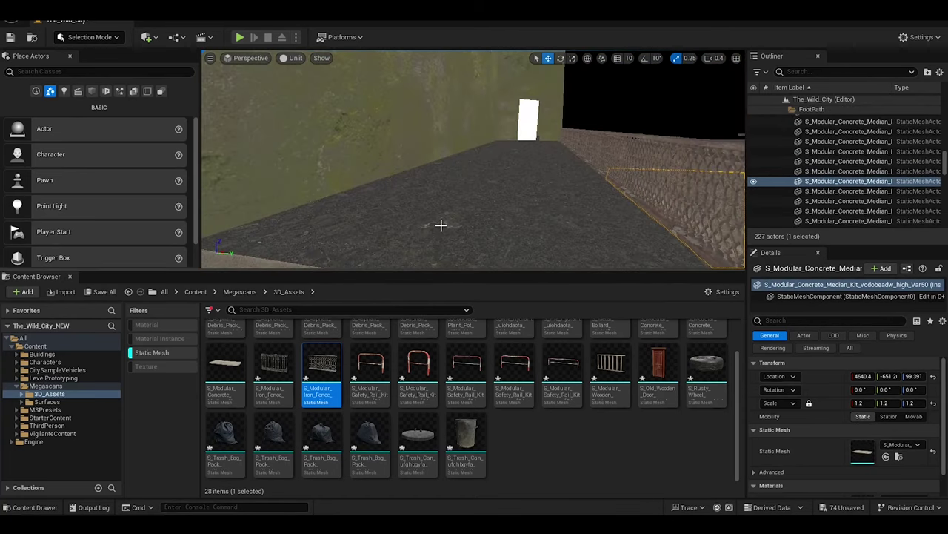
pyautogui.moveTo(472, 256); pyautogui.dragTo(403, 174, button='right')
pyautogui.scroll(3, 471, 256)
pyautogui.scroll(2, 472, 257)
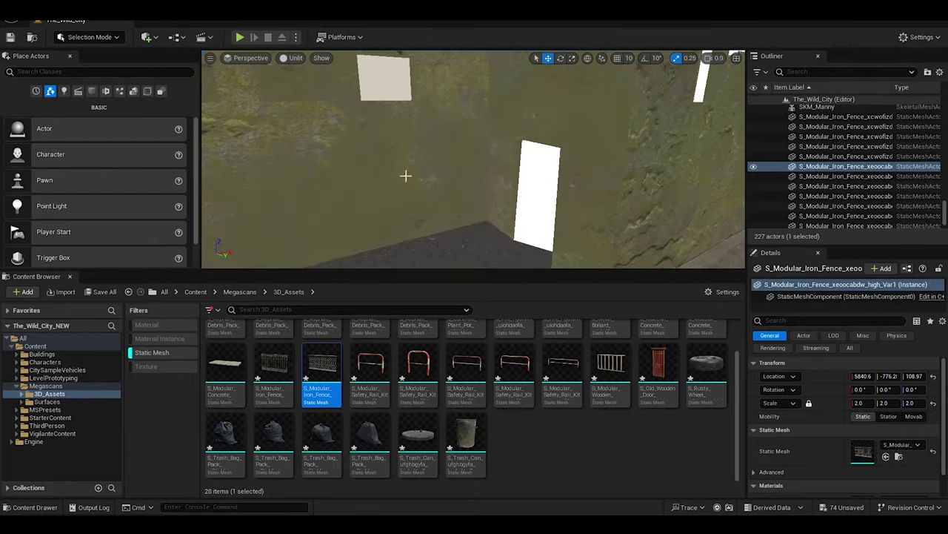
# Place another iron fence piece at scale 2.0 along the sidewalk wall and inspect it
pyautogui.moveTo(321, 367); pyautogui.dragTo(459, 204)
pyautogui.write('2')
pyautogui.press('Return')
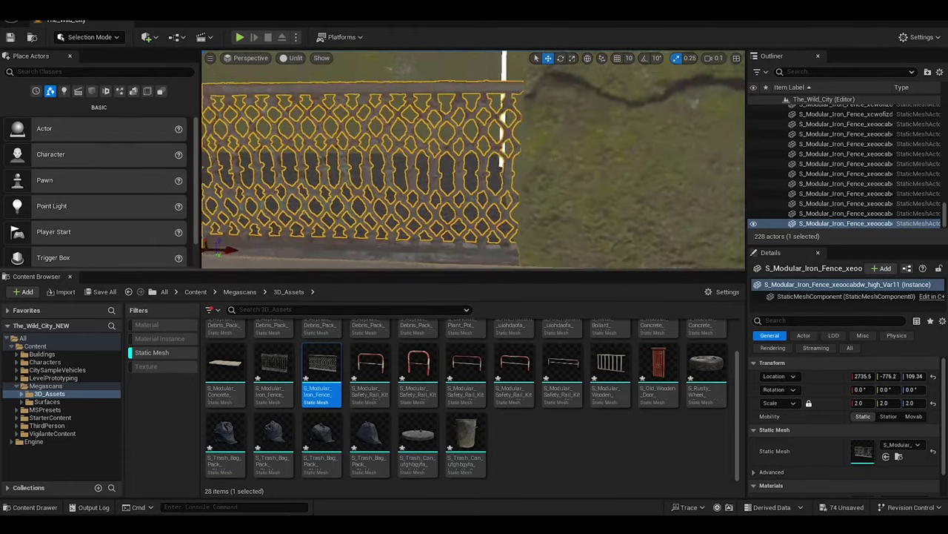
pyautogui.scroll(2, 477, 223)
pyautogui.moveTo(476, 222); pyautogui.dragTo(477, 222, button='right')
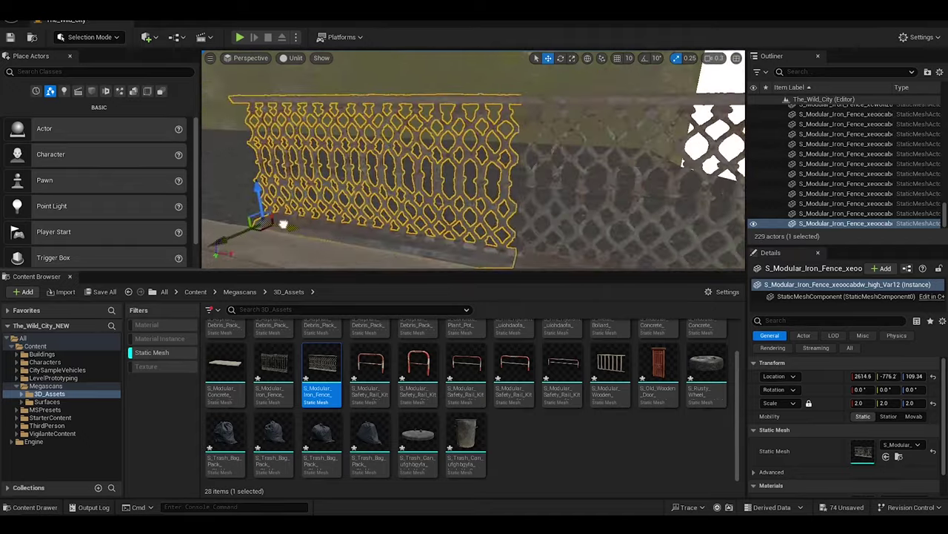
pyautogui.moveTo(408, 238); pyautogui.dragTo(409, 237, button='right')
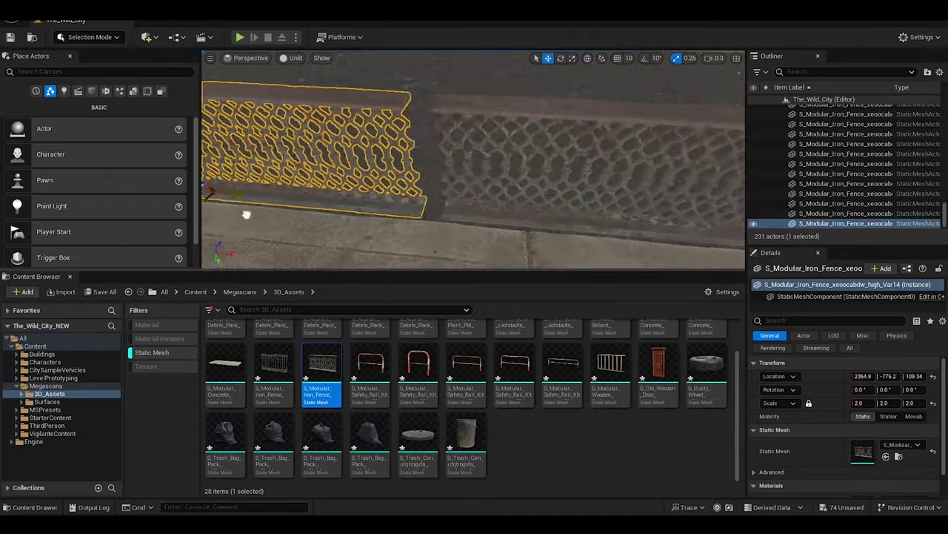
pyautogui.moveTo(350, 186); pyautogui.dragTo(320, 186, button='right')
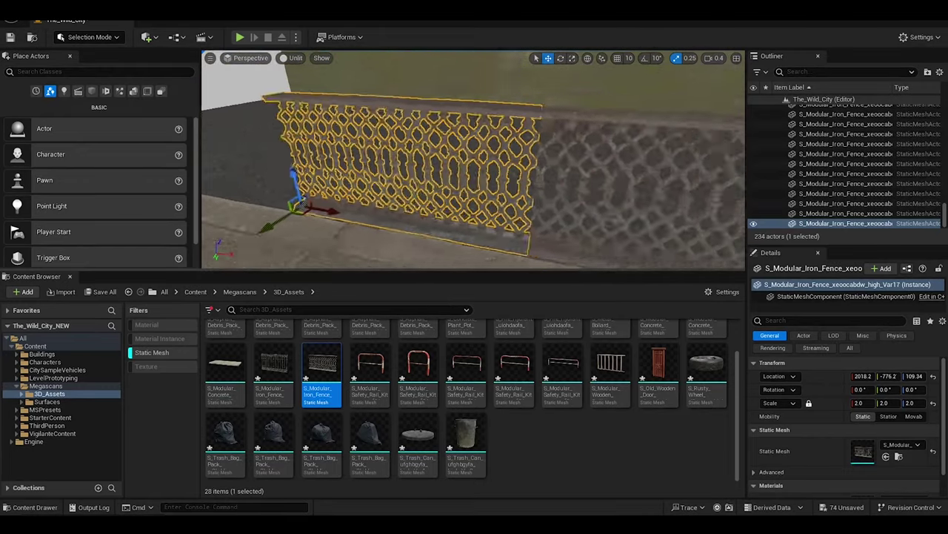
pyautogui.moveTo(472, 159); pyautogui.dragTo(472, 159, button='right')
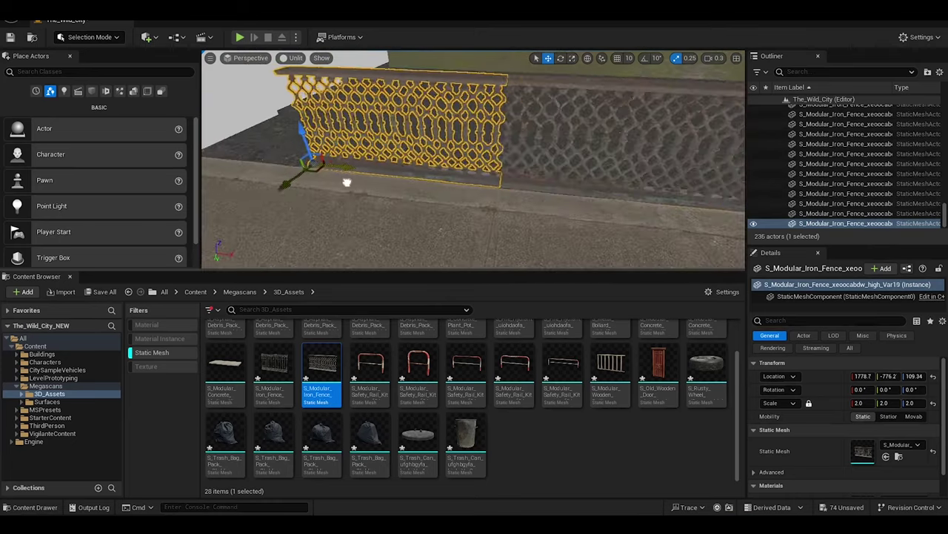
pyautogui.moveTo(346, 182); pyautogui.dragTo(346, 181, button='right')
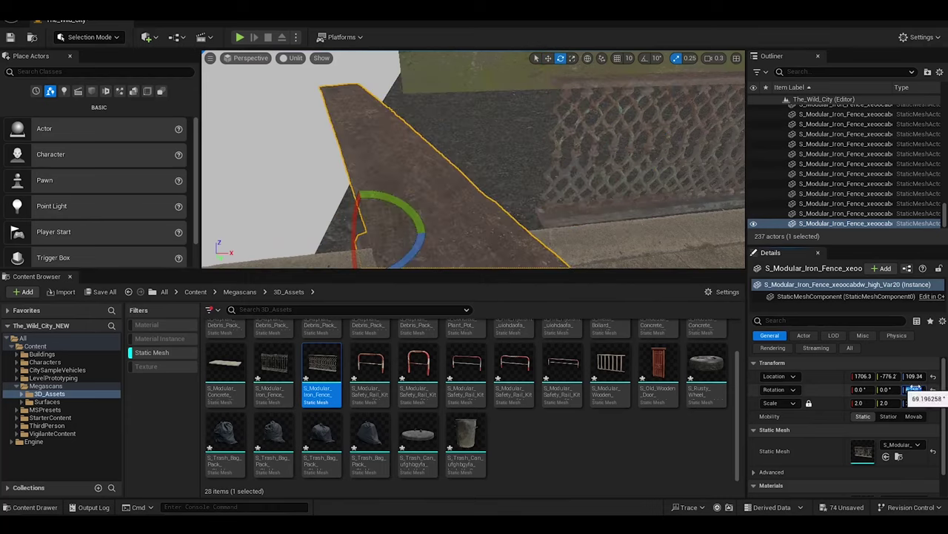
# Rotate the end fence piece 90° around Z and line it up with the row
pyautogui.write('90')
pyautogui.press('Return')
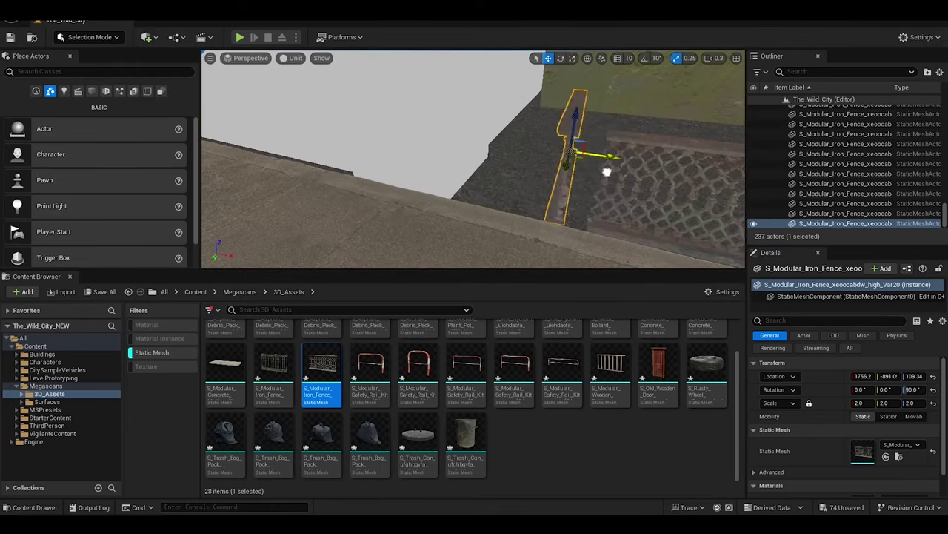
pyautogui.hotkey('ctrl', 'z')
pyautogui.hotkey('ctrl', 'z')
pyautogui.press('f')
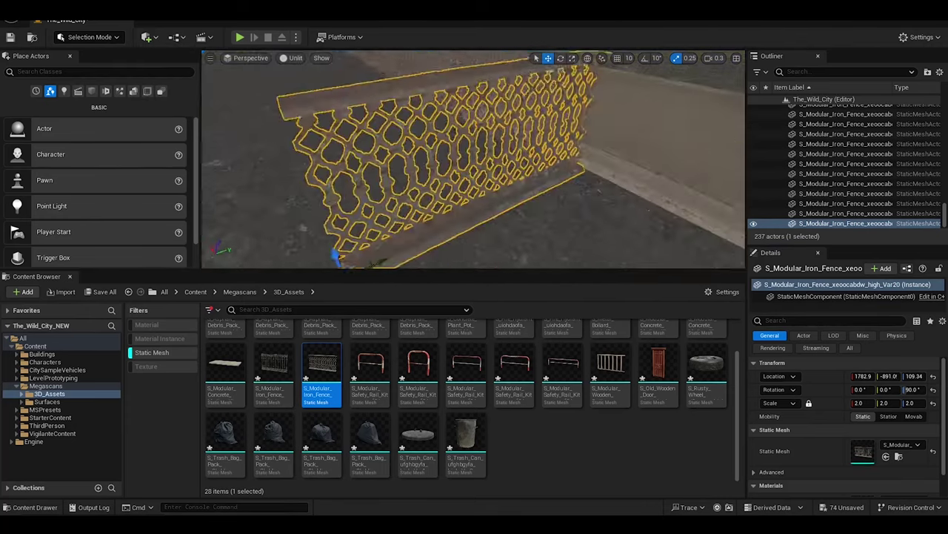
pyautogui.moveTo(440, 228); pyautogui.dragTo(406, 258, button='right')
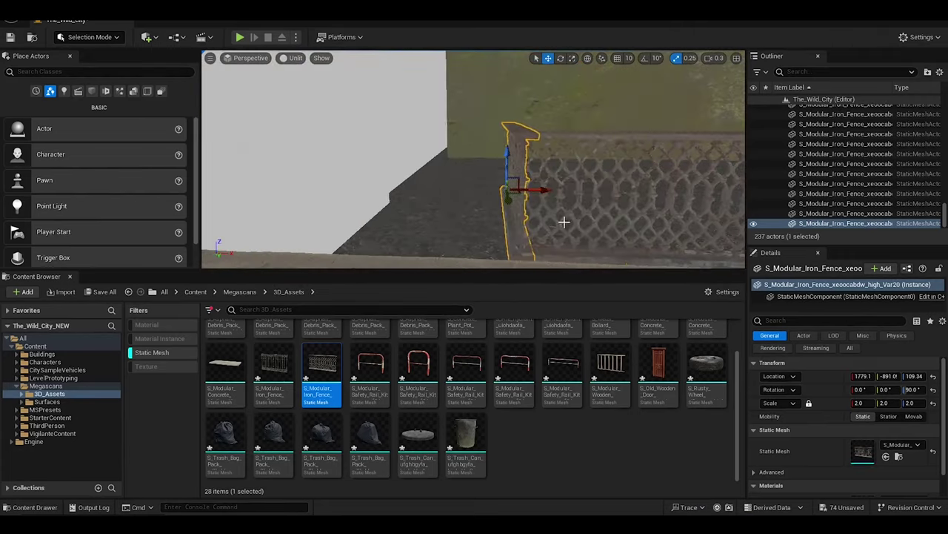
pyautogui.moveTo(301, 237); pyautogui.dragTo(301, 238, button='right')
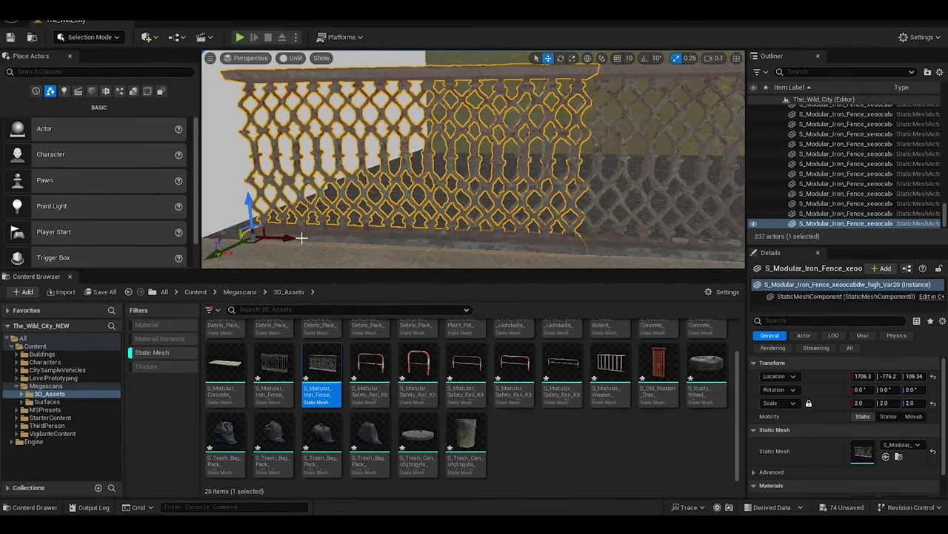
pyautogui.scroll(1, 459, 371)
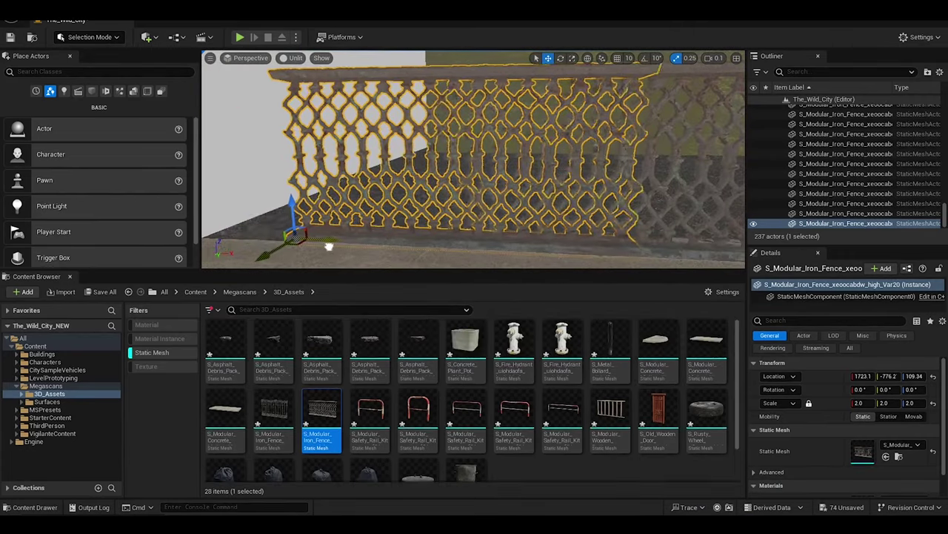
pyautogui.moveTo(326, 246); pyautogui.dragTo(345, 244)
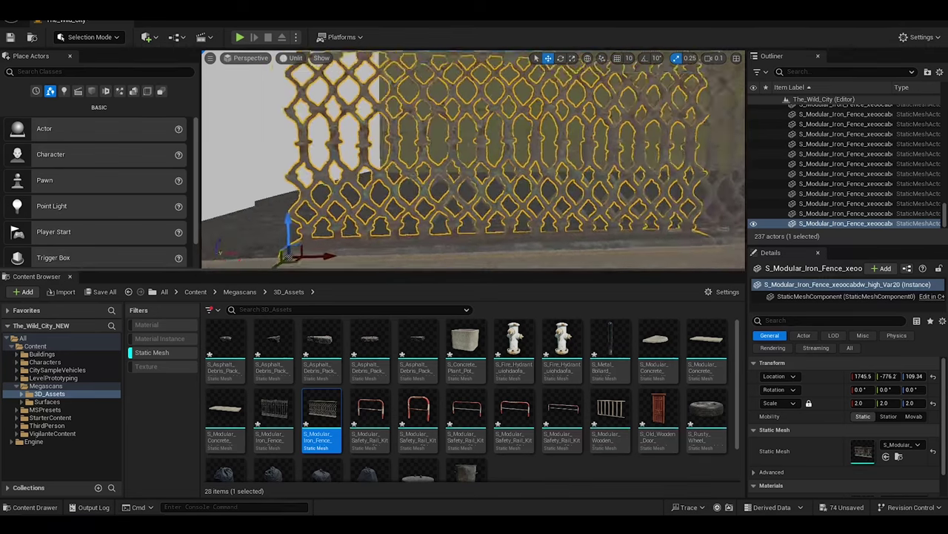
pyautogui.moveTo(344, 244); pyautogui.dragTo(345, 244, button='right')
# Fly around the street past building Dow_Bl_8 to review the fence row
pyautogui.click(612, 133)
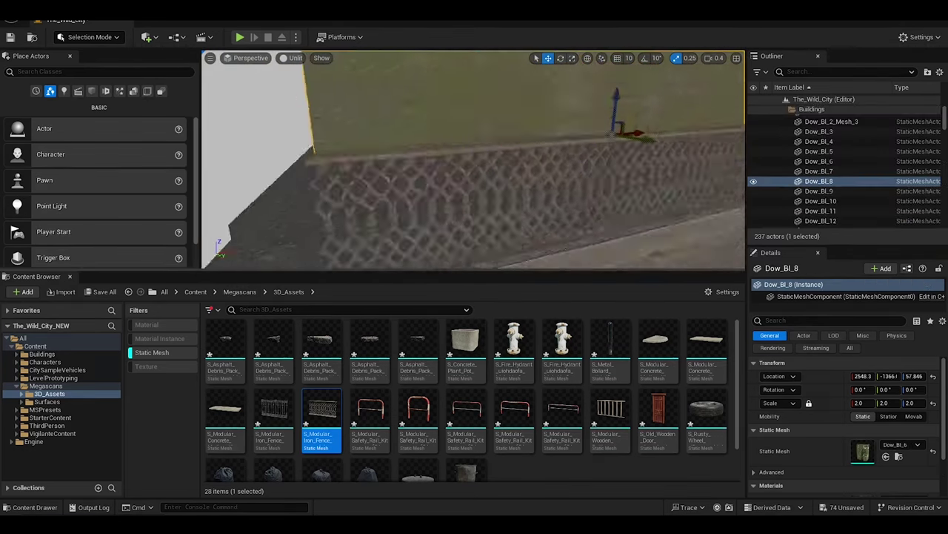
pyautogui.moveTo(612, 133); pyautogui.dragTo(474, 163, button='right')
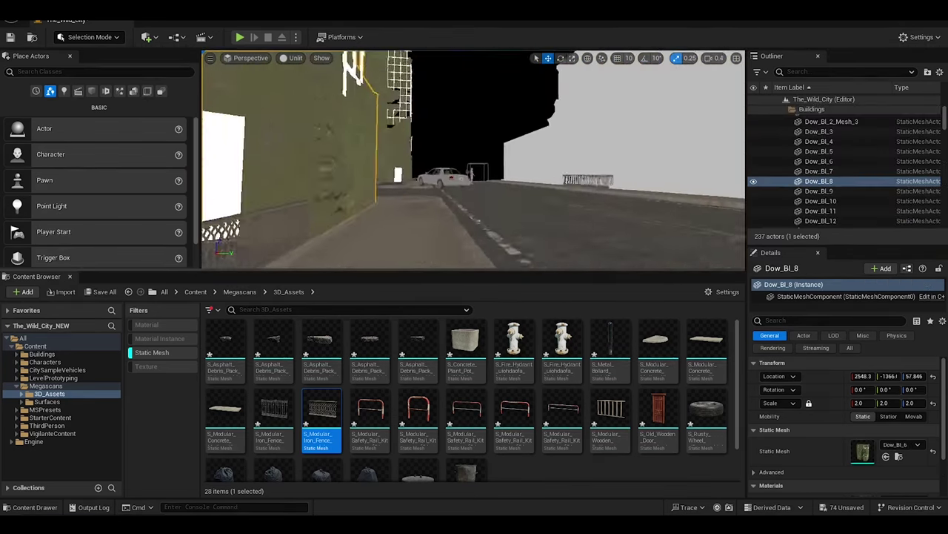
pyautogui.moveTo(474, 163); pyautogui.dragTo(474, 163, button='right')
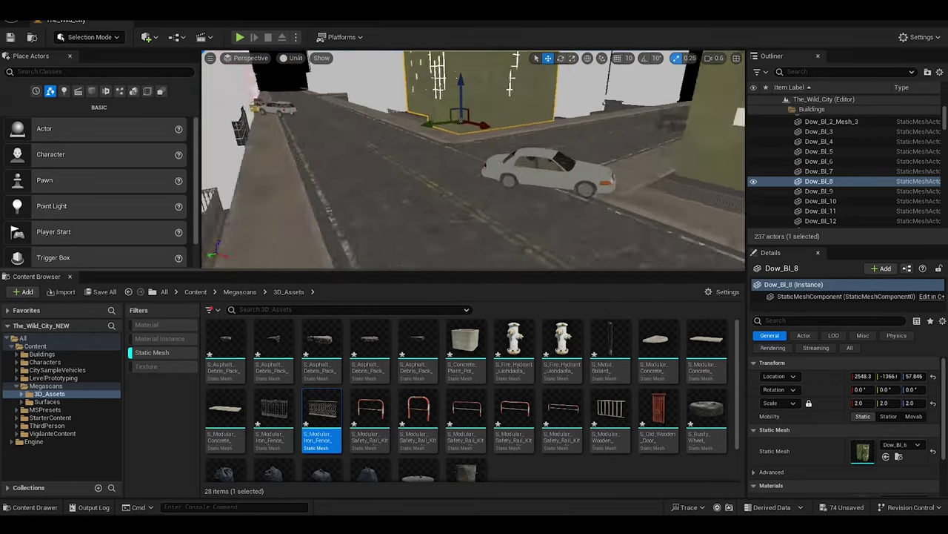
pyautogui.moveTo(419, 182); pyautogui.dragTo(418, 182, button='right')
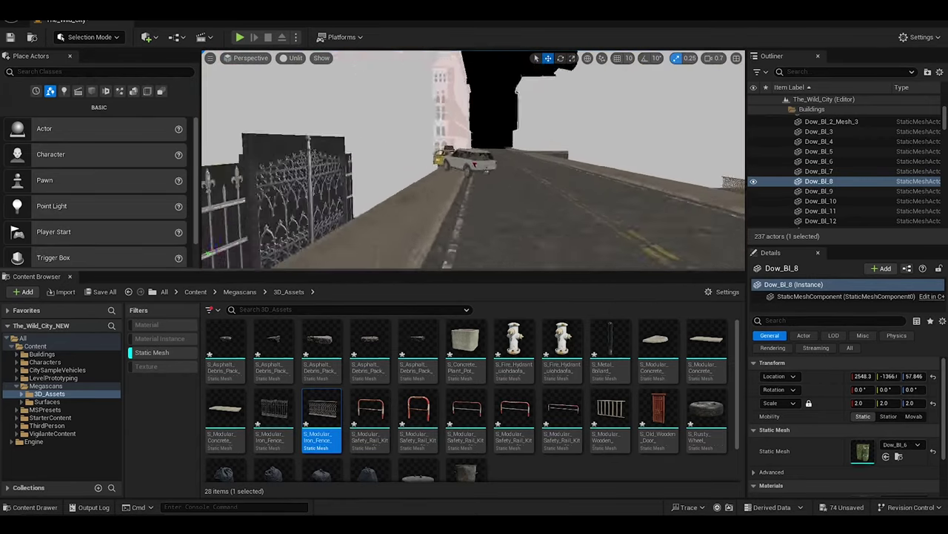
pyautogui.moveTo(434, 230); pyautogui.dragTo(434, 231, button='right')
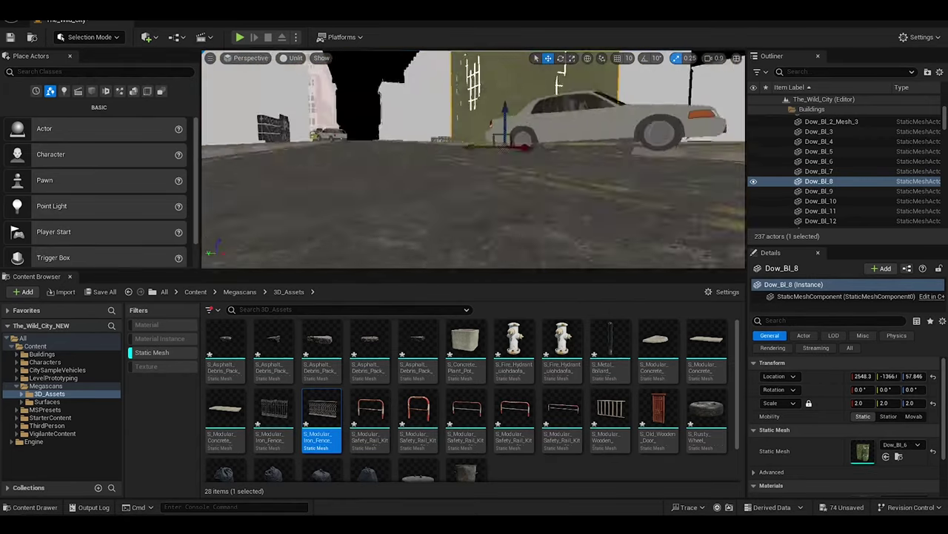
pyautogui.scroll(-1, 619, 367)
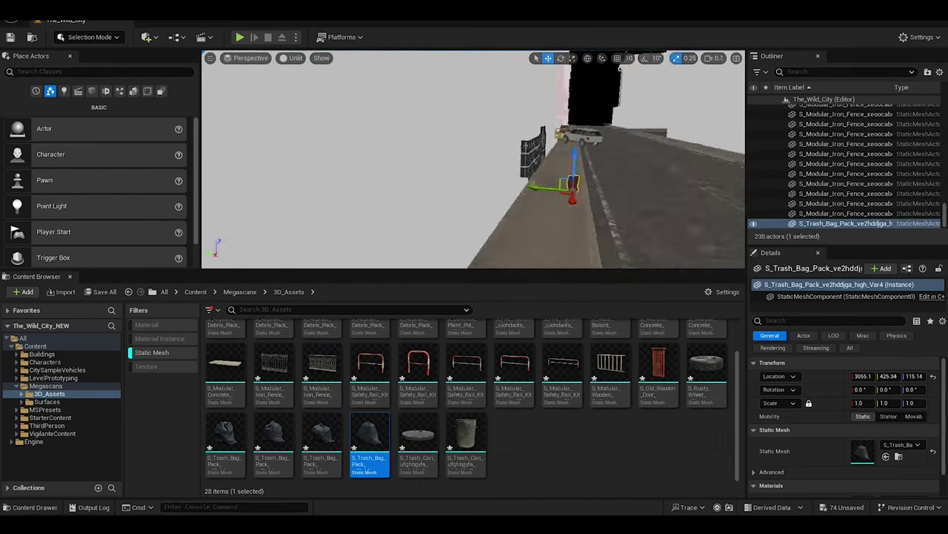
# Place a single trash bag against the wall in lit view, turned about 33°
pyautogui.keyDown('ctrl'); pyautogui.click(274, 436); pyautogui.keyUp('ctrl')
pyautogui.keyDown('shift'); pyautogui.click(369, 445); pyautogui.keyUp('shift')
pyautogui.moveTo(369, 445); pyautogui.dragTo(404, 194)
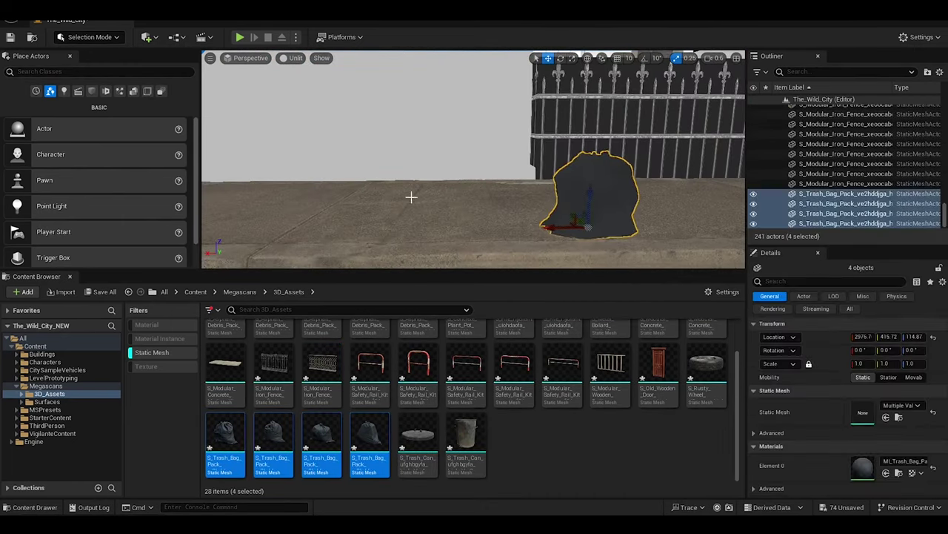
pyautogui.hotkey('ctrl', 'z')
pyautogui.moveTo(404, 195); pyautogui.dragTo(404, 195, button='right')
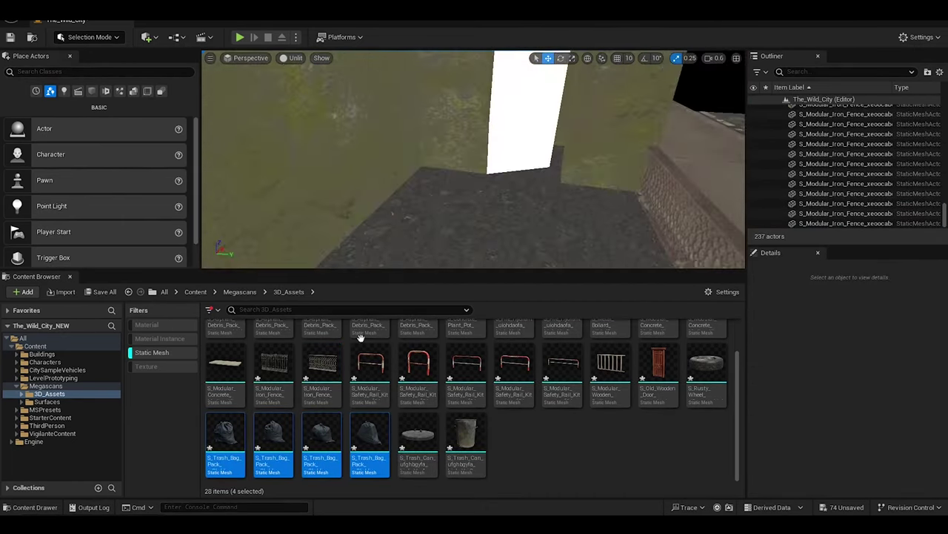
pyautogui.moveTo(369, 445); pyautogui.dragTo(424, 182)
pyautogui.click(291, 57)
pyautogui.click(300, 80)
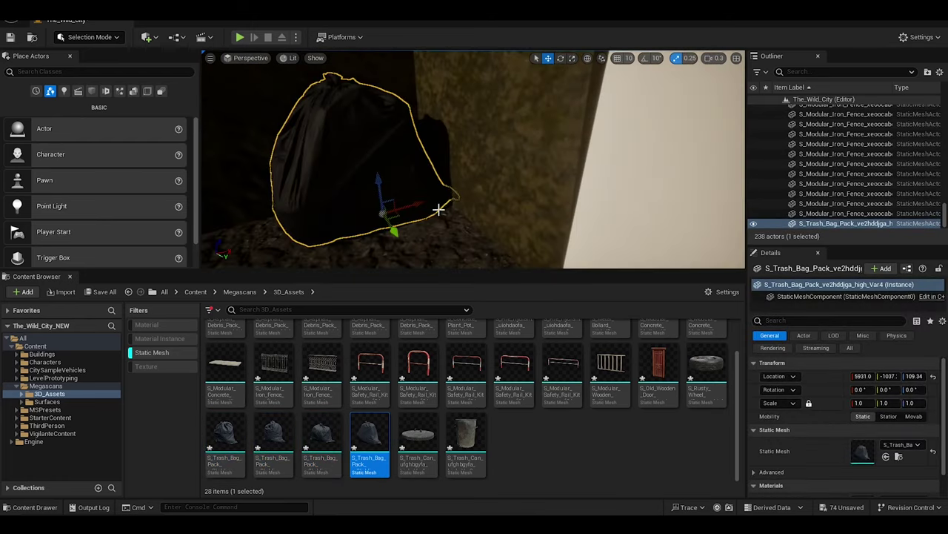
pyautogui.moveTo(439, 209); pyautogui.dragTo(438, 210, button='right')
pyautogui.moveTo(493, 196); pyautogui.dragTo(474, 186, button='right')
pyautogui.moveTo(527, 219); pyautogui.dragTo(563, 207)
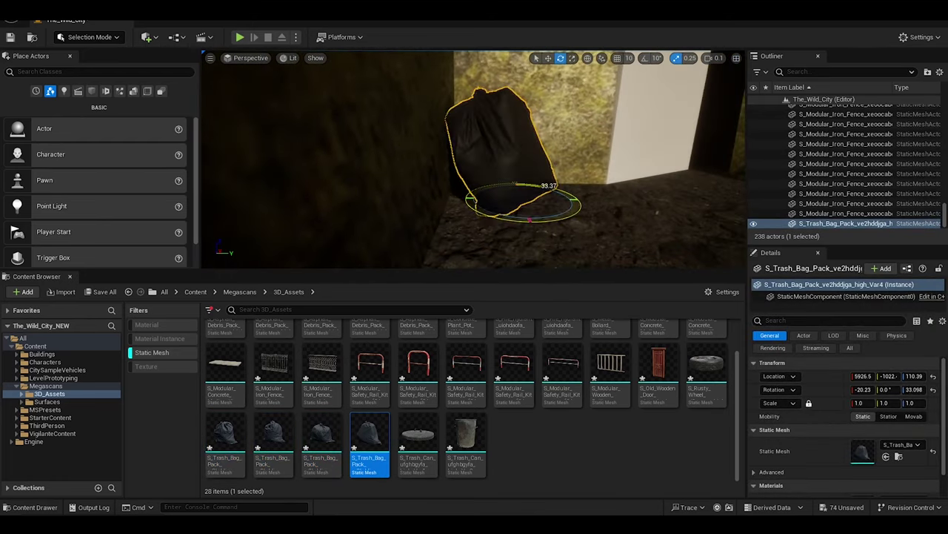
pyautogui.moveTo(529, 176); pyautogui.dragTo(529, 176, button='right')
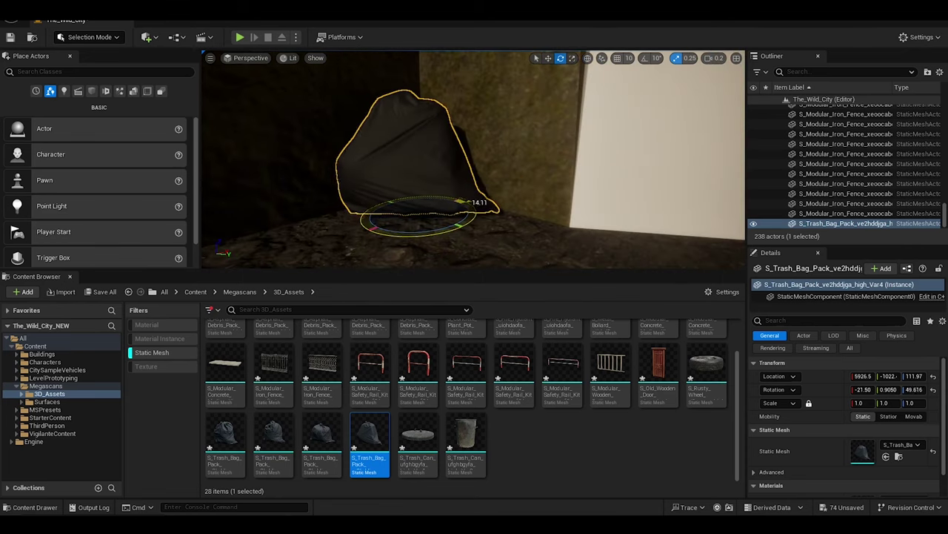
# Add two trash cans with lids and another trash bag along the street
pyautogui.moveTo(465, 437); pyautogui.dragTo(551, 212)
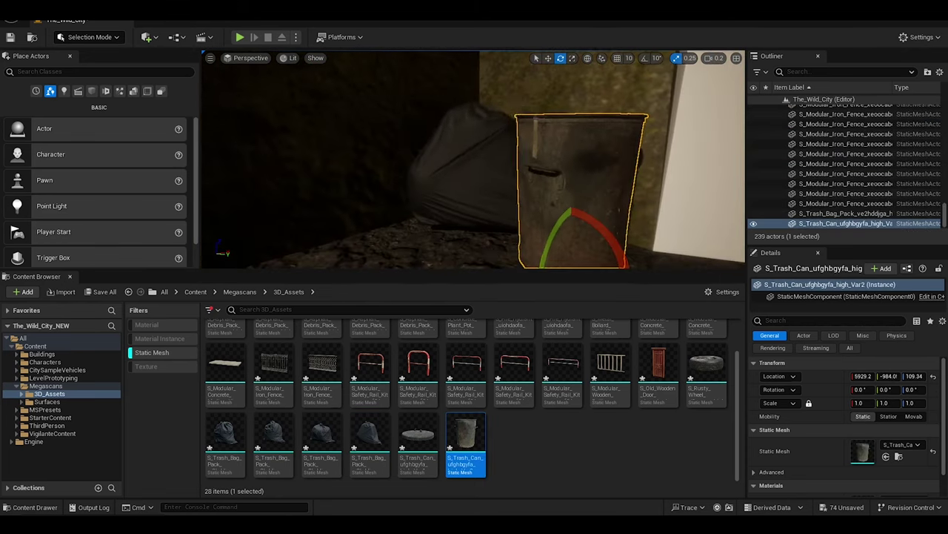
pyautogui.moveTo(417, 444); pyautogui.dragTo(534, 239)
pyautogui.click(531, 261)
pyautogui.press('w')
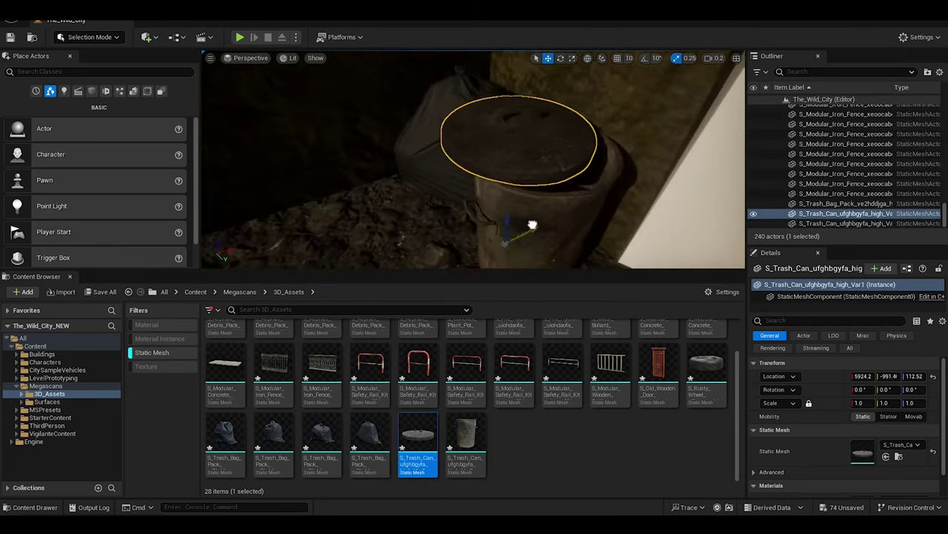
pyautogui.moveTo(322, 445); pyautogui.dragTo(538, 156)
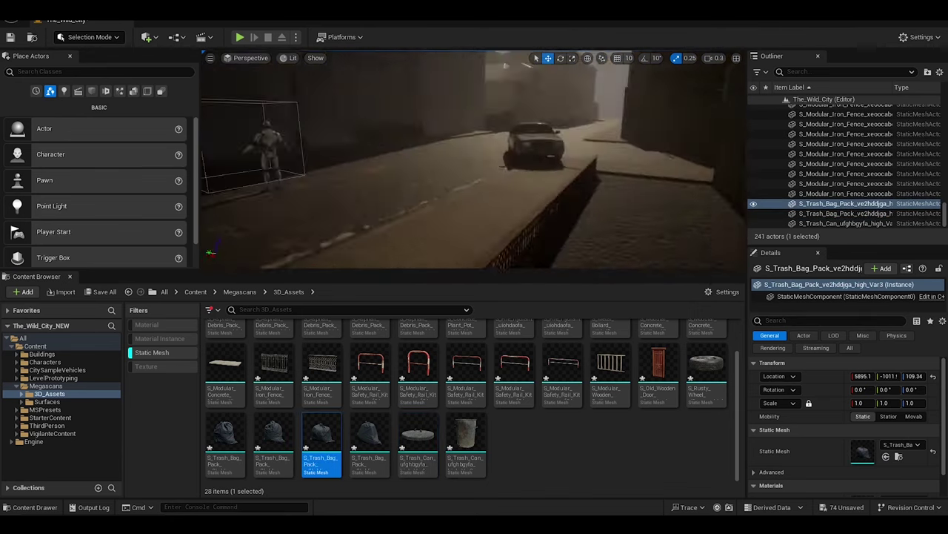
pyautogui.moveTo(475, 159)
pyautogui.mouseDown(button='right')
pyautogui.moveTo(519, 159)
pyautogui.moveTo(444, 159)
pyautogui.mouseUp(button='right')
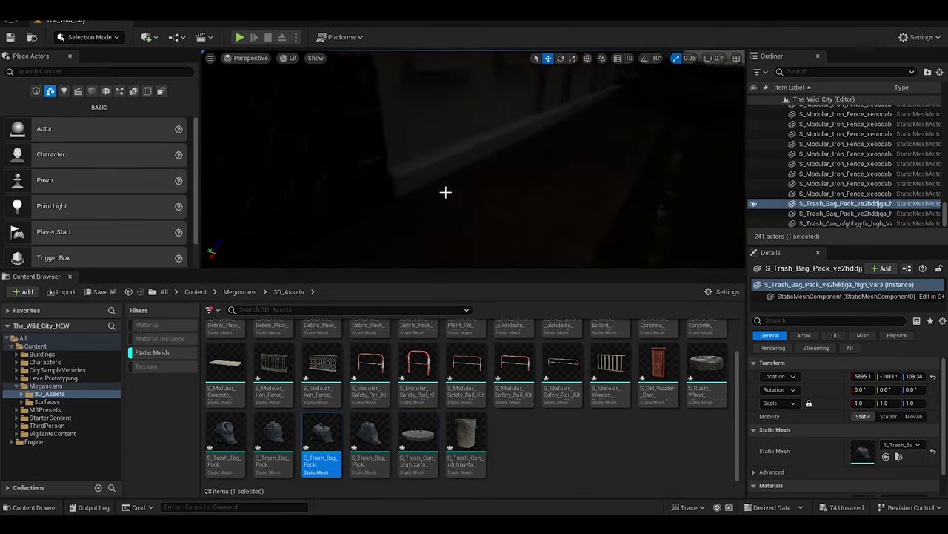
pyautogui.moveTo(432, 203); pyautogui.dragTo(398, 170)
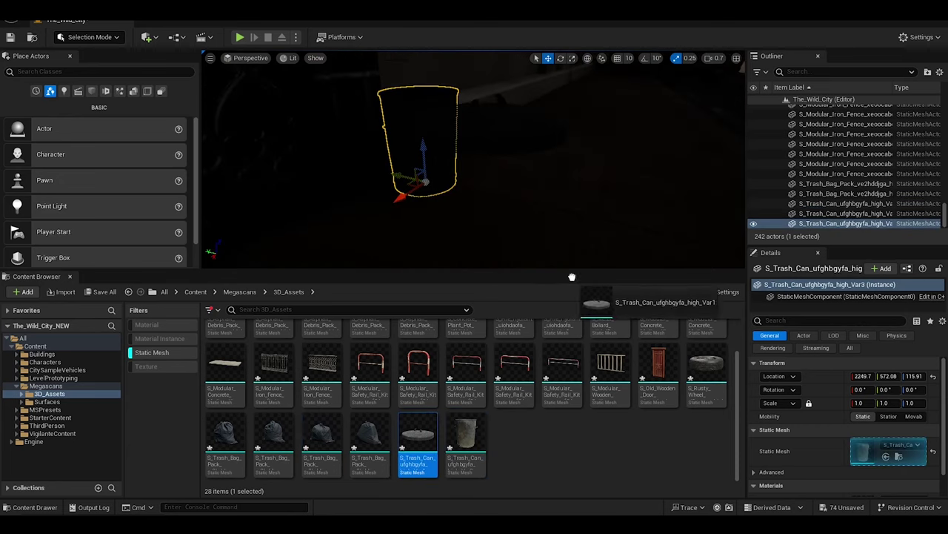
pyautogui.moveTo(572, 277); pyautogui.dragTo(563, 197)
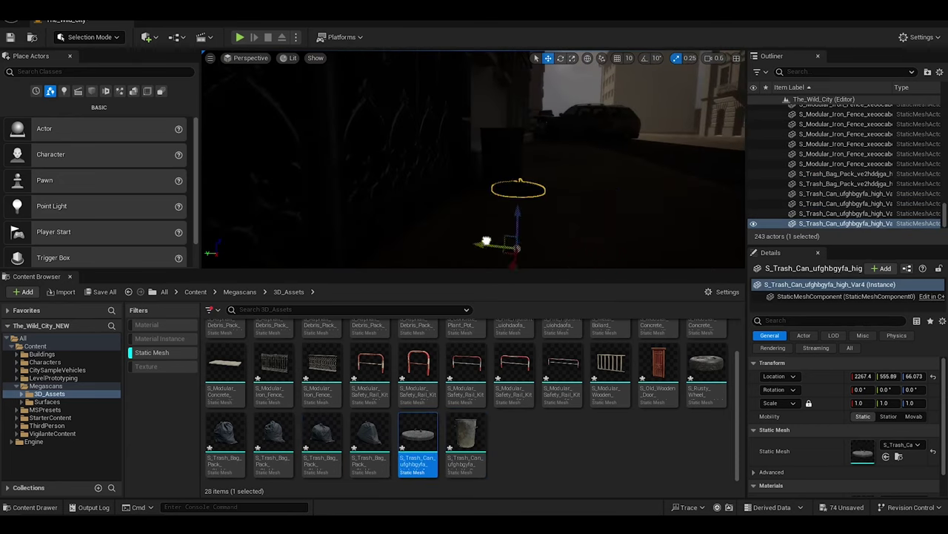
pyautogui.moveTo(486, 241); pyautogui.dragTo(499, 220)
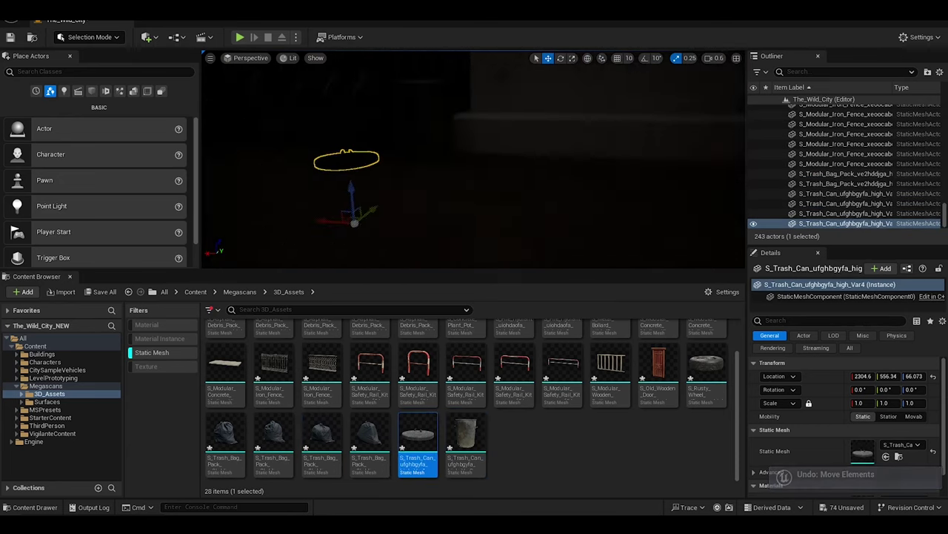
# Drop two more trash bag variants and a first S_Metal_Bollard into the street
pyautogui.moveTo(370, 443); pyautogui.dragTo(481, 193)
pyautogui.moveTo(225, 443); pyautogui.dragTo(448, 181)
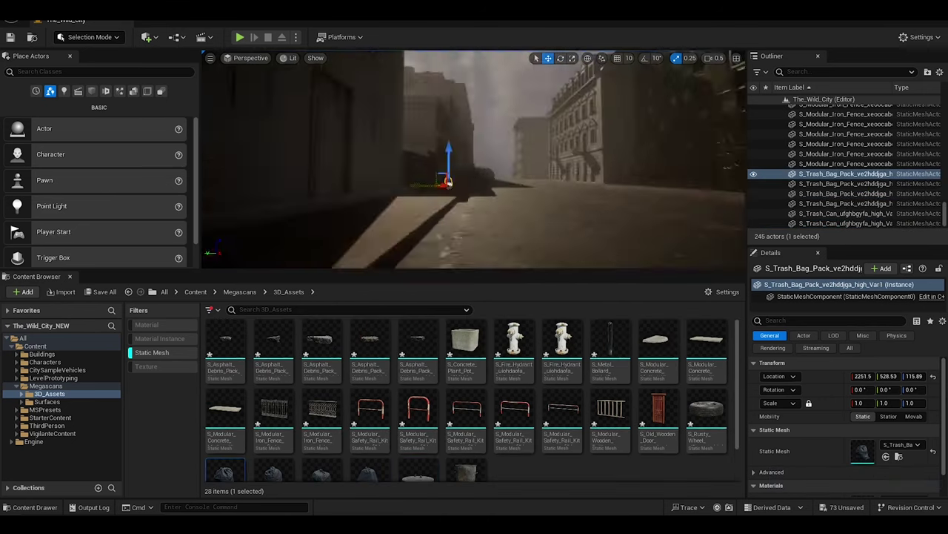
pyautogui.moveTo(448, 182)
pyautogui.mouseDown(button='right')
pyautogui.moveTo(445, 222)
pyautogui.moveTo(474, 223)
pyautogui.mouseUp(button='right')
pyautogui.moveTo(610, 348); pyautogui.dragTo(529, 234)
# Duplicate the metal bollard into an evenly spaced row along the curb
pyautogui.moveTo(529, 234); pyautogui.dragTo(500, 128, button='right')
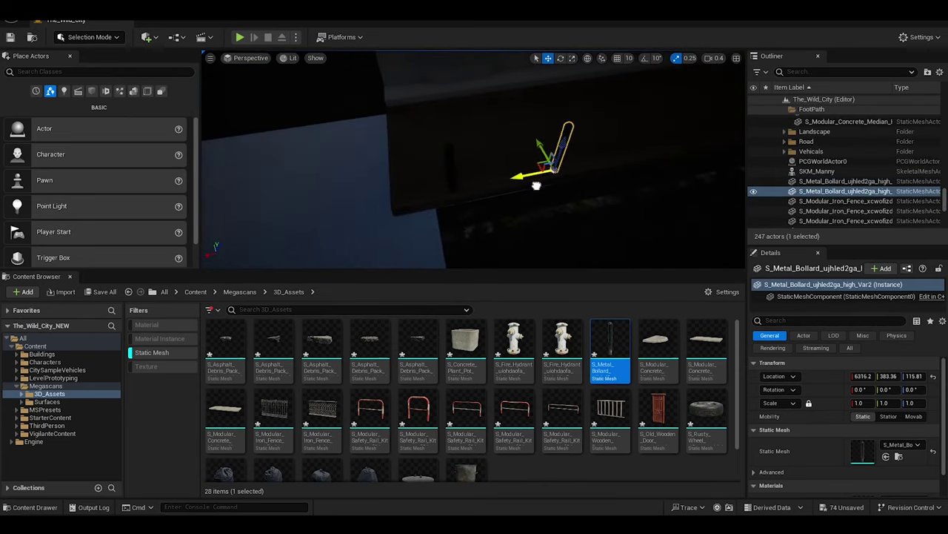
pyautogui.keyDown('shift'); pyautogui.moveTo(537, 185); pyautogui.dragTo(541, 180); pyautogui.keyUp('shift')
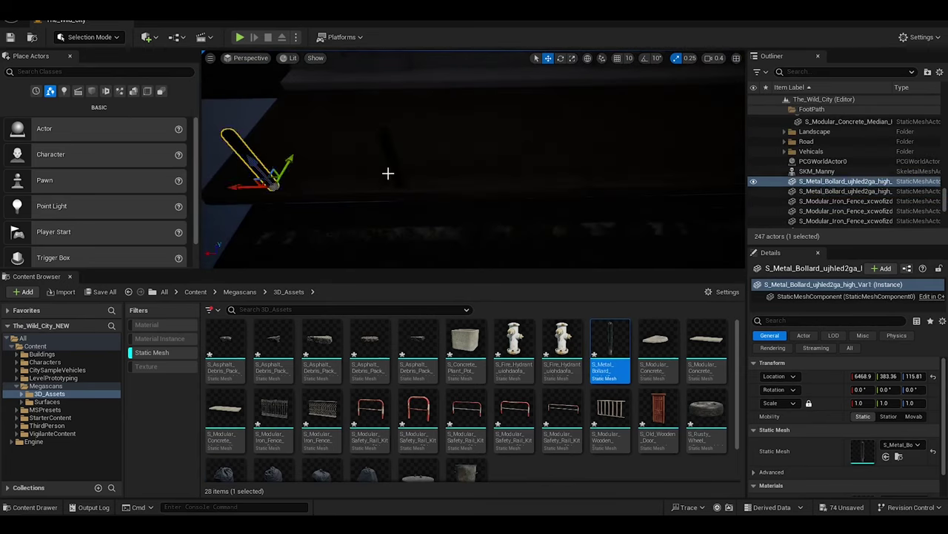
pyautogui.keyDown('alt'); pyautogui.keyDown('shift'); pyautogui.moveTo(388, 172); pyautogui.dragTo(460, 141); pyautogui.keyUp('shift'); pyautogui.keyUp('alt')
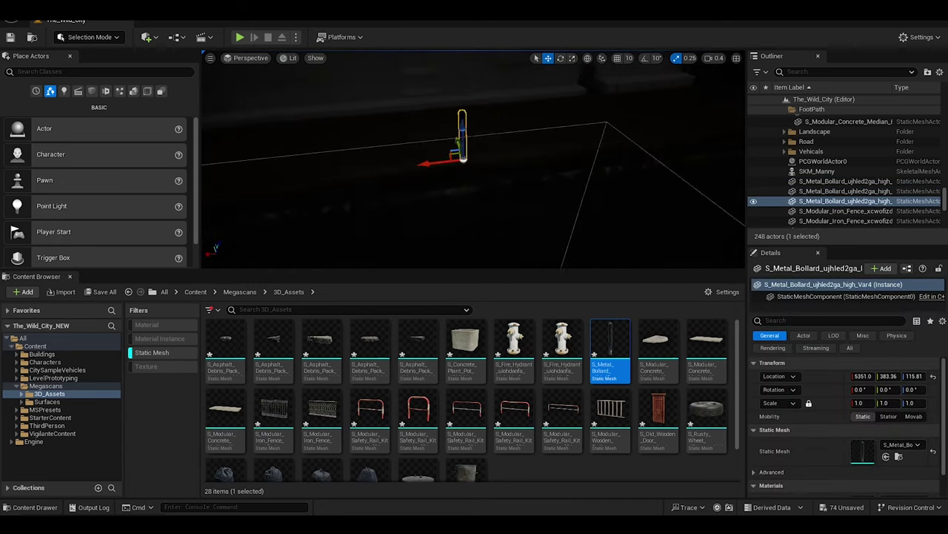
pyautogui.keyDown('shift'); pyautogui.moveTo(613, 167); pyautogui.dragTo(624, 167); pyautogui.keyUp('shift')
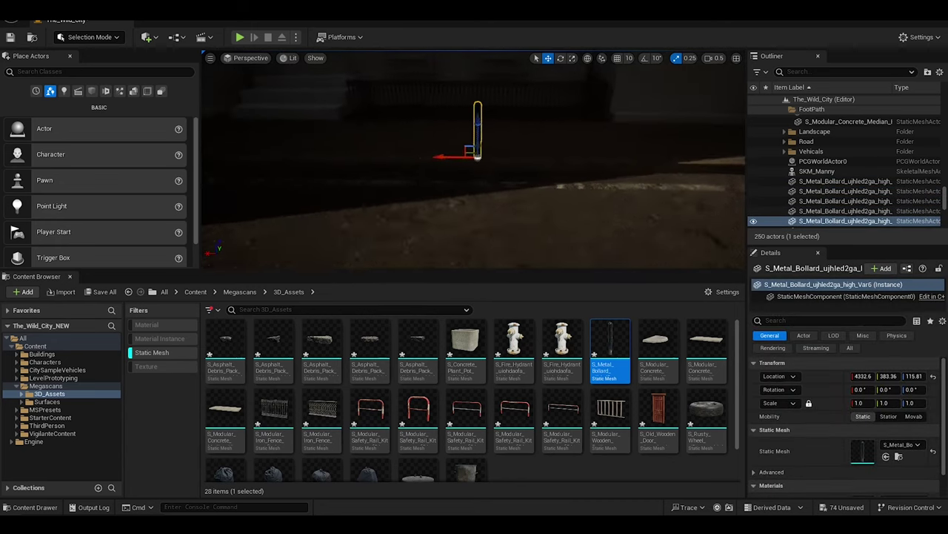
pyautogui.moveTo(439, 154)
pyautogui.keyDown('alt'); pyautogui.keyDown('shift'); pyautogui.mouseDown()
pyautogui.moveTo(388, 156)
pyautogui.moveTo(397, 178)
pyautogui.mouseUp(); pyautogui.keyUp('shift'); pyautogui.keyUp('alt')
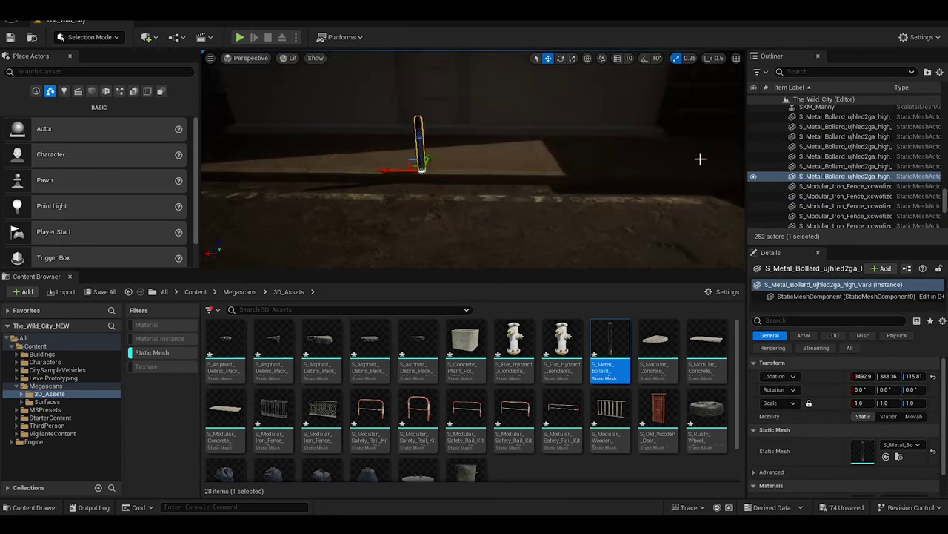
pyautogui.keyDown('shift'); pyautogui.moveTo(676, 173); pyautogui.dragTo(461, 185); pyautogui.keyUp('shift')
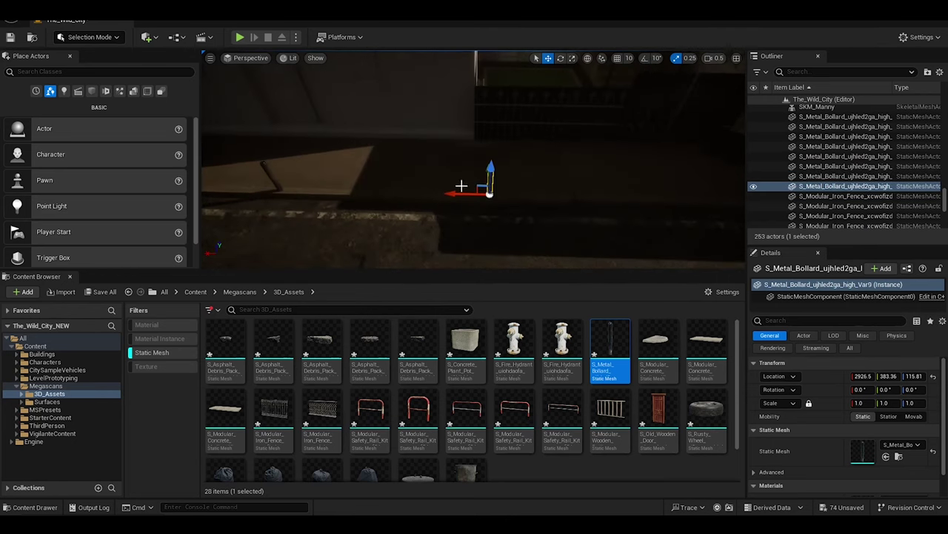
pyautogui.keyDown('alt'); pyautogui.keyDown('shift'); pyautogui.moveTo(605, 185); pyautogui.dragTo(445, 187); pyautogui.keyUp('shift'); pyautogui.keyUp('alt')
pyautogui.moveTo(572, 158)
pyautogui.keyDown('alt'); pyautogui.keyDown('shift'); pyautogui.mouseDown()
pyautogui.moveTo(501, 153)
pyautogui.moveTo(457, 186)
pyautogui.mouseUp(); pyautogui.keyUp('shift'); pyautogui.keyUp('alt')
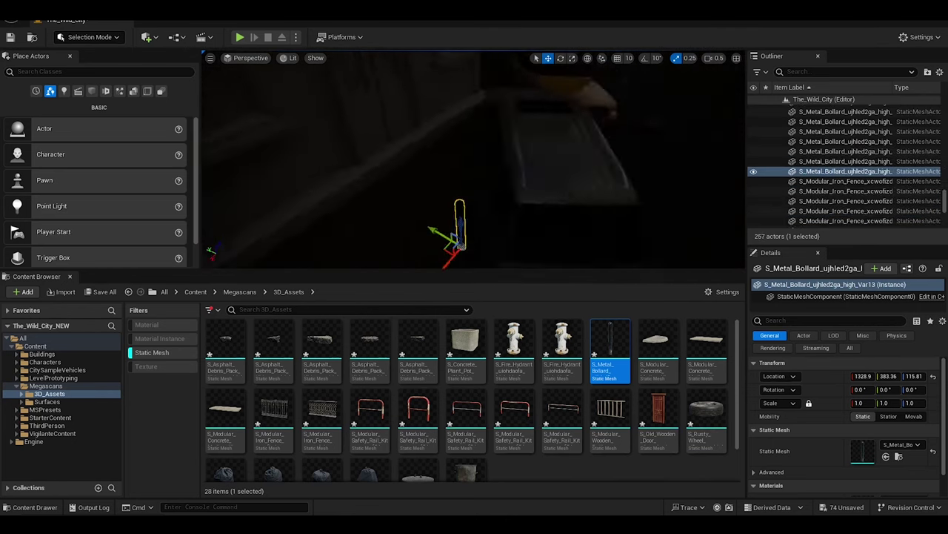
# Tip one bollard over onto its side and twist it slightly
pyautogui.moveTo(337, 130); pyautogui.dragTo(482, 177)
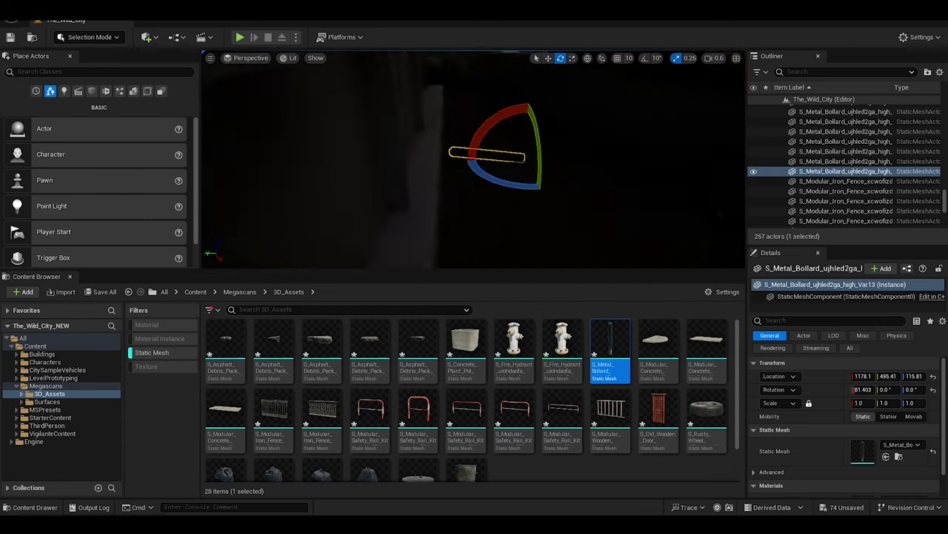
pyautogui.keyDown('shift'); pyautogui.moveTo(366, 189); pyautogui.dragTo(519, 174); pyautogui.keyUp('shift')
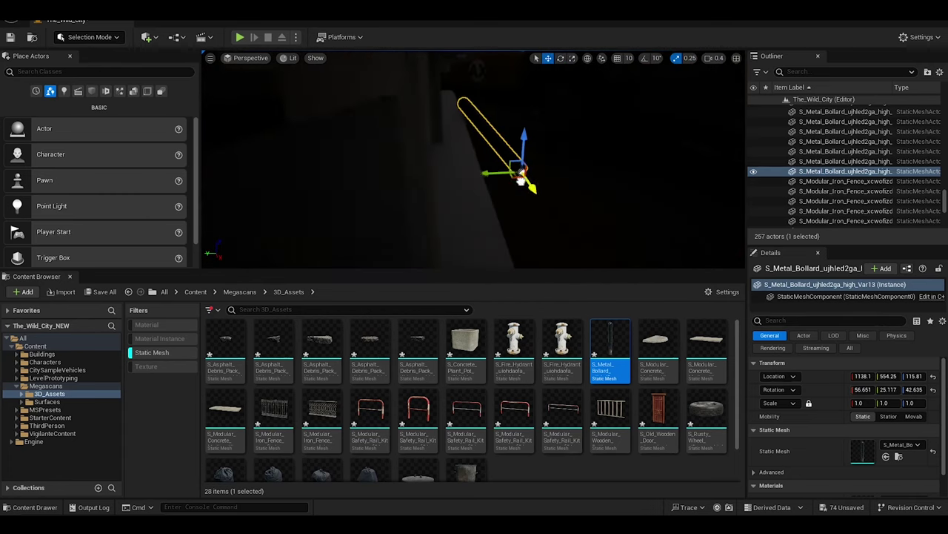
pyautogui.press('e')
pyautogui.moveTo(534, 221); pyautogui.dragTo(514, 221)
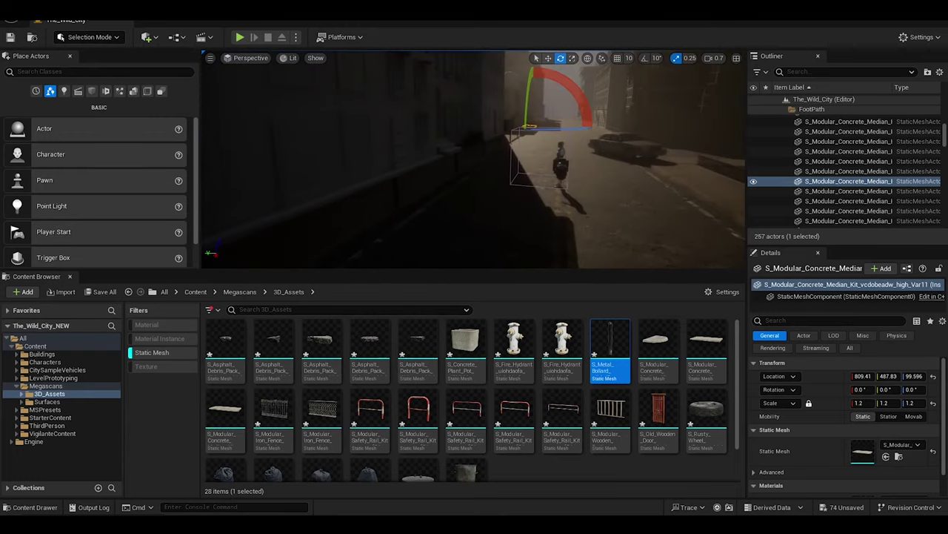
# Group all trash bags and cans into a TrashMesh outliner folder
pyautogui.moveTo(575, 184); pyautogui.dragTo(515, 209)
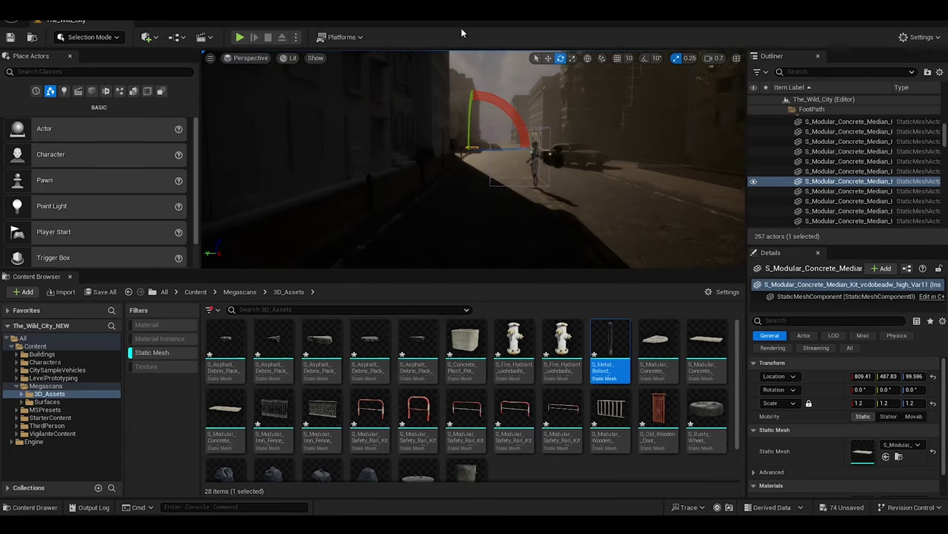
pyautogui.scroll(-5, 845, 163)
pyautogui.click(845, 223)
pyautogui.keyDown('shift'); pyautogui.click(827, 164); pyautogui.keyUp('shift')
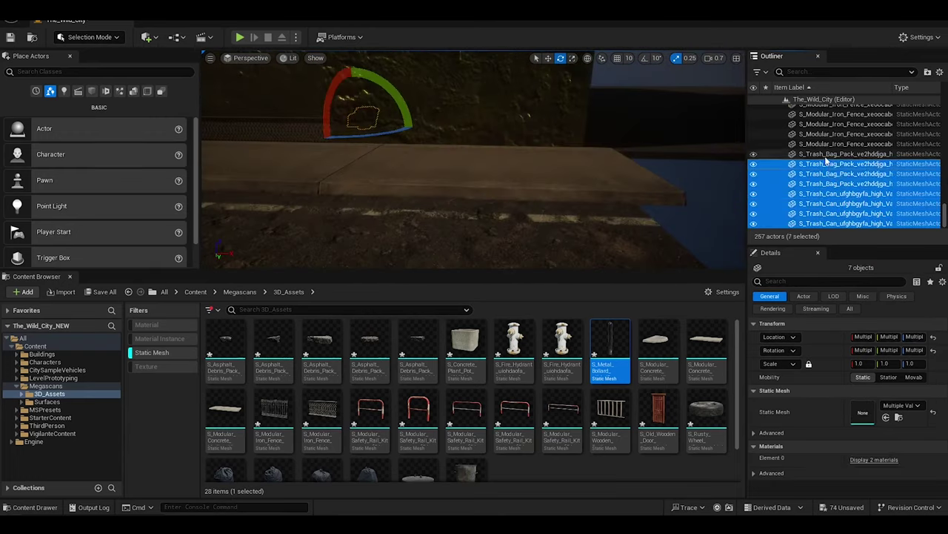
pyautogui.click(927, 73)
pyautogui.write('TrashMesh')
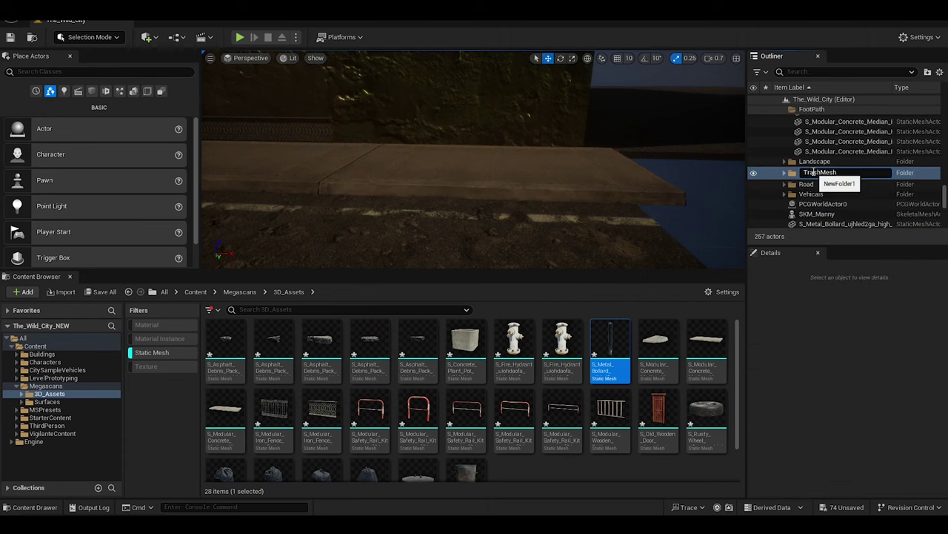
pyautogui.press('Return')
# Put the twelve metal bollards into a Metal_Bollard folder
pyautogui.scroll(5, 830, 163)
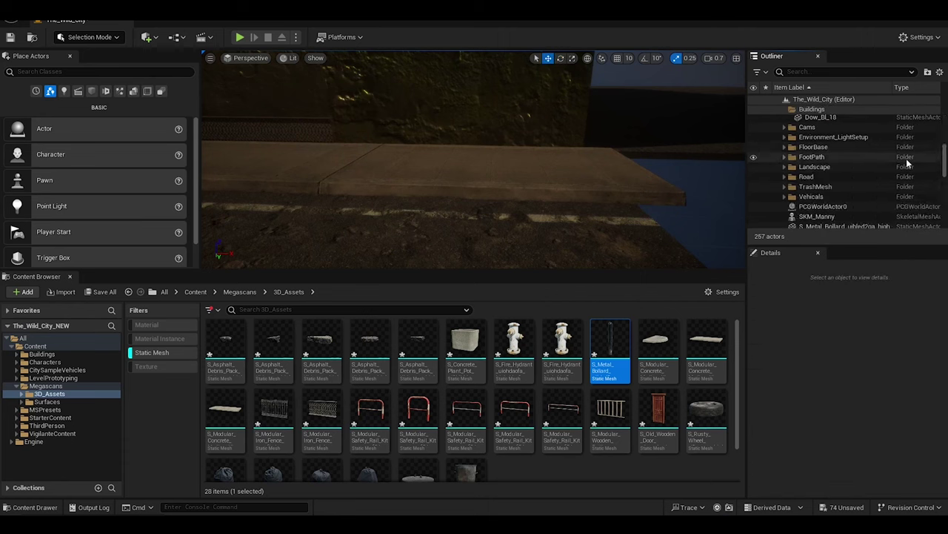
pyautogui.scroll(-5, 845, 163)
pyautogui.click(845, 143)
pyautogui.keyDown('shift'); pyautogui.click(844, 161); pyautogui.keyUp('shift')
pyautogui.press('f')
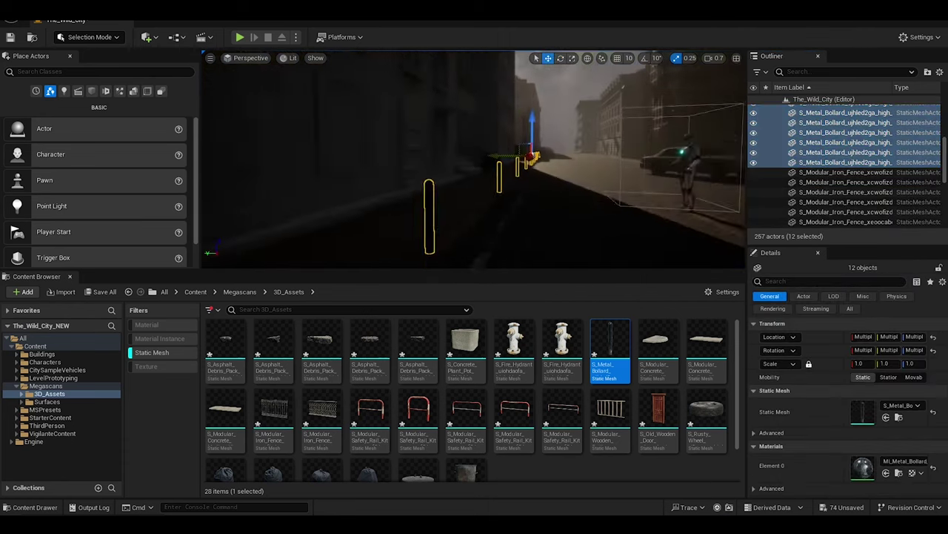
pyautogui.click(927, 73)
pyautogui.write('Metal_Bolla')
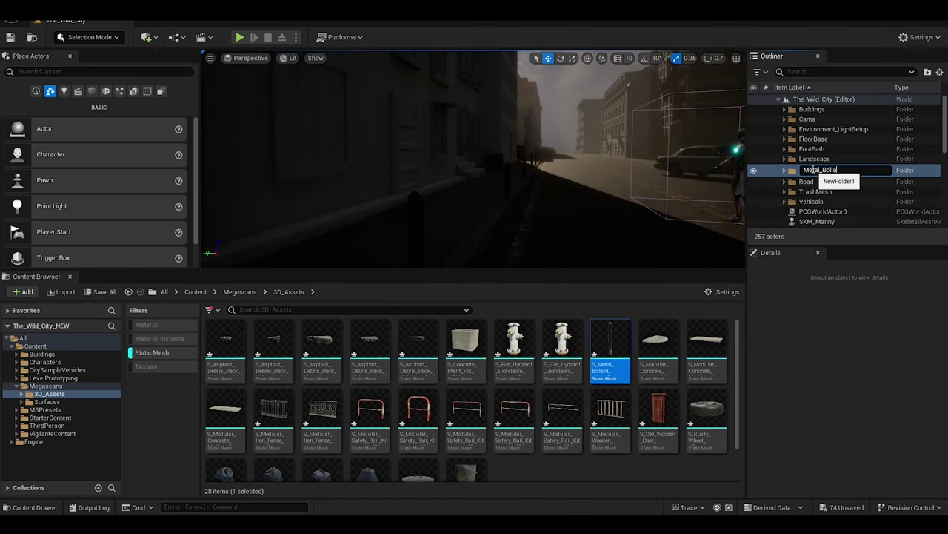
pyautogui.write('rd')
pyautogui.press('Return')
pyautogui.click(784, 170)
pyautogui.press('Return')
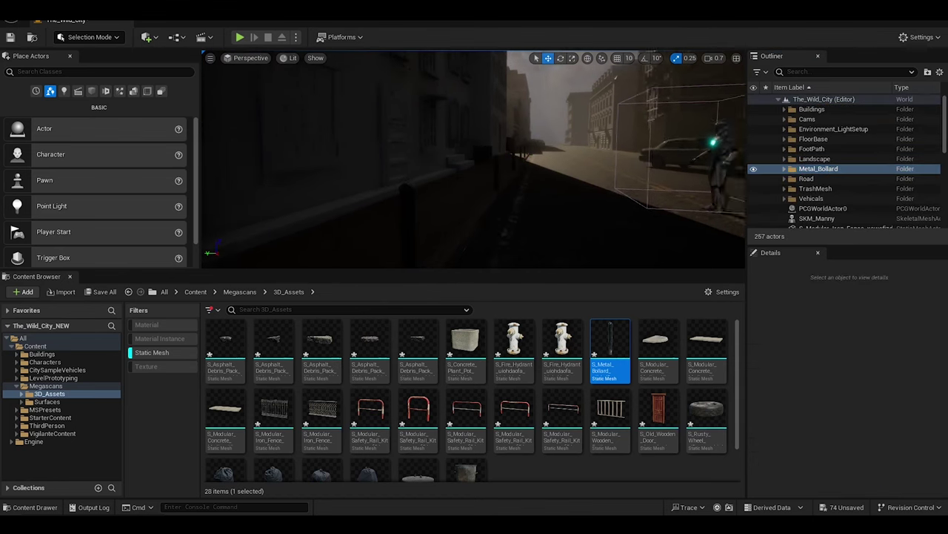
# Put the 25 iron fence pieces into an Iron_Fance folder
pyautogui.moveTo(469, 204); pyautogui.dragTo(448, 210, button='right')
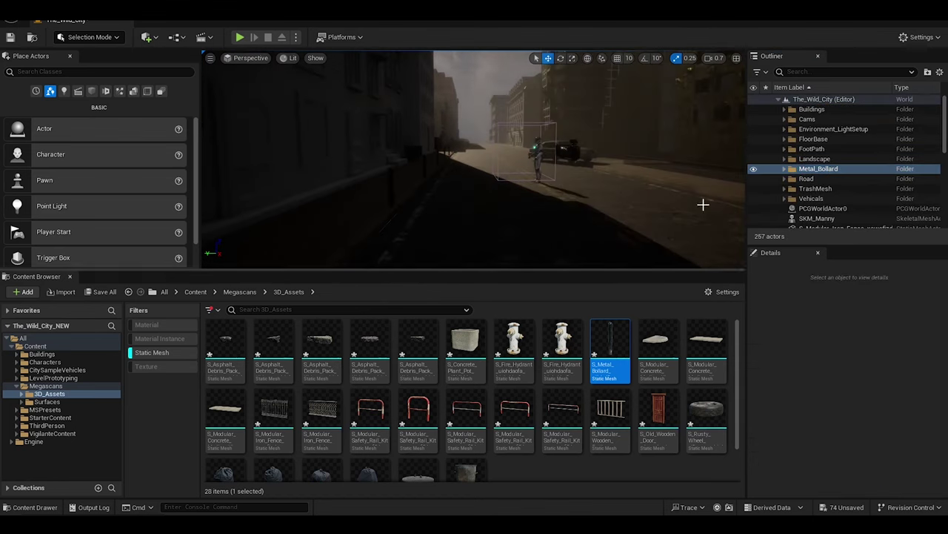
pyautogui.click(845, 154)
pyautogui.keyDown('shift'); pyautogui.click(845, 223); pyautogui.keyUp('shift')
pyautogui.press('f')
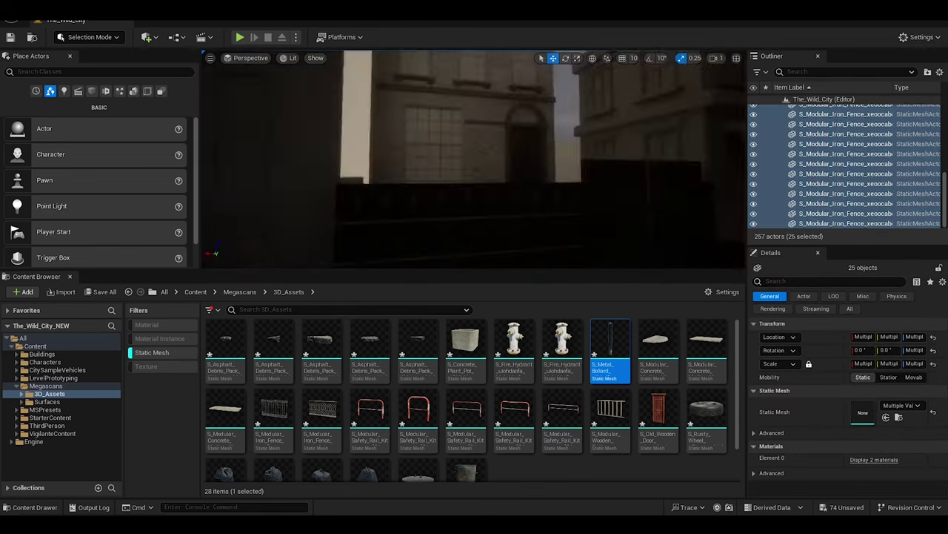
pyautogui.click(928, 71)
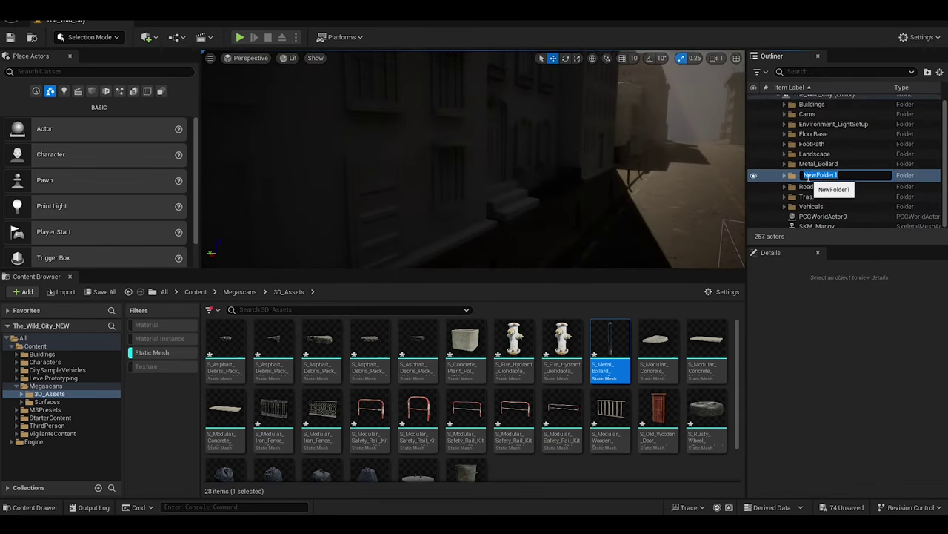
pyautogui.write('Fence')
pyautogui.press('Return')
# Save all unsaved level content
pyautogui.moveTo(474, 160); pyautogui.dragTo(571, 180, button='right')
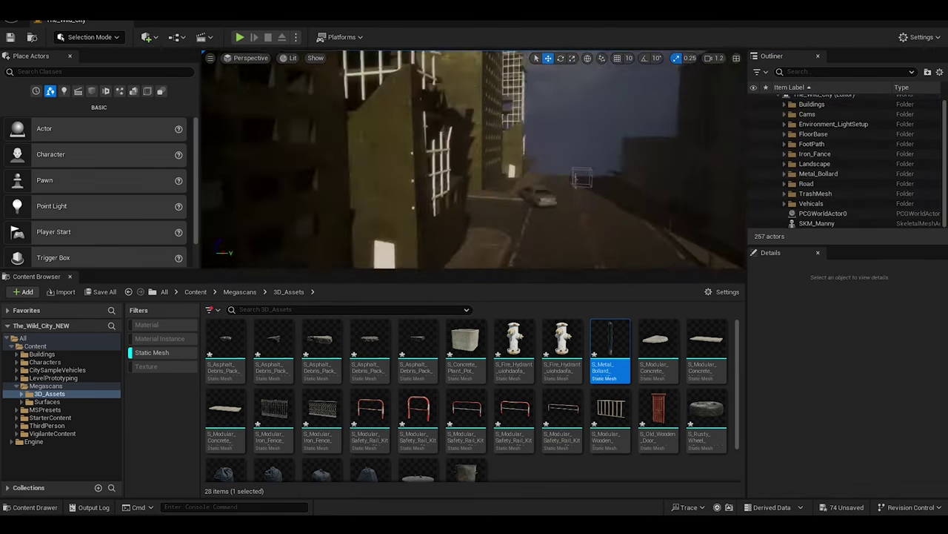
pyautogui.hotkey('ctrl', 's')
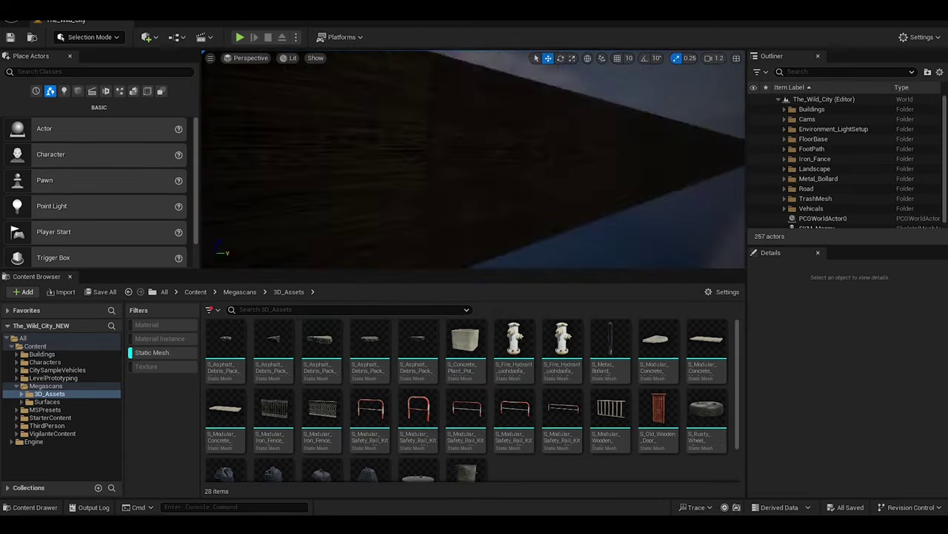
pyautogui.moveTo(474, 160); pyautogui.dragTo(415, 163, button='right')
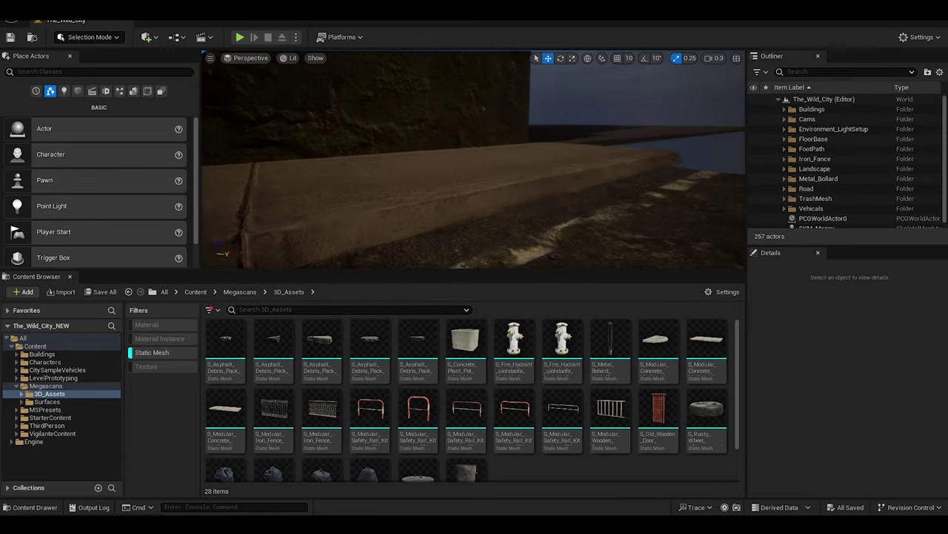
# Place a new S_Metal_Bollard on the second curb stretch, slide it into line, and frame it
pyautogui.moveTo(483, 183); pyautogui.dragTo(607, 178)
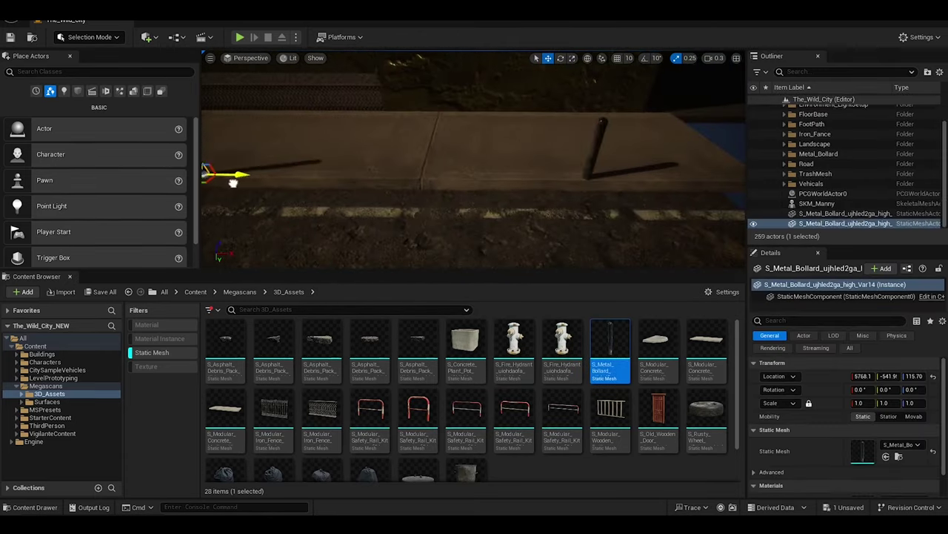
pyautogui.moveTo(233, 182); pyautogui.dragTo(564, 163)
pyautogui.moveTo(280, 169); pyautogui.dragTo(502, 164, button='right')
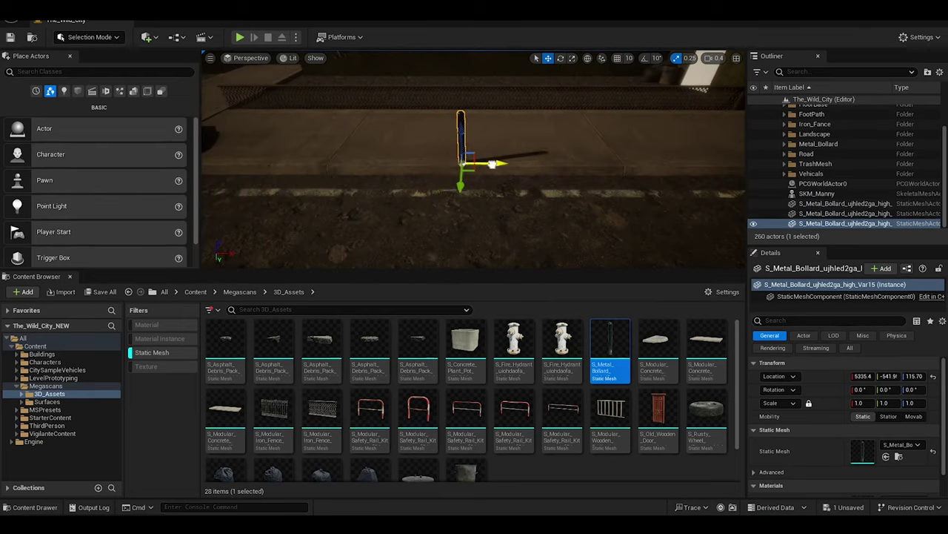
pyautogui.moveTo(446, 195); pyautogui.dragTo(333, 186, button='right')
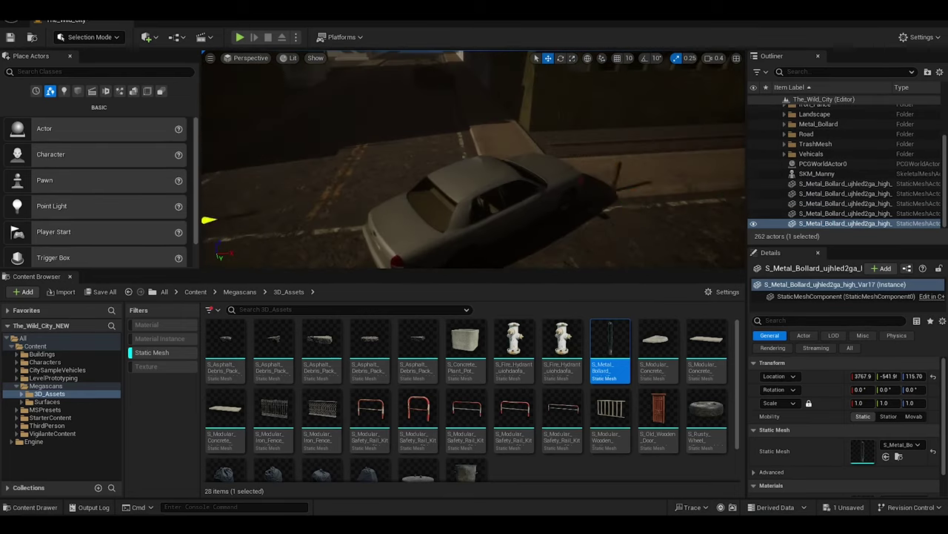
pyautogui.press('f')
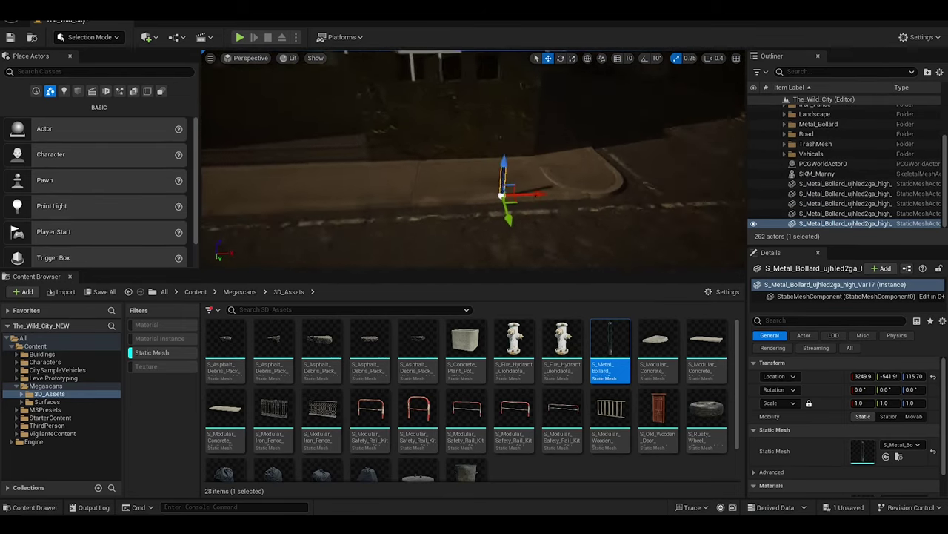
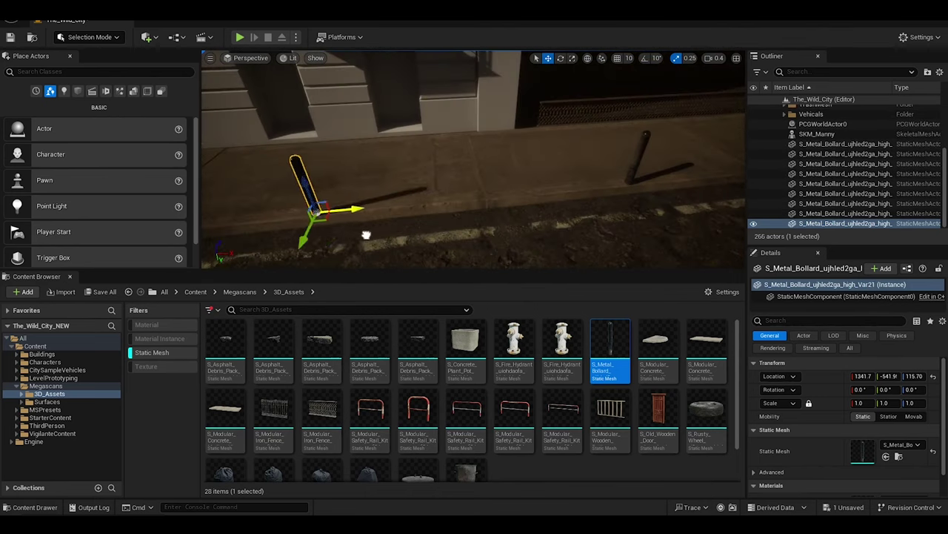
# Alt-drag bollard copies at about 1000-unit spacing down the first curb
pyautogui.keyDown('alt'); pyautogui.moveTo(671, 195); pyautogui.dragTo(410, 189); pyautogui.keyUp('alt')
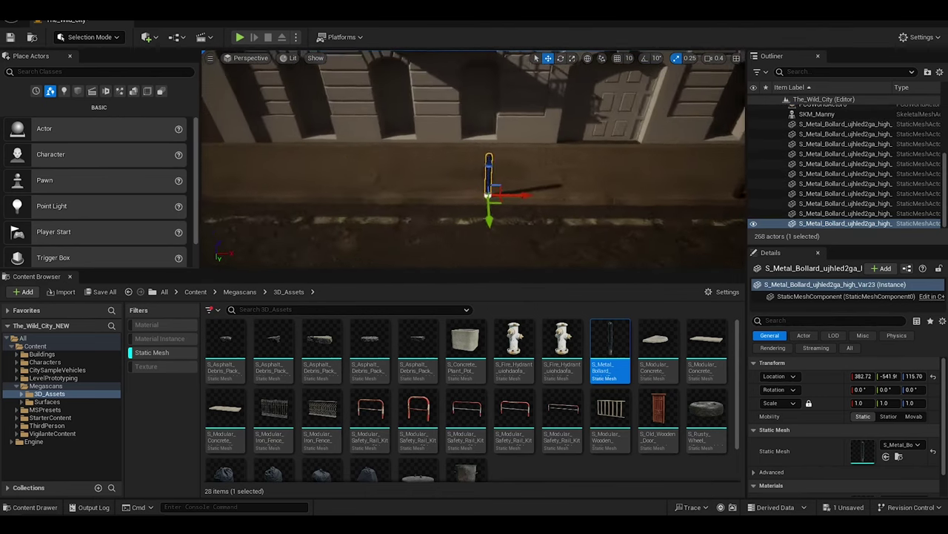
pyautogui.moveTo(398, 223); pyautogui.dragTo(323, 222, button='right')
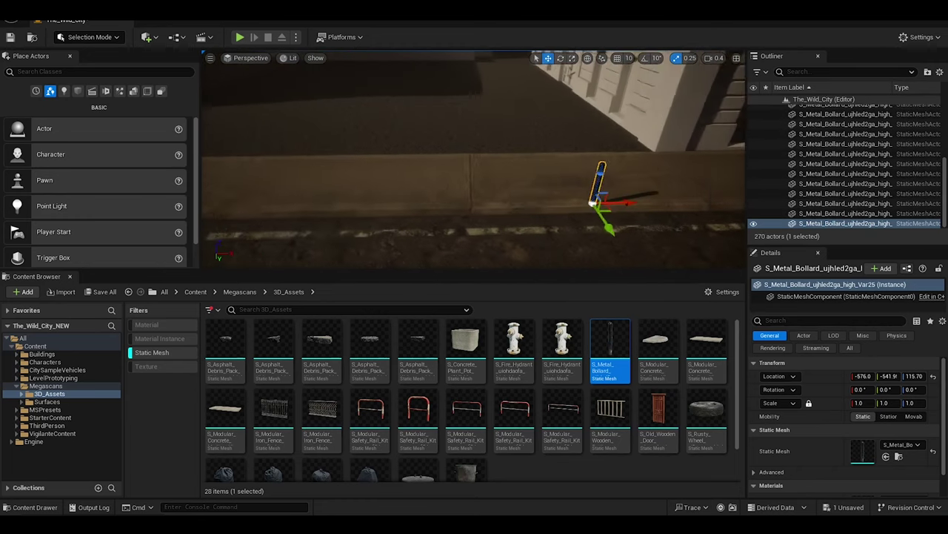
pyautogui.moveTo(413, 237); pyautogui.dragTo(594, 232, button='right')
pyautogui.moveTo(410, 242); pyautogui.dragTo(627, 234, button='right')
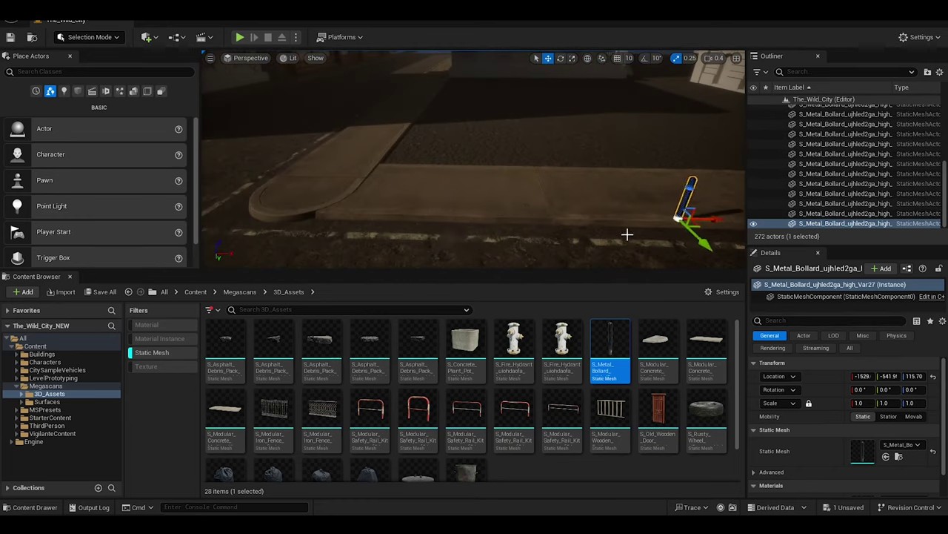
pyautogui.moveTo(458, 246)
pyautogui.keyDown('alt'); pyautogui.keyDown('shift'); pyautogui.mouseDown()
pyautogui.moveTo(488, 224)
pyautogui.moveTo(432, 235)
pyautogui.mouseUp(); pyautogui.keyUp('shift'); pyautogui.keyUp('alt')
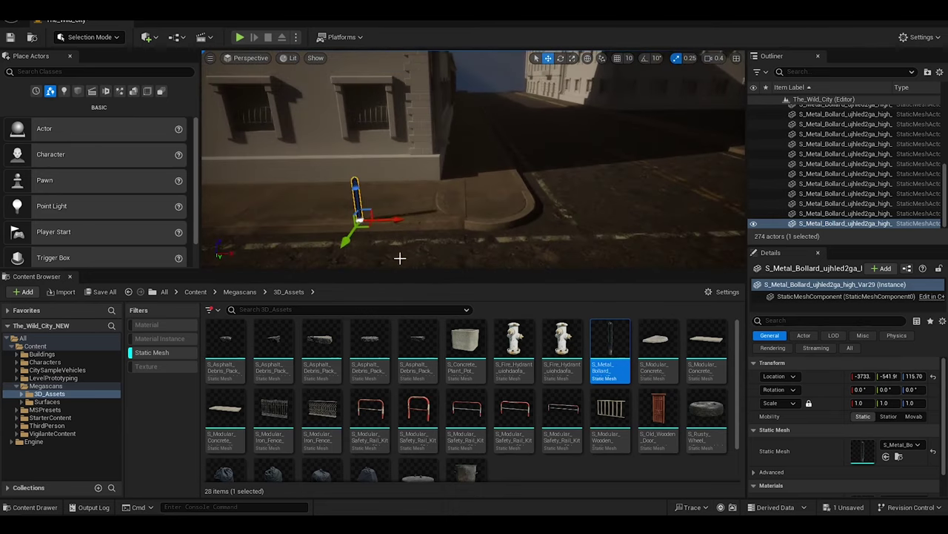
pyautogui.moveTo(432, 235); pyautogui.dragTo(477, 210, button='right')
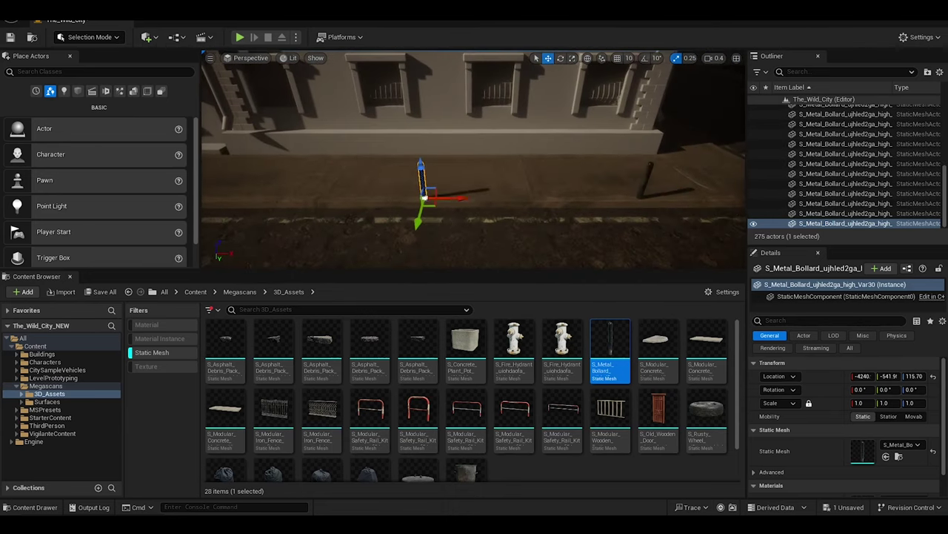
pyautogui.keyDown('alt'); pyautogui.keyDown('shift'); pyautogui.moveTo(445, 197); pyautogui.dragTo(682, 211); pyautogui.keyUp('shift'); pyautogui.keyUp('alt')
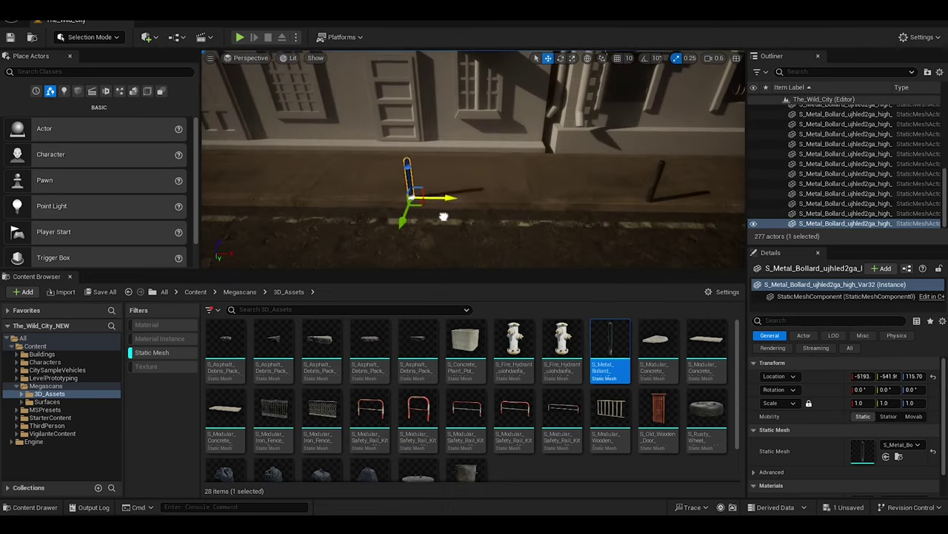
pyautogui.keyDown('alt'); pyautogui.keyDown('shift'); pyautogui.moveTo(444, 216); pyautogui.dragTo(438, 213); pyautogui.keyUp('shift'); pyautogui.keyUp('alt')
pyautogui.moveTo(438, 214); pyautogui.dragTo(333, 223, button='right')
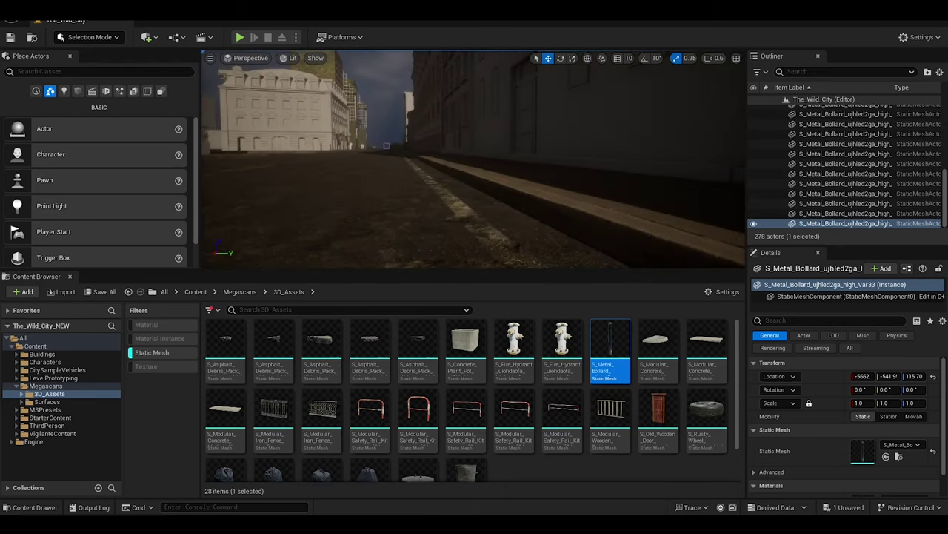
pyautogui.scroll(5, 845, 163)
# Select the Metal_Bollard group, then copy a bollard onto the opposite curb and add more copies
pyautogui.keyDown('shift'); pyautogui.click(830, 207); pyautogui.keyUp('shift')
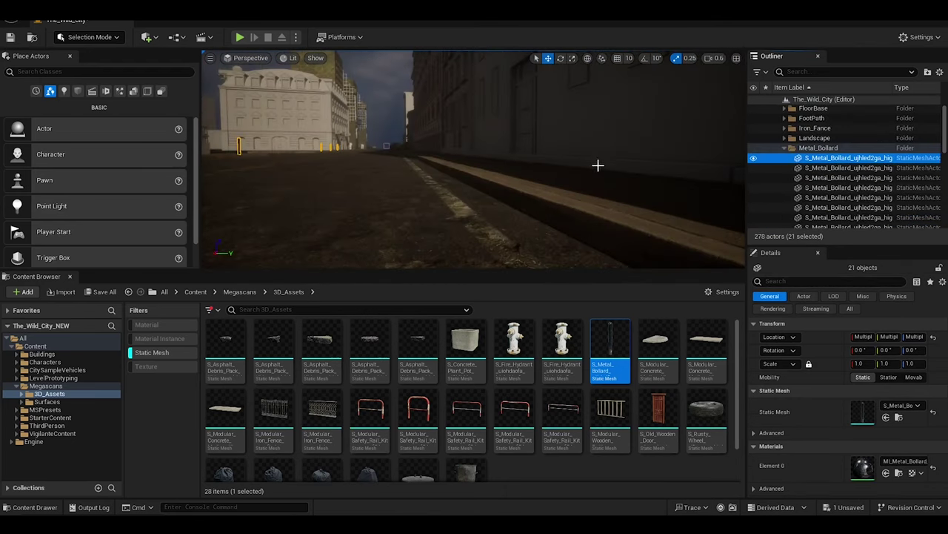
pyautogui.moveTo(598, 166); pyautogui.dragTo(494, 244, button='right')
pyautogui.click(483, 167)
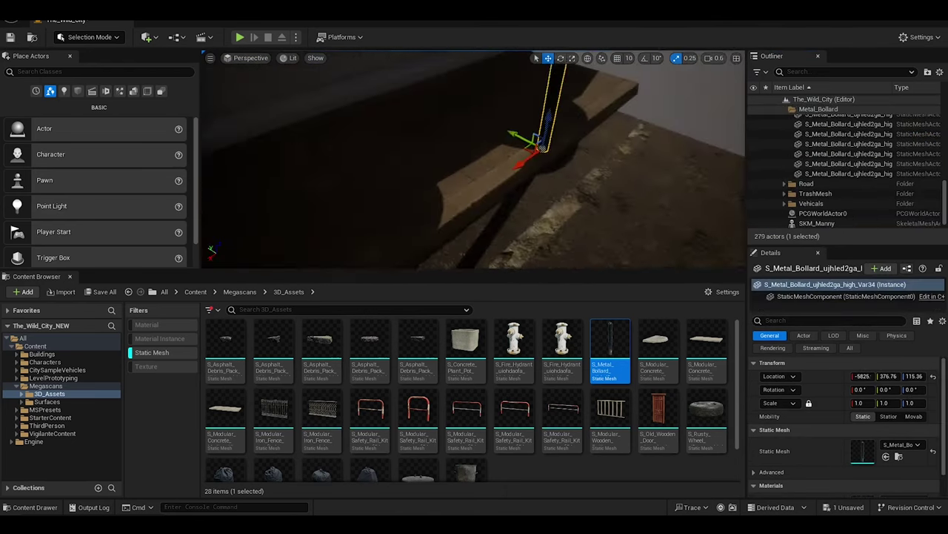
pyautogui.moveTo(483, 166); pyautogui.dragTo(466, 201, button='right')
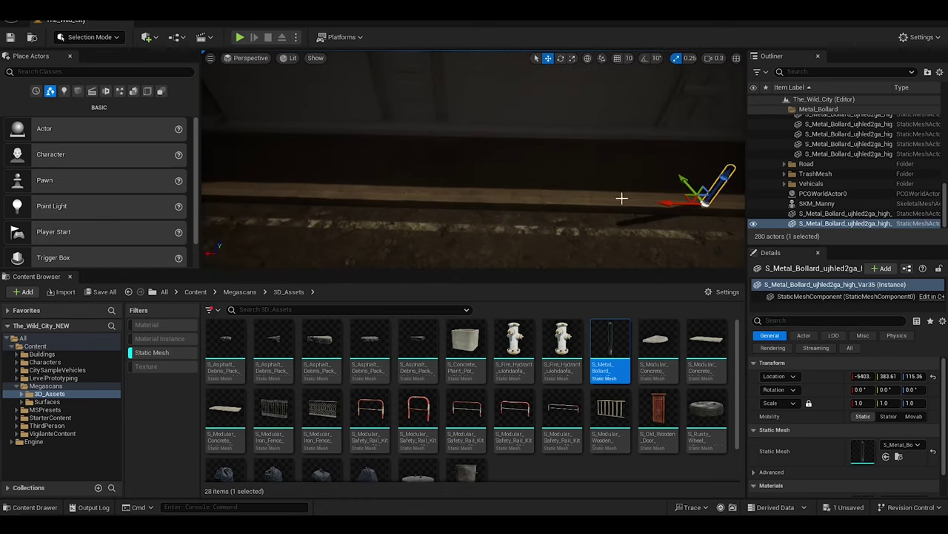
pyautogui.keyDown('alt'); pyautogui.moveTo(667, 201); pyautogui.dragTo(437, 211); pyautogui.keyUp('alt')
pyautogui.moveTo(437, 211); pyautogui.dragTo(518, 205, button='right')
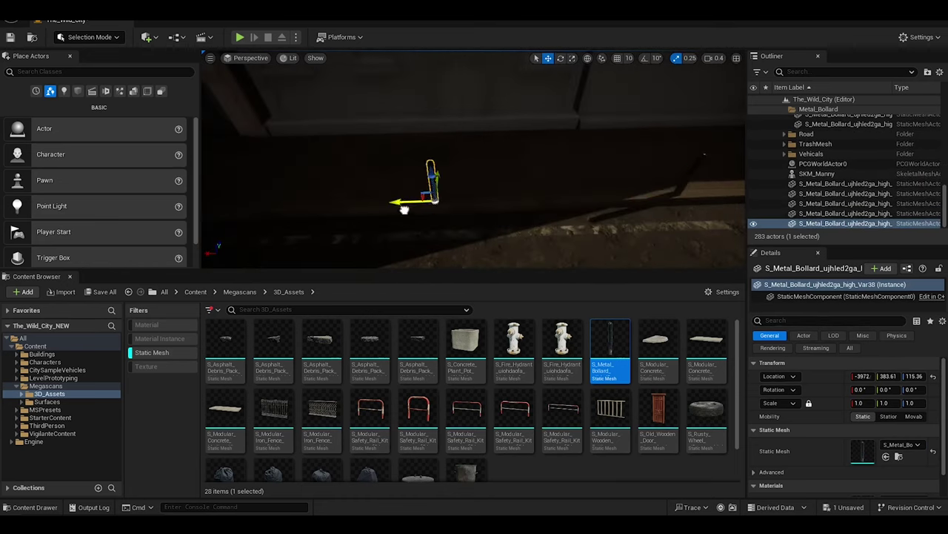
pyautogui.keyDown('alt'); pyautogui.moveTo(552, 197); pyautogui.dragTo(389, 199); pyautogui.keyUp('alt')
pyautogui.moveTo(389, 198); pyautogui.dragTo(604, 163, button='right')
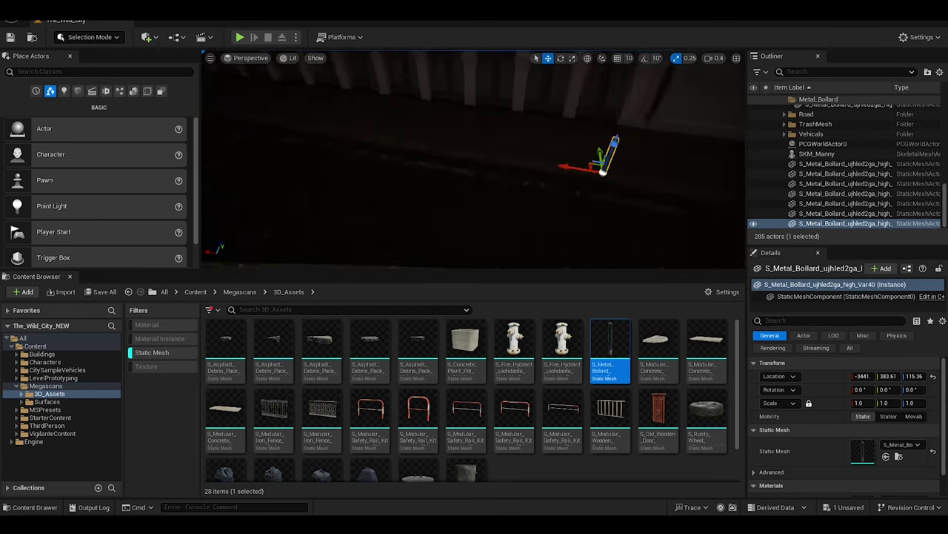
pyautogui.keyDown('alt'); pyautogui.moveTo(604, 163); pyautogui.dragTo(369, 165); pyautogui.keyUp('alt')
# Nudge the opposite-curb bollards into line and extend that row with more copies
pyautogui.moveTo(393, 169); pyautogui.dragTo(568, 228, button='right')
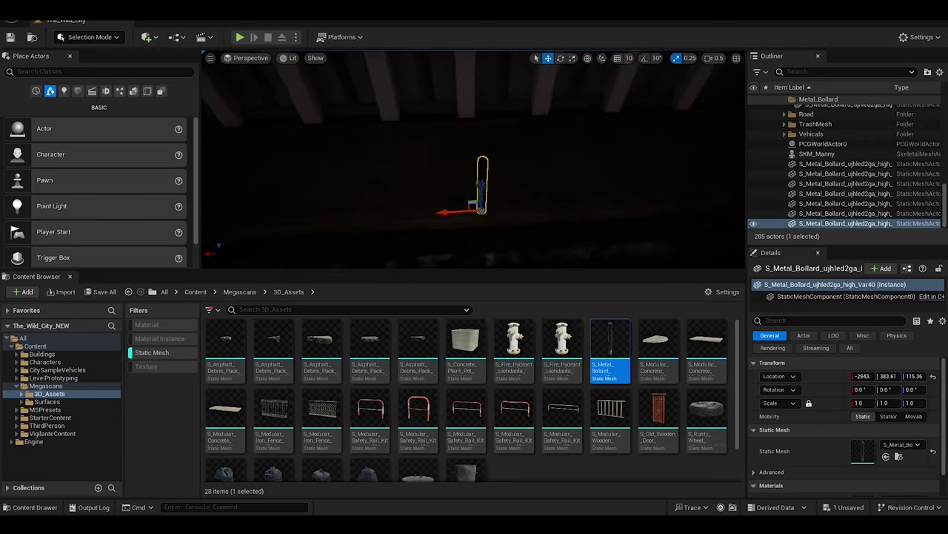
pyautogui.keyDown('alt'); pyautogui.moveTo(567, 226); pyautogui.dragTo(434, 181); pyautogui.keyUp('alt')
pyautogui.moveTo(435, 180); pyautogui.dragTo(624, 180, button='right')
pyautogui.keyDown('alt'); pyautogui.moveTo(625, 180); pyautogui.dragTo(392, 205); pyautogui.keyUp('alt')
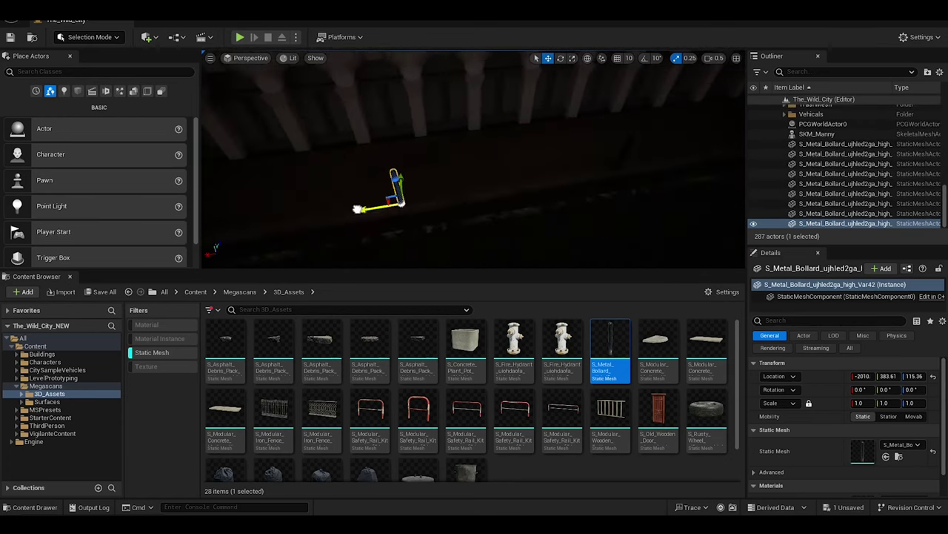
pyautogui.moveTo(392, 205); pyautogui.dragTo(493, 194, button='right')
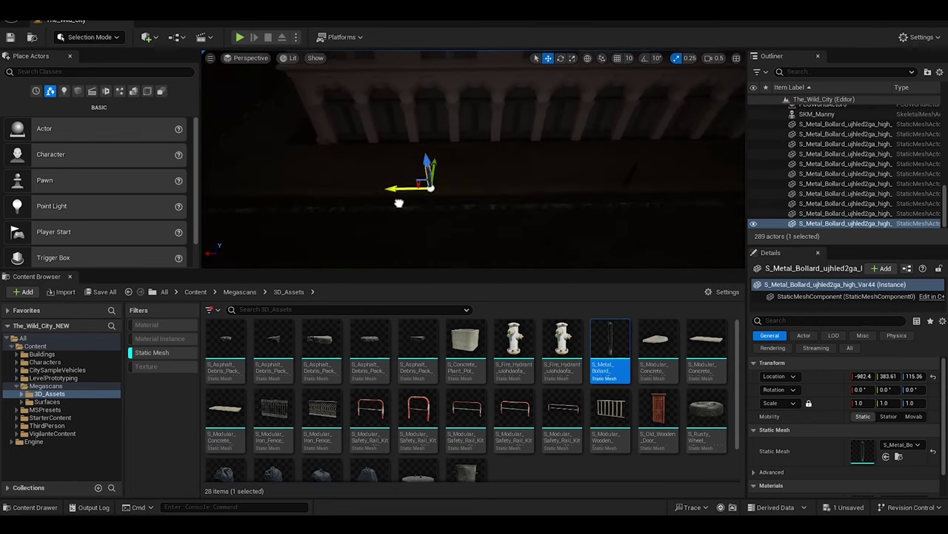
pyautogui.keyDown('alt'); pyautogui.moveTo(455, 189); pyautogui.dragTo(458, 189); pyautogui.keyUp('alt')
pyautogui.rightClick(542, 186)
pyautogui.moveTo(405, 169); pyautogui.dragTo(593, 189, button='right')
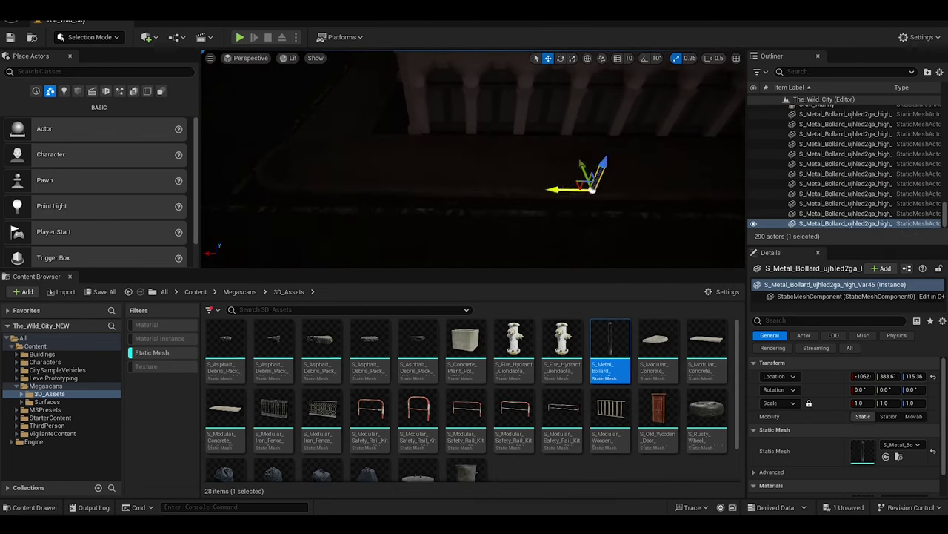
pyautogui.moveTo(474, 178)
pyautogui.mouseDown(button='right')
pyautogui.moveTo(445, 170)
pyautogui.moveTo(444, 148)
pyautogui.moveTo(415, 148)
pyautogui.mouseUp(button='right')
# Frame the latest 12 bollards, place a new one, and switch the viewport to Unlit
pyautogui.keyDown('shift'); pyautogui.click(845, 114); pyautogui.keyUp('shift')
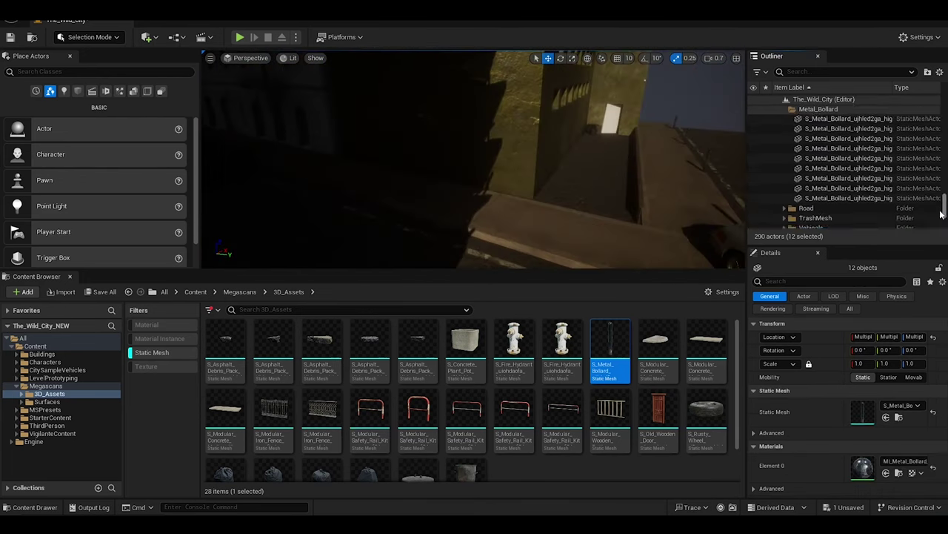
pyautogui.scroll(-2, 943, 209)
pyautogui.scroll(3, 943, 208)
pyautogui.press('f')
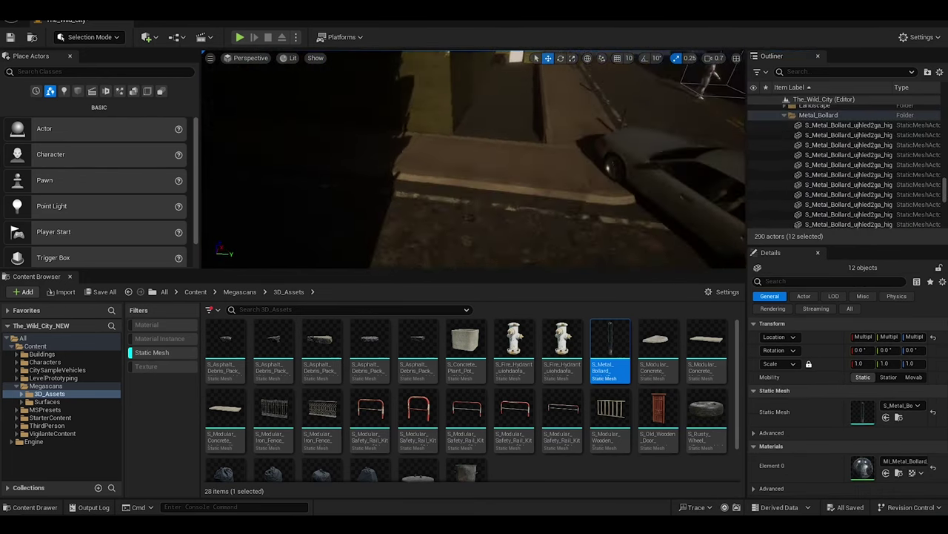
pyautogui.moveTo(485, 183); pyautogui.dragTo(485, 185)
pyautogui.moveTo(485, 185); pyautogui.dragTo(474, 193, button='right')
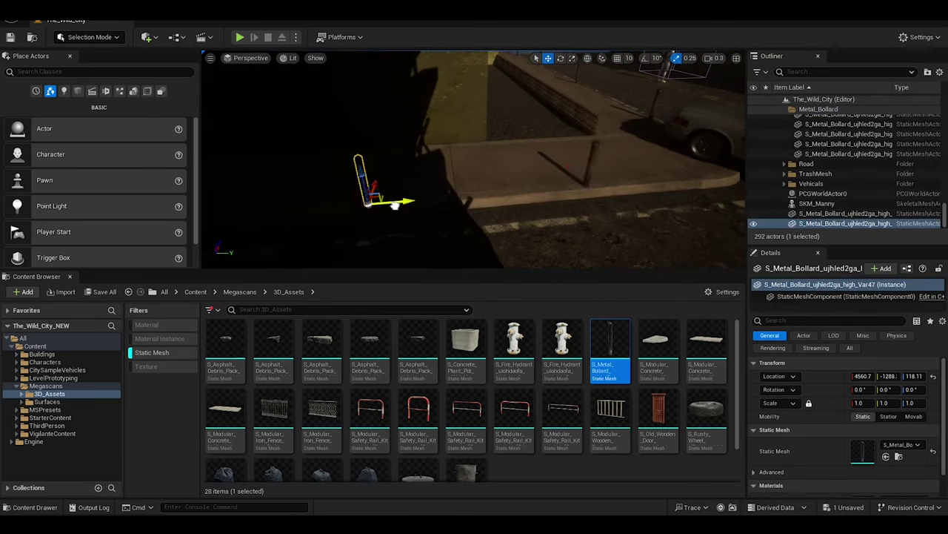
pyautogui.click(293, 58)
pyautogui.click(317, 97)
# Duplicate the bollard along the sidewalk and select the row's 11 bollards
pyautogui.moveTo(529, 205)
pyautogui.keyDown('alt'); pyautogui.mouseDown()
pyautogui.moveTo(484, 190)
pyautogui.moveTo(566, 201)
pyautogui.mouseUp(); pyautogui.keyUp('alt')
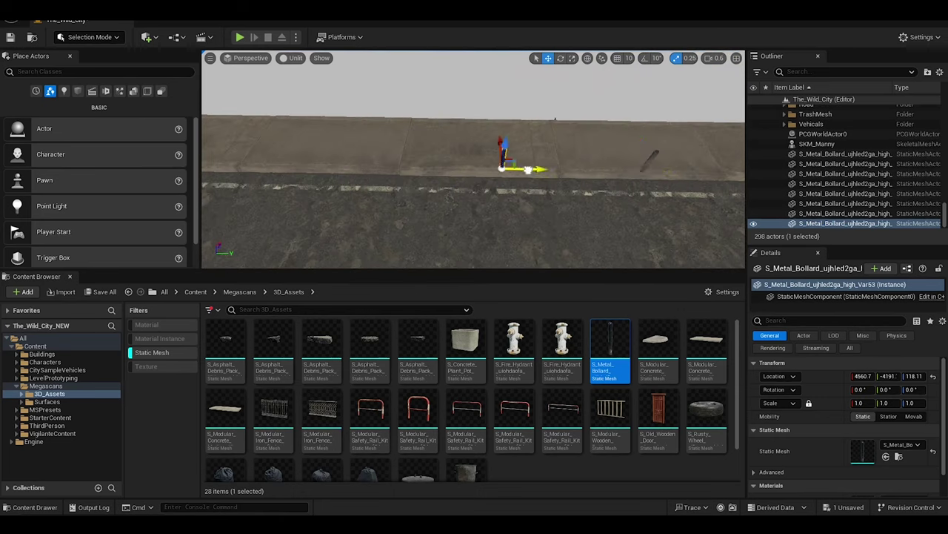
pyautogui.keyDown('alt'); pyautogui.moveTo(608, 177); pyautogui.dragTo(412, 180); pyautogui.keyUp('alt')
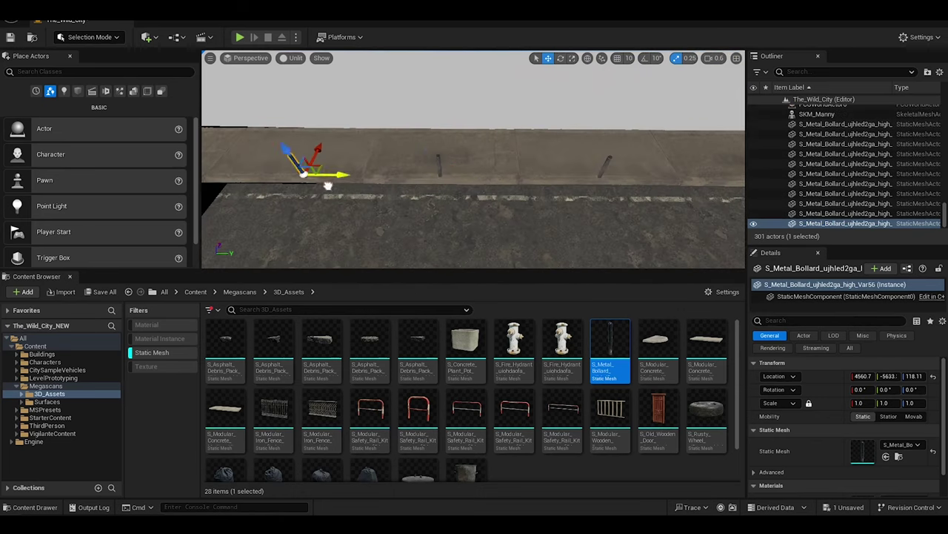
pyautogui.moveTo(328, 185); pyautogui.dragTo(328, 185, button='right')
pyautogui.keyDown('shift'); pyautogui.click(890, 124); pyautogui.keyUp('shift')
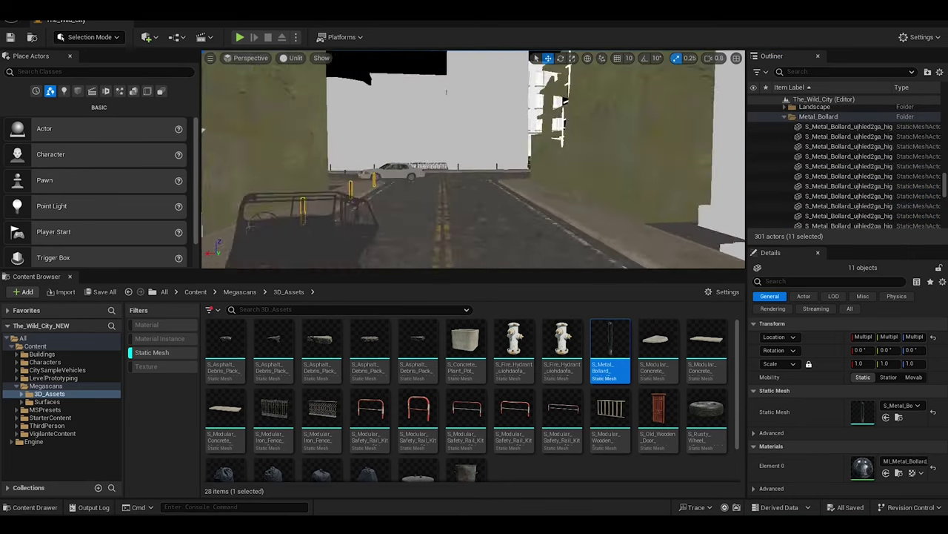
# Drop S_Metal_Bollard onto the curb and copy it along in 300-unit steps
pyautogui.moveTo(526, 219); pyautogui.dragTo(526, 219)
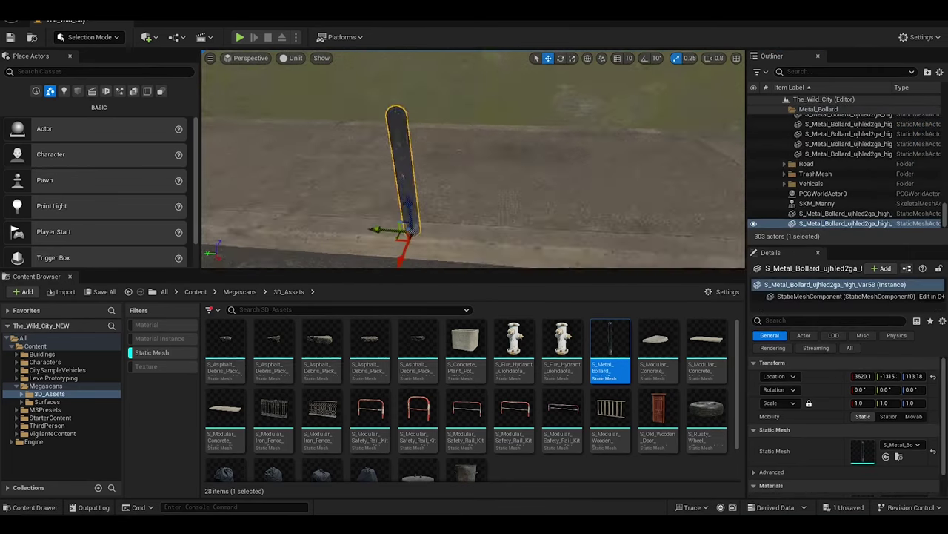
pyautogui.moveTo(610, 349); pyautogui.dragTo(387, 222)
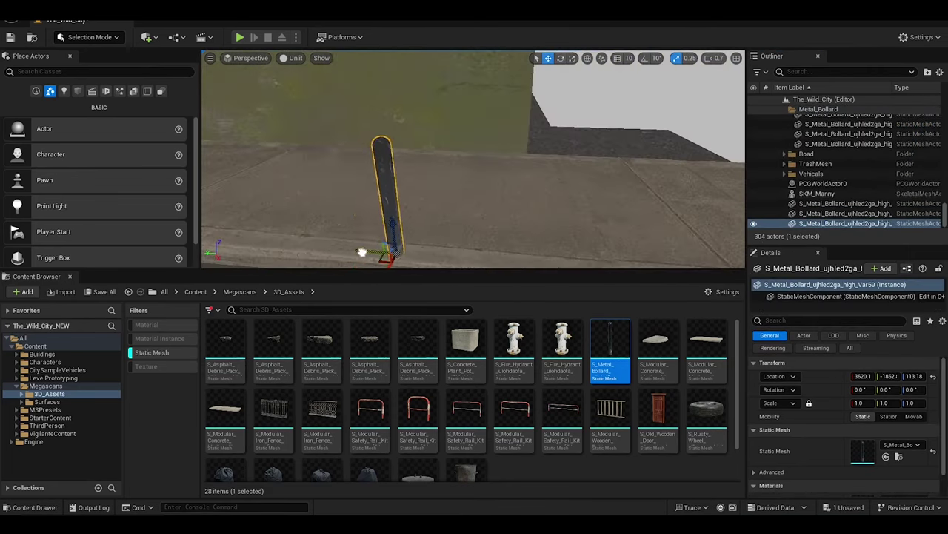
pyautogui.moveTo(610, 348)
pyautogui.mouseDown()
pyautogui.moveTo(387, 218)
pyautogui.moveTo(508, 200)
pyautogui.mouseUp()
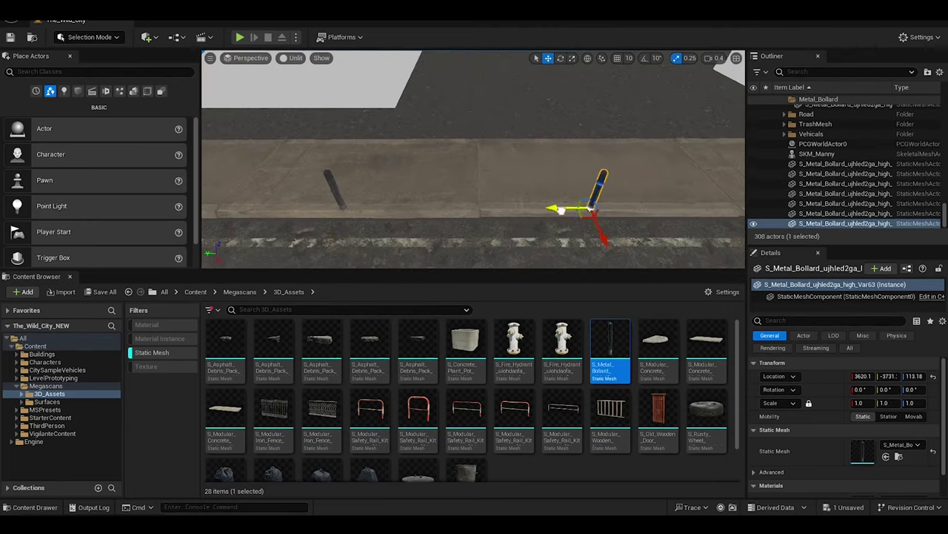
pyautogui.keyDown('alt'); pyautogui.moveTo(532, 213); pyautogui.dragTo(233, 213); pyautogui.keyUp('alt')
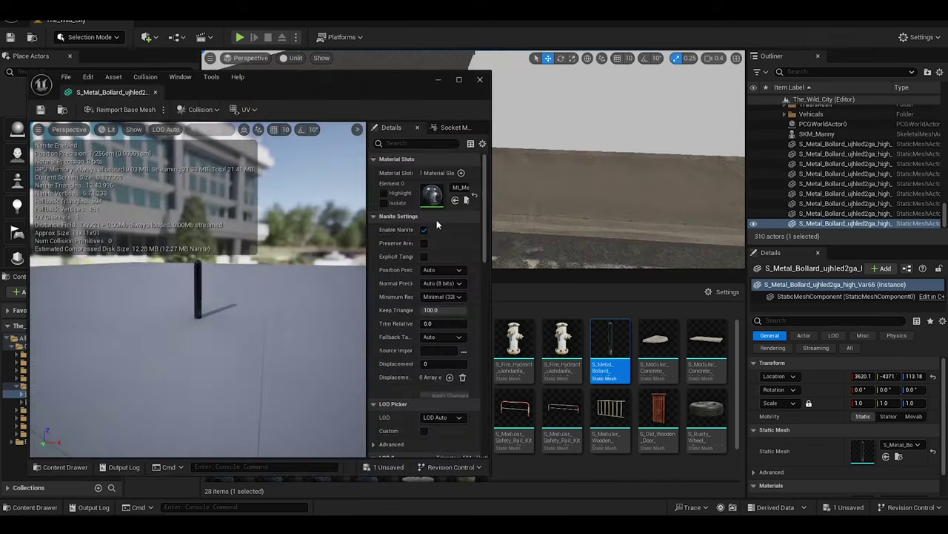
pyautogui.keyDown('alt'); pyautogui.moveTo(445, 220); pyautogui.dragTo(311, 222); pyautogui.keyUp('alt')
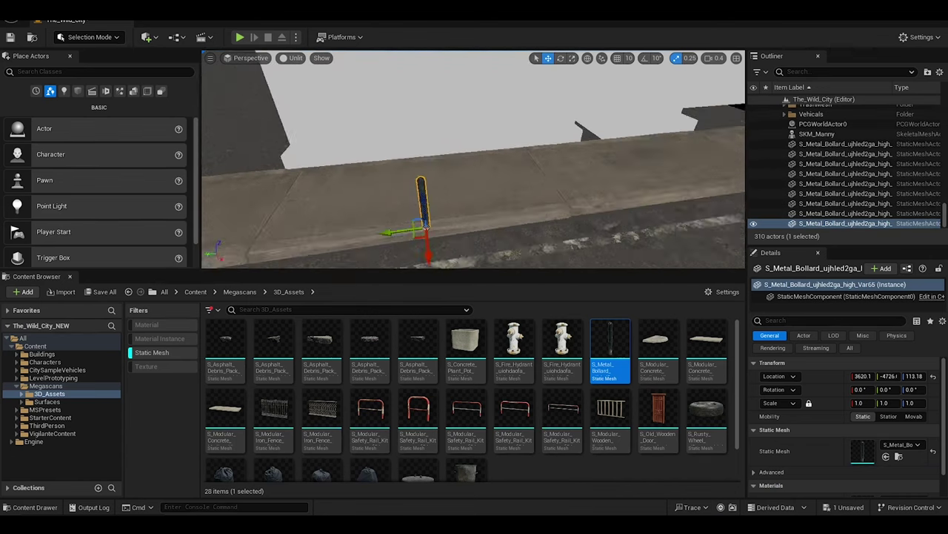
pyautogui.moveTo(586, 220)
pyautogui.keyDown('alt'); pyautogui.mouseDown()
pyautogui.moveTo(403, 230)
pyautogui.moveTo(552, 229)
pyautogui.mouseUp(); pyautogui.keyUp('alt')
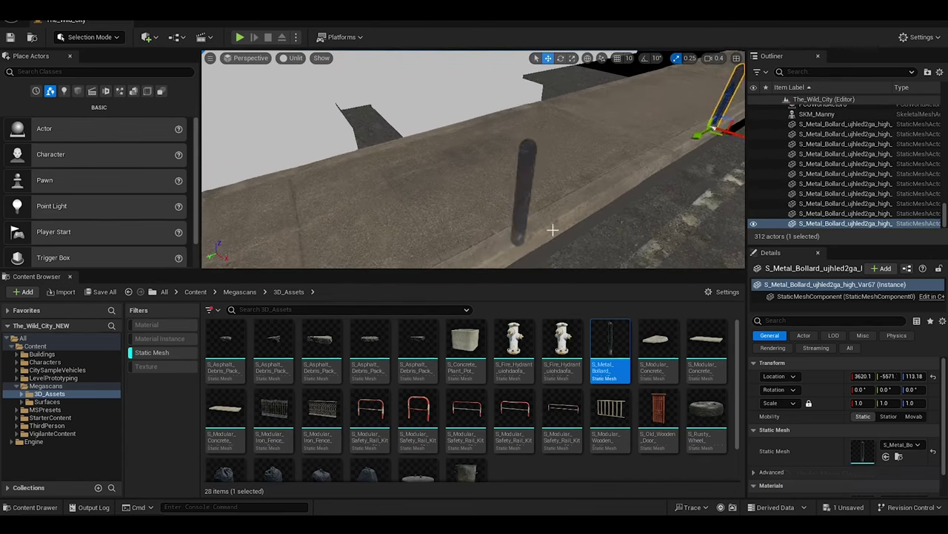
pyautogui.moveTo(540, 237); pyautogui.dragTo(445, 186, button='right')
# Select and inspect the existing bollards along the curb
pyautogui.rightClick(615, 126)
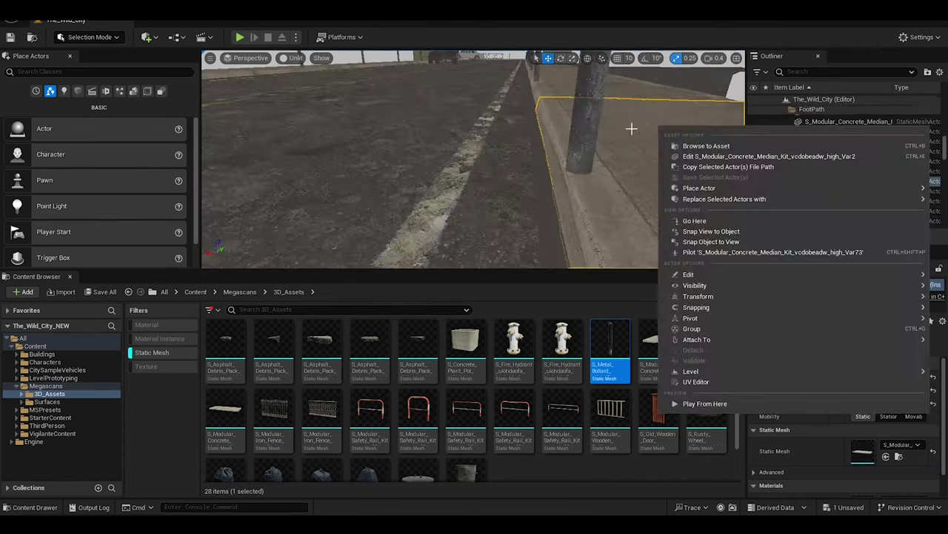
pyautogui.press('Escape')
pyautogui.click(501, 117)
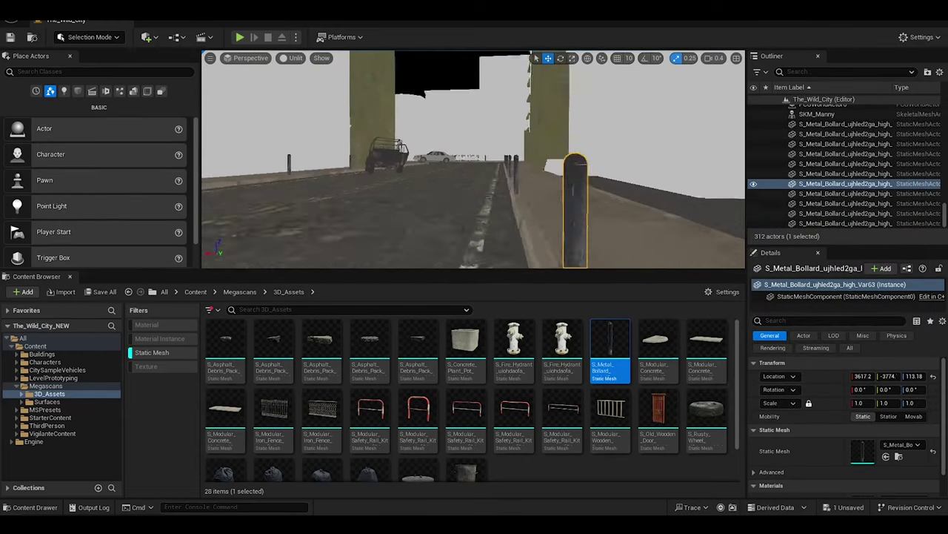
pyautogui.click(508, 169)
pyautogui.keyDown('shift'); pyautogui.moveTo(480, 232); pyautogui.dragTo(482, 224); pyautogui.keyUp('shift')
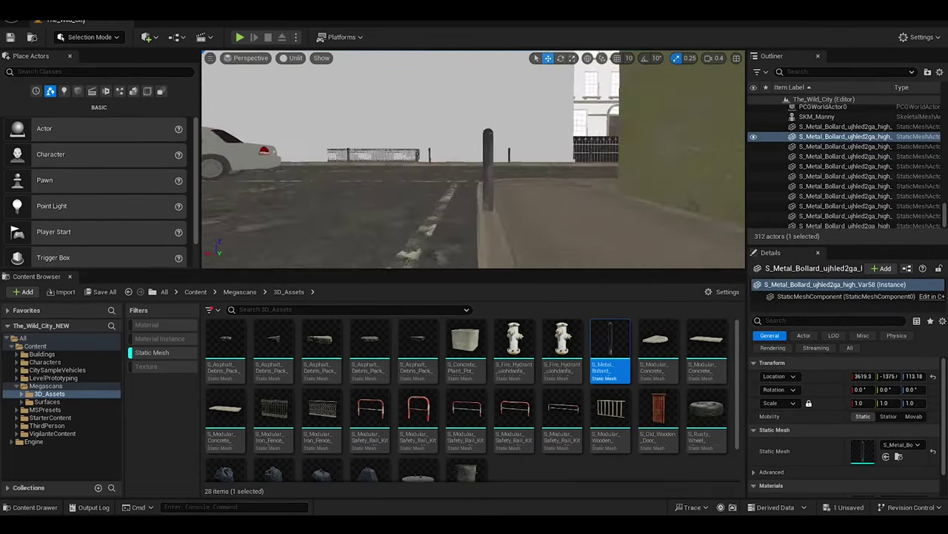
pyautogui.click(488, 178)
pyautogui.moveTo(487, 212); pyautogui.dragTo(464, 229, button='right')
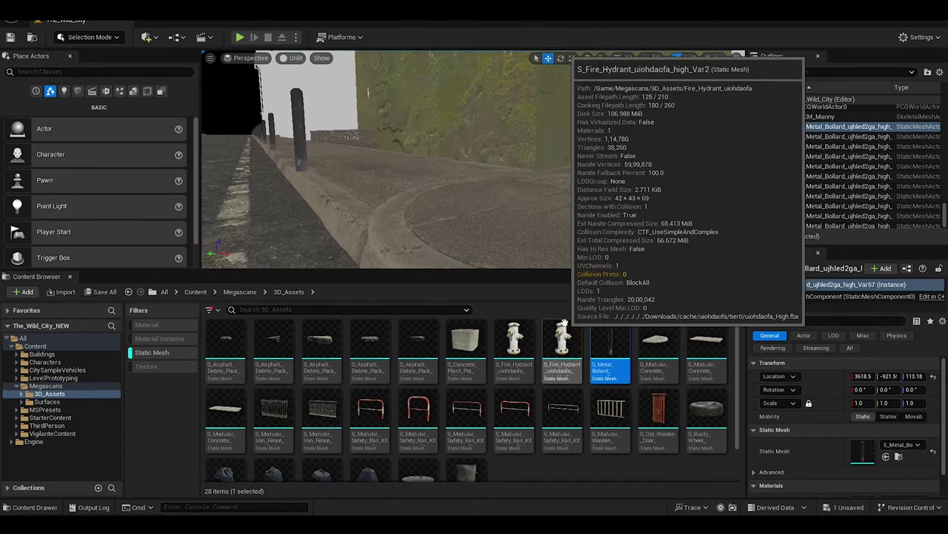
# Place a fire hydrant by the curb
pyautogui.moveTo(575, 325); pyautogui.dragTo(434, 189)
pyautogui.moveTo(424, 206)
pyautogui.mouseDown(button='right')
pyautogui.moveTo(459, 208)
pyautogui.moveTo(474, 222)
pyautogui.mouseUp(button='right')
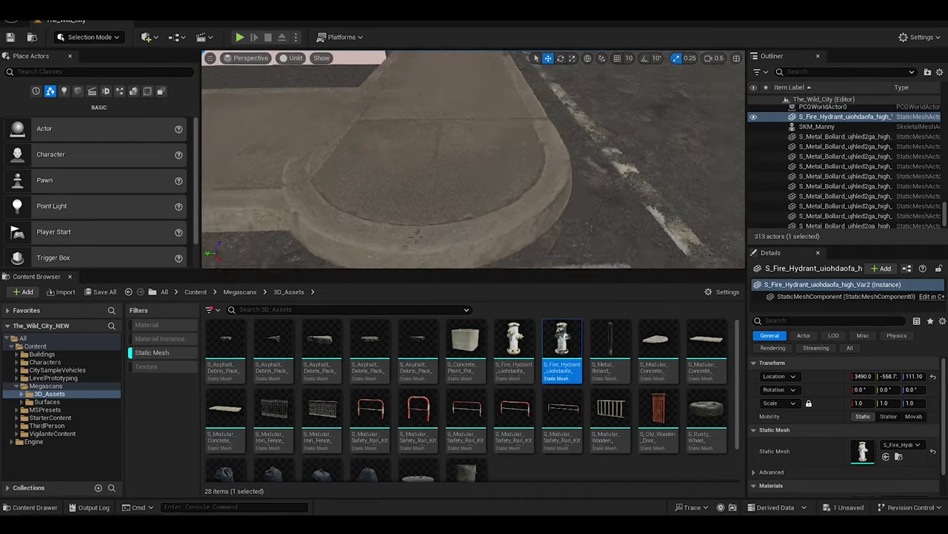
pyautogui.moveTo(521, 160); pyautogui.dragTo(518, 163, button='right')
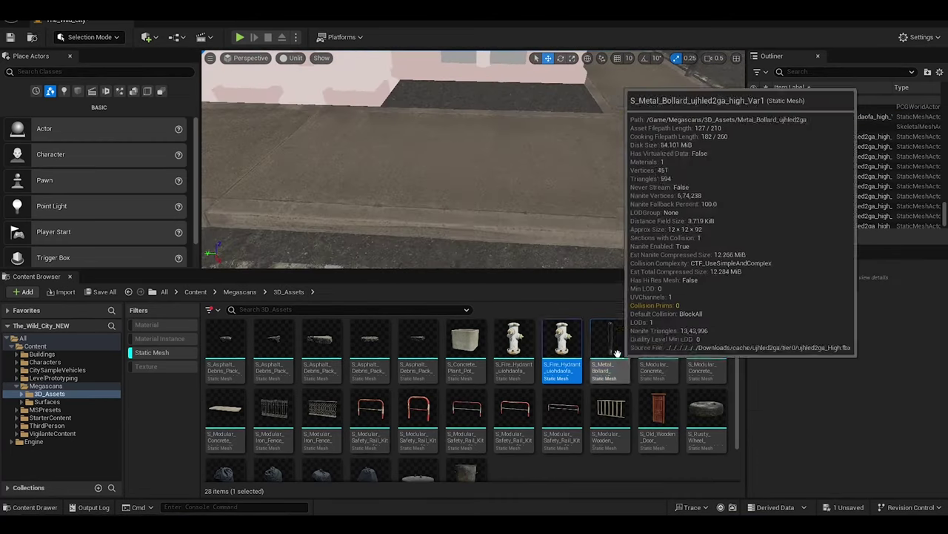
# Drop a metal bollard on the footpath edge and Alt-drag copies along the curb
pyautogui.moveTo(611, 349); pyautogui.dragTo(461, 219)
pyautogui.moveTo(454, 186); pyautogui.dragTo(459, 178, button='right')
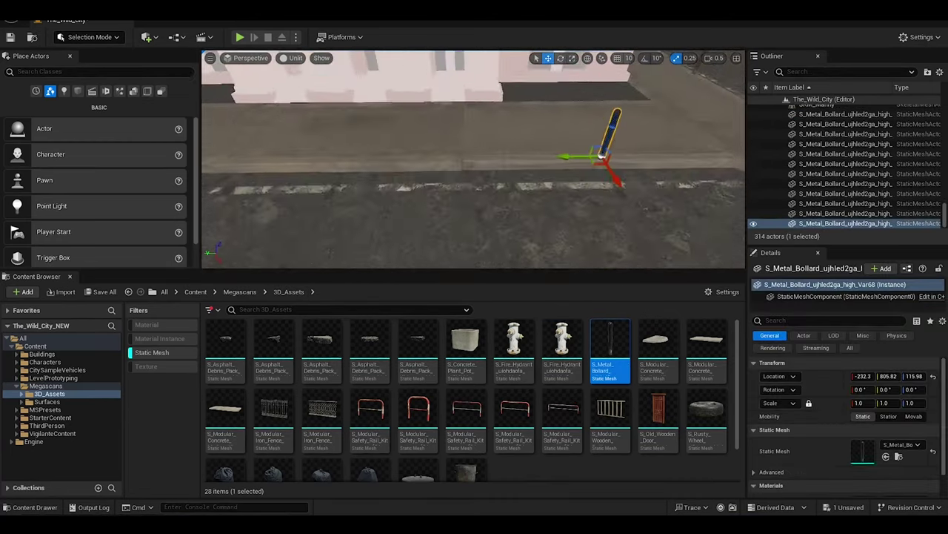
pyautogui.moveTo(579, 153)
pyautogui.keyDown('alt'); pyautogui.keyDown('shift'); pyautogui.mouseDown()
pyautogui.moveTo(358, 159)
pyautogui.moveTo(519, 163)
pyautogui.mouseUp(); pyautogui.keyUp('shift'); pyautogui.keyUp('alt')
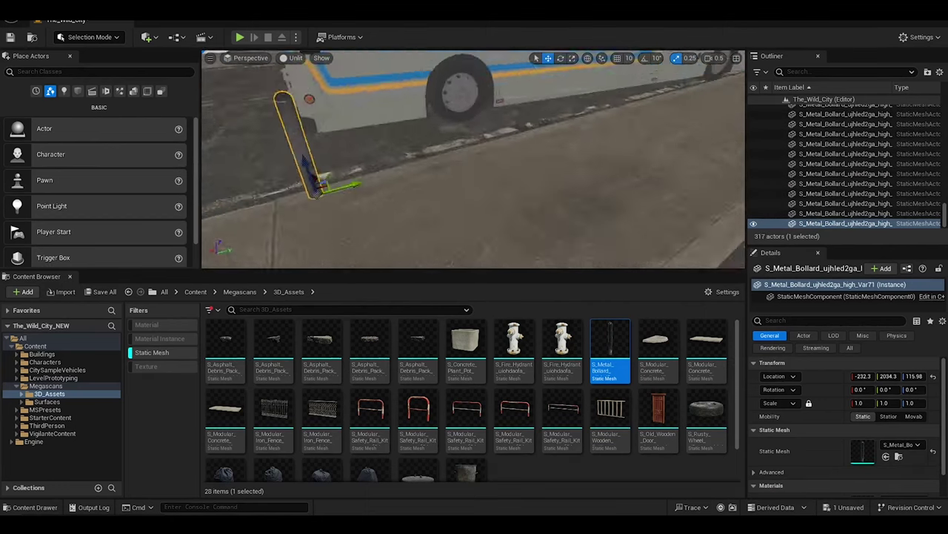
pyautogui.keyDown('alt'); pyautogui.keyDown('shift'); pyautogui.moveTo(730, 161); pyautogui.dragTo(346, 161); pyautogui.keyUp('shift'); pyautogui.keyUp('alt')
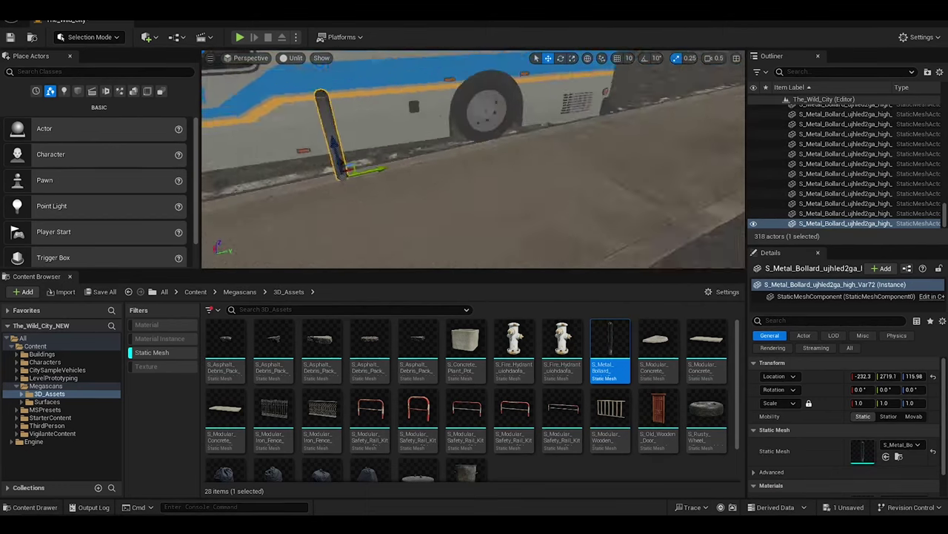
pyautogui.keyDown('alt'); pyautogui.keyDown('shift'); pyautogui.moveTo(428, 180); pyautogui.dragTo(544, 176); pyautogui.keyUp('shift'); pyautogui.keyUp('alt')
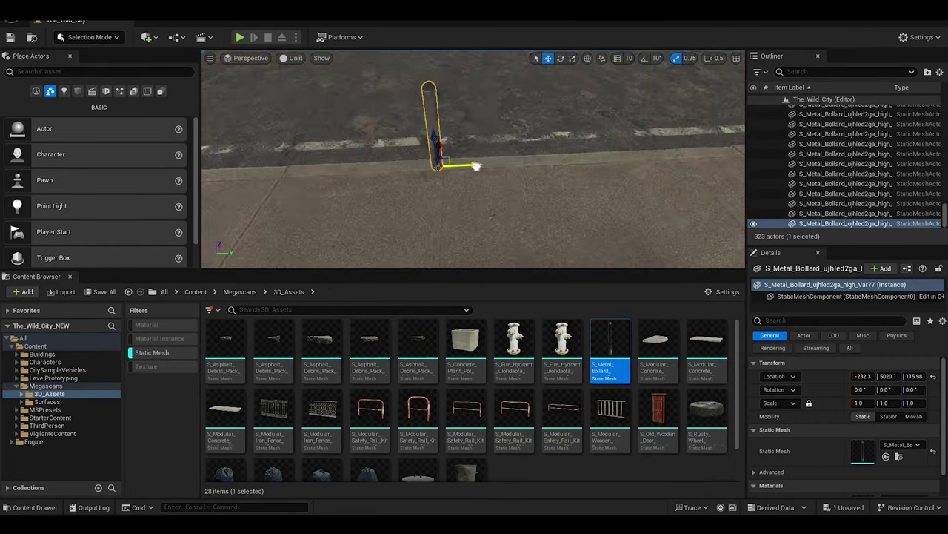
pyautogui.scroll(-5, 427, 193)
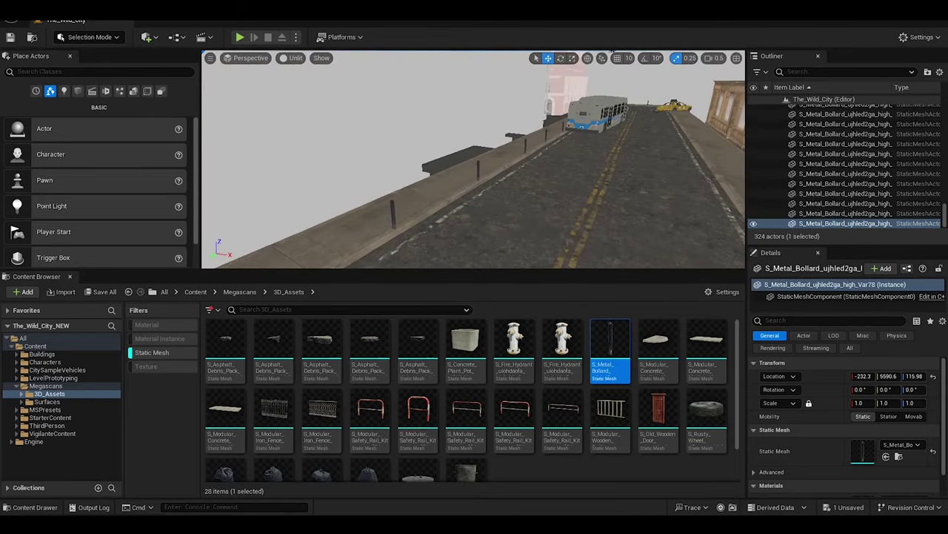
# Move all placed bollards into the Metal_Bollard folder and collapse it
pyautogui.keyDown('shift'); pyautogui.click(864, 209); pyautogui.keyUp('shift')
pyautogui.moveTo(863, 209); pyautogui.dragTo(818, 116)
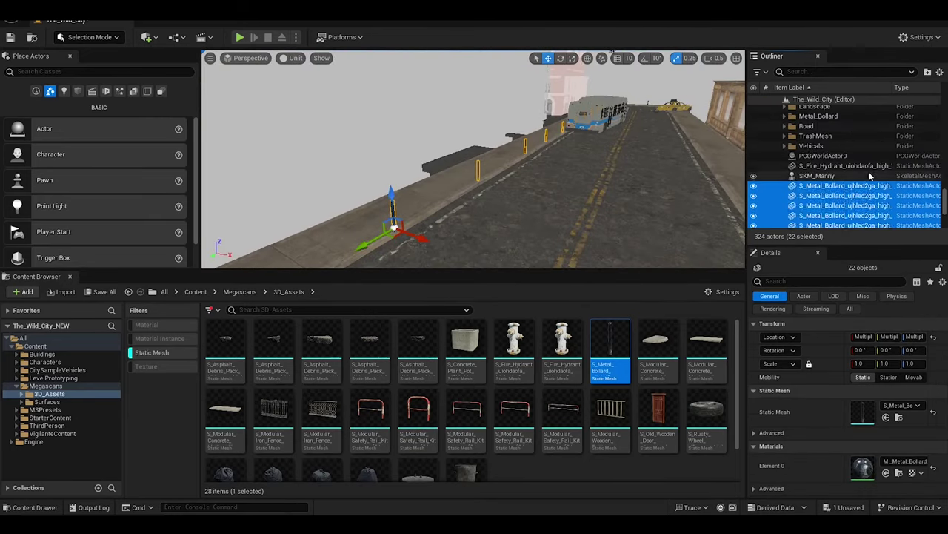
pyautogui.doubleClick(818, 116)
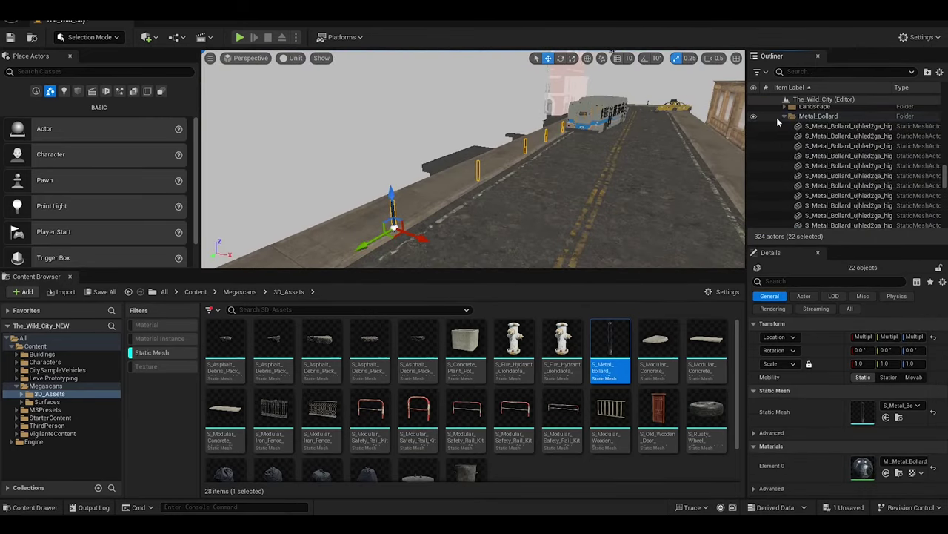
# Place a bollard on the other footpath and duplicate it into a row of 11
pyautogui.moveTo(495, 213); pyautogui.dragTo(495, 213)
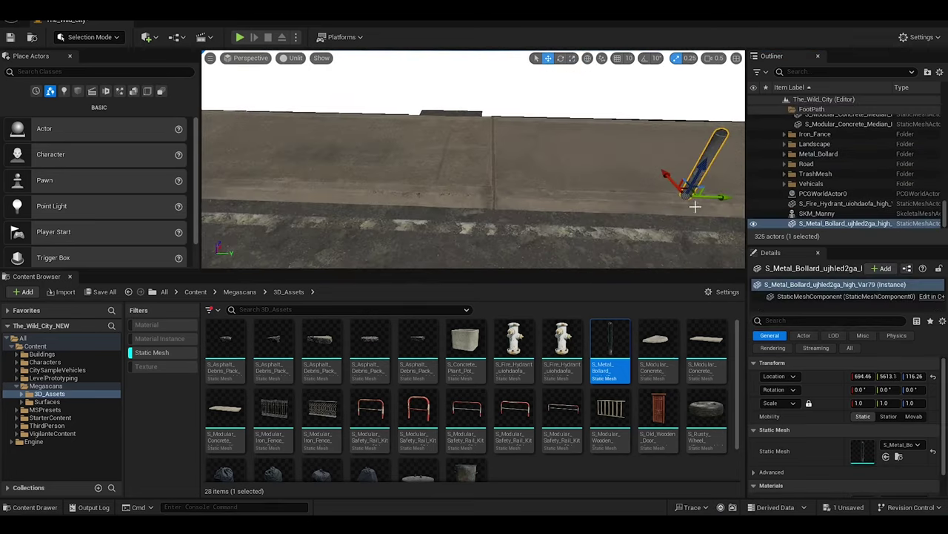
pyautogui.moveTo(637, 148)
pyautogui.keyDown('alt'); pyautogui.keyDown('shift'); pyautogui.mouseDown()
pyautogui.moveTo(508, 148)
pyautogui.moveTo(654, 151)
pyautogui.mouseUp(); pyautogui.keyUp('shift'); pyautogui.keyUp('alt')
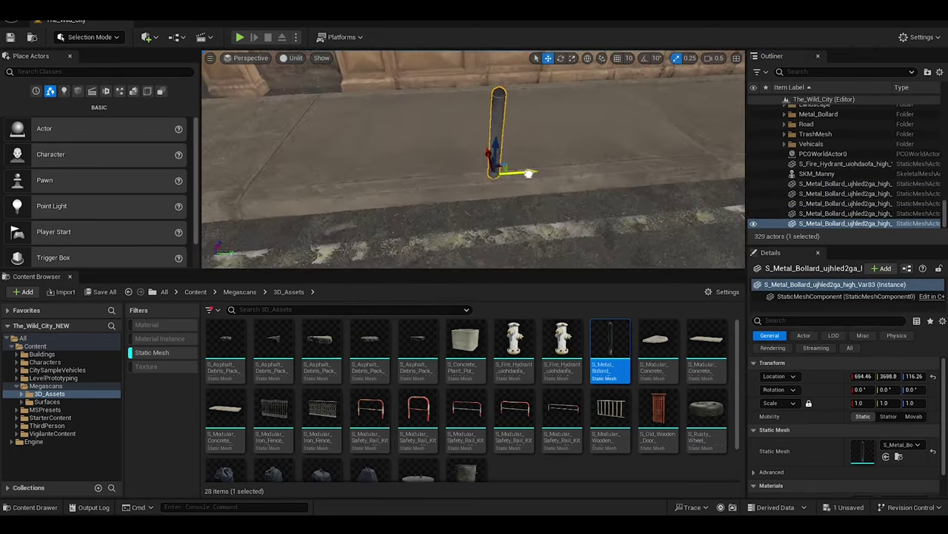
pyautogui.keyDown('alt'); pyautogui.keyDown('shift'); pyautogui.moveTo(432, 178); pyautogui.dragTo(504, 180); pyautogui.keyUp('shift'); pyautogui.keyUp('alt')
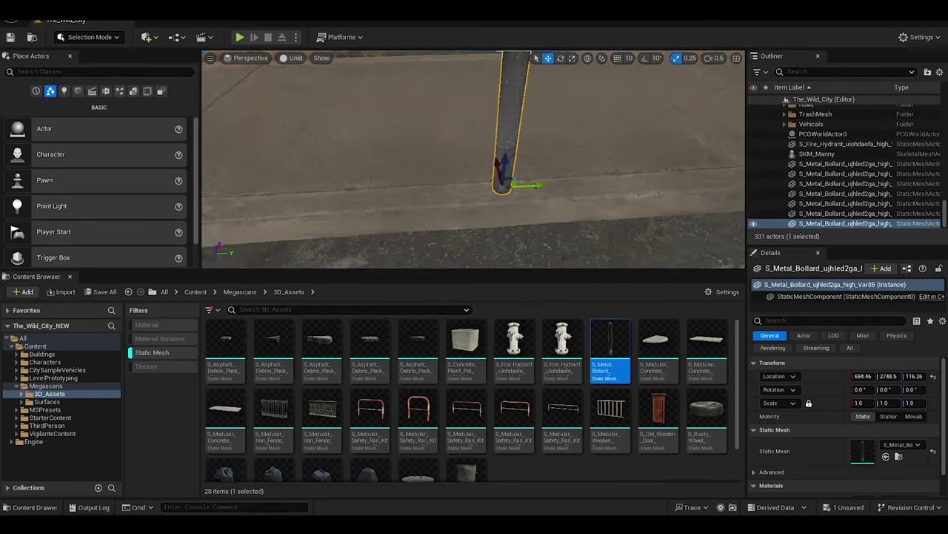
pyautogui.keyDown('alt'); pyautogui.keyDown('shift'); pyautogui.moveTo(614, 159); pyautogui.dragTo(449, 150); pyautogui.keyUp('shift'); pyautogui.keyUp('alt')
pyautogui.keyDown('alt'); pyautogui.keyDown('shift'); pyautogui.moveTo(615, 146); pyautogui.dragTo(413, 175); pyautogui.keyUp('shift'); pyautogui.keyUp('alt')
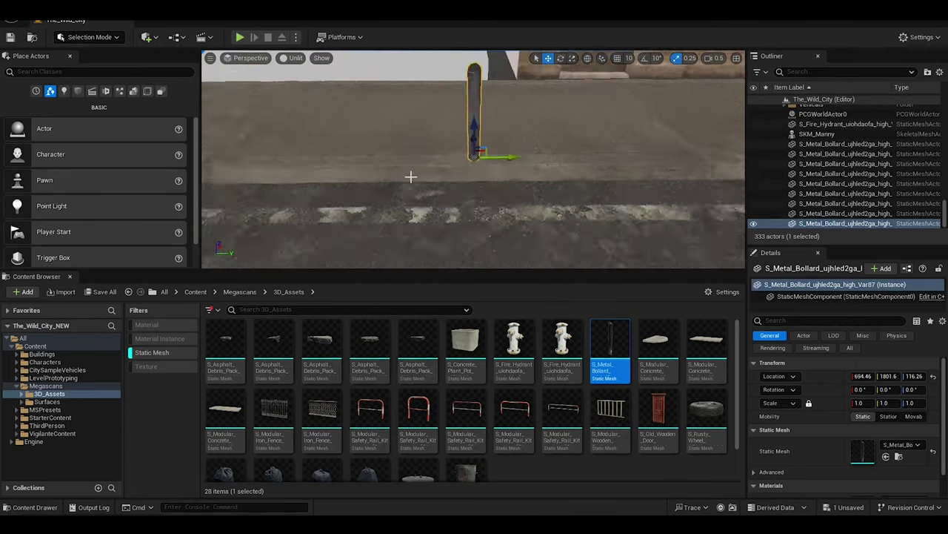
pyautogui.moveTo(561, 152)
pyautogui.keyDown('alt'); pyautogui.keyDown('shift'); pyautogui.mouseDown()
pyautogui.moveTo(441, 156)
pyautogui.moveTo(445, 169)
pyautogui.mouseUp(); pyautogui.keyUp('shift'); pyautogui.keyUp('alt')
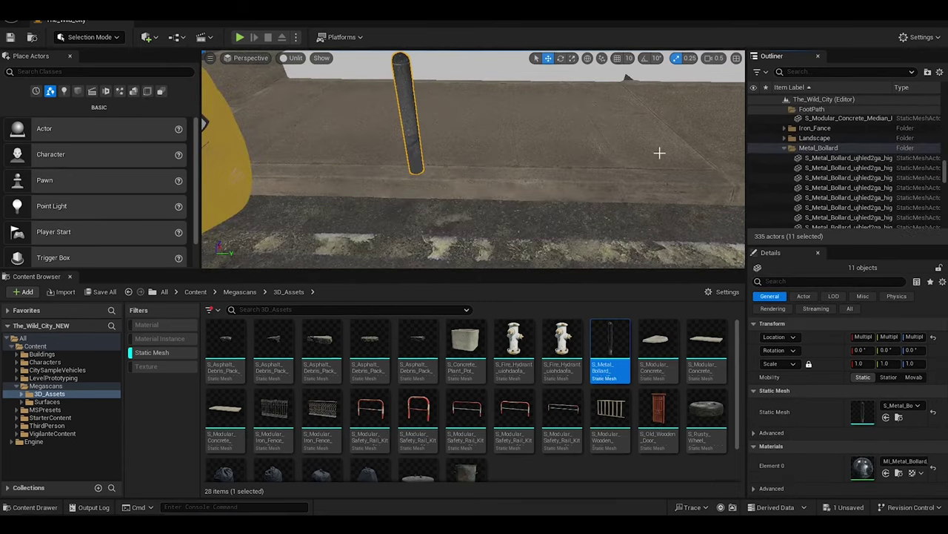
pyautogui.moveTo(660, 152); pyautogui.dragTo(660, 152, button='right')
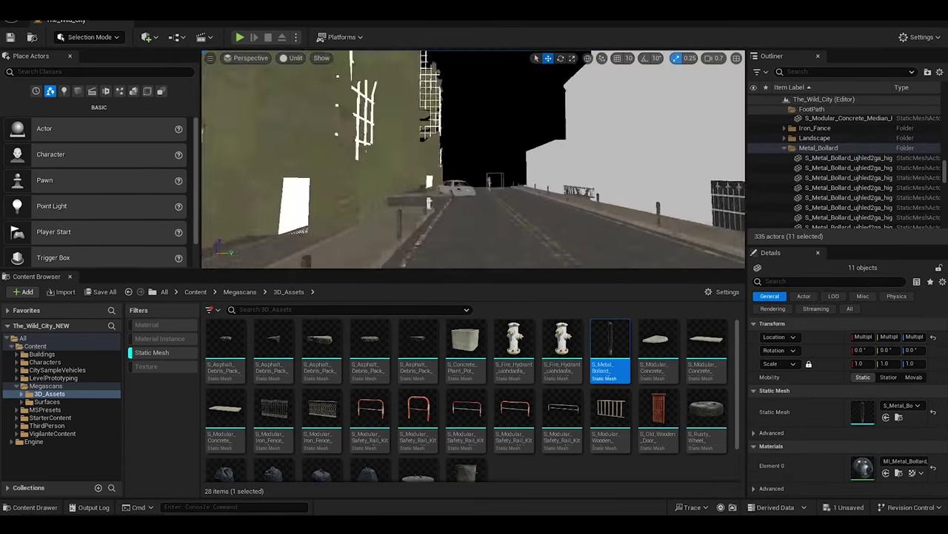
# Place a Concrete Plant Pot on the footpath
pyautogui.scroll(-1, 419, 444)
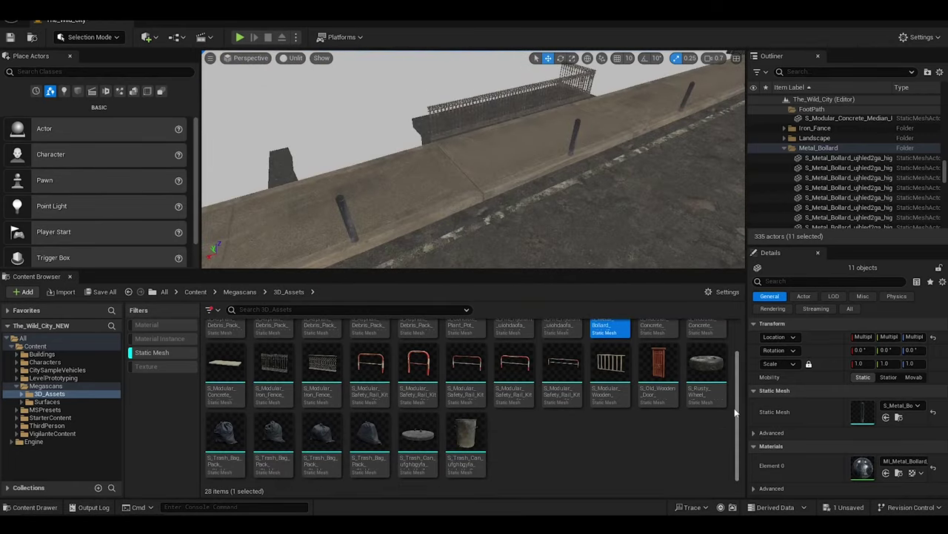
pyautogui.scroll(1, 586, 376)
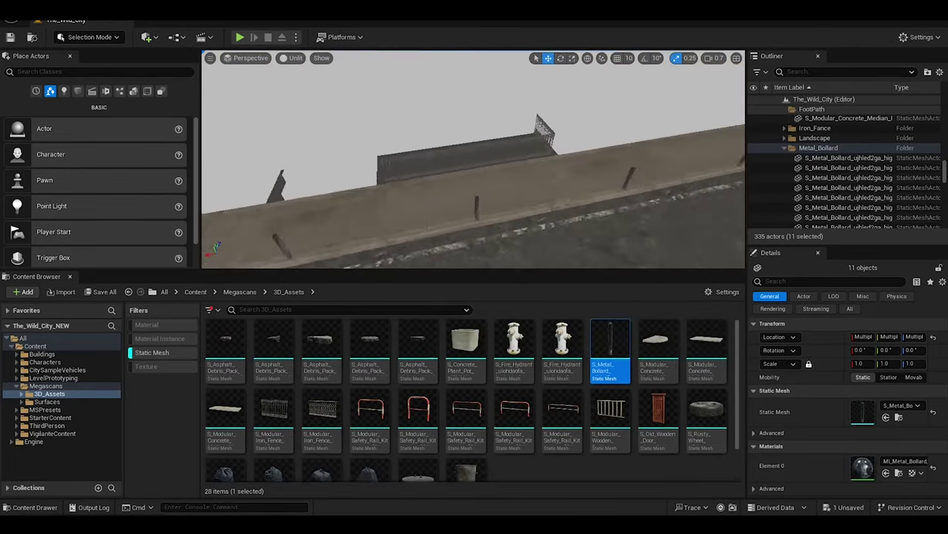
pyautogui.moveTo(465, 342); pyautogui.dragTo(391, 190)
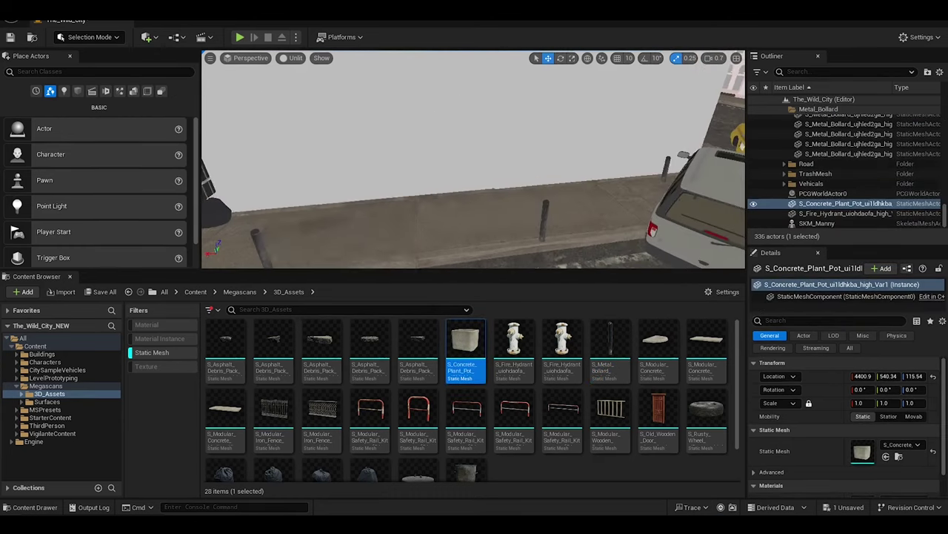
# Switch the viewport to Lit with Alt+4 and drop in a second Concrete Plant Pot
pyautogui.hotkey('alt', '4')
pyautogui.moveTo(465, 342); pyautogui.dragTo(470, 175)
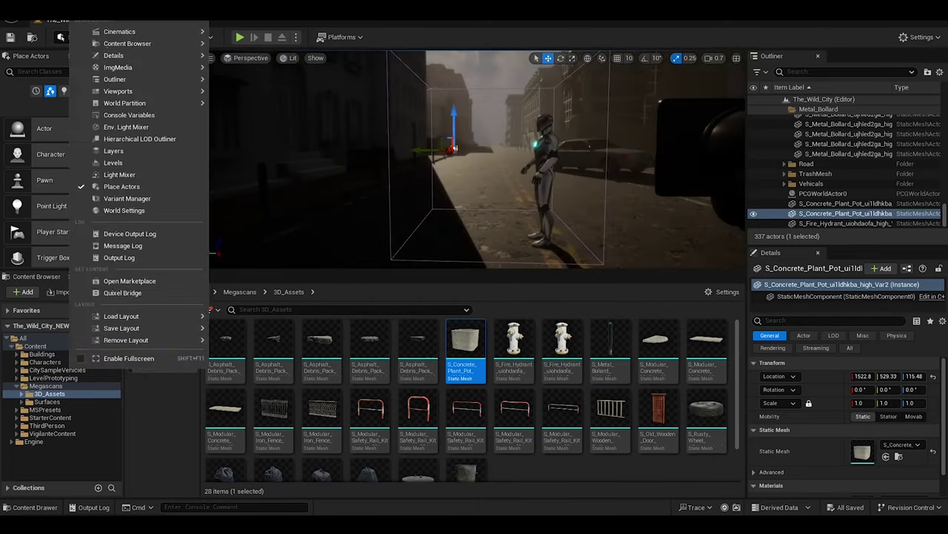
# In Quixel Bridge's Roadside Construction collection, download the Painted Pedestrian Crossing Lines decal
pyautogui.click(122, 292)
pyautogui.scroll(-1, 485, 289)
pyautogui.click(385, 269)
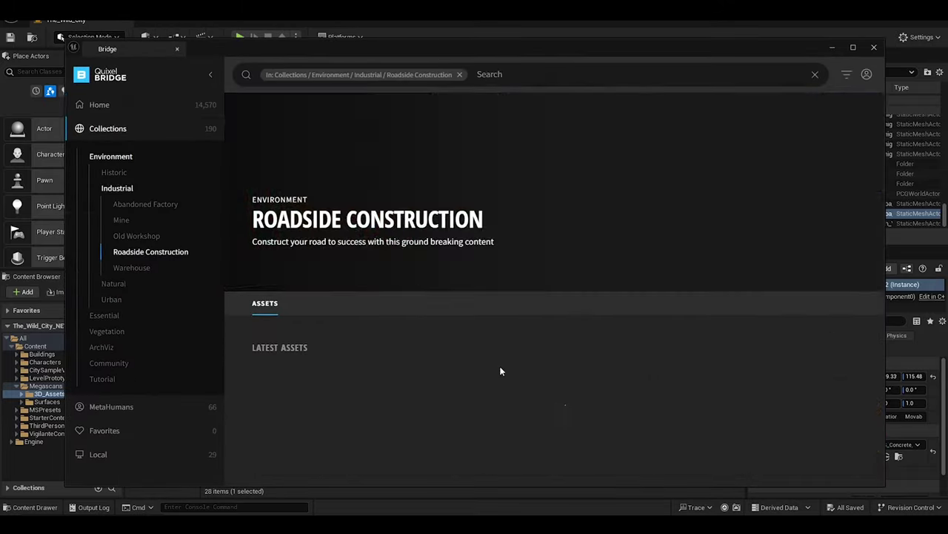
pyautogui.scroll(-2, 445, 348)
pyautogui.scroll(-2, 511, 345)
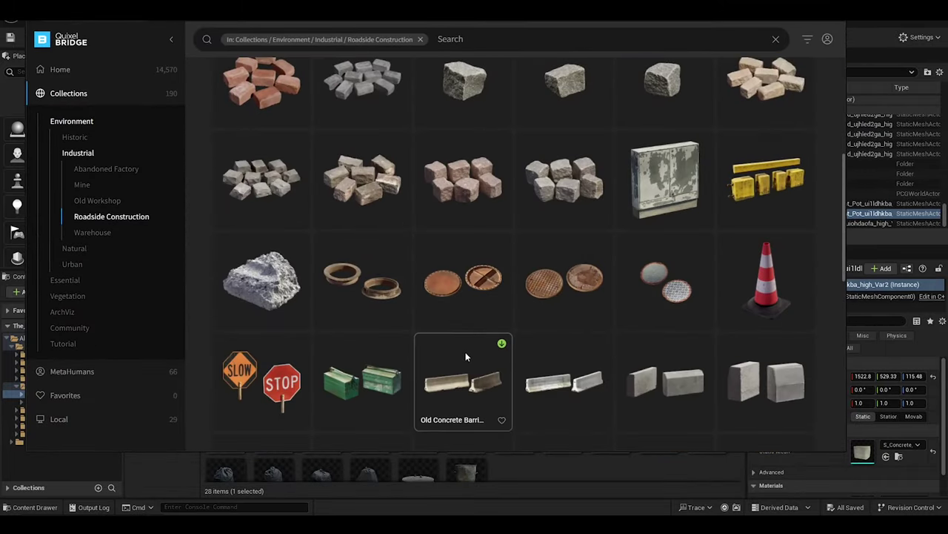
pyautogui.scroll(-2, 466, 357)
pyautogui.scroll(-1, 466, 355)
pyautogui.scroll(-2, 467, 348)
pyautogui.scroll(-2, 466, 343)
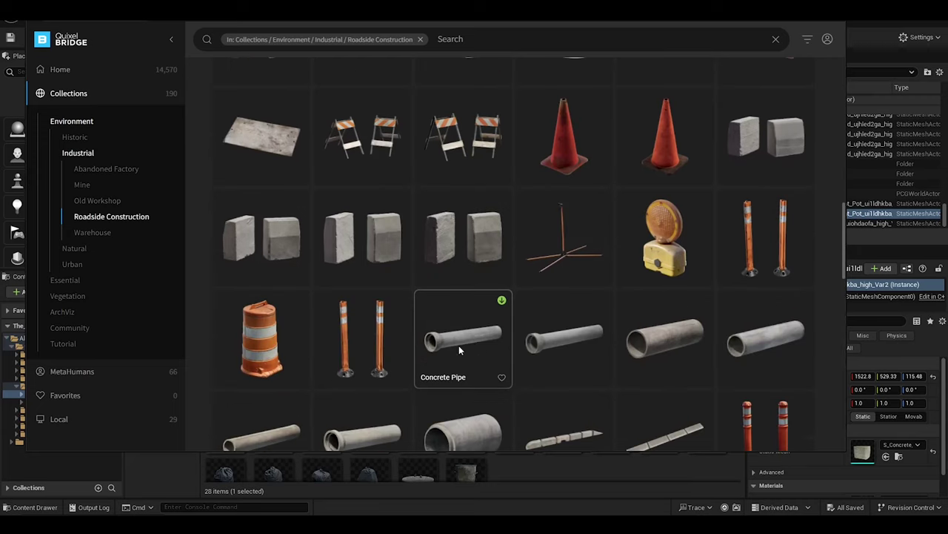
pyautogui.scroll(-1, 466, 343)
pyautogui.scroll(-3, 470, 342)
pyautogui.scroll(-3, 449, 350)
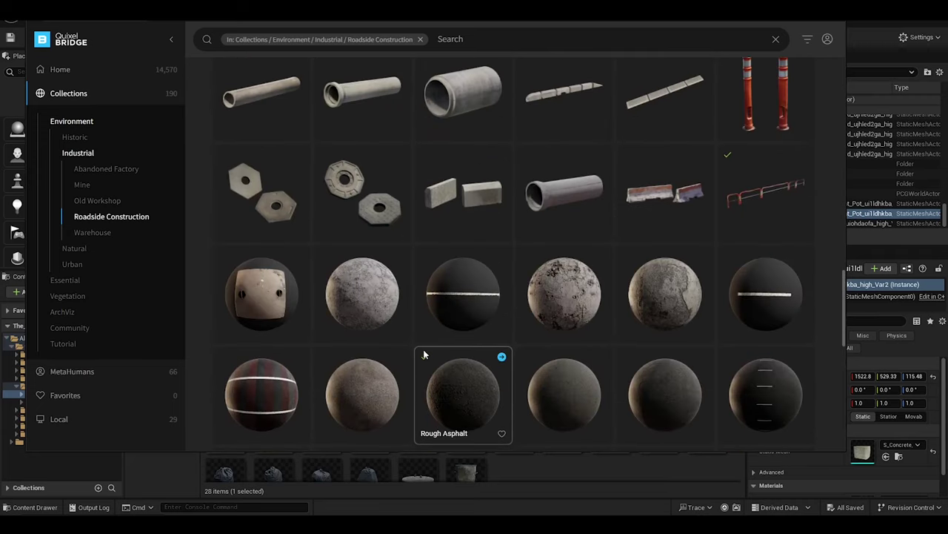
pyautogui.click(752, 404)
pyautogui.click(833, 69)
pyautogui.click(349, 392)
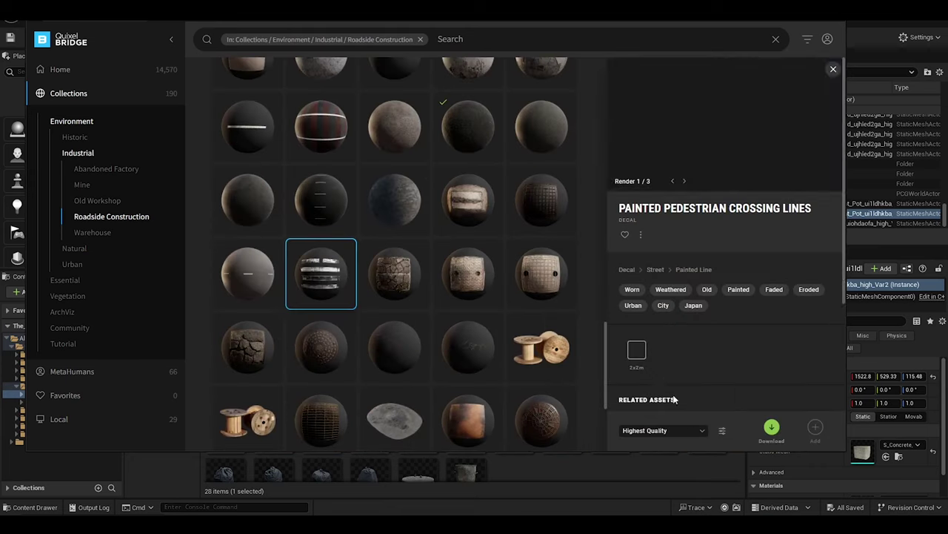
pyautogui.click(772, 426)
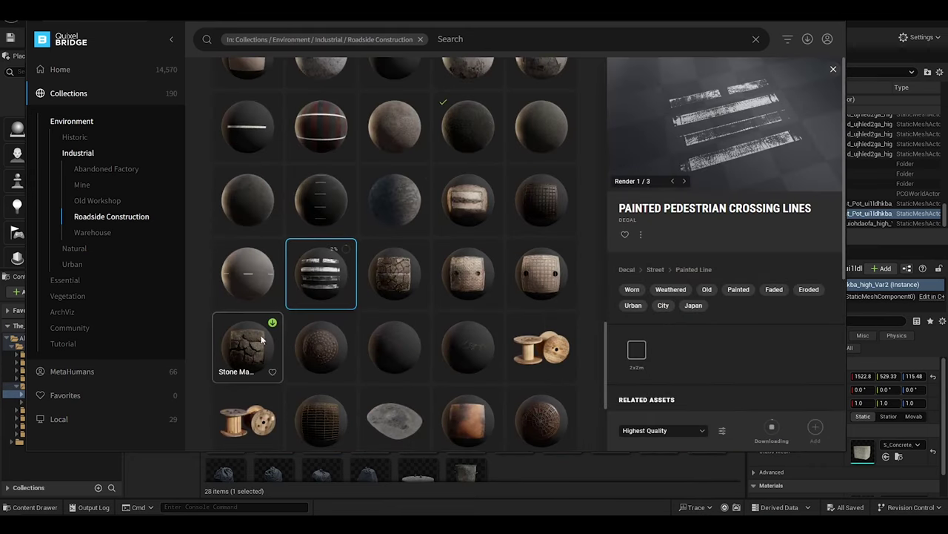
# Scroll further through the collection and inspect the Sandy Asphalt surface
pyautogui.scroll(-1, 426, 373)
pyautogui.scroll(-2, 426, 374)
pyautogui.scroll(-3, 426, 373)
pyautogui.scroll(-2, 426, 374)
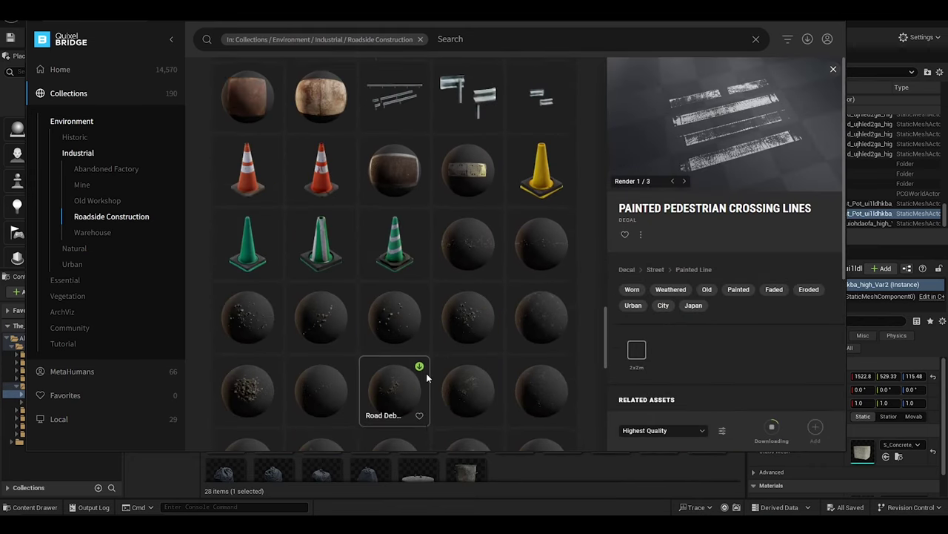
pyautogui.scroll(-2, 426, 372)
pyautogui.scroll(-2, 431, 367)
pyautogui.scroll(-1, 430, 367)
pyautogui.scroll(-1, 433, 364)
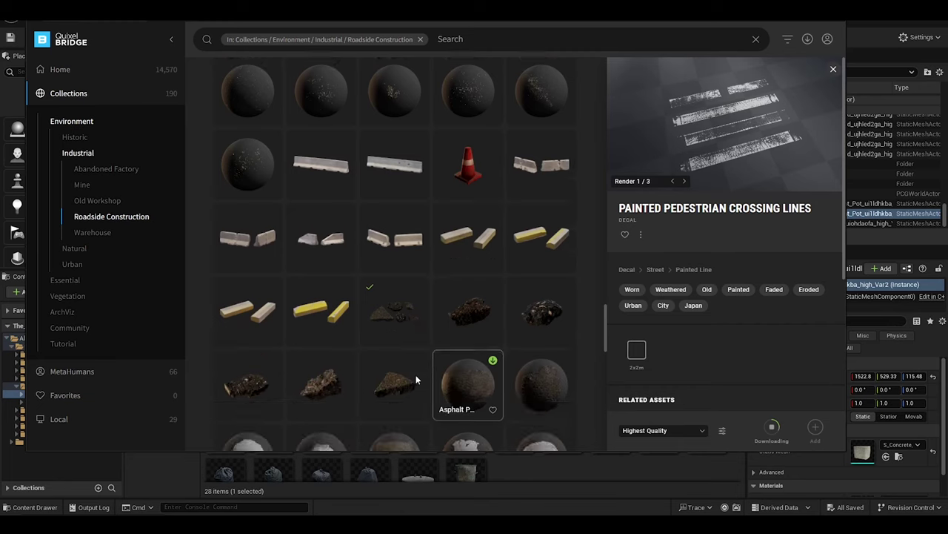
pyautogui.scroll(1, 411, 373)
pyautogui.scroll(-3, 411, 372)
pyautogui.scroll(-1, 410, 366)
pyautogui.scroll(-1, 445, 378)
pyautogui.click(476, 391)
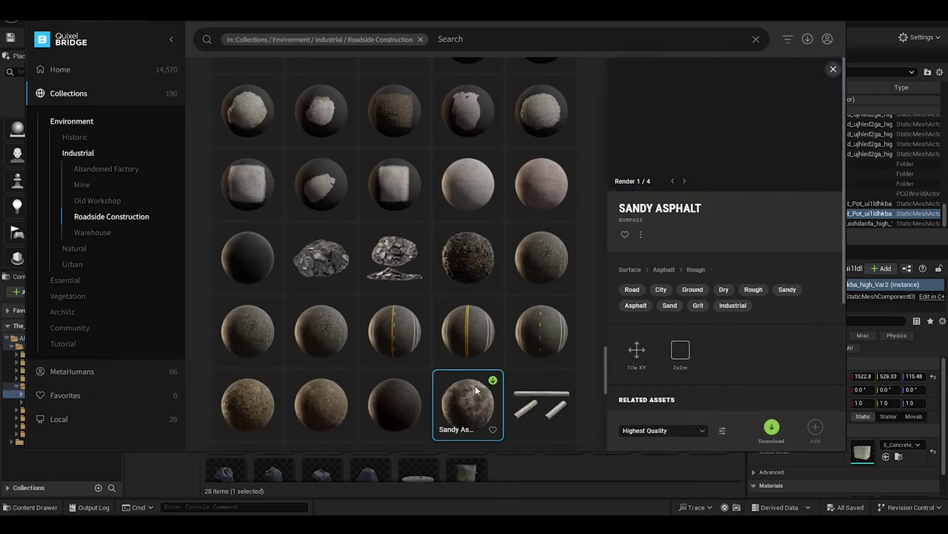
pyautogui.scroll(1, 468, 314)
pyautogui.scroll(-3, 469, 315)
pyautogui.scroll(-1, 468, 315)
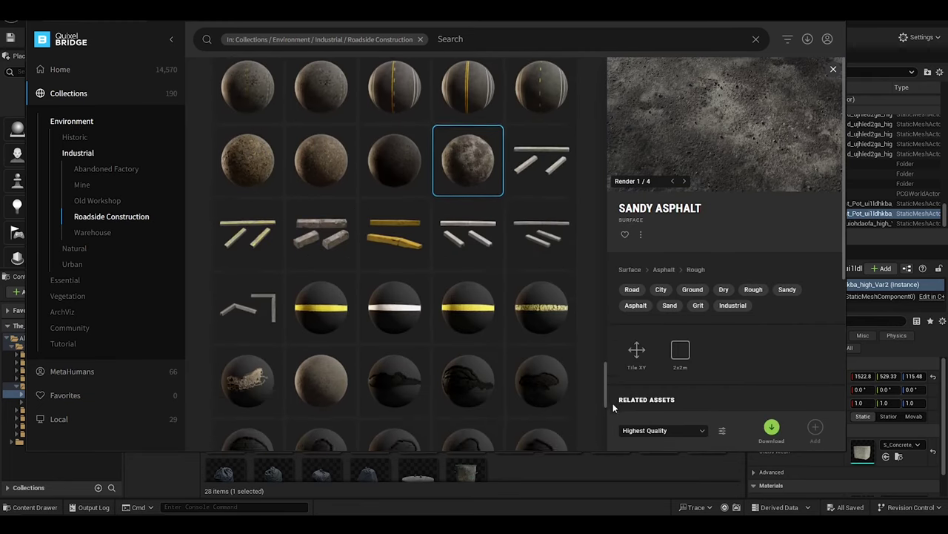
pyautogui.moveTo(613, 406); pyautogui.dragTo(621, 428)
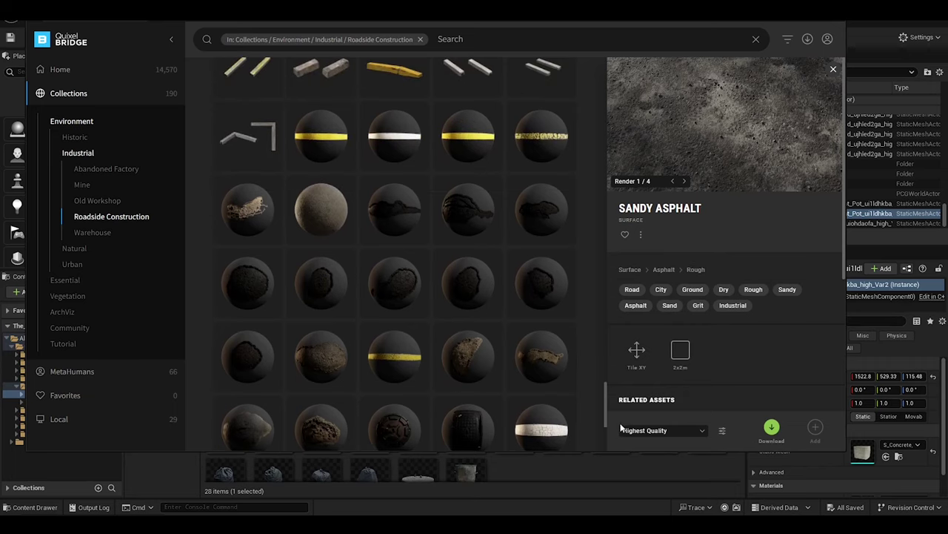
# Select the asphalt pothole decals and download them at Highest Quality
pyautogui.click(526, 304)
pyautogui.keyDown('shift'); pyautogui.click(393, 305); pyautogui.keyUp('shift')
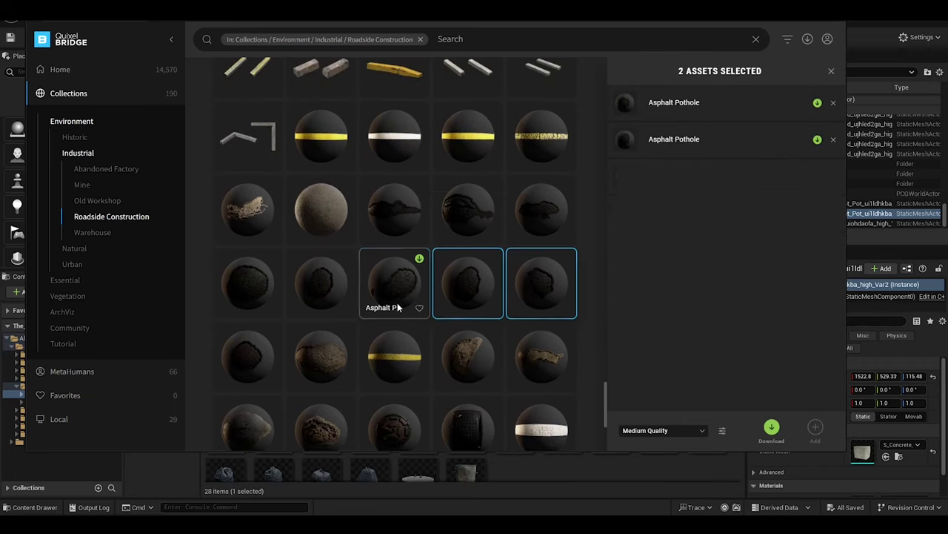
pyautogui.keyDown('shift'); pyautogui.click(302, 369); pyautogui.keyUp('shift')
pyautogui.keyDown('ctrl'); pyautogui.click(394, 209); pyautogui.keyUp('ctrl')
pyautogui.keyDown('ctrl'); pyautogui.click(468, 210); pyautogui.keyUp('ctrl')
pyautogui.keyDown('ctrl'); pyautogui.click(540, 201); pyautogui.keyUp('ctrl')
pyautogui.click(662, 430)
pyautogui.click(635, 409)
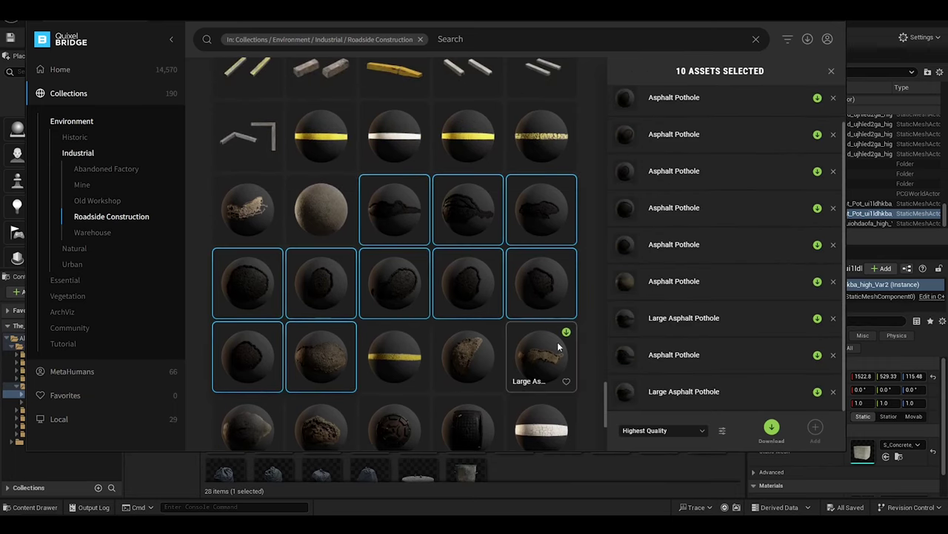
pyautogui.scroll(-3, 474, 408)
pyautogui.keyDown('ctrl'); pyautogui.click(318, 288); pyautogui.keyUp('ctrl')
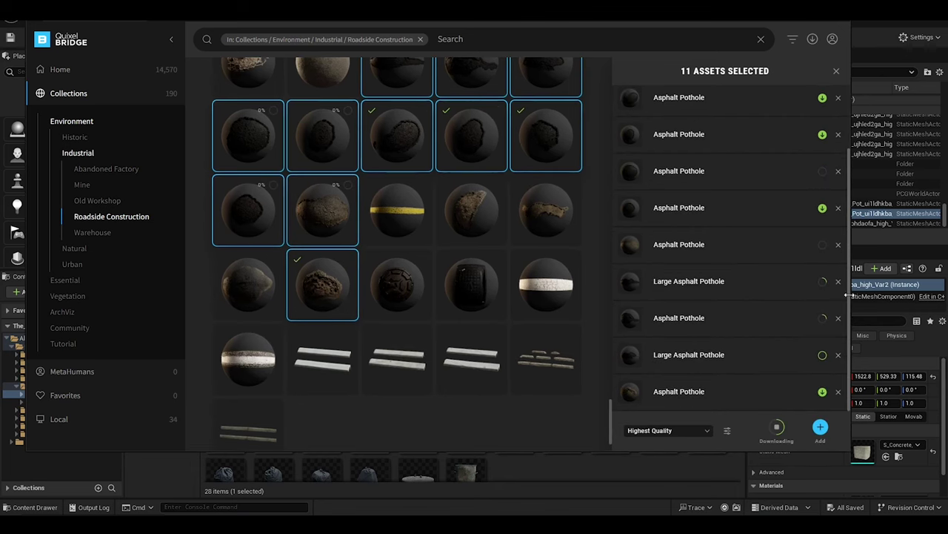
# Add only the Painted Pedestrian Crossing Lines decal from Local > Megascans to the project
pyautogui.click(58, 418)
pyautogui.click(546, 140)
pyautogui.keyDown('ctrl'); pyautogui.click(448, 148); pyautogui.keyUp('ctrl')
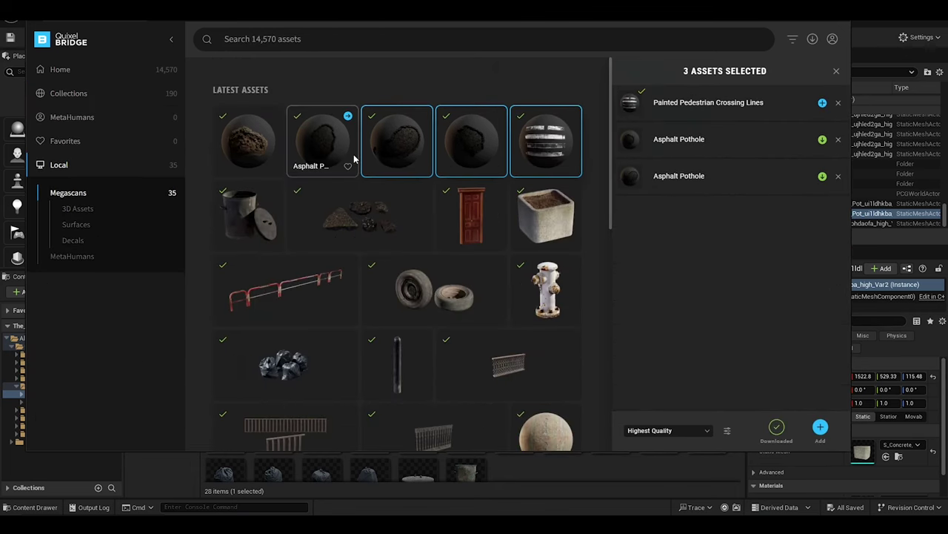
pyautogui.click(546, 146)
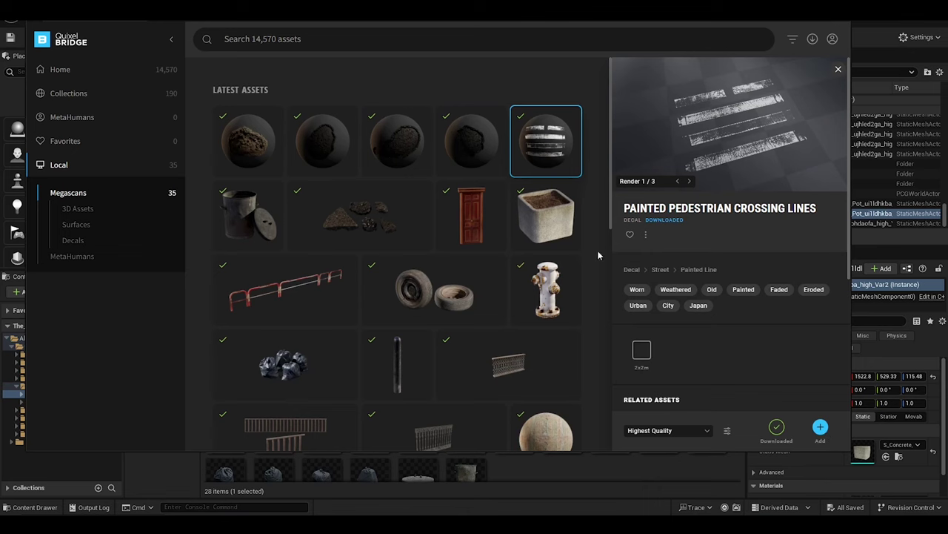
pyautogui.click(878, 444)
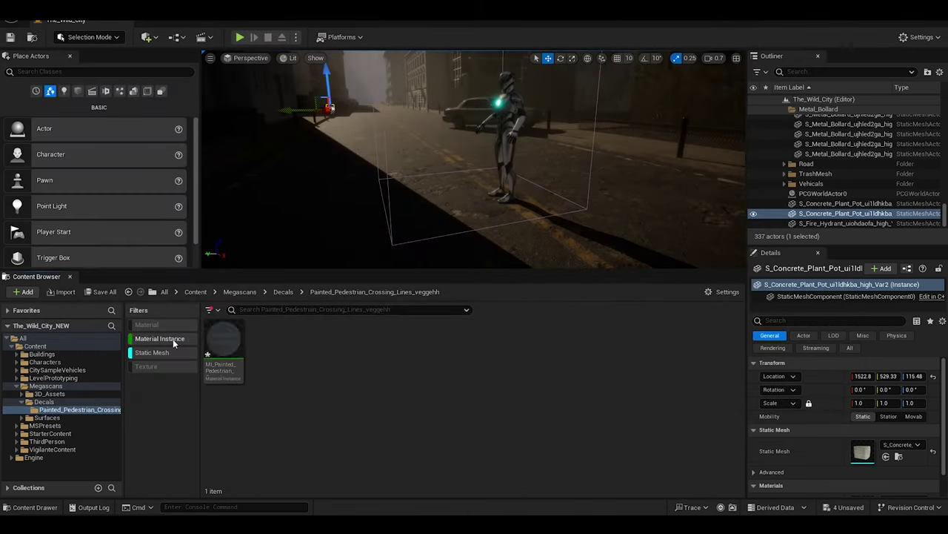
# Drop the Painted Pedestrian Crossing Lines decal onto the street and view it from above
pyautogui.moveTo(512, 219); pyautogui.dragTo(512, 220)
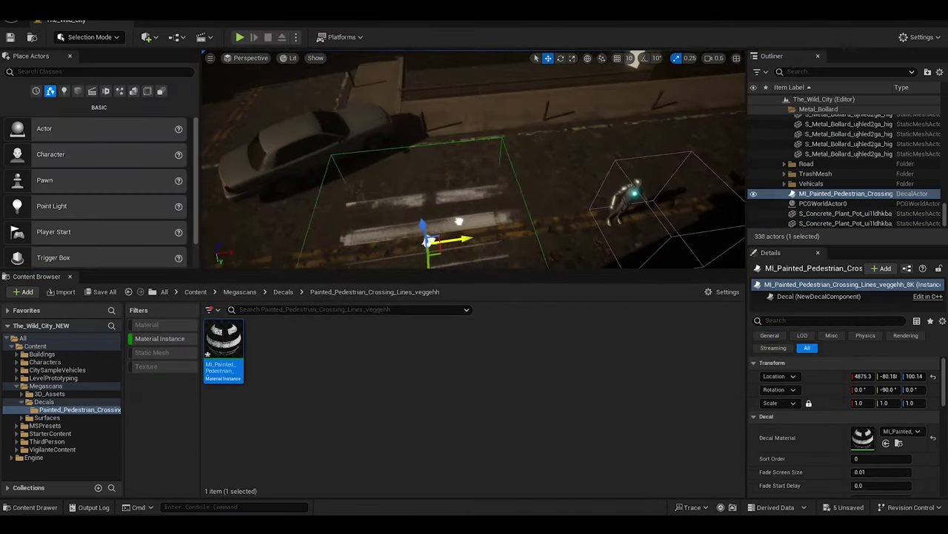
pyautogui.moveTo(475, 163); pyautogui.dragTo(474, 171, button='right')
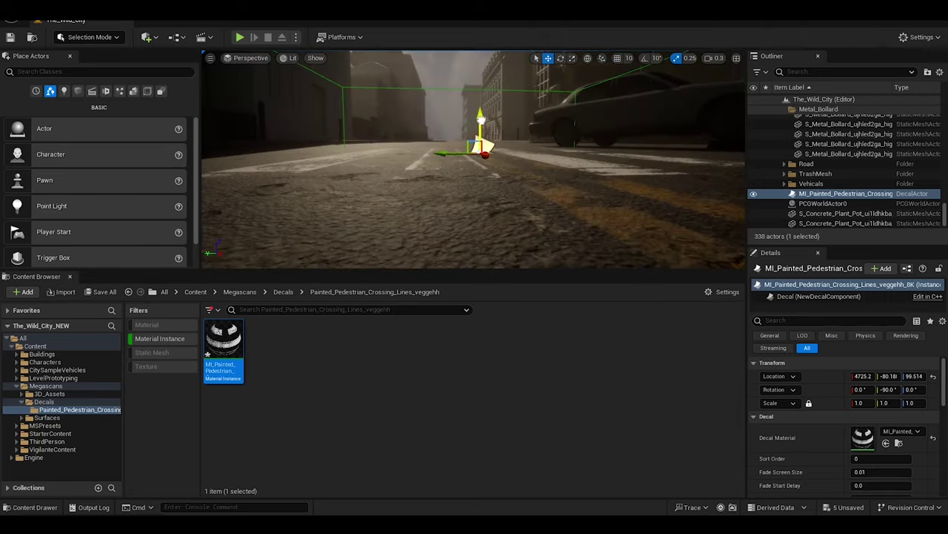
pyautogui.moveTo(488, 210)
pyautogui.mouseDown(button='right')
pyautogui.moveTo(502, 219)
pyautogui.moveTo(420, 220)
pyautogui.mouseUp(button='right')
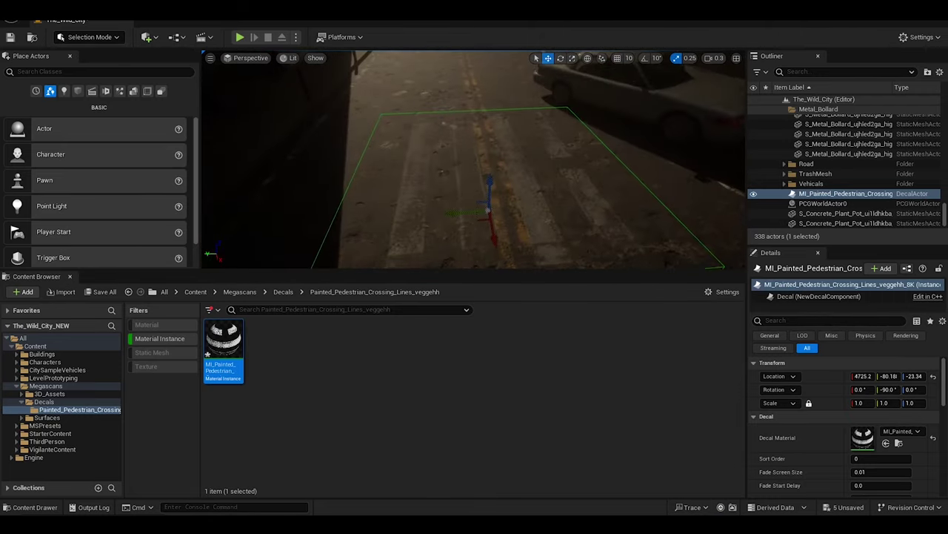
pyautogui.moveTo(530, 229); pyautogui.dragTo(531, 230, button='right')
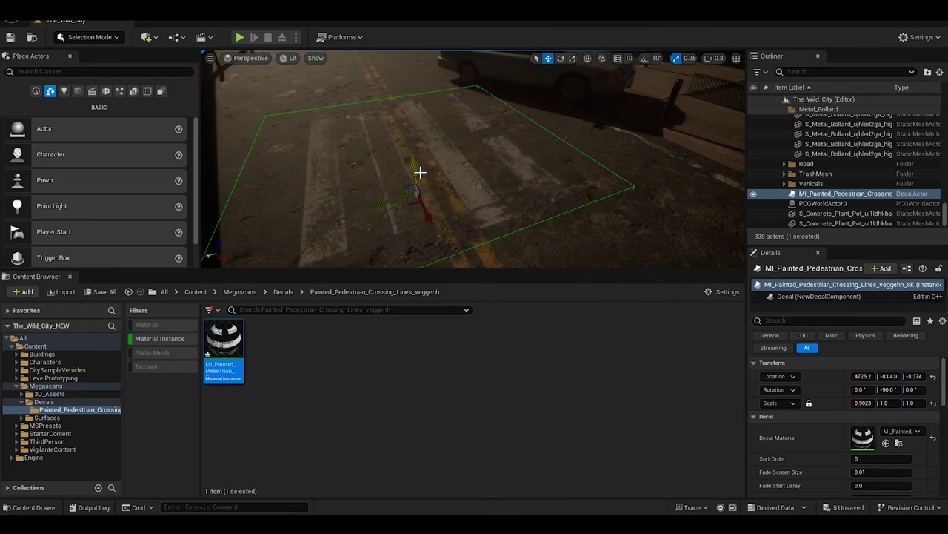
# Raise, scale, rotate and shift the crossing decal so it fits across the road
pyautogui.moveTo(420, 172); pyautogui.dragTo(404, 106)
pyautogui.press('r')
pyautogui.press('w')
pyautogui.press('f')
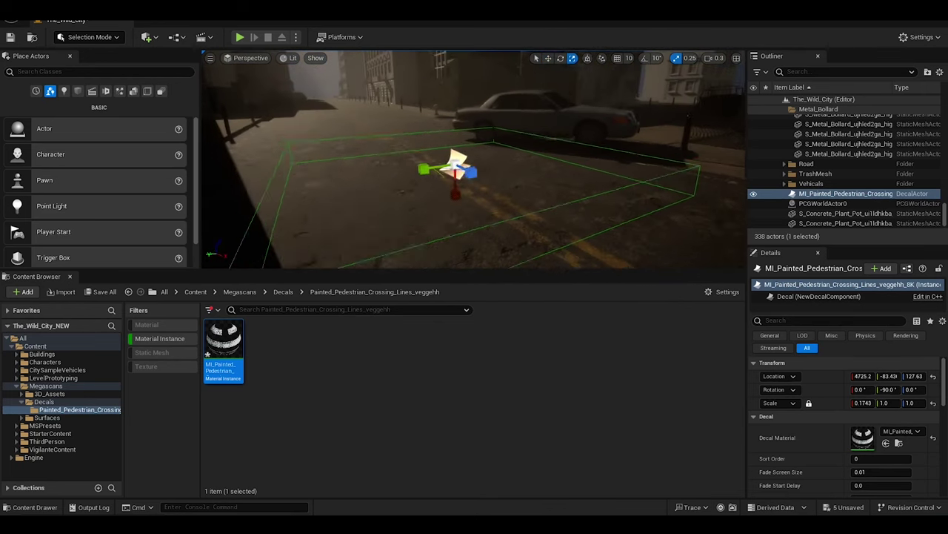
pyautogui.moveTo(454, 126); pyautogui.dragTo(454, 134)
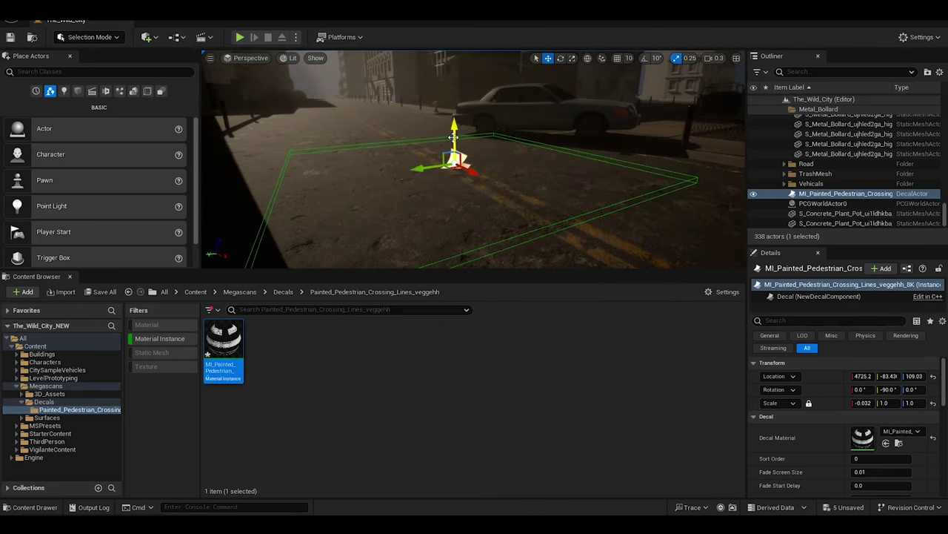
pyautogui.moveTo(459, 140); pyautogui.dragTo(458, 140, button='right')
pyautogui.press('r')
pyautogui.press('e')
pyautogui.press('r')
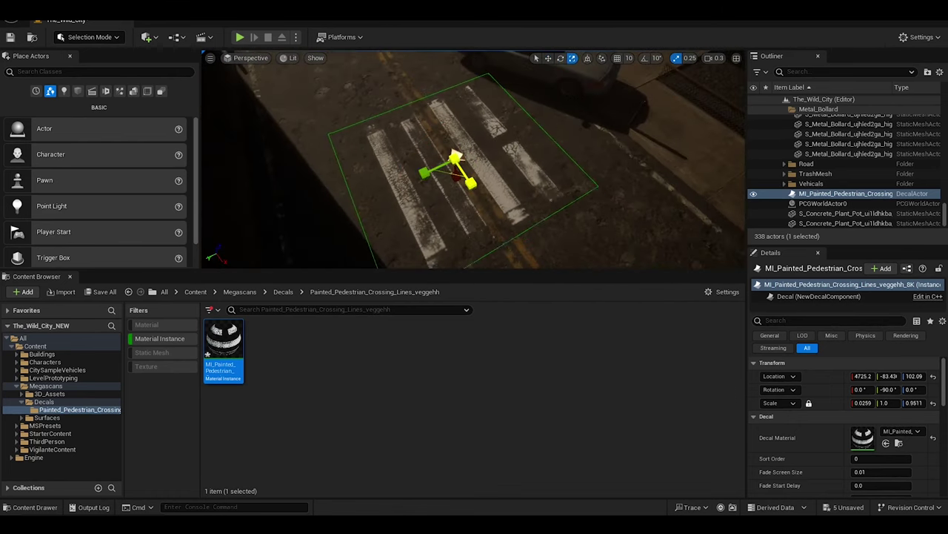
pyautogui.press('w')
pyautogui.moveTo(445, 174); pyautogui.dragTo(424, 166)
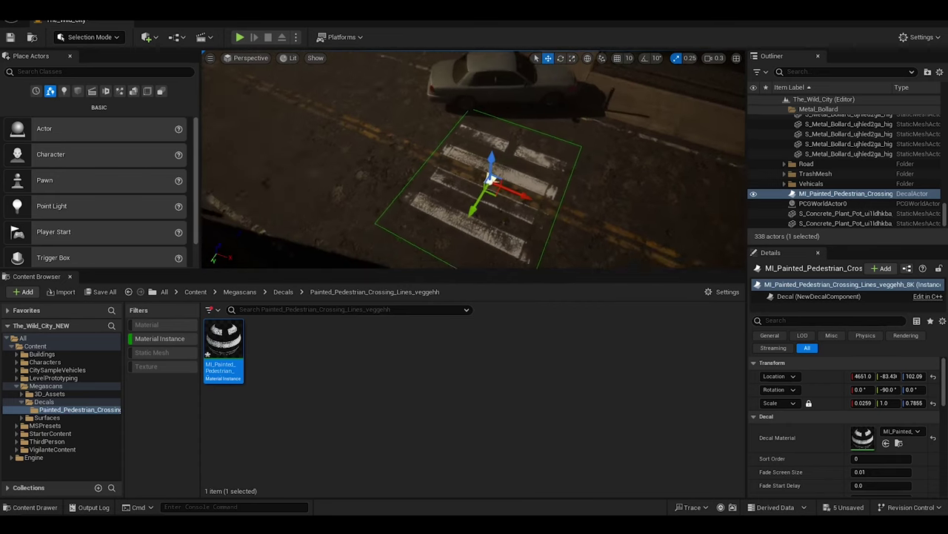
# Duplicate the crossing decal twice and line the copies up into a three-section zebra crossing
pyautogui.moveTo(426, 167); pyautogui.dragTo(427, 167, button='right')
pyautogui.hotkey('ctrl', 'd')
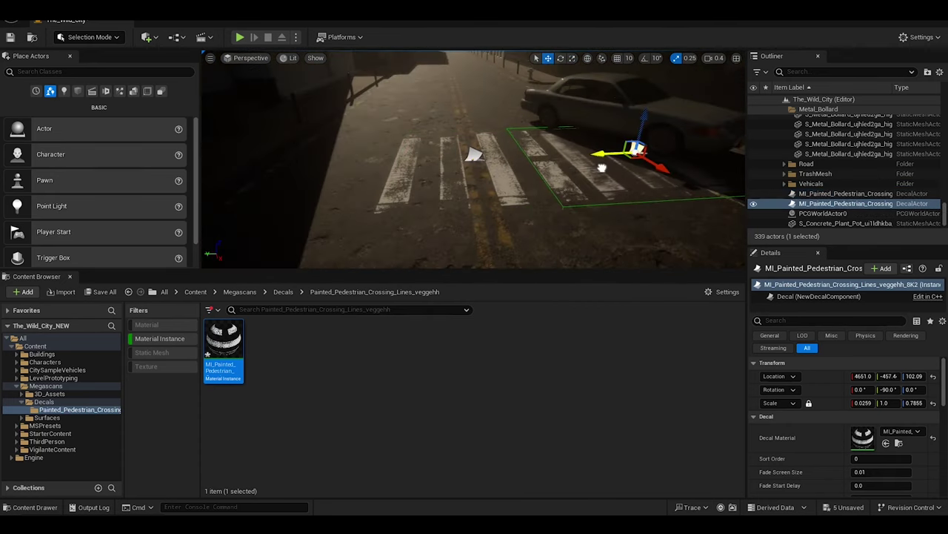
pyautogui.moveTo(602, 168); pyautogui.dragTo(627, 165)
pyautogui.moveTo(627, 165)
pyautogui.mouseDown(button='right')
pyautogui.moveTo(492, 116)
pyautogui.moveTo(392, 138)
pyautogui.mouseUp(button='right')
pyautogui.keyDown('alt'); pyautogui.moveTo(593, 137); pyautogui.dragTo(324, 168); pyautogui.keyUp('alt')
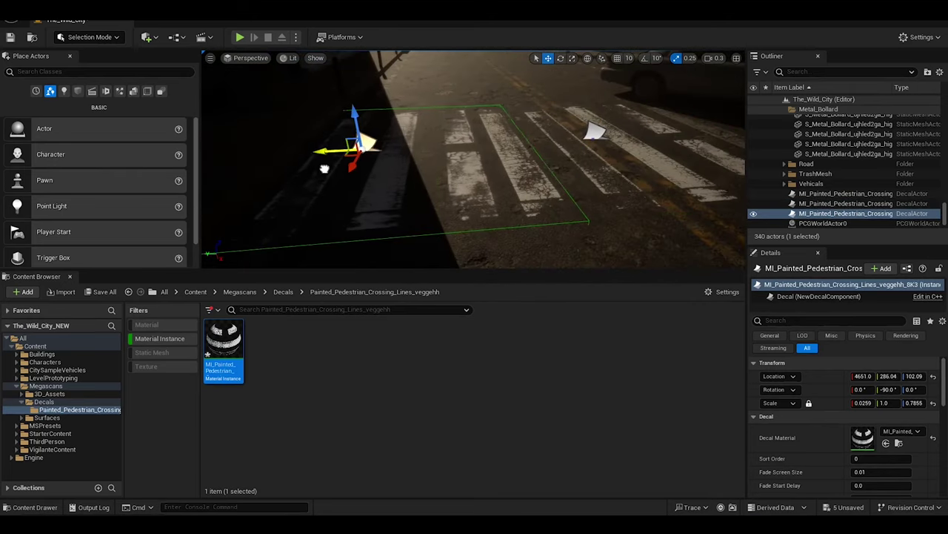
pyautogui.moveTo(315, 169); pyautogui.dragTo(315, 168, button='right')
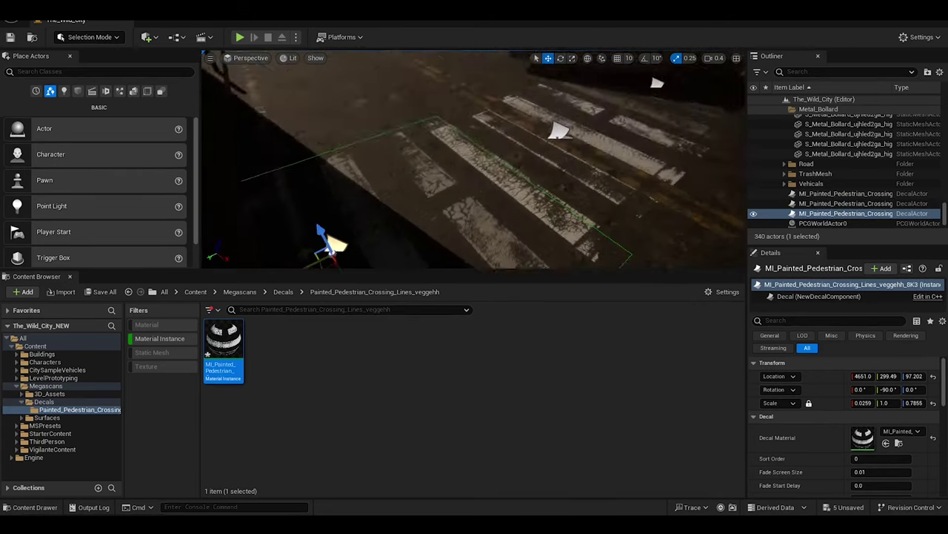
# Move the three crossing decals into a new folder named Painted_Pedestrian_Crossing
pyautogui.keyDown('shift'); pyautogui.click(845, 194); pyautogui.keyUp('shift')
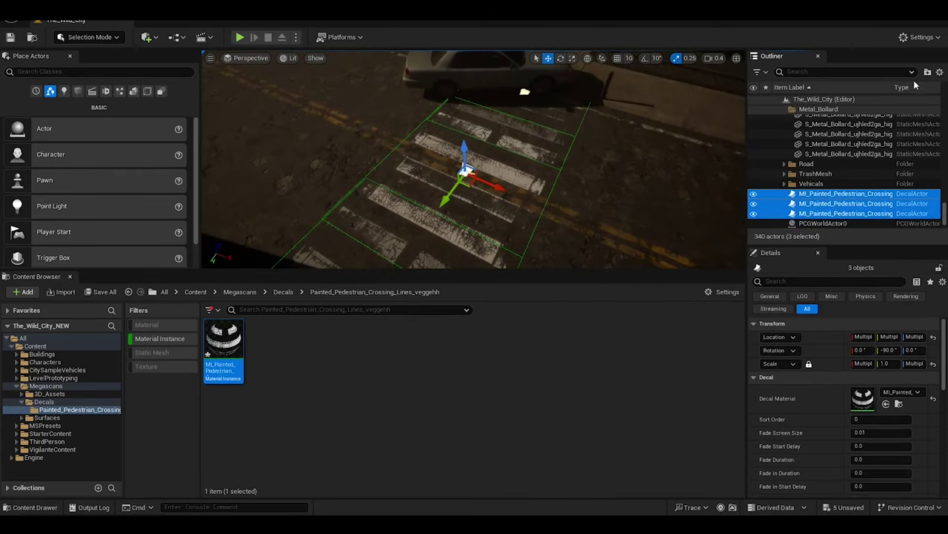
pyautogui.click(928, 71)
pyautogui.write('Painted_')
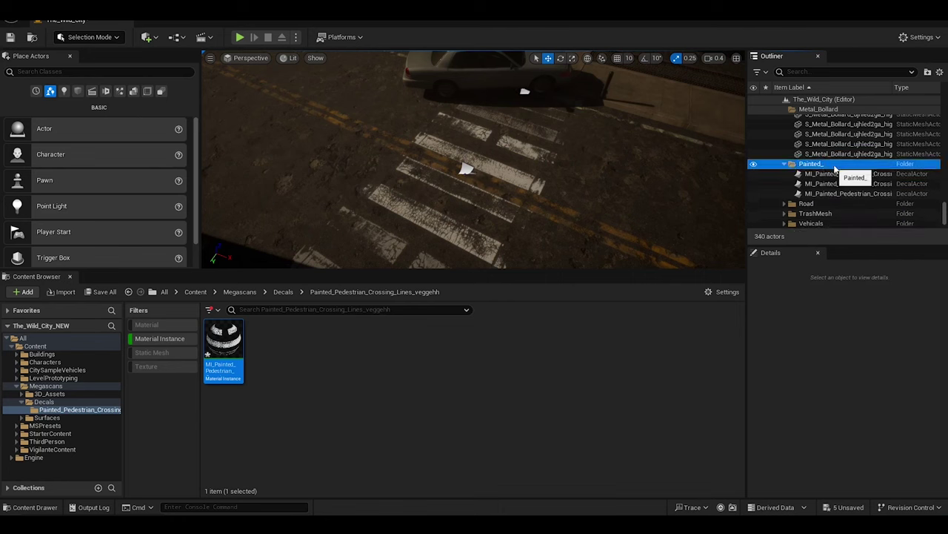
pyautogui.write('Pedestrain_Cr')
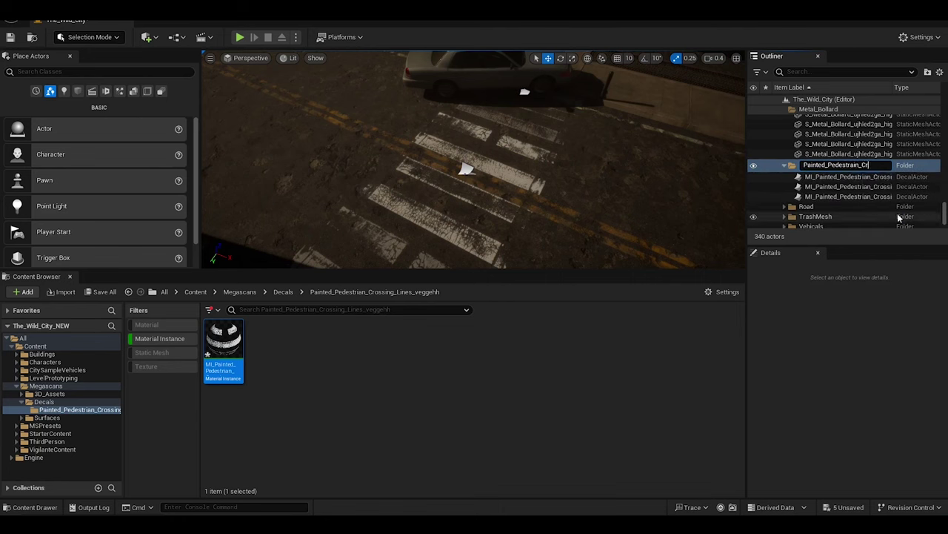
pyautogui.write('ossing')
pyautogui.press('Return')
pyautogui.press('f')
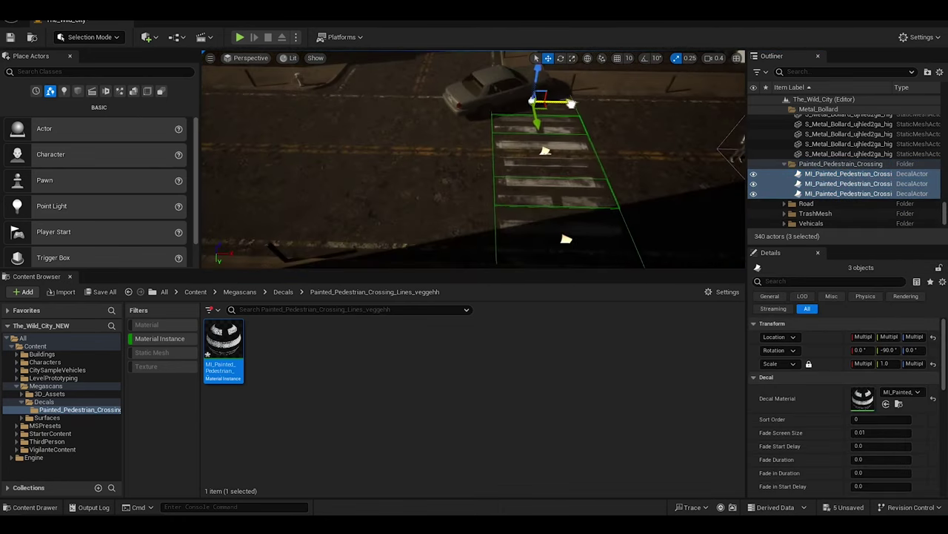
# Copy the crossing across the road and down the street, undoing an accidental rotation
pyautogui.keyDown('alt'); pyautogui.moveTo(537, 118); pyautogui.dragTo(571, 250); pyautogui.keyUp('alt')
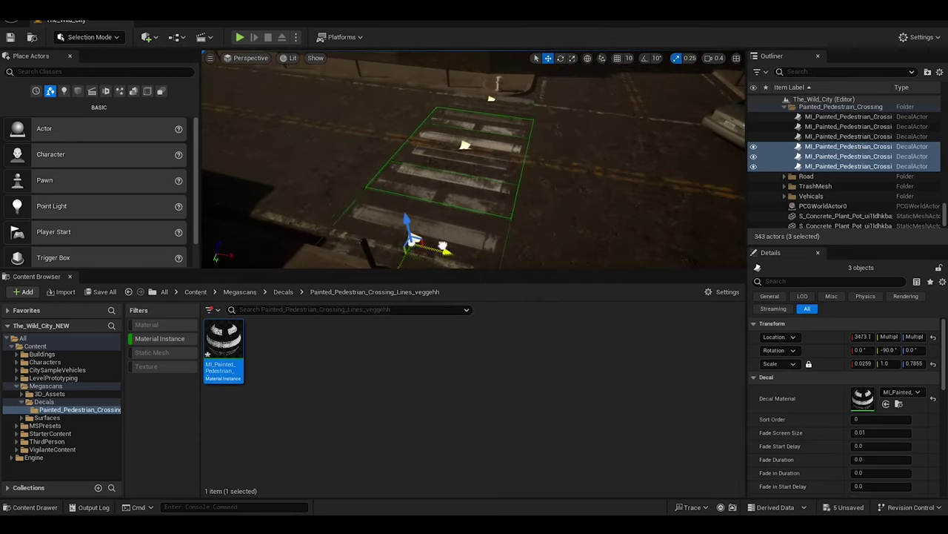
pyautogui.moveTo(578, 223)
pyautogui.keyDown('alt'); pyautogui.mouseDown()
pyautogui.moveTo(713, 122)
pyautogui.moveTo(549, 218)
pyautogui.mouseUp(); pyautogui.keyUp('alt')
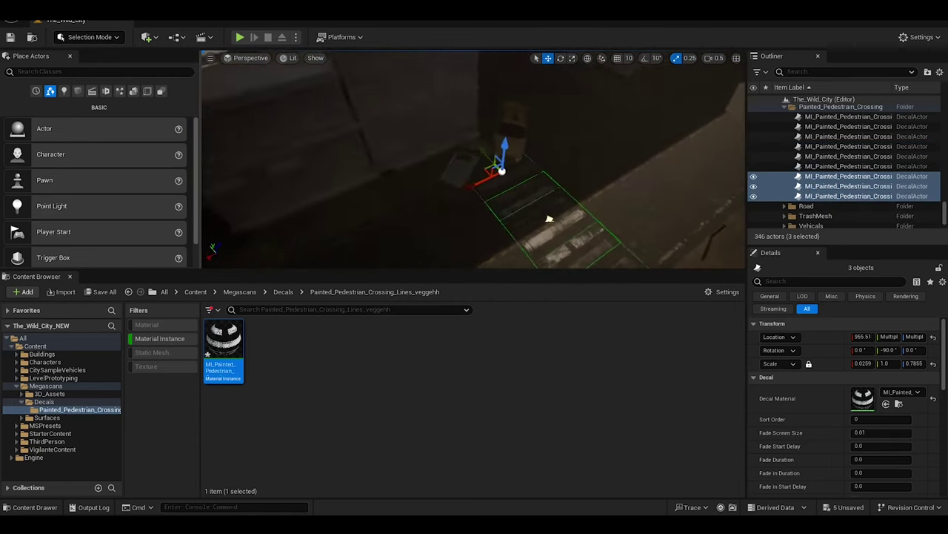
pyautogui.moveTo(549, 219)
pyautogui.keyDown('alt'); pyautogui.mouseDown()
pyautogui.moveTo(428, 191)
pyautogui.moveTo(464, 246)
pyautogui.moveTo(506, 252)
pyautogui.moveTo(494, 200)
pyautogui.mouseUp(); pyautogui.keyUp('alt')
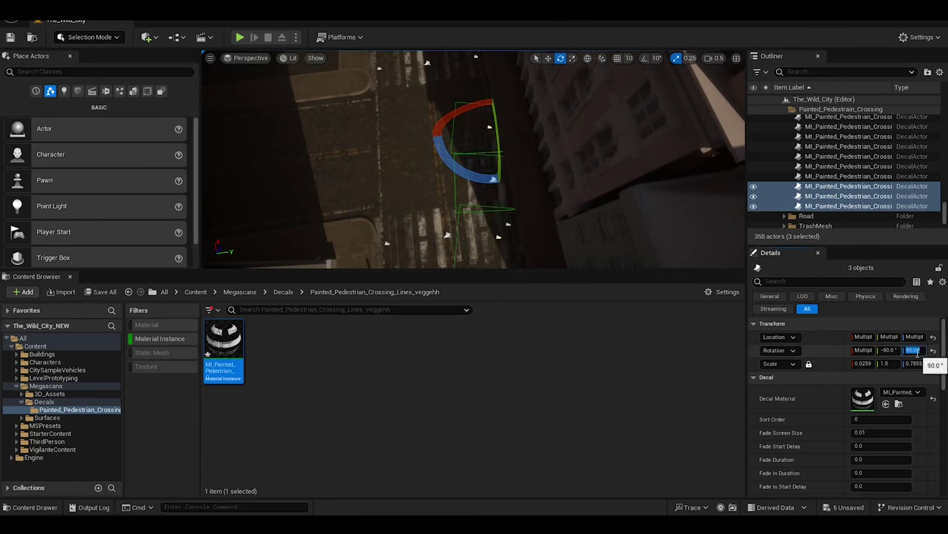
pyautogui.hotkey('ctrl', 'z')
pyautogui.press('w')
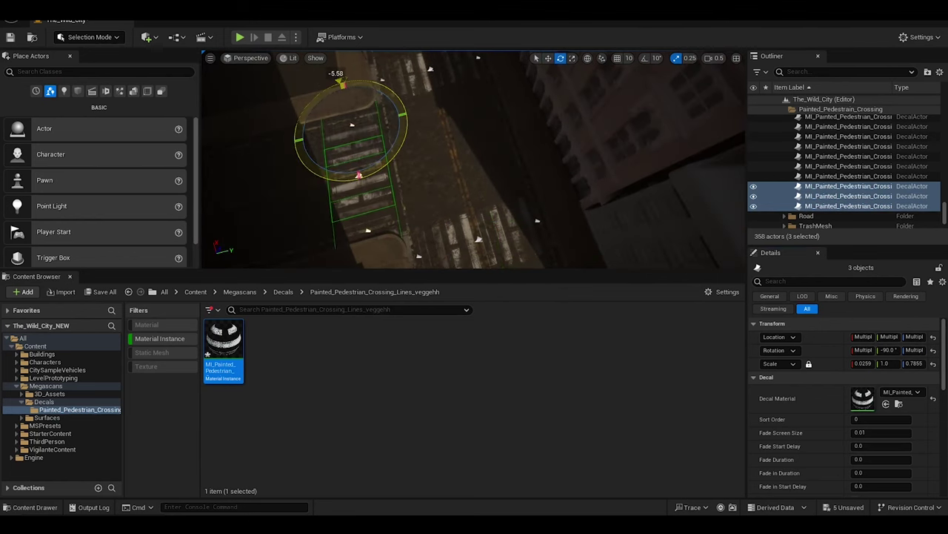
pyautogui.moveTo(396, 120); pyautogui.dragTo(432, 109, button='right')
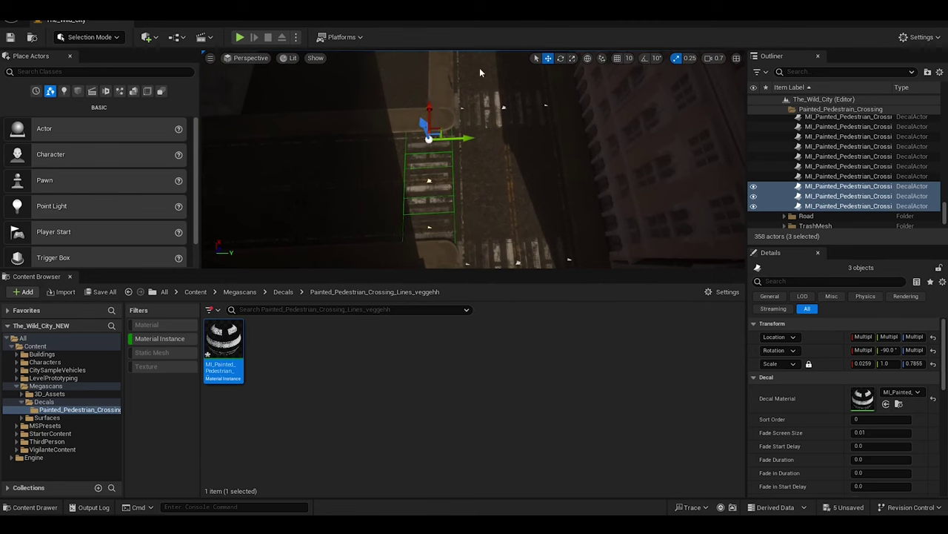
# Copy the crossing to another intersection, then bring up Quixel Bridge
pyautogui.moveTo(480, 72); pyautogui.dragTo(518, 149, button='right')
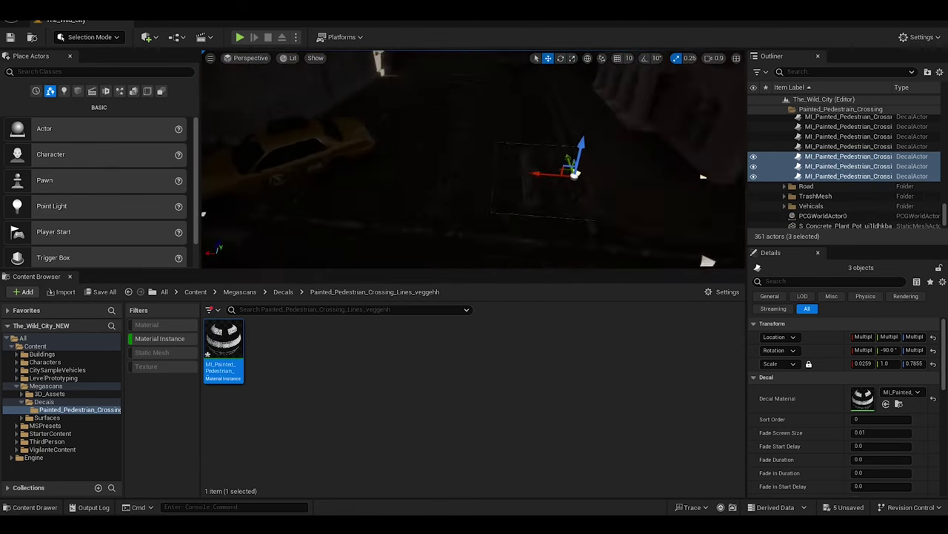
pyautogui.moveTo(354, 258); pyautogui.dragTo(434, 214, button='right')
pyautogui.hotkey('ctrl', 'd')
pyautogui.moveTo(443, 86); pyautogui.dragTo(469, 91, button='right')
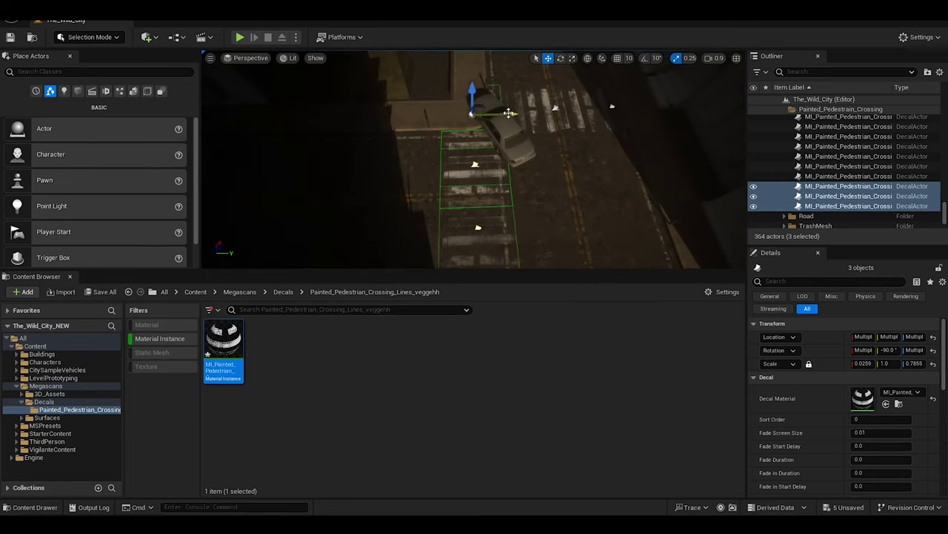
pyautogui.click(494, 112)
pyautogui.moveTo(493, 113)
pyautogui.mouseDown(button='right')
pyautogui.moveTo(445, 185)
pyautogui.moveTo(453, 178)
pyautogui.mouseUp(button='right')
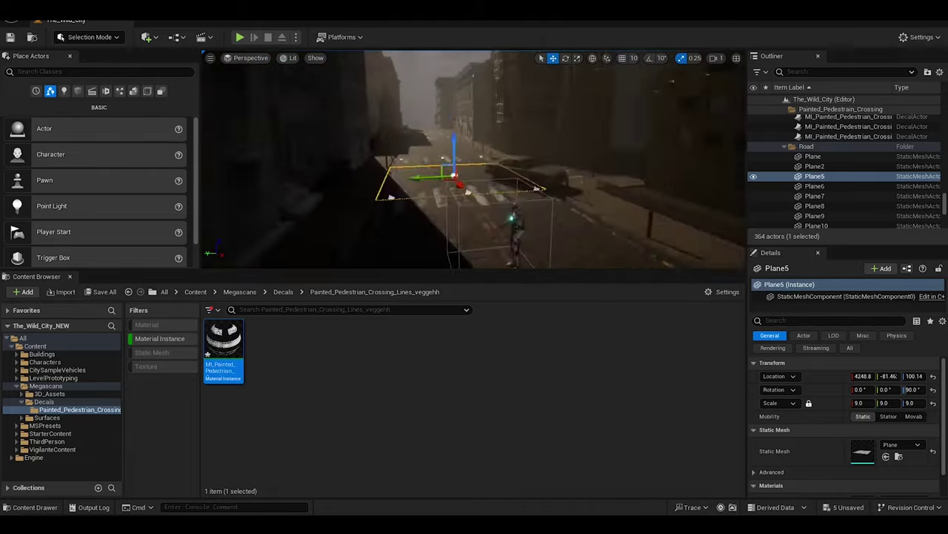
pyautogui.click(43, 400)
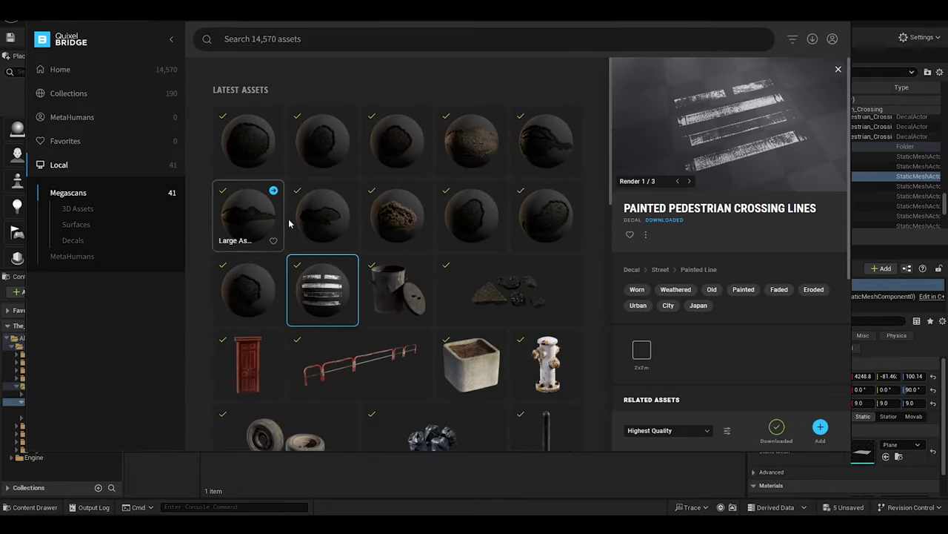
# Compare pothole decal variants in Bridge and settle on the Asphalt Pothole decal
pyautogui.click(248, 289)
pyautogui.keyDown('ctrl'); pyautogui.click(548, 223); pyautogui.keyUp('ctrl')
pyautogui.keyDown('ctrl'); pyautogui.click(548, 222); pyautogui.keyUp('ctrl')
pyautogui.keyDown('ctrl'); pyautogui.click(548, 223); pyautogui.keyUp('ctrl')
pyautogui.keyDown('ctrl'); pyautogui.click(521, 232); pyautogui.keyUp('ctrl')
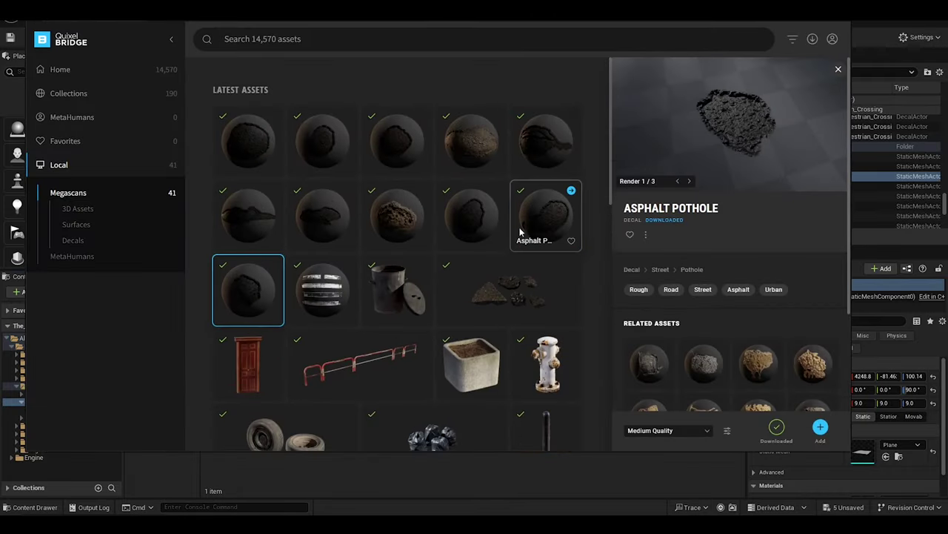
pyautogui.click(521, 232)
pyautogui.click(320, 226)
pyautogui.click(471, 148)
pyautogui.click(265, 317)
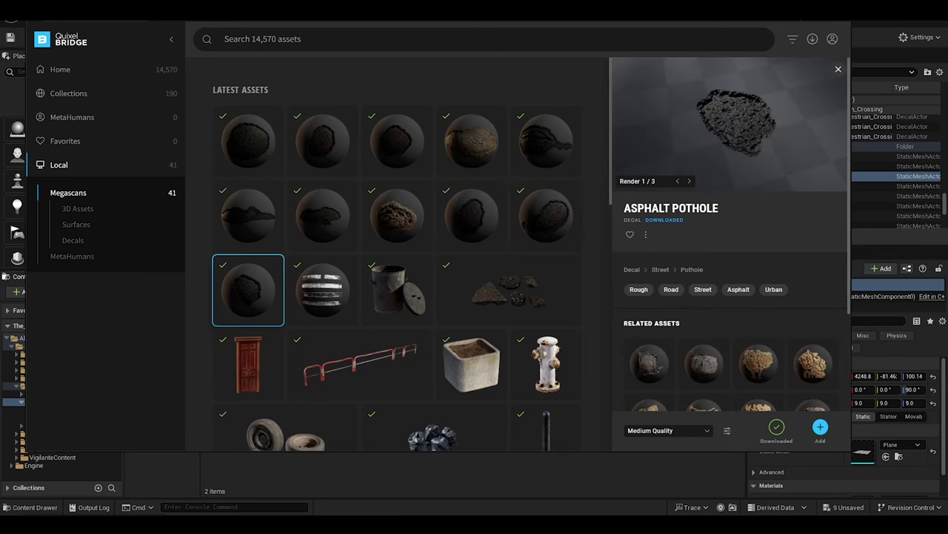
# Close Quixel Bridge and return to the Unreal editor
pyautogui.click(838, 69)
pyautogui.scroll(2, 945, 187)
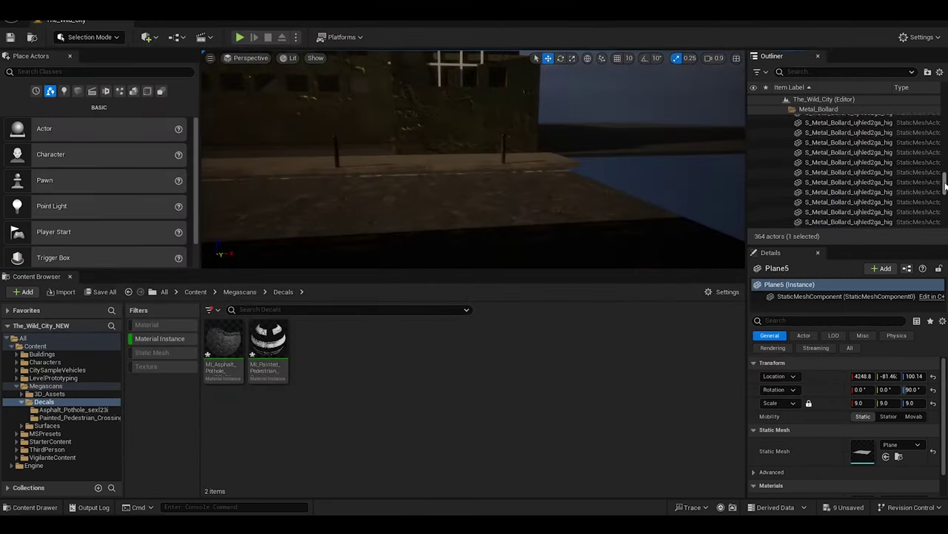
pyautogui.scroll(5, 946, 187)
pyautogui.scroll(-1, 845, 153)
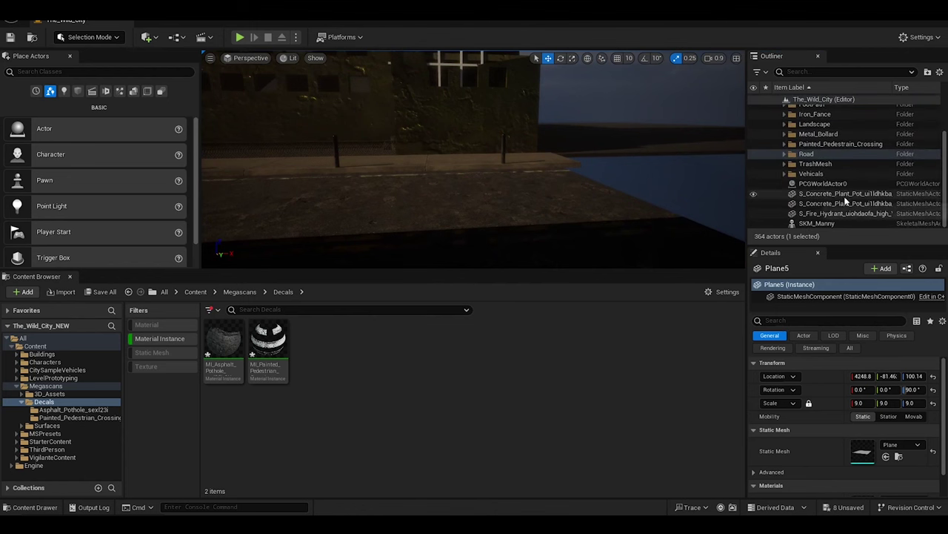
# Place MI_Asphalt_Pothole on the street, scale it, drop it onto the road, and open its material
pyautogui.moveTo(223, 347); pyautogui.dragTo(441, 191)
pyautogui.press('f')
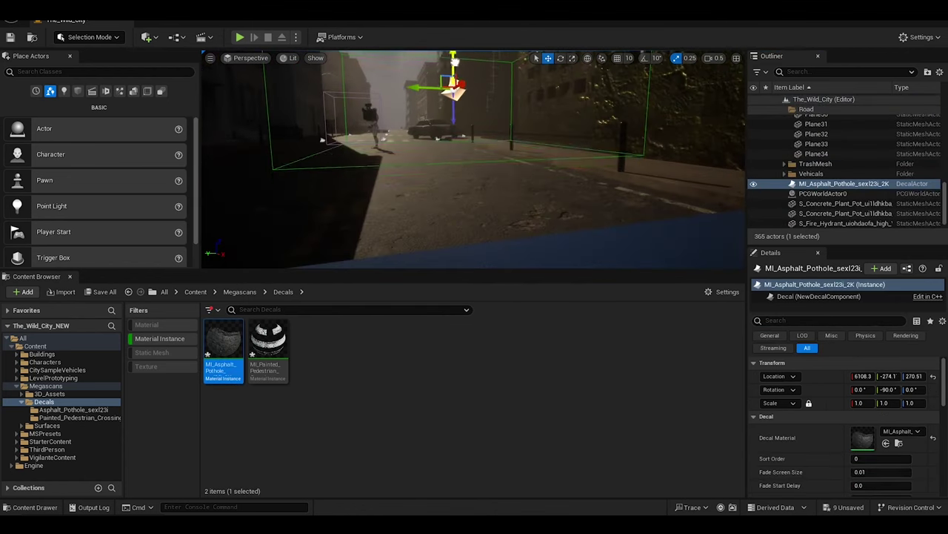
pyautogui.press('r')
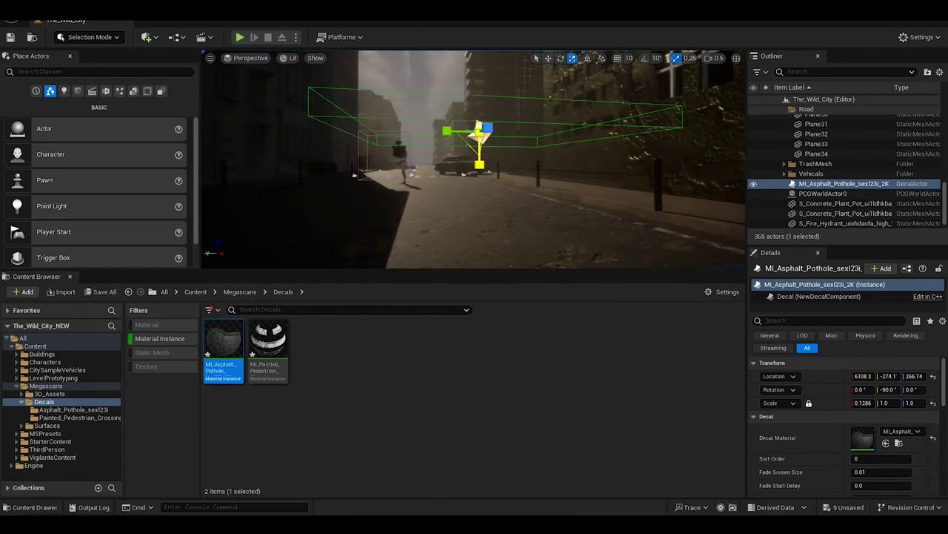
pyautogui.press('w')
pyautogui.press('End')
pyautogui.press('f')
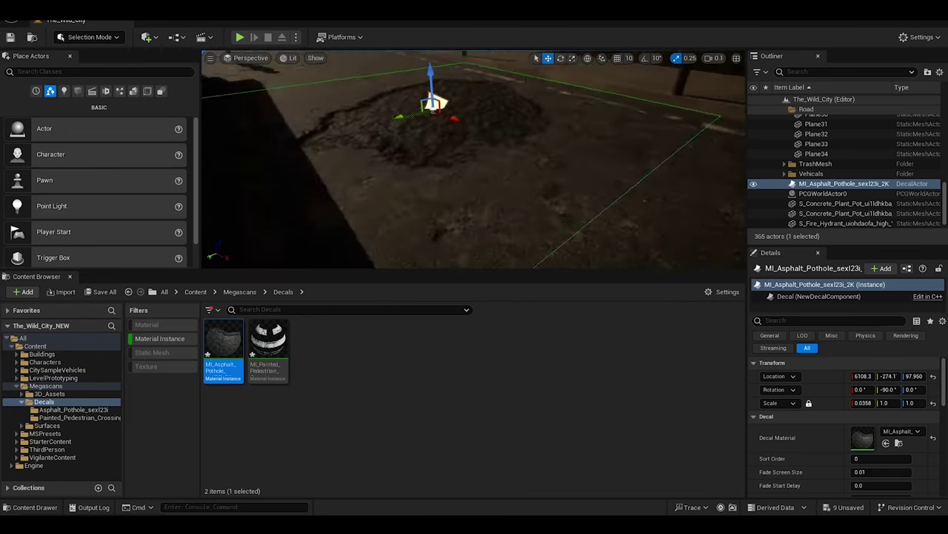
pyautogui.keyDown('shift'); pyautogui.moveTo(512, 214); pyautogui.dragTo(222, 230); pyautogui.keyUp('shift')
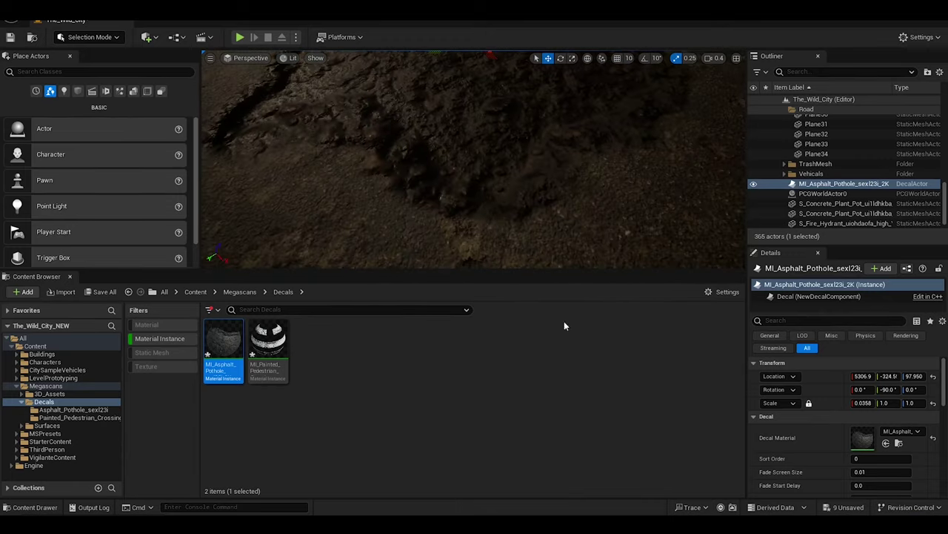
pyautogui.doubleClick(863, 437)
pyautogui.moveTo(758, 213); pyautogui.dragTo(399, 89)
# Set the T_Asphalt_Pothole texture's brightness to 1.5
pyautogui.doubleClick(545, 199)
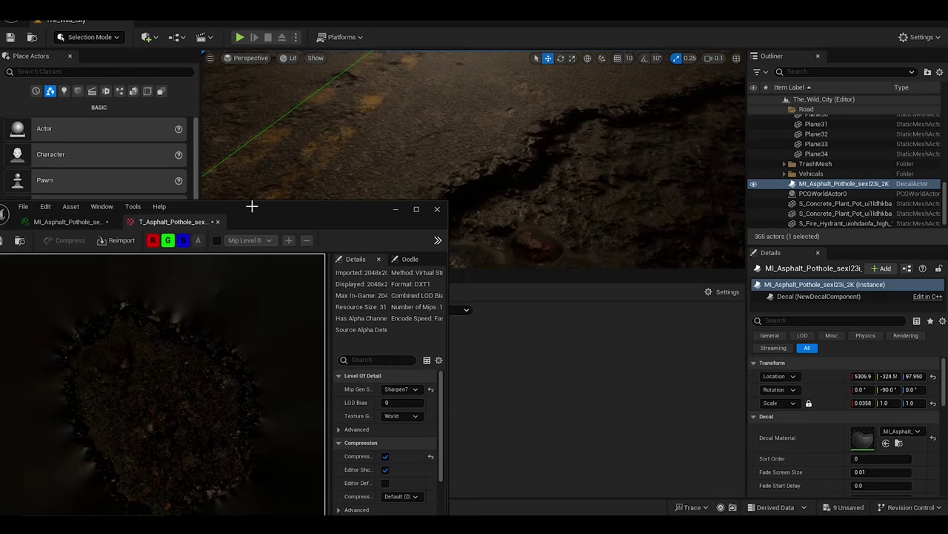
pyautogui.moveTo(252, 206); pyautogui.dragTo(189, 72)
pyautogui.scroll(-5, 312, 334)
pyautogui.moveTo(326, 358)
pyautogui.mouseDown()
pyautogui.moveTo(348, 359)
pyautogui.moveTo(323, 361)
pyautogui.mouseUp()
pyautogui.press('Return')
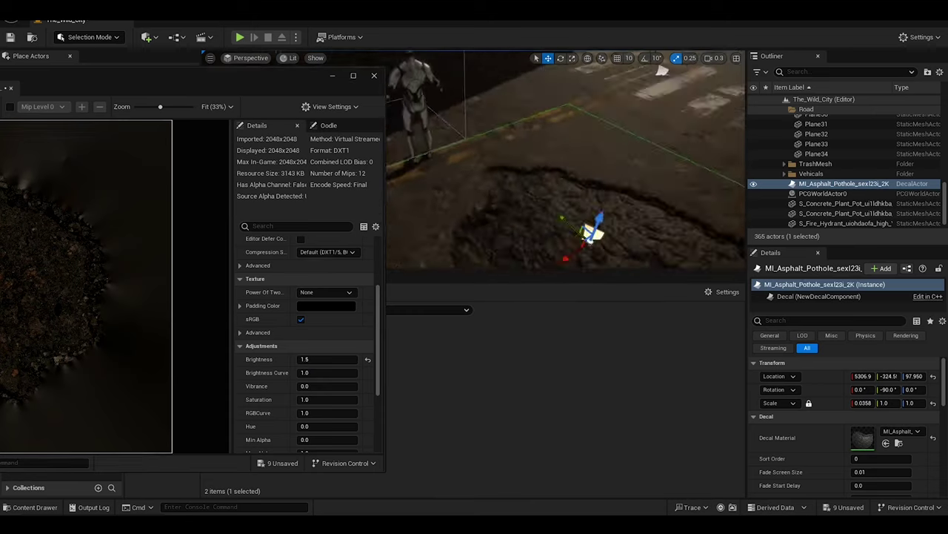
# Spread three pothole decals across the road at the right height, then playtest the level
pyautogui.keyDown('shift'); pyautogui.moveTo(626, 154); pyautogui.dragTo(538, 165); pyautogui.keyUp('shift')
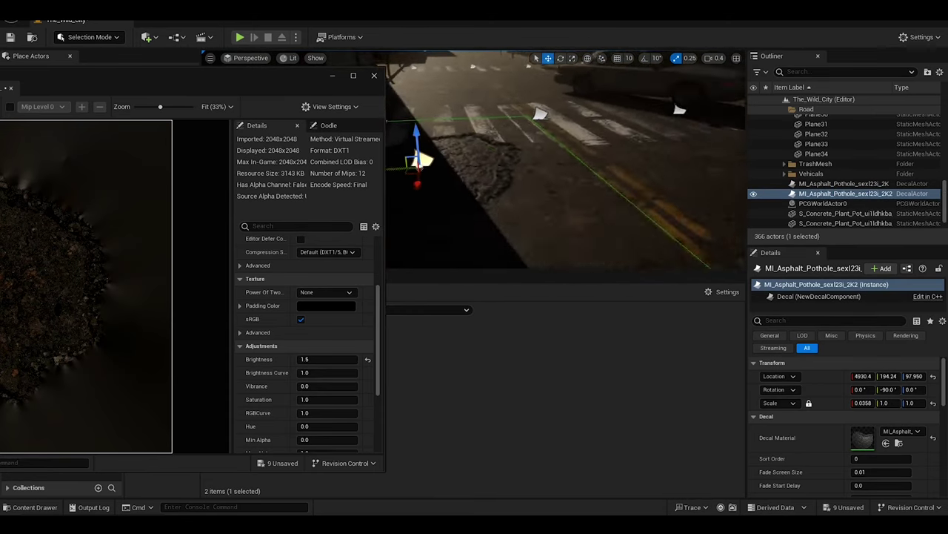
pyautogui.press('f')
pyautogui.keyDown('alt'); pyautogui.keyDown('shift'); pyautogui.moveTo(593, 183); pyautogui.dragTo(562, 198); pyautogui.keyUp('shift'); pyautogui.keyUp('alt')
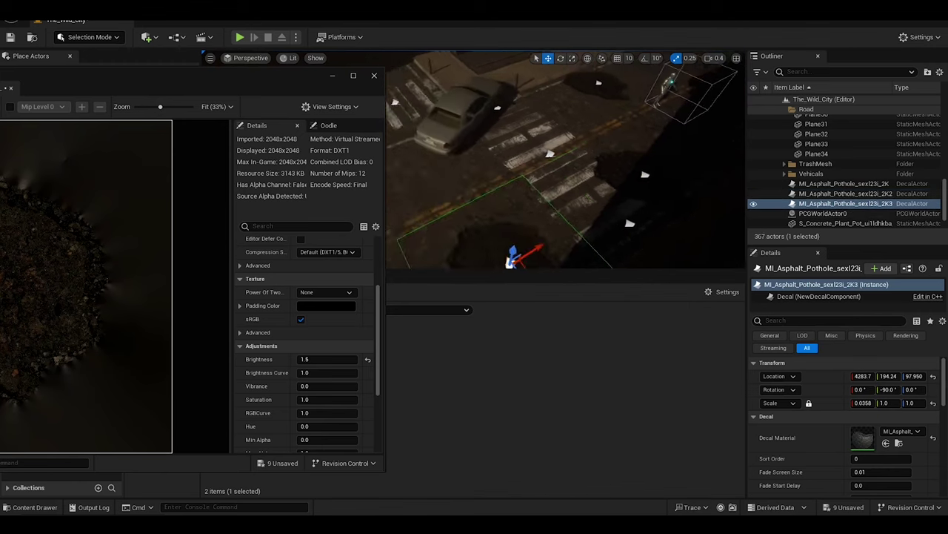
pyautogui.moveTo(545, 149)
pyautogui.keyDown('shift'); pyautogui.mouseDown()
pyautogui.moveTo(536, 181)
pyautogui.moveTo(474, 218)
pyautogui.mouseUp(); pyautogui.keyUp('shift')
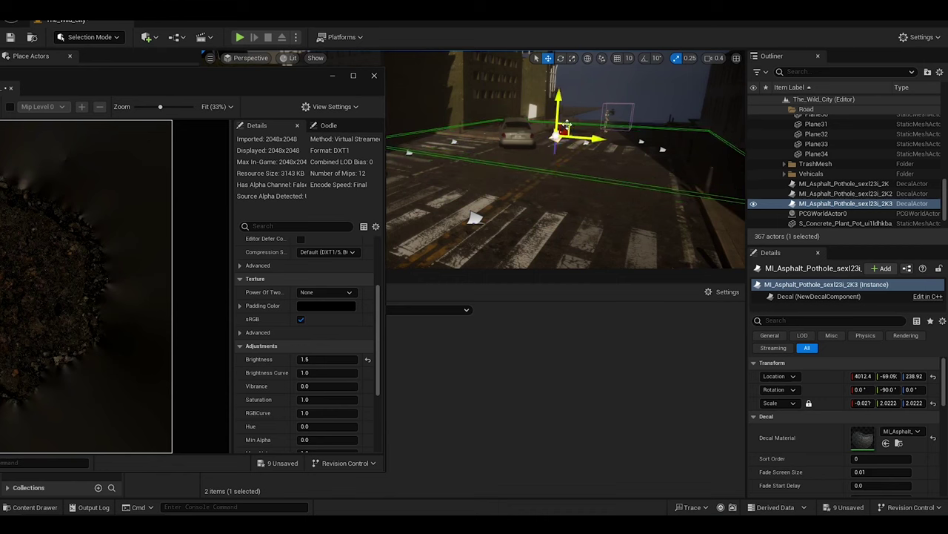
pyautogui.keyDown('shift'); pyautogui.moveTo(556, 141); pyautogui.dragTo(602, 157); pyautogui.keyUp('shift')
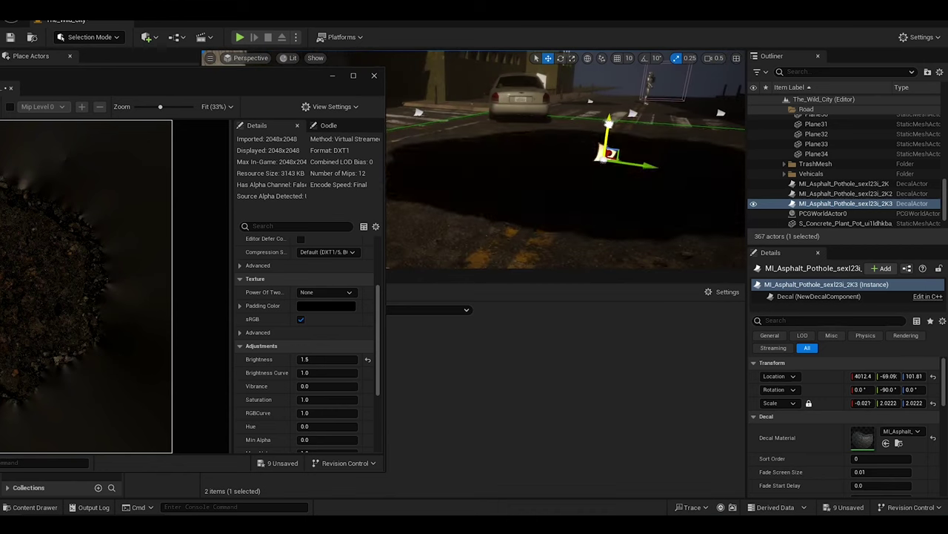
pyautogui.scroll(2, 565, 160)
pyautogui.scroll(3, 565, 159)
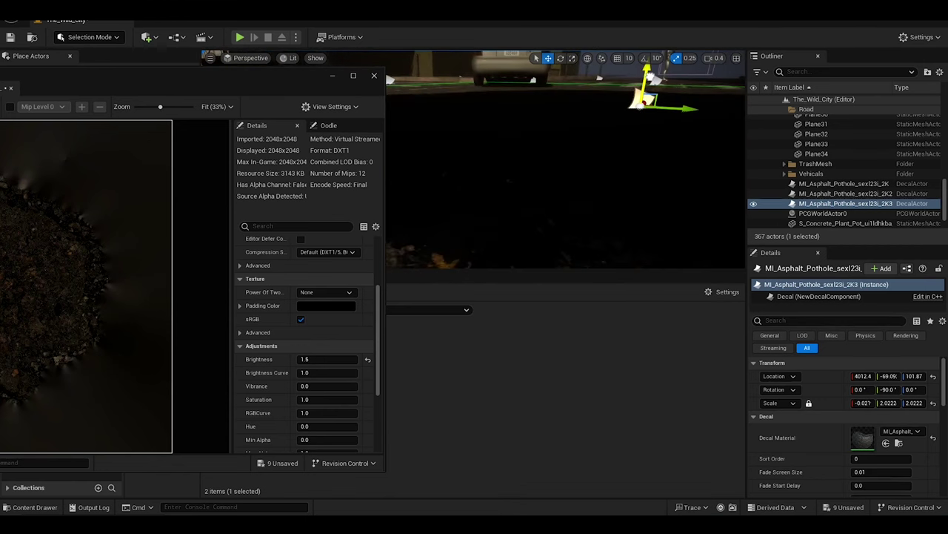
pyautogui.keyDown('shift'); pyautogui.moveTo(647, 74); pyautogui.dragTo(586, 77); pyautogui.keyUp('shift')
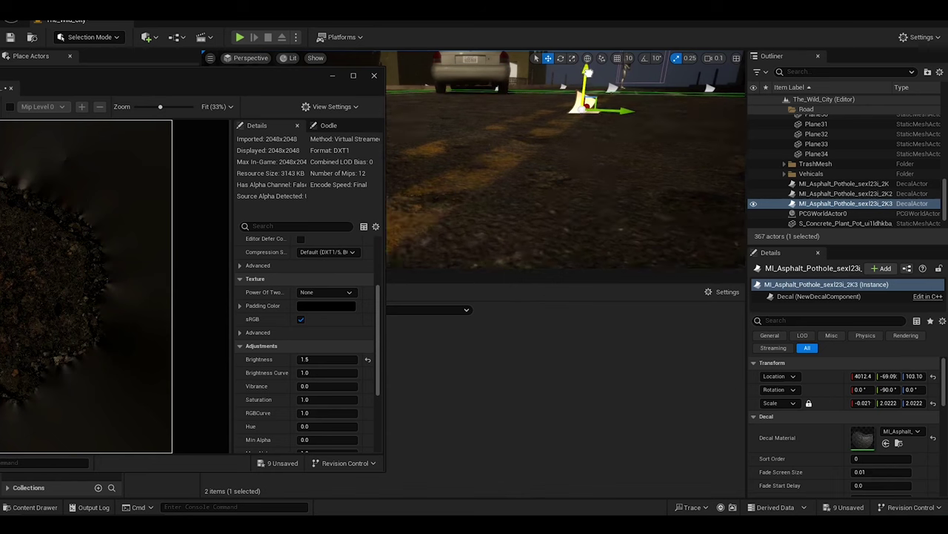
pyautogui.moveTo(585, 78); pyautogui.dragTo(563, 148, button='right')
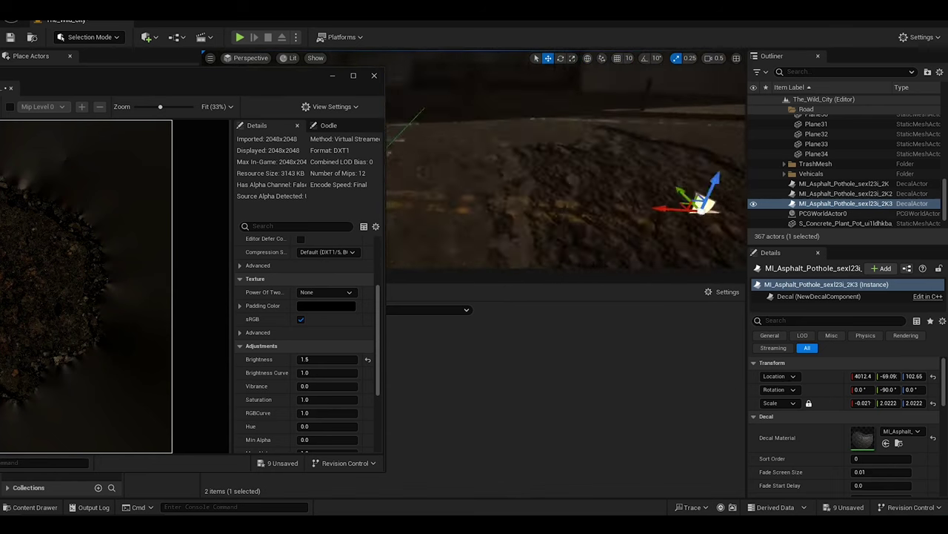
pyautogui.hotkey('alt', 'p')
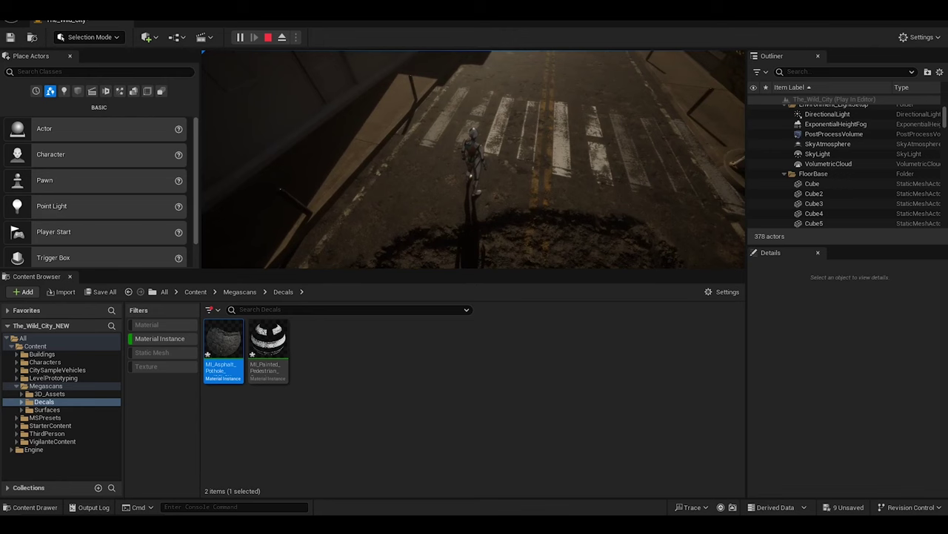
pyautogui.press('Escape')
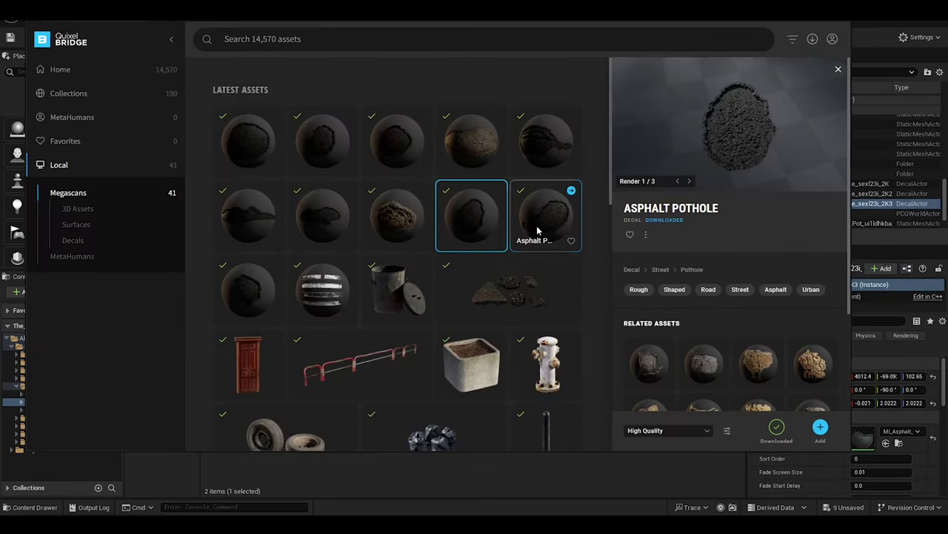
# Compare Large Asphalt Pothole and Asphalt Pothole variants in Bridge, narrowing a multi-selection
pyautogui.click(317, 211)
pyautogui.click(415, 231)
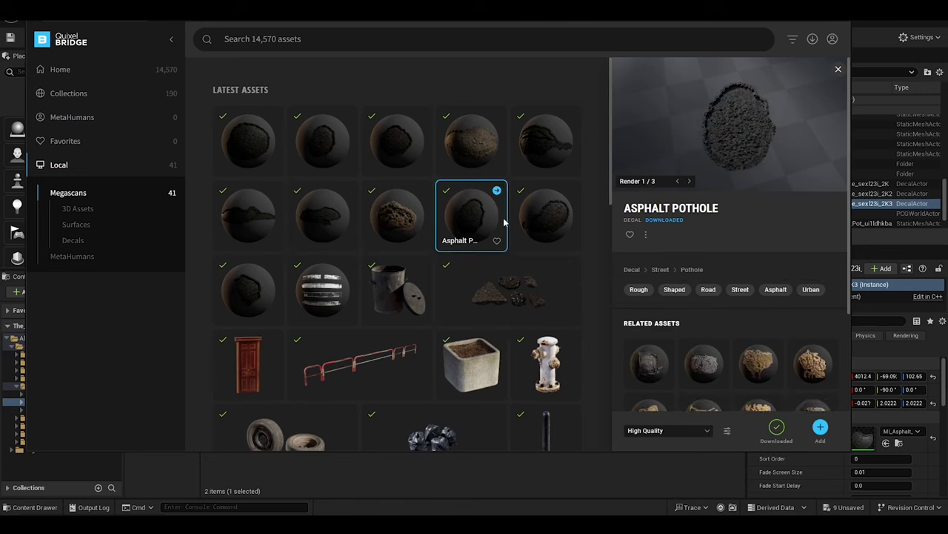
pyautogui.click(253, 213)
pyautogui.click(546, 141)
pyautogui.click(396, 141)
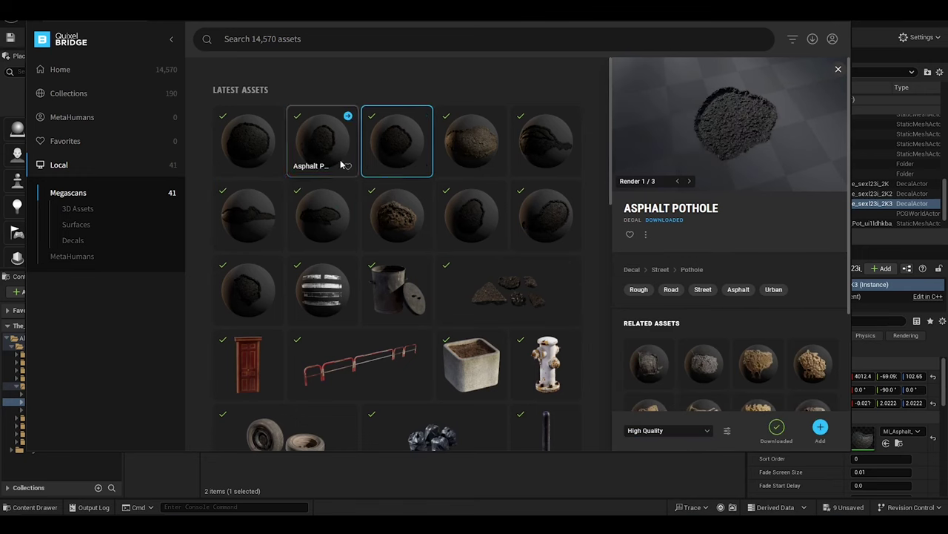
pyautogui.click(248, 141)
pyautogui.keyDown('shift'); pyautogui.click(249, 230); pyautogui.keyUp('shift')
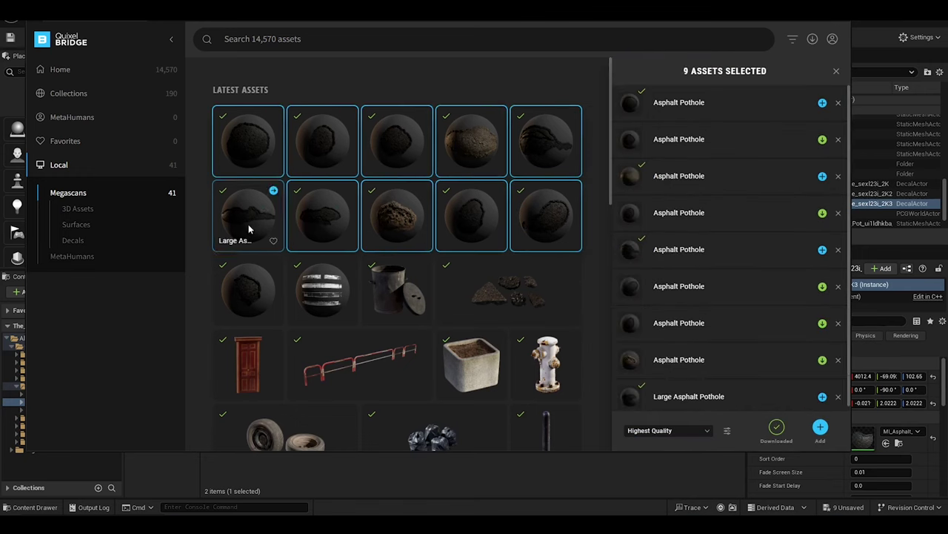
pyautogui.click(546, 214)
pyautogui.keyDown('shift'); pyautogui.click(472, 215); pyautogui.keyUp('shift')
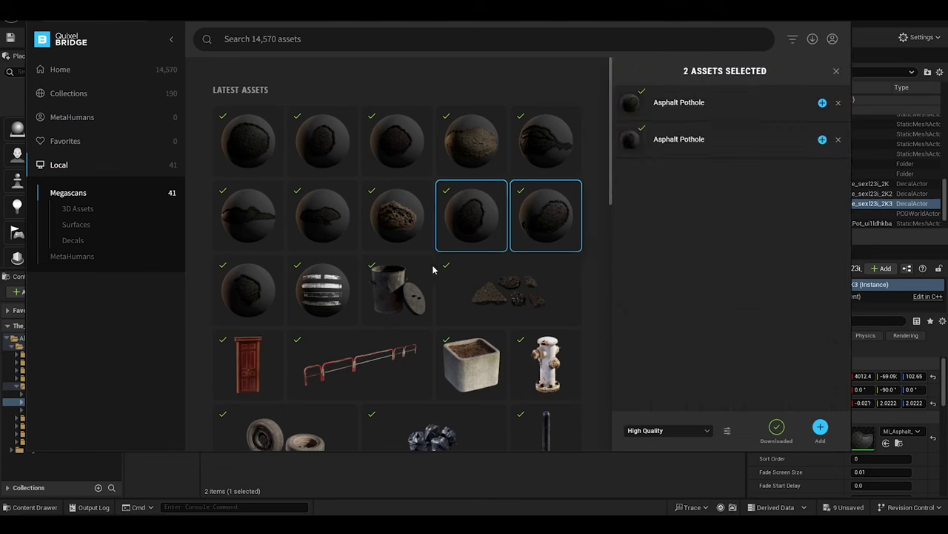
pyautogui.click(380, 217)
# Add the chosen Asphalt Pothole variant to the project
pyautogui.click(322, 228)
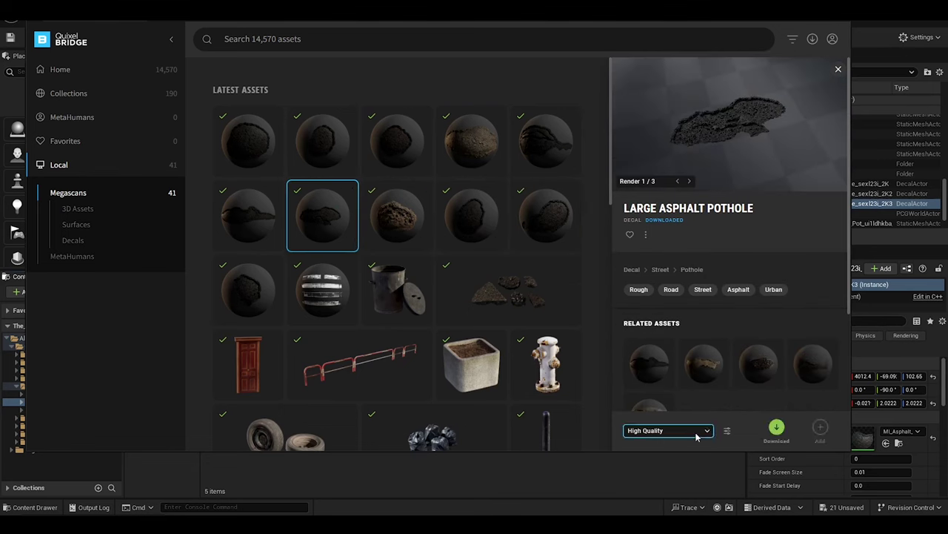
pyautogui.click(459, 149)
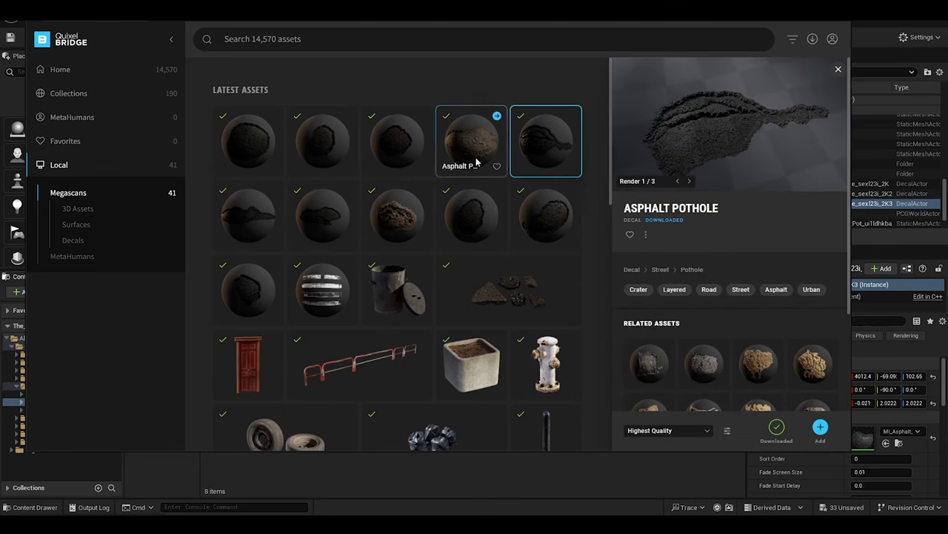
pyautogui.moveTo(381, 143); pyautogui.dragTo(390, 239)
pyautogui.click(821, 430)
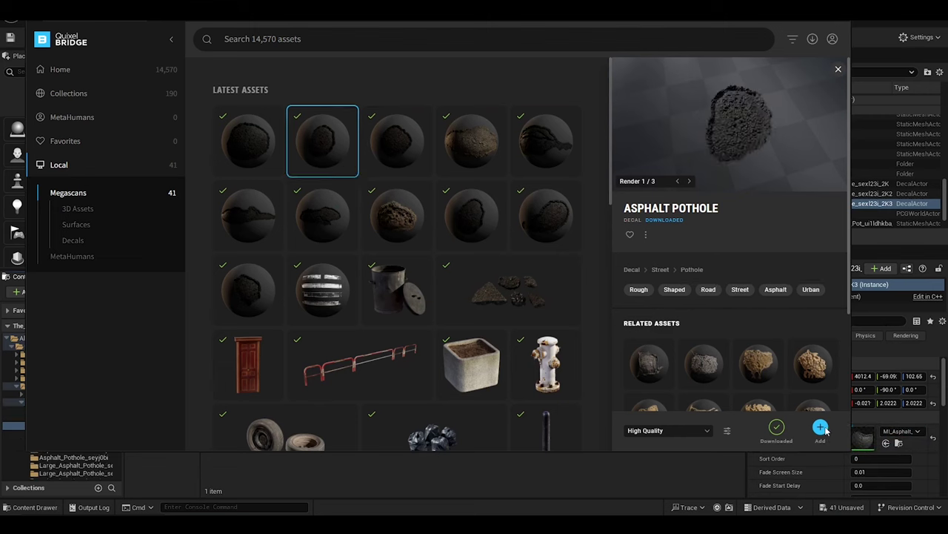
pyautogui.press('Left')
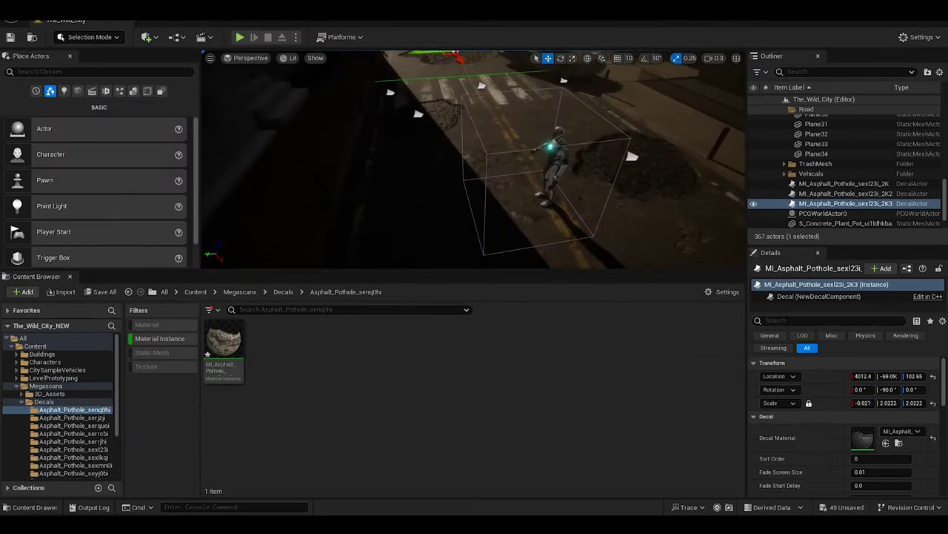
# Place the senq0hi pothole decal on the crosswalk street, flatten it and rotate it
pyautogui.moveTo(232, 343); pyautogui.dragTo(510, 125)
pyautogui.press('f')
pyautogui.press('r')
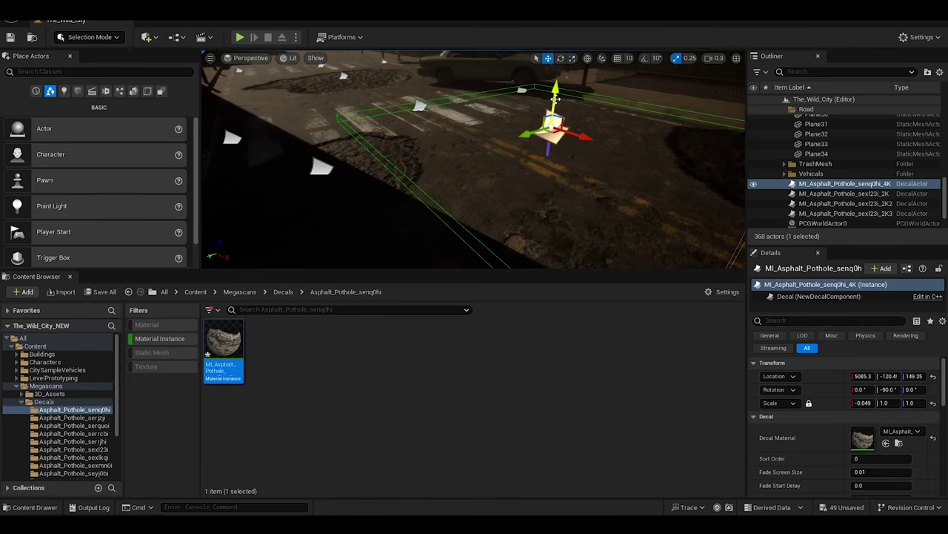
pyautogui.moveTo(558, 113); pyautogui.dragTo(557, 132)
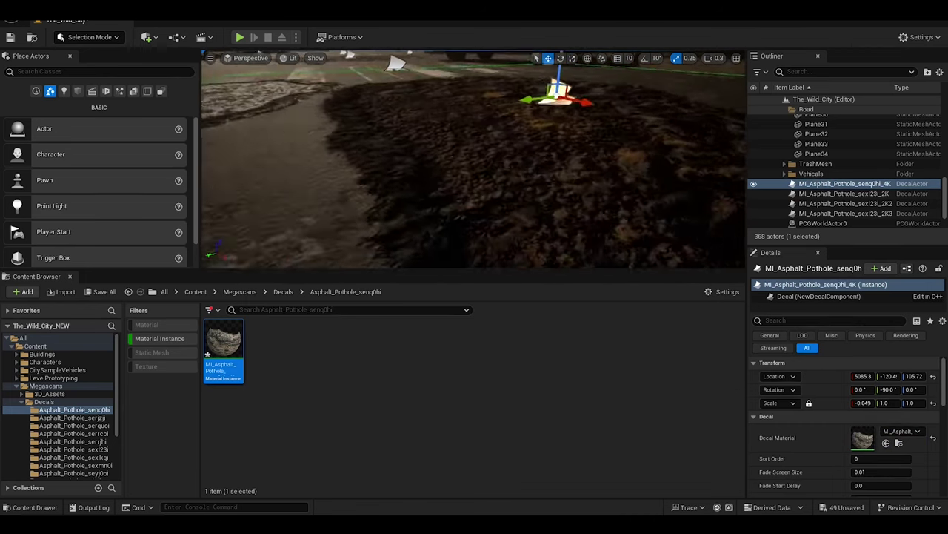
pyautogui.moveTo(475, 160)
pyautogui.mouseDown(button='right')
pyautogui.moveTo(519, 141)
pyautogui.moveTo(519, 178)
pyautogui.mouseUp(button='right')
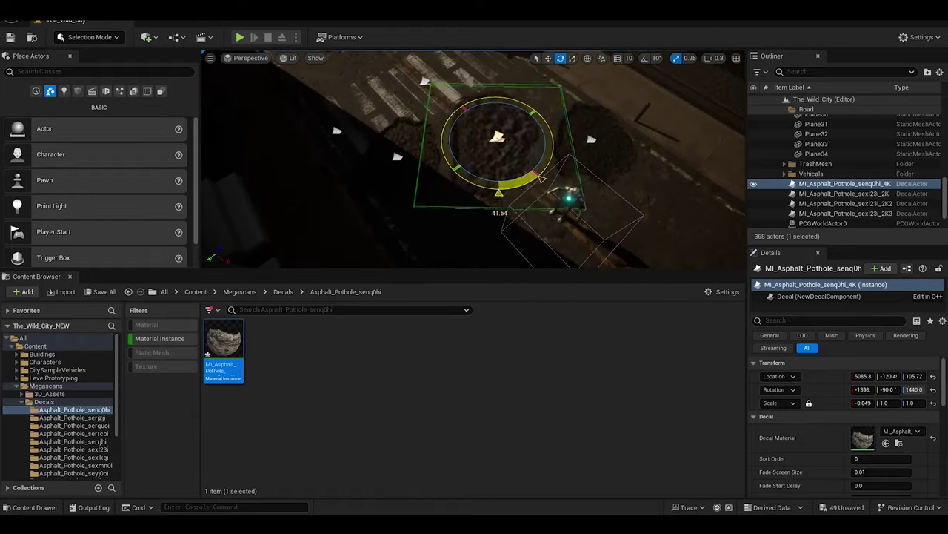
pyautogui.moveTo(542, 178); pyautogui.dragTo(538, 176)
pyautogui.moveTo(538, 176); pyautogui.dragTo(513, 156, button='right')
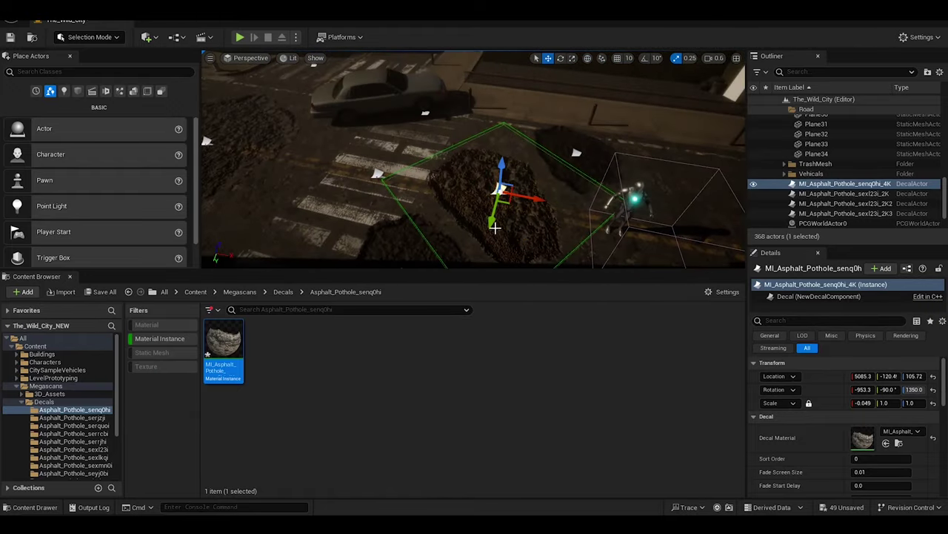
pyautogui.moveTo(480, 224)
pyautogui.mouseDown(button='right')
pyautogui.moveTo(489, 215)
pyautogui.moveTo(474, 208)
pyautogui.mouseUp(button='right')
# Save all unsaved work with Ctrl+S
pyautogui.press('r')
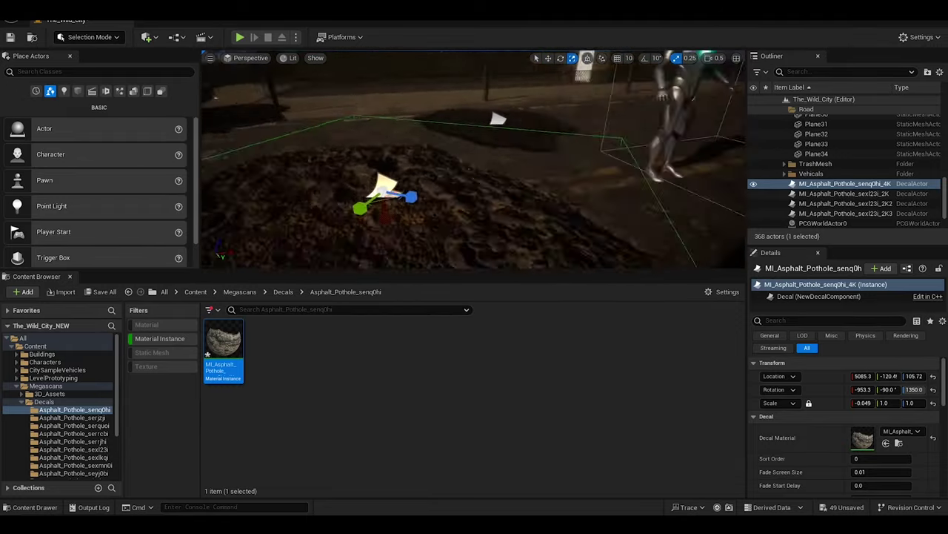
pyautogui.hotkey('ctrl', 's')
pyautogui.press('w')
pyautogui.click(423, 149)
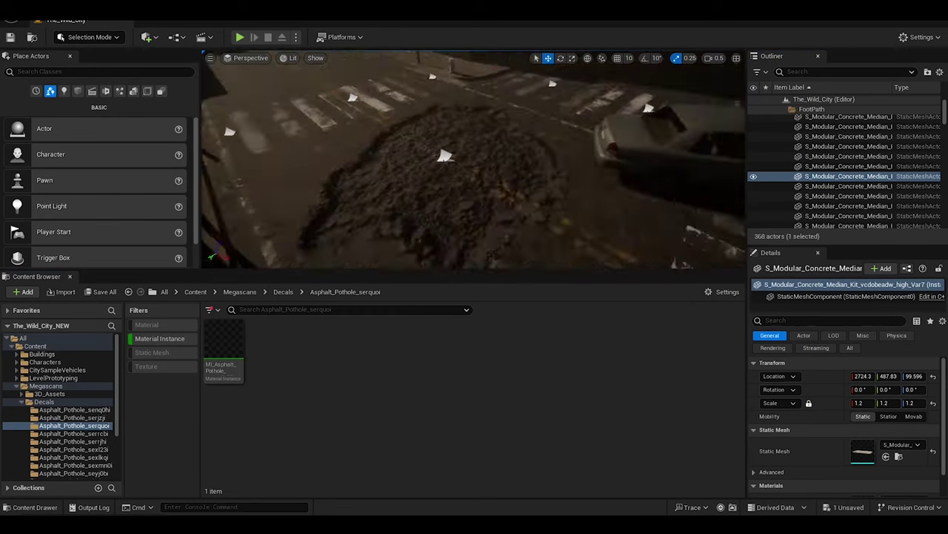
# Inspect the existing pothole decals on the street and browse the pothole decal folders
pyautogui.moveTo(475, 185); pyautogui.dragTo(420, 155, button='right')
pyautogui.moveTo(411, 117); pyautogui.dragTo(410, 116, button='right')
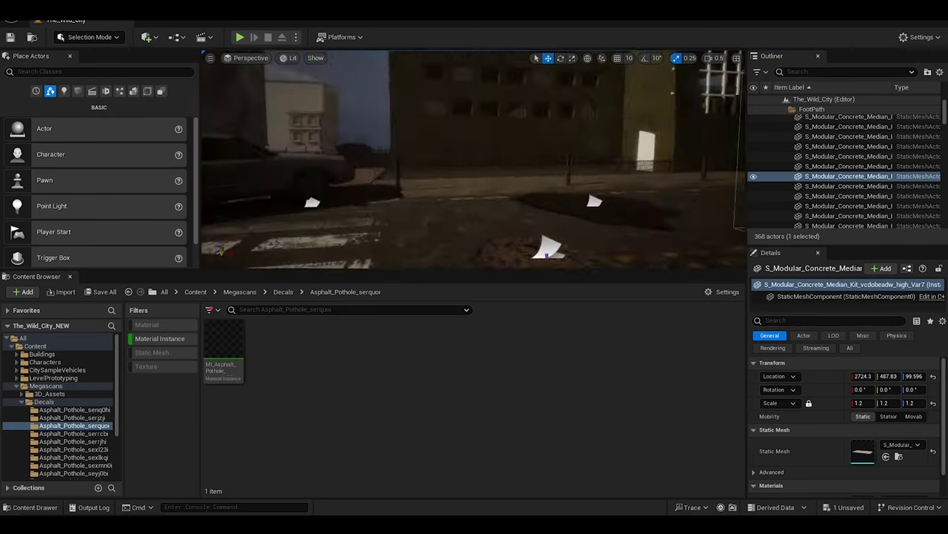
pyautogui.click(549, 185)
pyautogui.moveTo(475, 185); pyautogui.dragTo(474, 185, button='right')
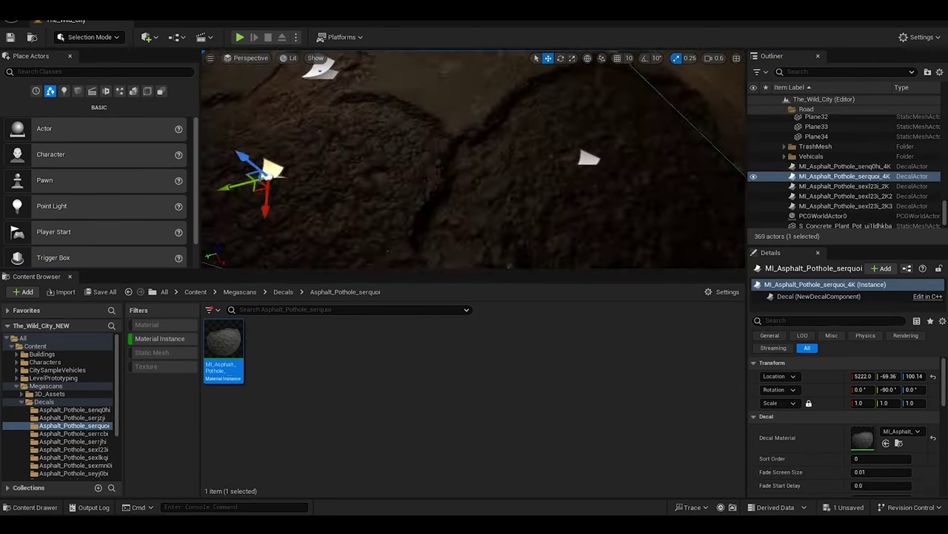
pyautogui.press('Escape')
pyautogui.click(63, 441)
pyautogui.click(549, 156)
pyautogui.moveTo(529, 176); pyautogui.dragTo(529, 175, button='right')
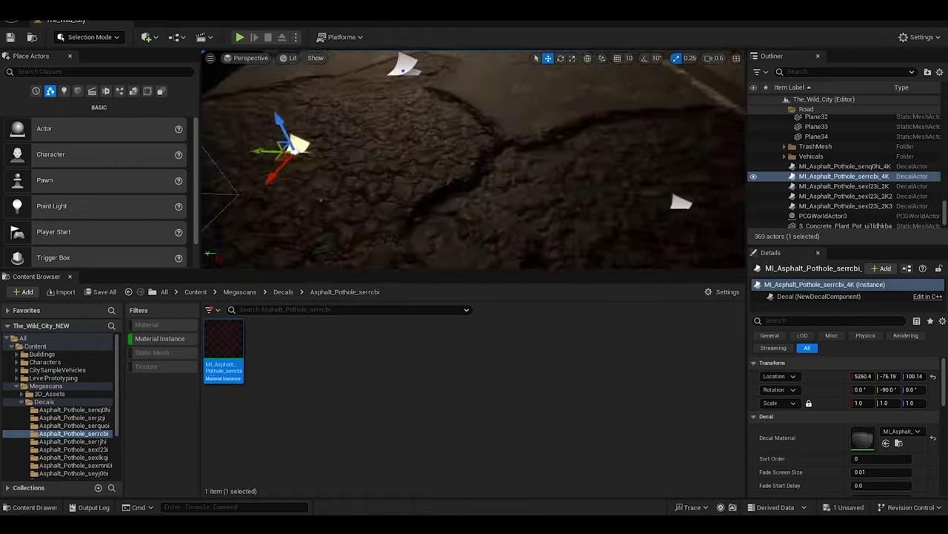
pyautogui.press('Escape')
# Test-place a sexl23i pothole decal, delete it, and check the sexlkqi and sexmn0i variants
pyautogui.click(529, 175)
pyautogui.click(73, 449)
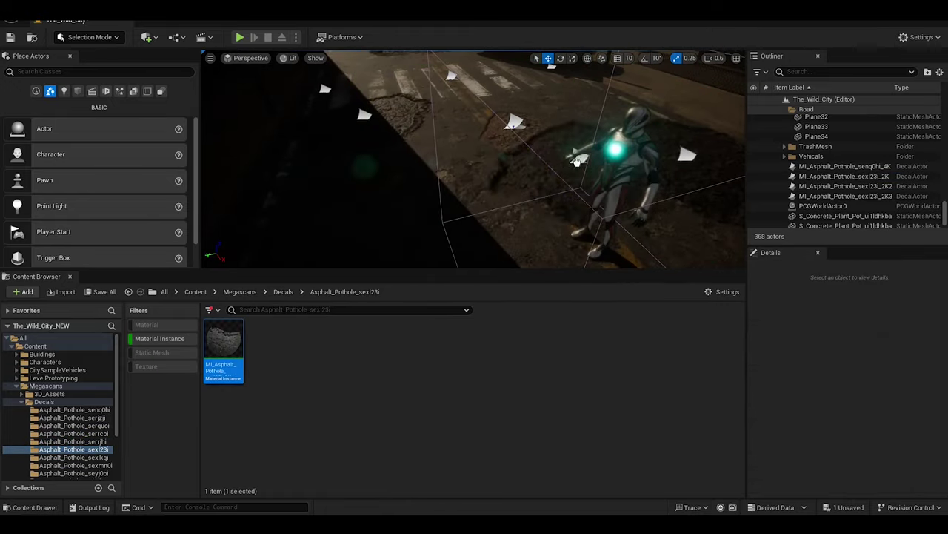
pyautogui.moveTo(223, 348); pyautogui.dragTo(519, 174)
pyautogui.press('Delete')
pyautogui.click(73, 457)
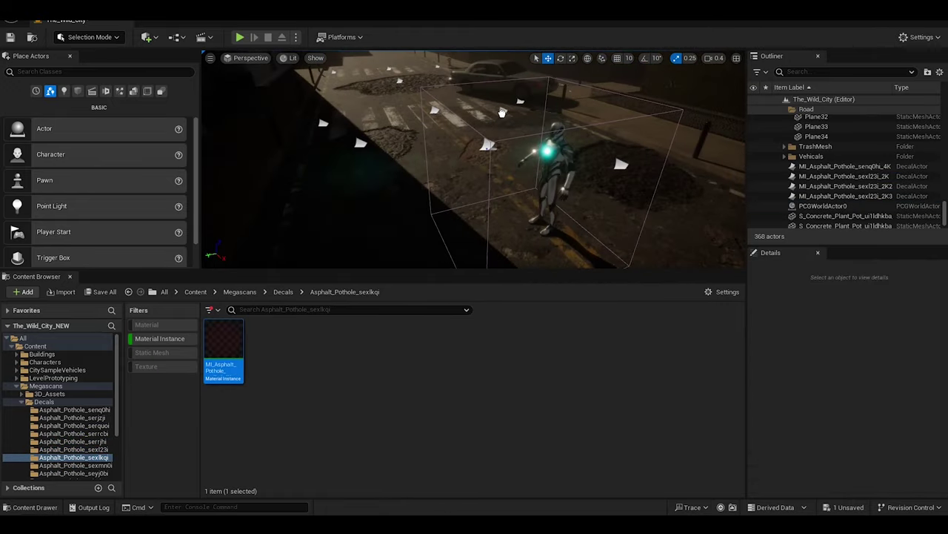
pyautogui.click(503, 112)
pyautogui.press('Escape')
pyautogui.click(73, 465)
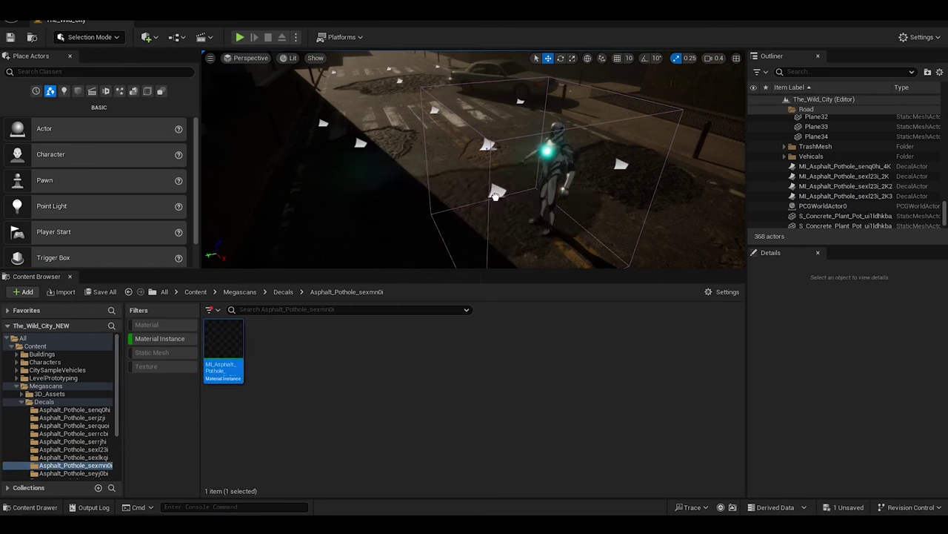
pyautogui.click(495, 194)
pyautogui.scroll(3, 495, 195)
pyautogui.scroll(-2, 59, 415)
pyautogui.press('Escape')
# Place a seyj0bi pothole decal next to the character and lower it onto the road
pyautogui.click(74, 441)
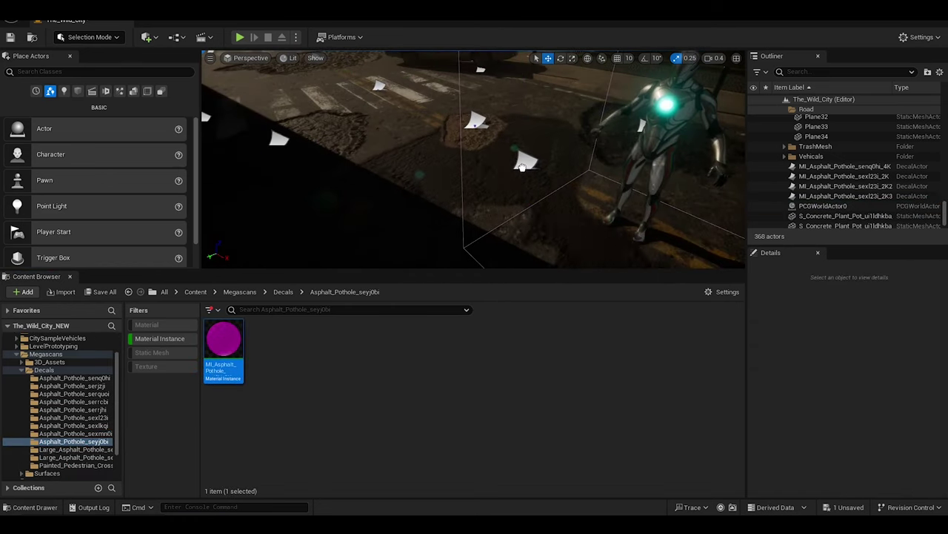
pyautogui.moveTo(523, 167); pyautogui.dragTo(475, 172)
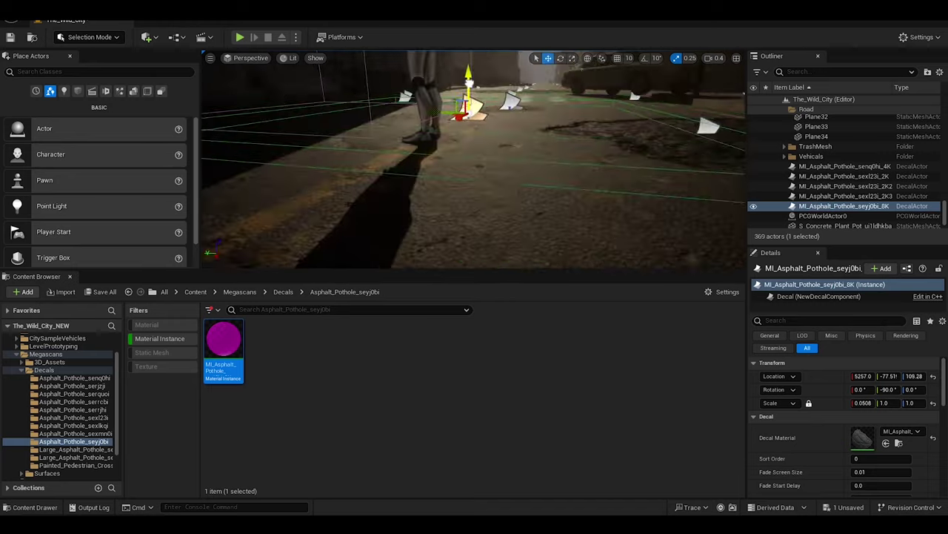
pyautogui.keyDown('alt'); pyautogui.moveTo(445, 112); pyautogui.dragTo(445, 113); pyautogui.keyUp('alt')
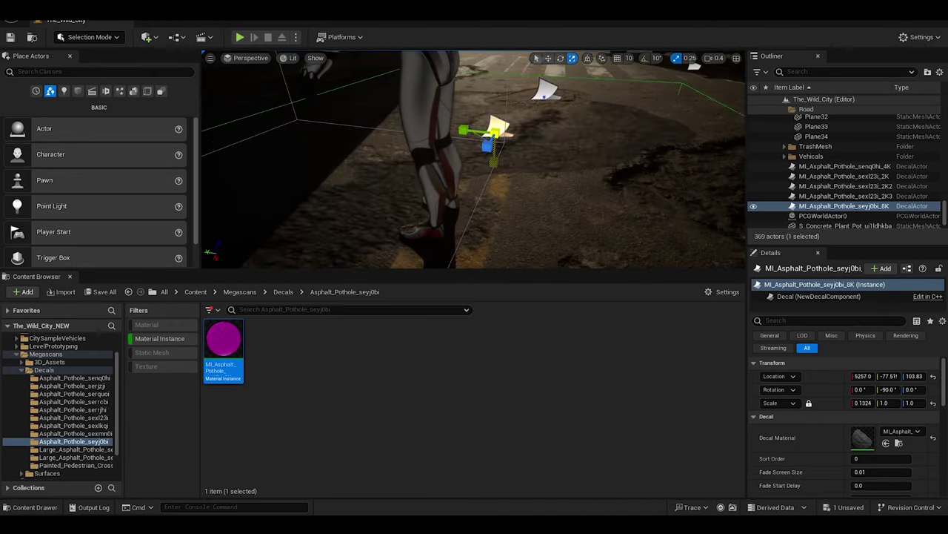
pyautogui.press('w')
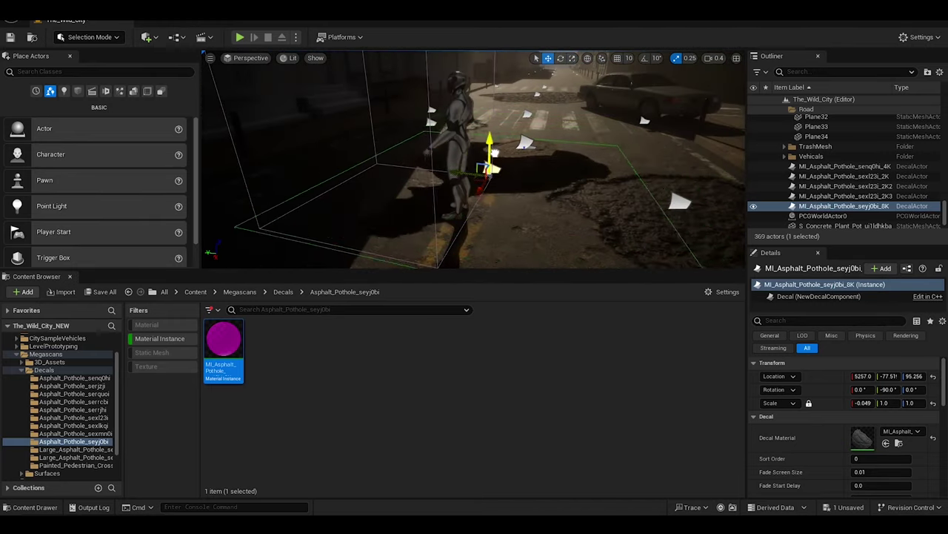
pyautogui.moveTo(491, 169)
pyautogui.keyDown('alt'); pyautogui.mouseDown()
pyautogui.moveTo(489, 135)
pyautogui.moveTo(534, 156)
pyautogui.mouseUp(); pyautogui.keyUp('alt')
# Replace a test sexra0i decal with a large seykxoi pothole lowered onto the crosswalk
pyautogui.click(74, 449)
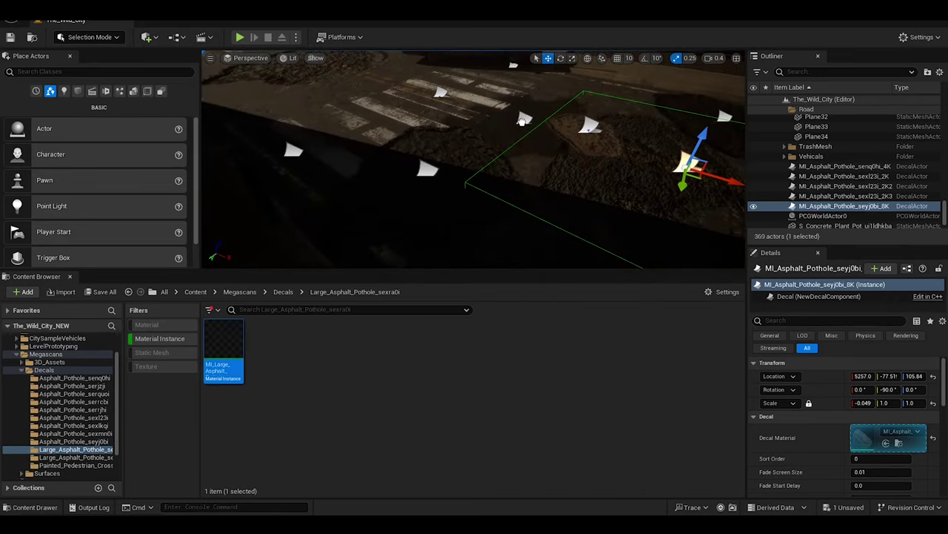
pyautogui.moveTo(523, 120)
pyautogui.mouseDown()
pyautogui.moveTo(502, 180)
pyautogui.moveTo(489, 185)
pyautogui.mouseUp()
pyautogui.press('Delete')
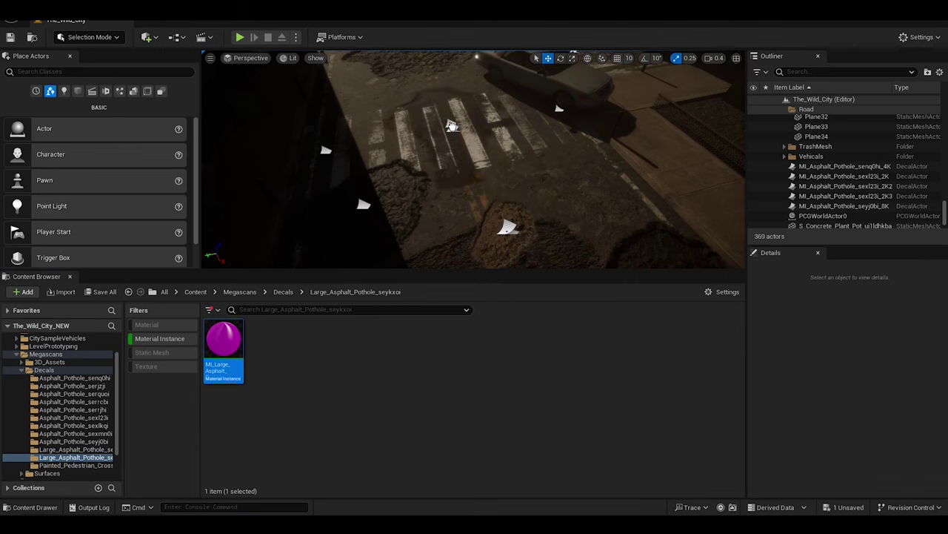
pyautogui.moveTo(455, 129); pyautogui.dragTo(419, 145)
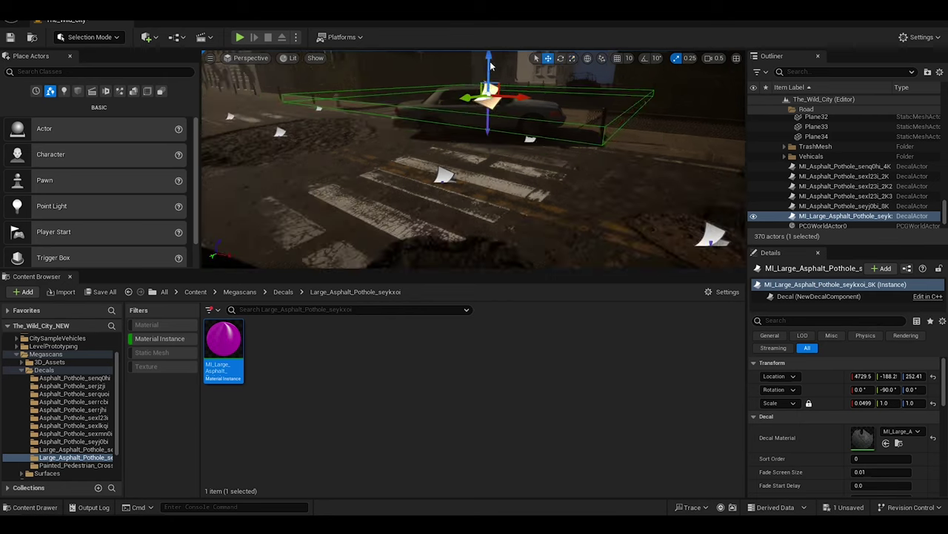
pyautogui.moveTo(490, 66); pyautogui.dragTo(483, 200)
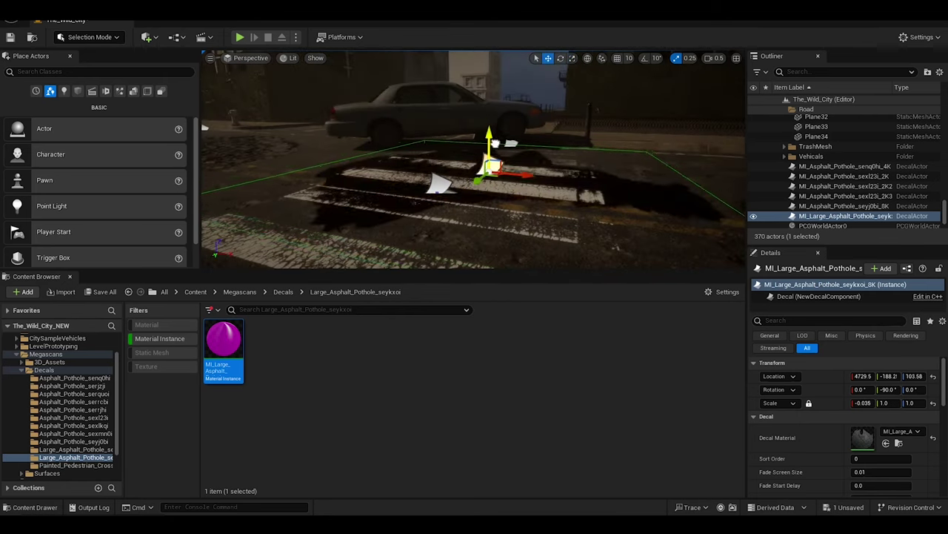
pyautogui.keyDown('alt'); pyautogui.moveTo(481, 111); pyautogui.dragTo(489, 122); pyautogui.keyUp('alt')
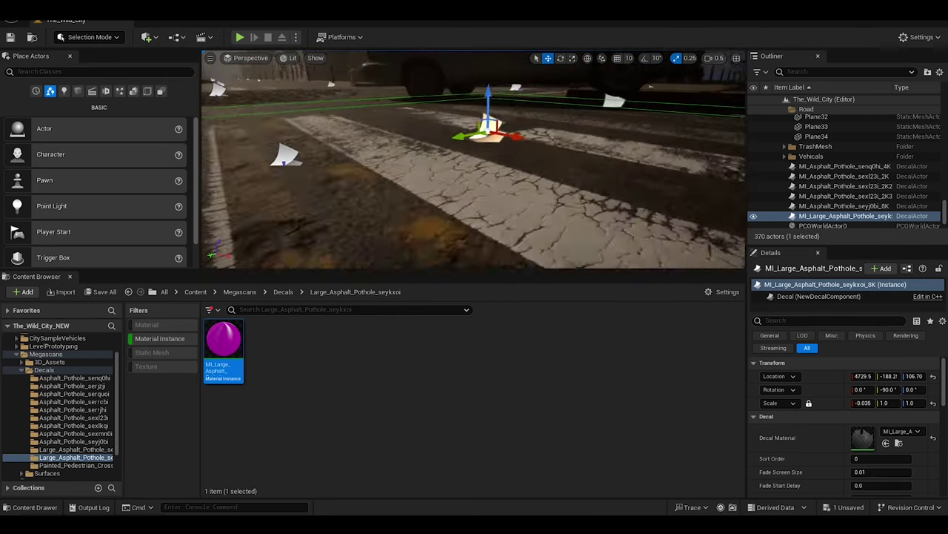
pyautogui.moveTo(546, 100)
pyautogui.keyDown('alt'); pyautogui.mouseDown()
pyautogui.moveTo(518, 148)
pyautogui.moveTo(459, 170)
pyautogui.mouseUp(); pyautogui.keyUp('alt')
# Select the large pothole decal and Alt-drag copies farther along and down the road
pyautogui.click(71, 457)
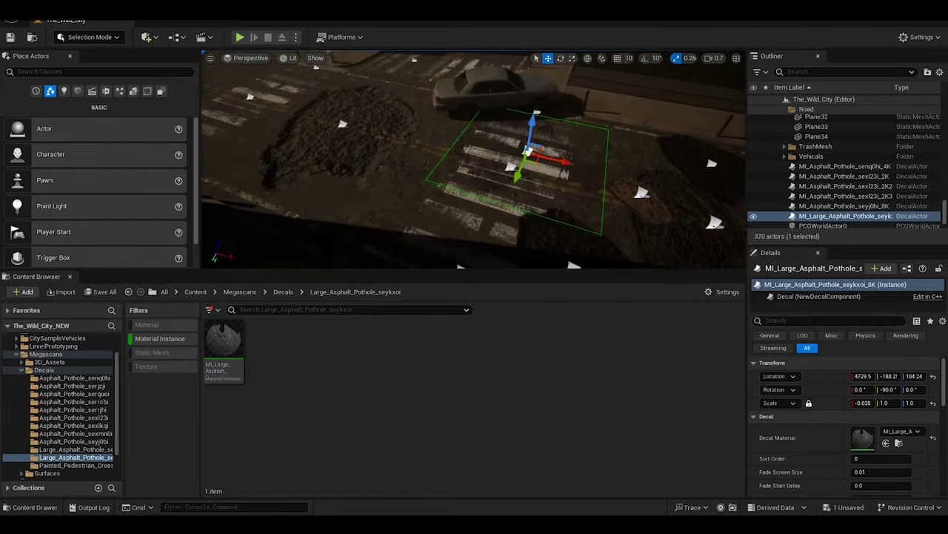
pyautogui.moveTo(519, 159)
pyautogui.keyDown('alt'); pyautogui.mouseDown()
pyautogui.moveTo(358, 132)
pyautogui.moveTo(348, 170)
pyautogui.moveTo(547, 139)
pyautogui.mouseUp(); pyautogui.keyUp('alt')
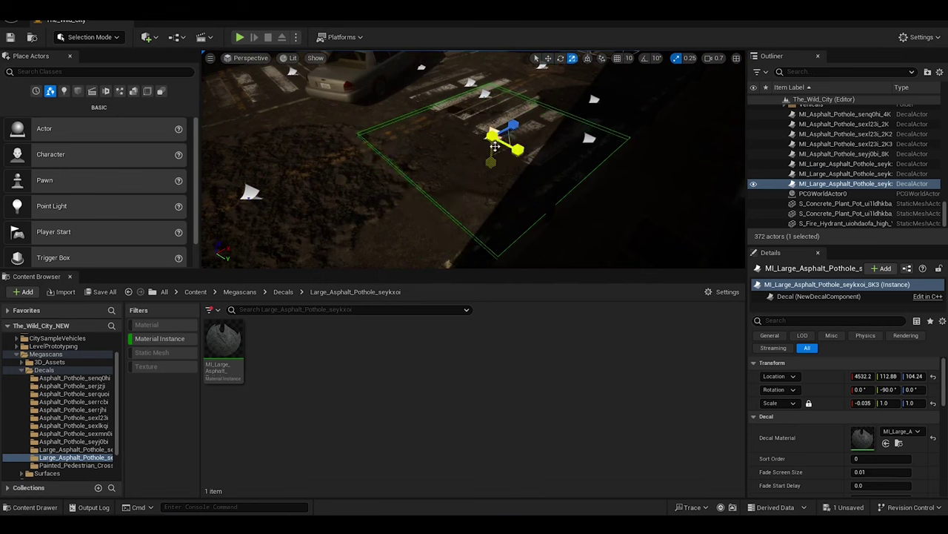
pyautogui.moveTo(504, 148); pyautogui.dragTo(525, 237, button='right')
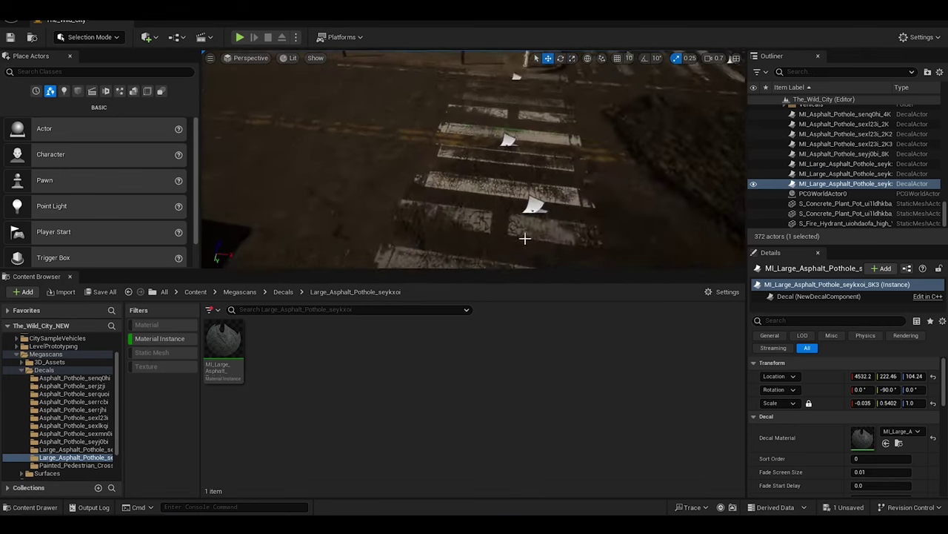
pyautogui.keyDown('alt'); pyautogui.moveTo(525, 237); pyautogui.dragTo(319, 172); pyautogui.keyUp('alt')
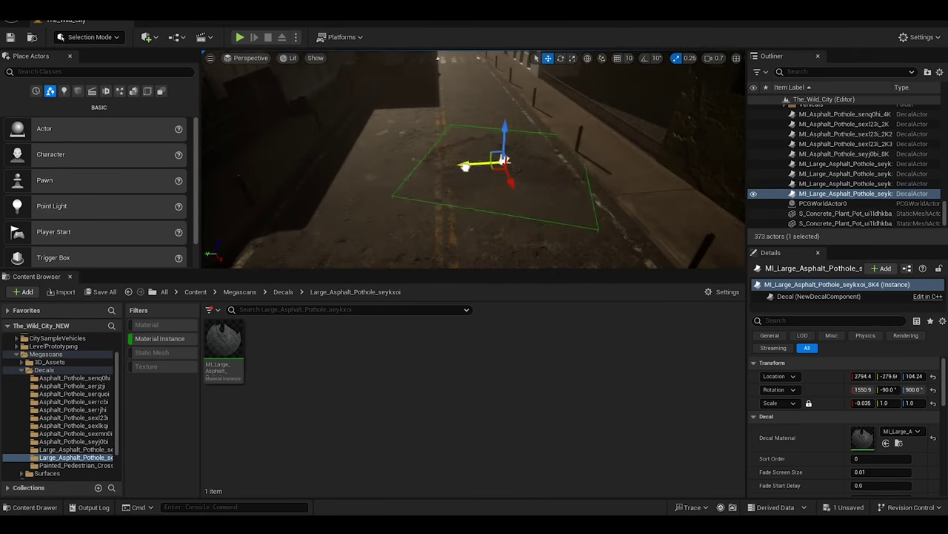
pyautogui.keyDown('alt'); pyautogui.moveTo(443, 119); pyautogui.dragTo(480, 143); pyautogui.keyUp('alt')
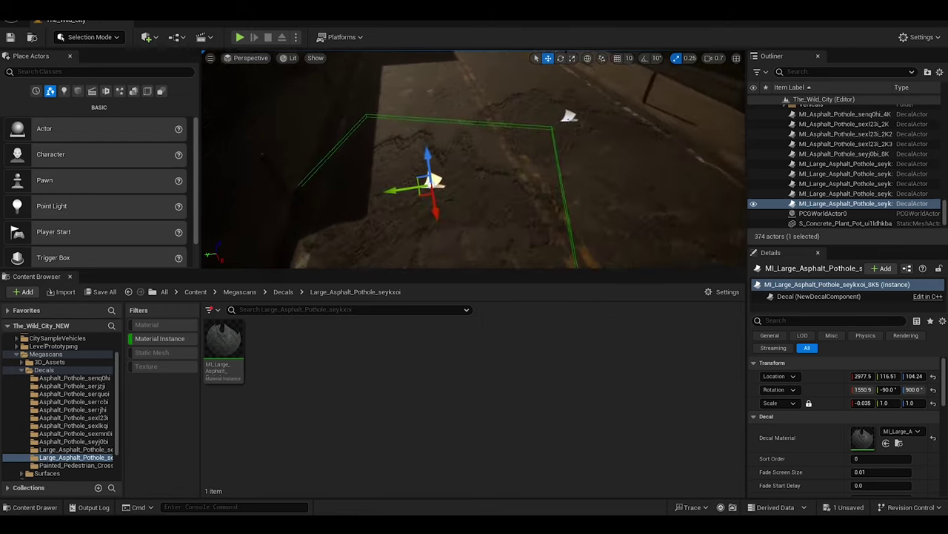
pyautogui.moveTo(480, 143); pyautogui.dragTo(395, 222, button='right')
pyautogui.moveTo(461, 172); pyautogui.dragTo(610, 250, button='right')
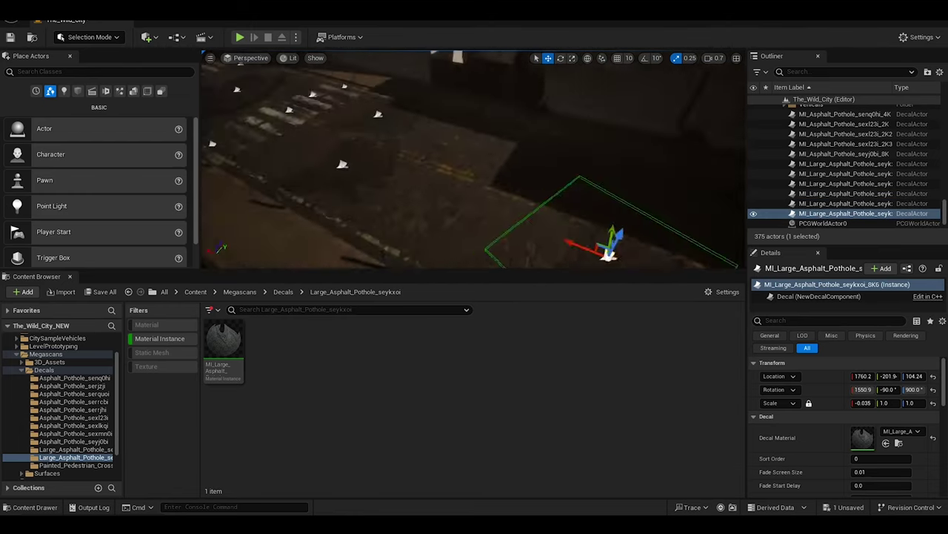
pyautogui.keyDown('alt'); pyautogui.moveTo(610, 250); pyautogui.dragTo(586, 237); pyautogui.keyUp('alt')
pyautogui.press('e')
pyautogui.press('w')
# Scatter more pothole decal copies along the street, turning a few to new angles
pyautogui.keyDown('alt'); pyautogui.moveTo(517, 175); pyautogui.dragTo(643, 205); pyautogui.keyUp('alt')
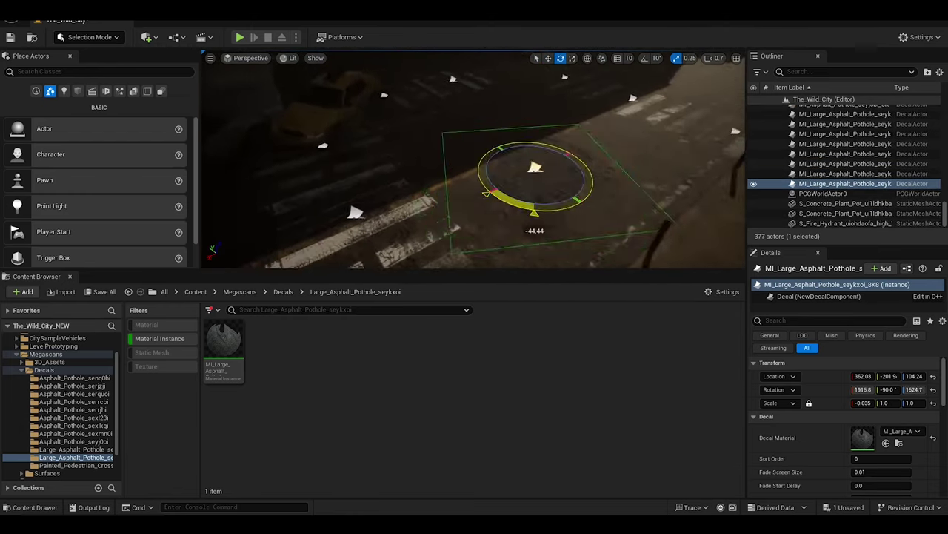
pyautogui.moveTo(534, 212); pyautogui.dragTo(519, 222)
pyautogui.press('w')
pyautogui.moveTo(519, 222); pyautogui.dragTo(403, 210, button='right')
pyautogui.keyDown('alt'); pyautogui.moveTo(403, 210); pyautogui.dragTo(487, 189); pyautogui.keyUp('alt')
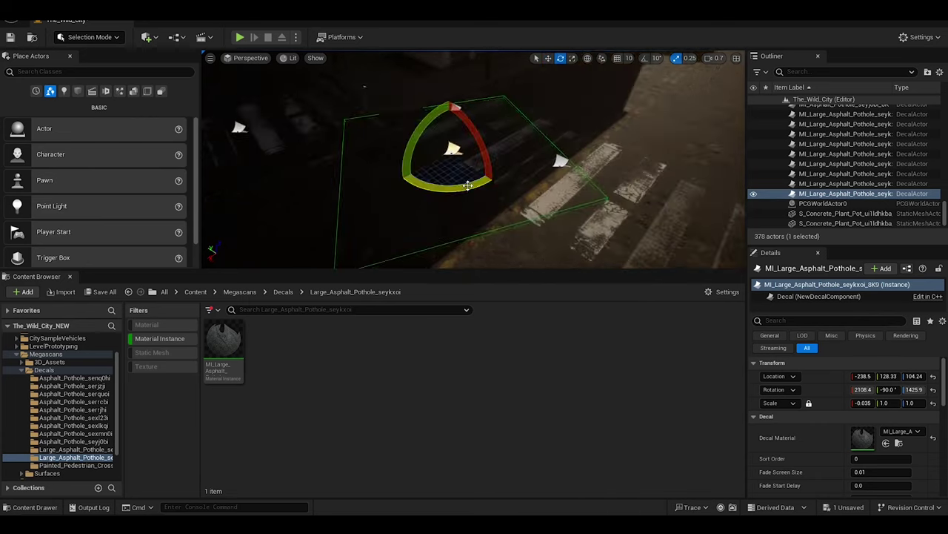
pyautogui.moveTo(486, 178); pyautogui.dragTo(360, 191, button='right')
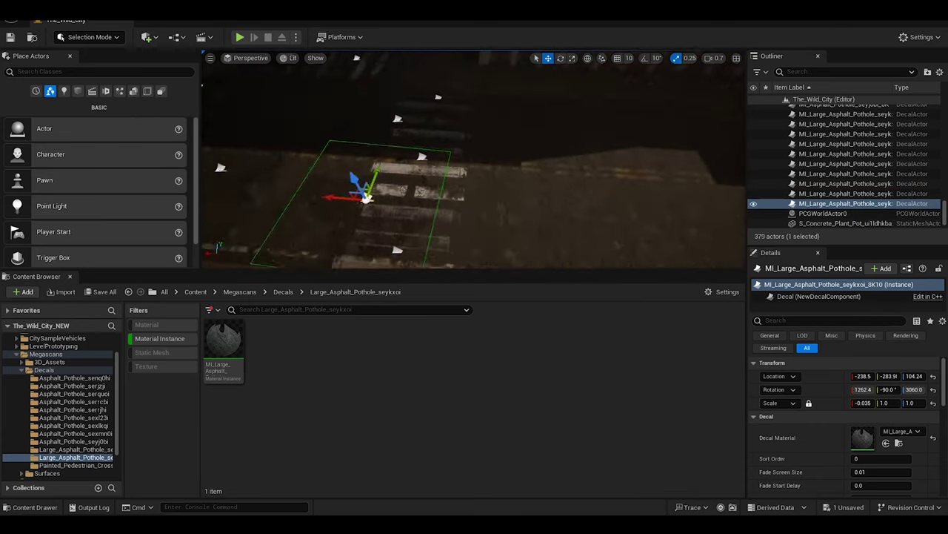
pyautogui.moveTo(360, 191)
pyautogui.keyDown('alt'); pyautogui.mouseDown()
pyautogui.moveTo(605, 216)
pyautogui.moveTo(534, 229)
pyautogui.moveTo(603, 149)
pyautogui.mouseUp(); pyautogui.keyUp('alt')
pyautogui.press('w')
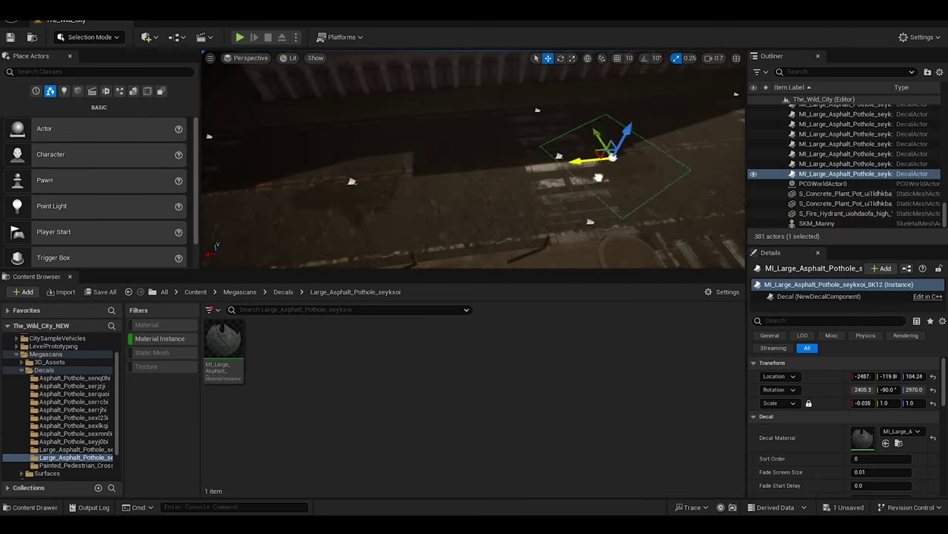
pyautogui.moveTo(603, 148); pyautogui.dragTo(482, 237, button='right')
pyautogui.keyDown('alt'); pyautogui.moveTo(483, 238); pyautogui.dragTo(549, 97); pyautogui.keyUp('alt')
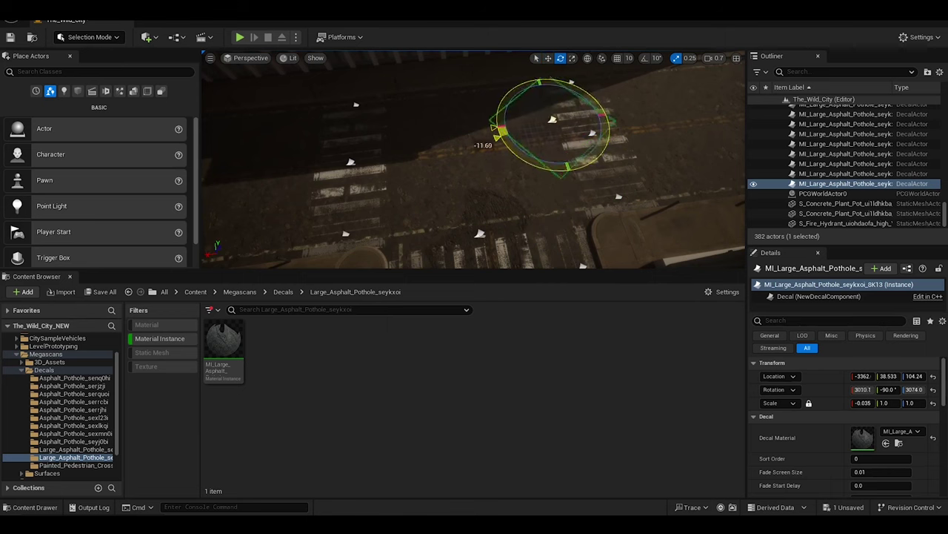
pyautogui.moveTo(500, 132); pyautogui.dragTo(511, 141)
pyautogui.press('w')
# Add further pothole decal copies down the street at new road spots
pyautogui.moveTo(512, 141); pyautogui.dragTo(474, 222, button='right')
pyautogui.keyDown('alt'); pyautogui.moveTo(475, 222); pyautogui.dragTo(475, 189); pyautogui.keyUp('alt')
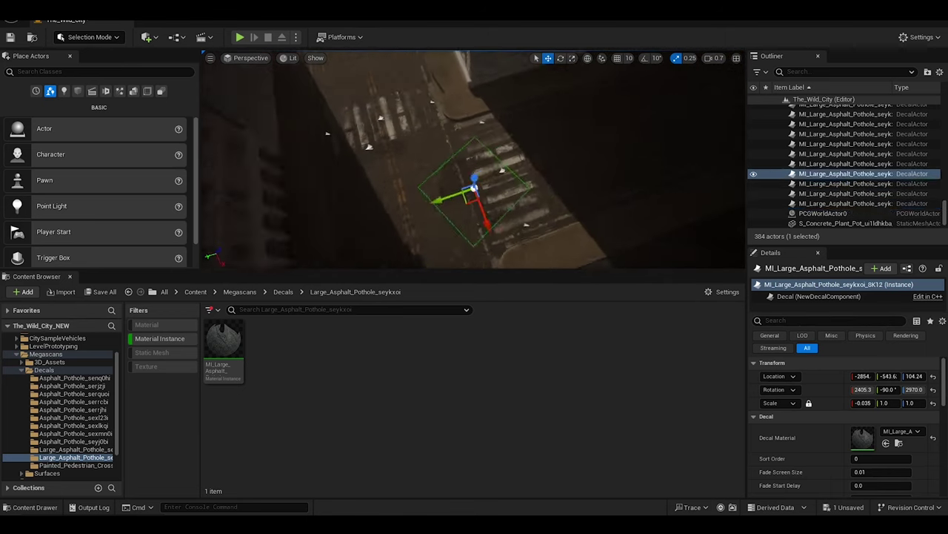
pyautogui.moveTo(474, 189); pyautogui.dragTo(494, 250, button='right')
pyautogui.keyDown('alt'); pyautogui.moveTo(494, 250); pyautogui.dragTo(515, 213); pyautogui.keyUp('alt')
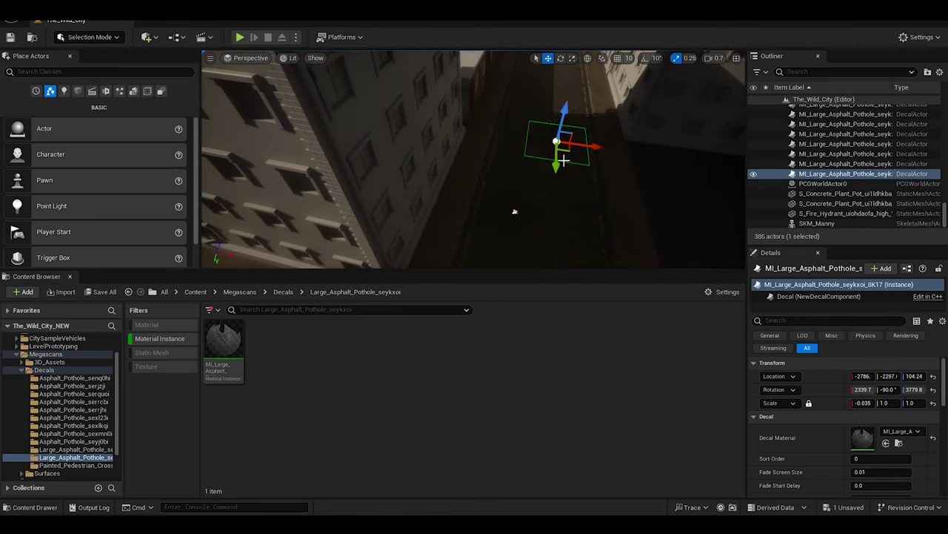
pyautogui.keyDown('alt'); pyautogui.moveTo(563, 160); pyautogui.dragTo(511, 149); pyautogui.keyUp('alt')
pyautogui.moveTo(511, 148); pyautogui.dragTo(496, 196, button='right')
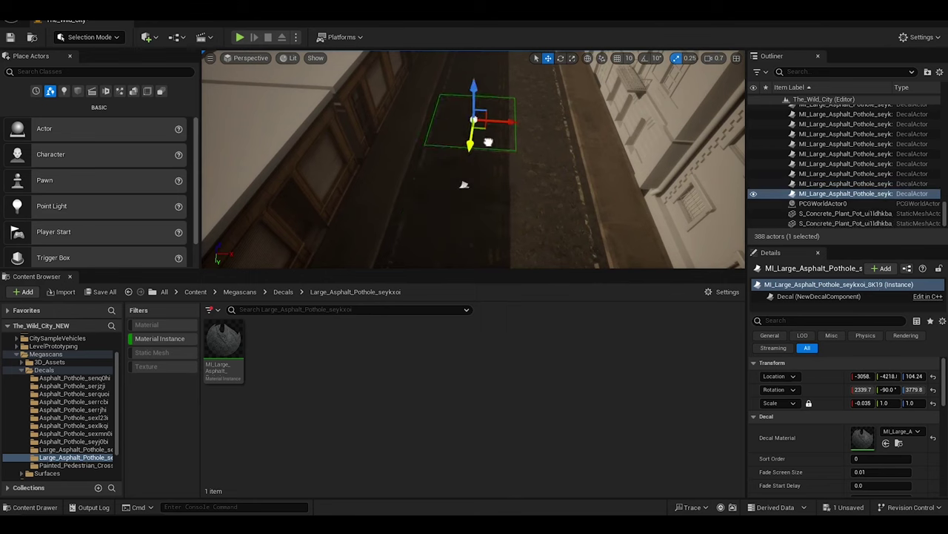
pyautogui.moveTo(489, 142); pyautogui.dragTo(442, 180, button='right')
pyautogui.keyDown('alt'); pyautogui.moveTo(442, 180); pyautogui.dragTo(543, 144); pyautogui.keyUp('alt')
pyautogui.moveTo(436, 185); pyautogui.dragTo(519, 185, button='right')
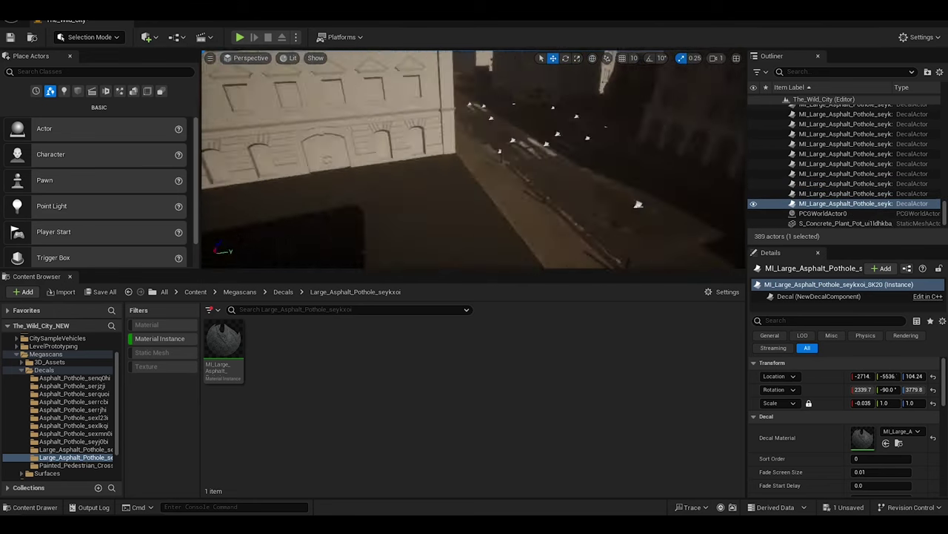
pyautogui.keyDown('alt'); pyautogui.moveTo(518, 185); pyautogui.dragTo(570, 201); pyautogui.keyUp('alt')
pyautogui.moveTo(570, 201); pyautogui.dragTo(450, 223, button='right')
pyautogui.press('e')
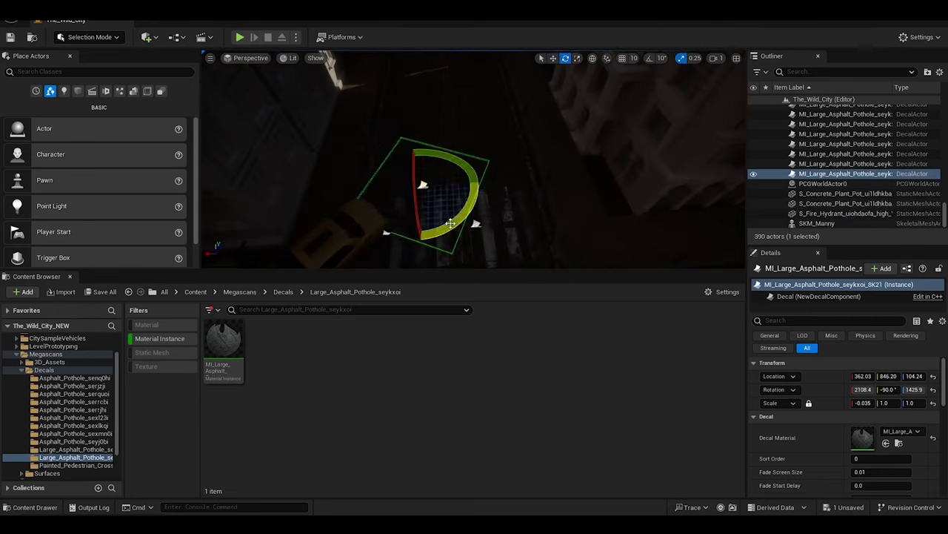
# Duplicate the pothole decal onto other roads, rotating some copies slightly for variety
pyautogui.moveTo(467, 177); pyautogui.dragTo(451, 148, button='right')
pyautogui.keyDown('alt'); pyautogui.moveTo(450, 149); pyautogui.dragTo(442, 140); pyautogui.keyUp('alt')
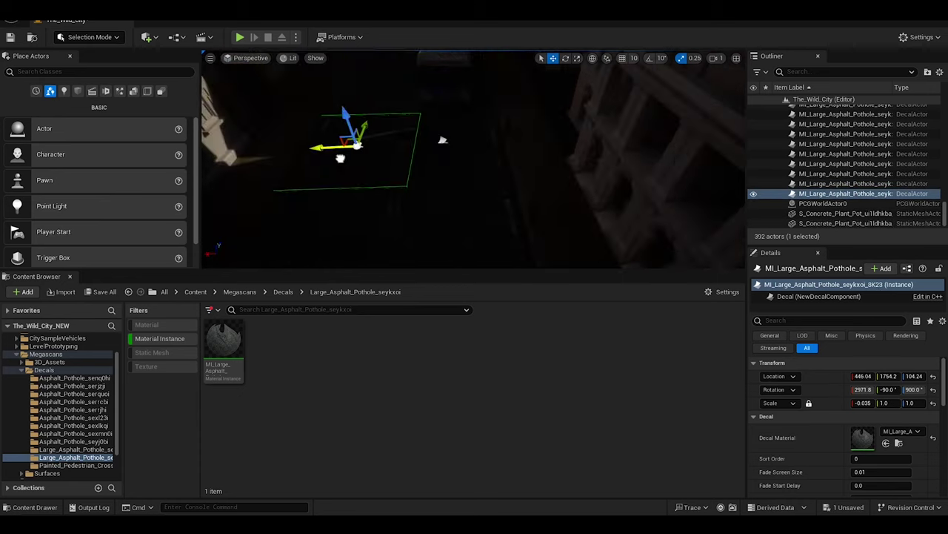
pyautogui.moveTo(443, 140); pyautogui.dragTo(362, 176, button='right')
pyautogui.keyDown('alt'); pyautogui.moveTo(423, 205); pyautogui.dragTo(452, 171); pyautogui.keyUp('alt')
pyautogui.moveTo(452, 171); pyautogui.dragTo(451, 223, button='right')
pyautogui.press('e')
pyautogui.moveTo(451, 222); pyautogui.dragTo(451, 222)
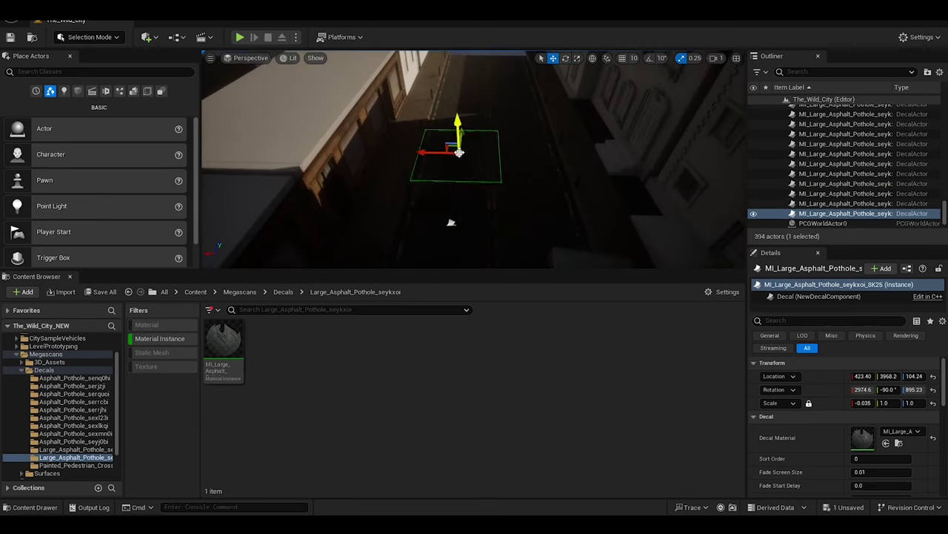
pyautogui.keyDown('alt'); pyautogui.moveTo(459, 152); pyautogui.dragTo(518, 148); pyautogui.keyUp('alt')
pyautogui.moveTo(519, 148); pyautogui.dragTo(517, 146, button='right')
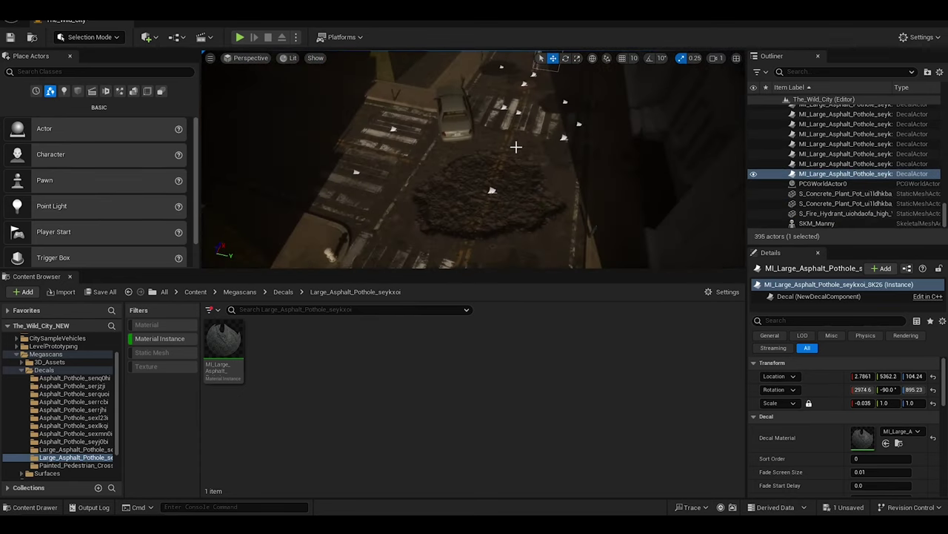
pyautogui.keyDown('alt'); pyautogui.moveTo(517, 147); pyautogui.dragTo(502, 181); pyautogui.keyUp('alt')
pyautogui.moveTo(501, 180); pyautogui.dragTo(487, 228, button='right')
pyautogui.moveTo(487, 228)
pyautogui.keyDown('alt'); pyautogui.mouseDown()
pyautogui.moveTo(569, 226)
pyautogui.moveTo(473, 209)
pyautogui.moveTo(477, 228)
pyautogui.mouseUp(); pyautogui.keyUp('alt')
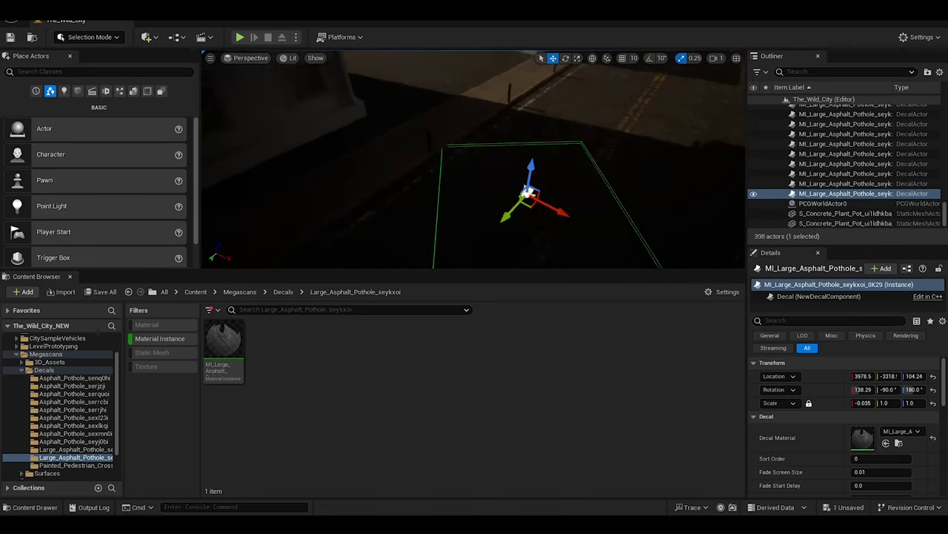
pyautogui.moveTo(528, 192); pyautogui.dragTo(585, 176, button='right')
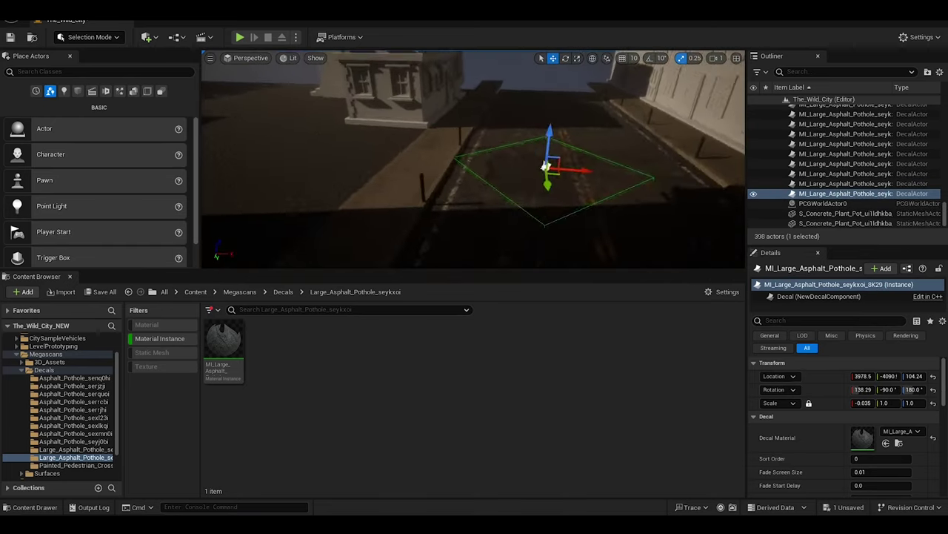
pyautogui.moveTo(585, 176)
pyautogui.keyDown('alt'); pyautogui.mouseDown()
pyautogui.moveTo(681, 216)
pyautogui.moveTo(587, 154)
pyautogui.moveTo(557, 147)
pyautogui.mouseUp(); pyautogui.keyUp('alt')
pyautogui.moveTo(557, 147); pyautogui.dragTo(518, 192, button='right')
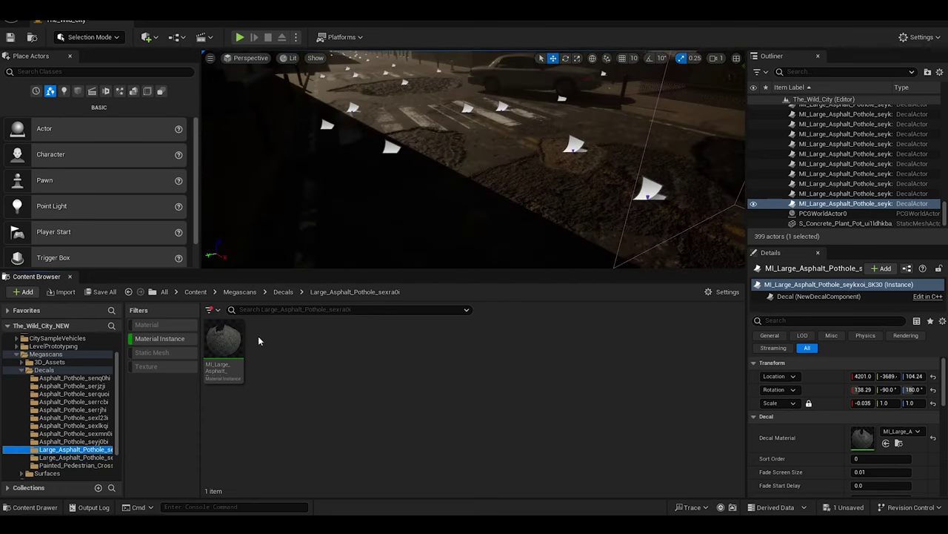
# Place MI_Large_Asphalt_Pothole_sexra0i in the street, scale it down and position it
pyautogui.moveTo(224, 342); pyautogui.dragTo(493, 102)
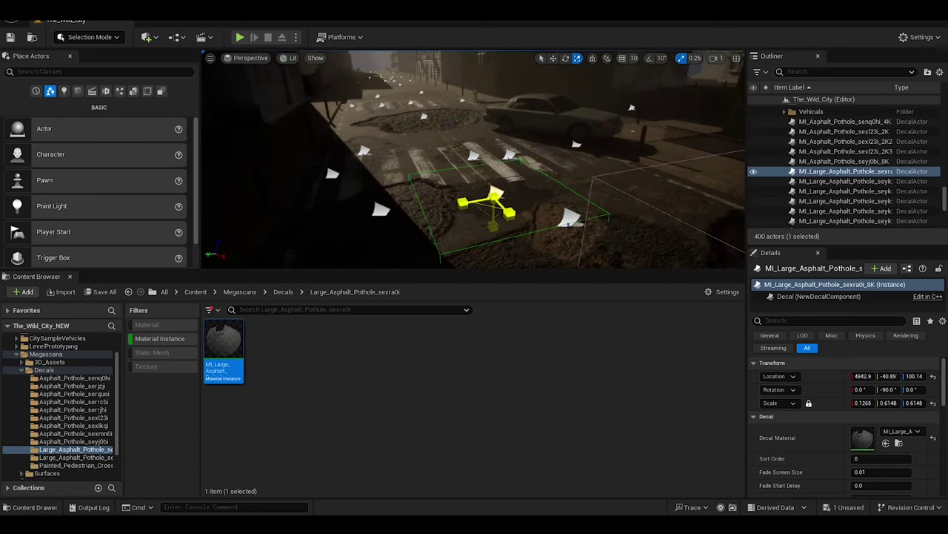
pyautogui.moveTo(475, 163)
pyautogui.mouseDown(button='right')
pyautogui.moveTo(519, 170)
pyautogui.moveTo(474, 200)
pyautogui.mouseUp(button='right')
pyautogui.moveTo(615, 178); pyautogui.dragTo(564, 191)
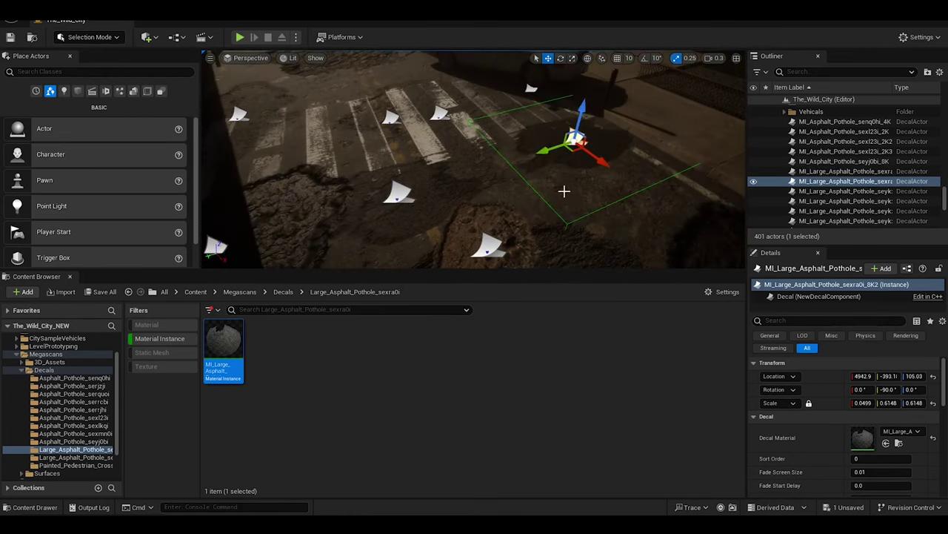
# Duplicate the new pothole decal along the crosswalk and street, turning some copies
pyautogui.moveTo(583, 127)
pyautogui.keyDown('alt'); pyautogui.keyDown('shift'); pyautogui.mouseDown()
pyautogui.moveTo(502, 183)
pyautogui.moveTo(562, 195)
pyautogui.moveTo(390, 198)
pyautogui.mouseUp(); pyautogui.keyUp('shift'); pyautogui.keyUp('alt')
pyautogui.press('w')
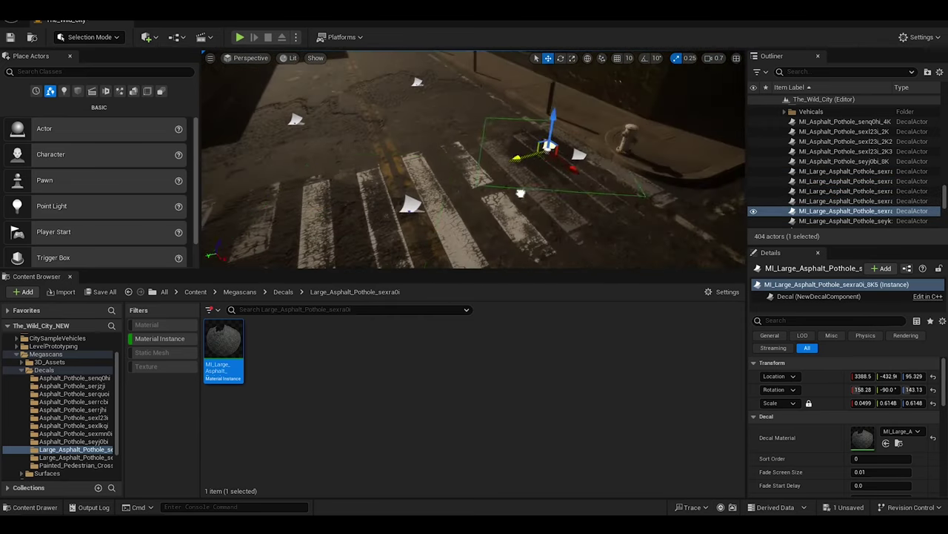
pyautogui.moveTo(517, 158)
pyautogui.keyDown('alt'); pyautogui.keyDown('shift'); pyautogui.mouseDown()
pyautogui.moveTo(614, 160)
pyautogui.moveTo(277, 259)
pyautogui.mouseUp(); pyautogui.keyUp('shift'); pyautogui.keyUp('alt')
pyautogui.press('e')
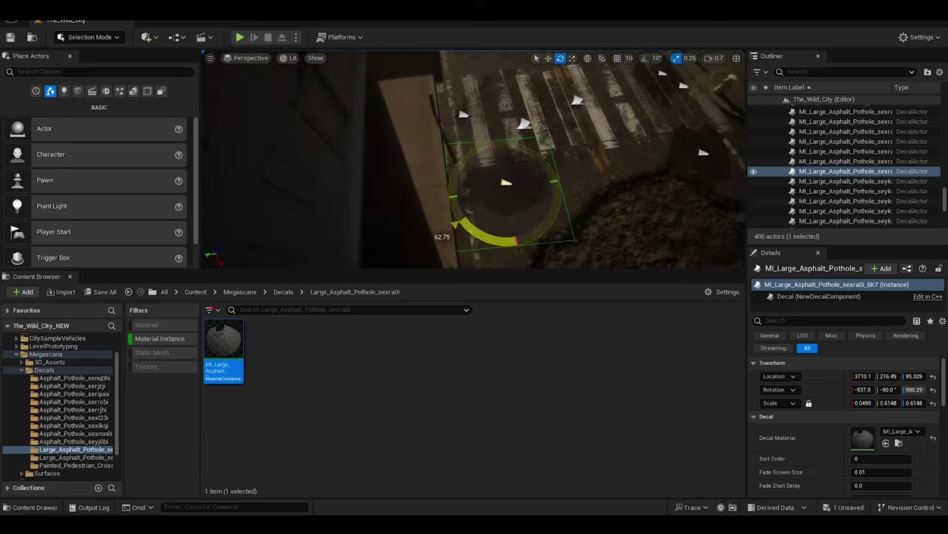
pyautogui.moveTo(455, 244)
pyautogui.mouseDown()
pyautogui.moveTo(538, 96)
pyautogui.moveTo(382, 125)
pyautogui.mouseUp()
pyautogui.press('w')
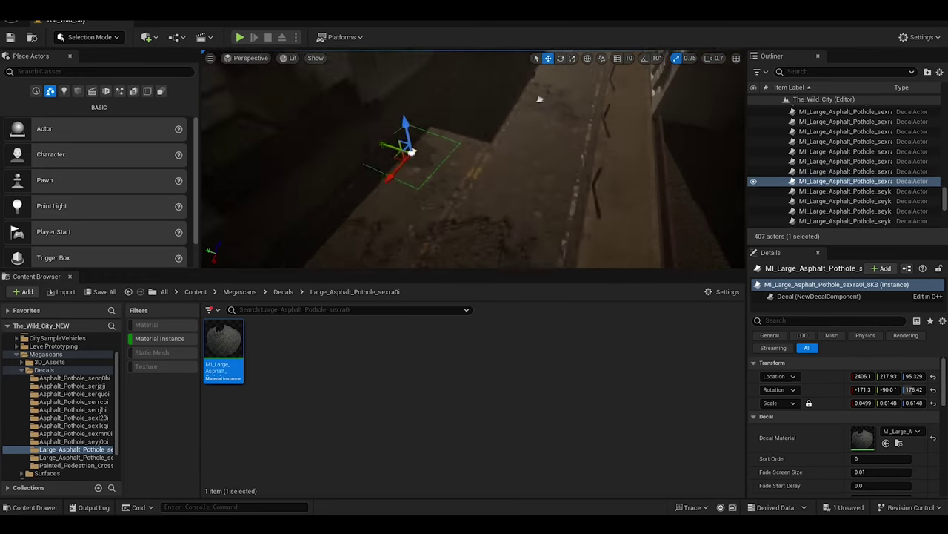
pyautogui.keyDown('alt'); pyautogui.keyDown('shift'); pyautogui.moveTo(385, 166); pyautogui.dragTo(419, 150); pyautogui.keyUp('shift'); pyautogui.keyUp('alt')
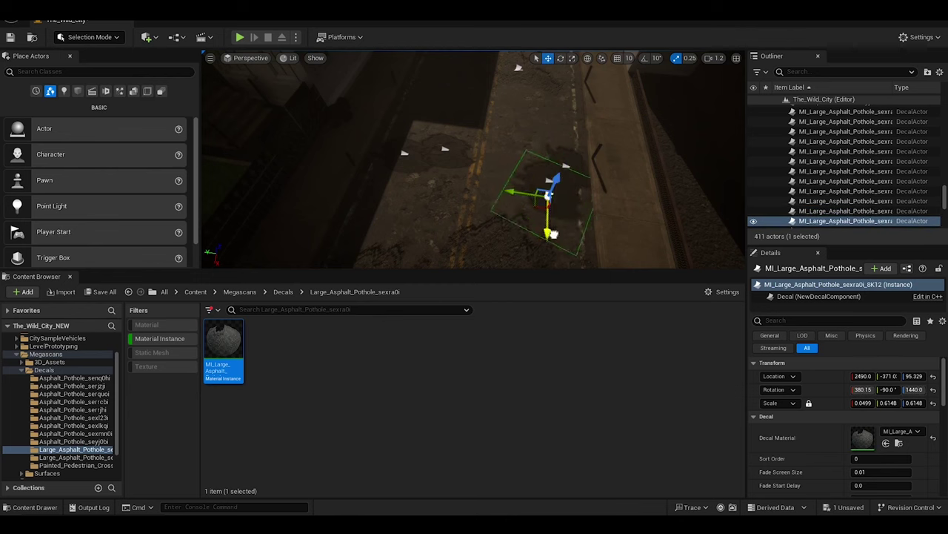
pyautogui.keyDown('alt'); pyautogui.keyDown('shift'); pyautogui.moveTo(589, 167); pyautogui.dragTo(338, 57); pyautogui.keyUp('shift'); pyautogui.keyUp('alt')
pyautogui.keyDown('alt'); pyautogui.moveTo(509, 201); pyautogui.dragTo(530, 179); pyautogui.keyUp('alt')
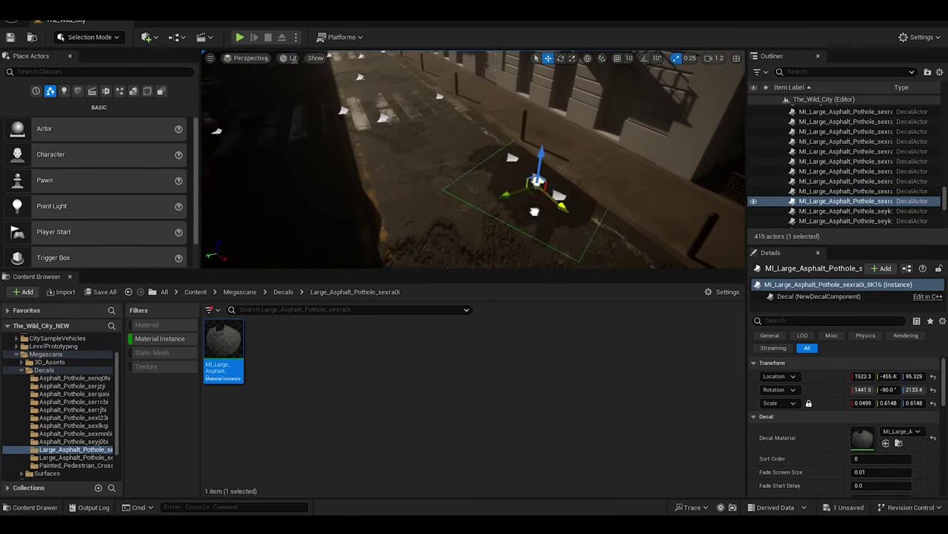
pyautogui.press('w')
# Add more pothole decal copies down the road around the crosswalk intersection
pyautogui.keyDown('alt'); pyautogui.moveTo(482, 96); pyautogui.dragTo(493, 227); pyautogui.keyUp('alt')
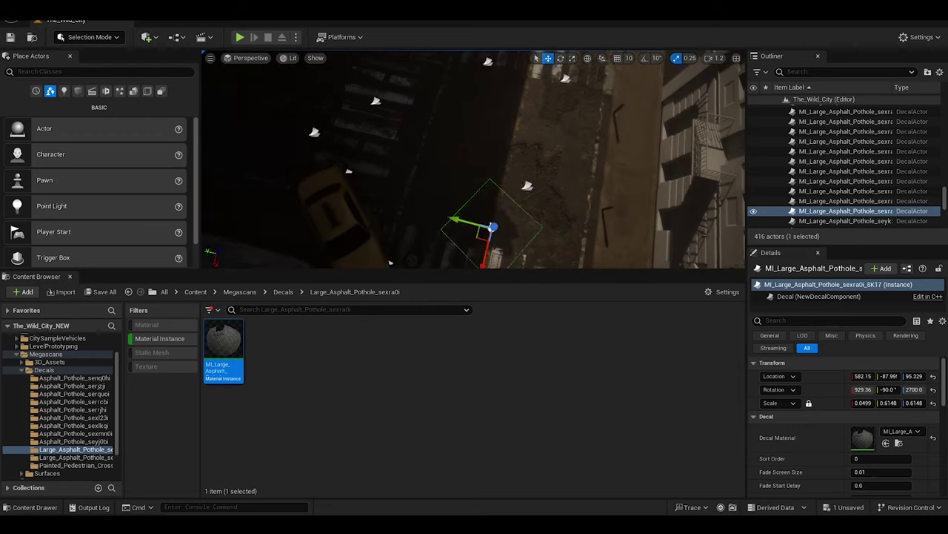
pyautogui.keyDown('alt'); pyautogui.moveTo(460, 171); pyautogui.dragTo(402, 267); pyautogui.keyUp('alt')
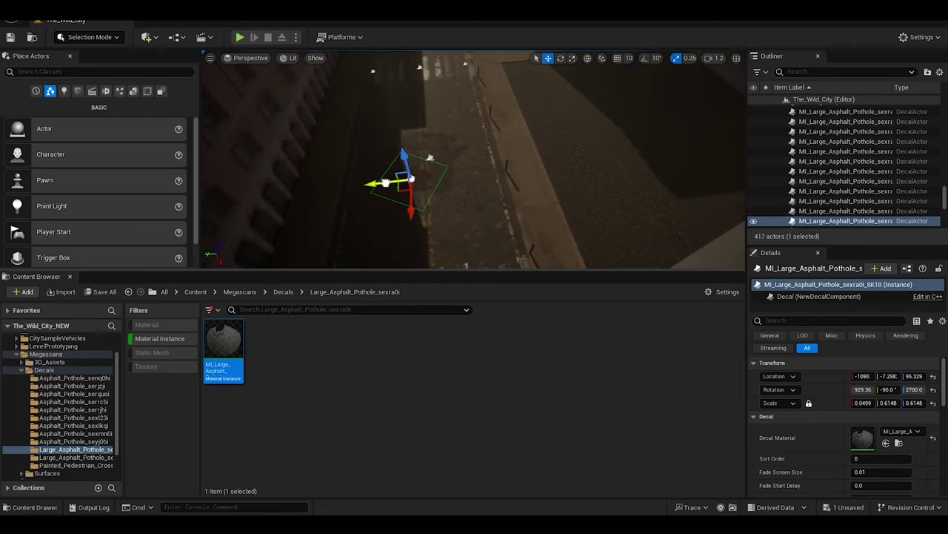
pyautogui.moveTo(434, 224)
pyautogui.keyDown('alt'); pyautogui.mouseDown()
pyautogui.moveTo(394, 234)
pyautogui.moveTo(411, 214)
pyautogui.moveTo(267, 213)
pyautogui.moveTo(414, 176)
pyautogui.mouseUp(); pyautogui.keyUp('alt')
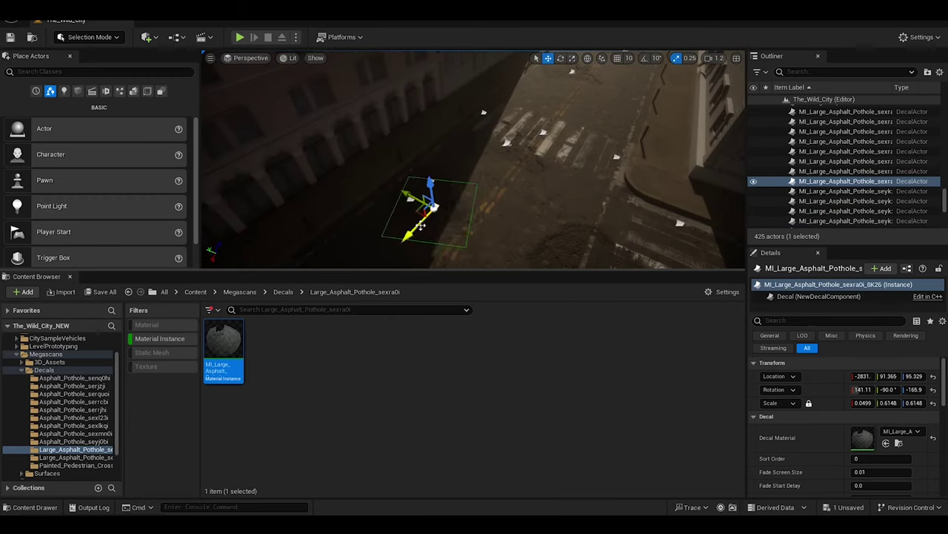
pyautogui.moveTo(420, 225)
pyautogui.keyDown('alt'); pyautogui.mouseDown()
pyautogui.moveTo(423, 180)
pyautogui.moveTo(569, 243)
pyautogui.moveTo(508, 148)
pyautogui.moveTo(526, 148)
pyautogui.mouseUp(); pyautogui.keyUp('alt')
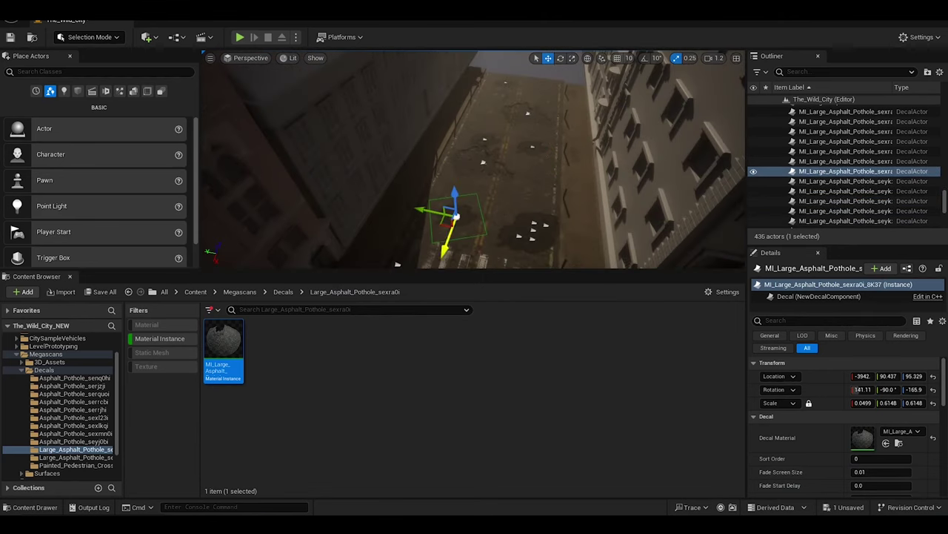
pyautogui.moveTo(455, 216); pyautogui.dragTo(440, 219, button='right')
pyautogui.moveTo(525, 178); pyautogui.dragTo(519, 181, button='right')
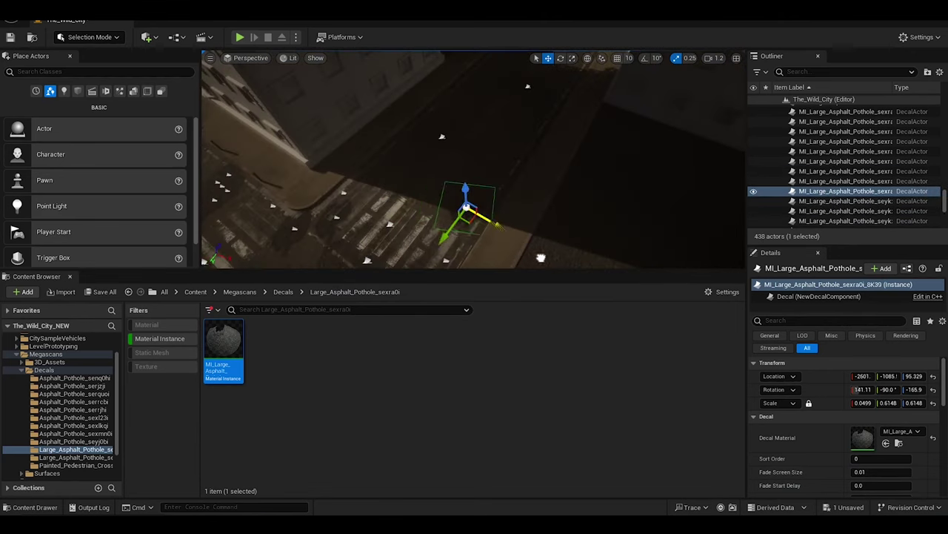
pyautogui.keyDown('alt'); pyautogui.moveTo(518, 181); pyautogui.dragTo(515, 185); pyautogui.keyUp('alt')
pyautogui.moveTo(527, 194); pyautogui.dragTo(476, 152, button='right')
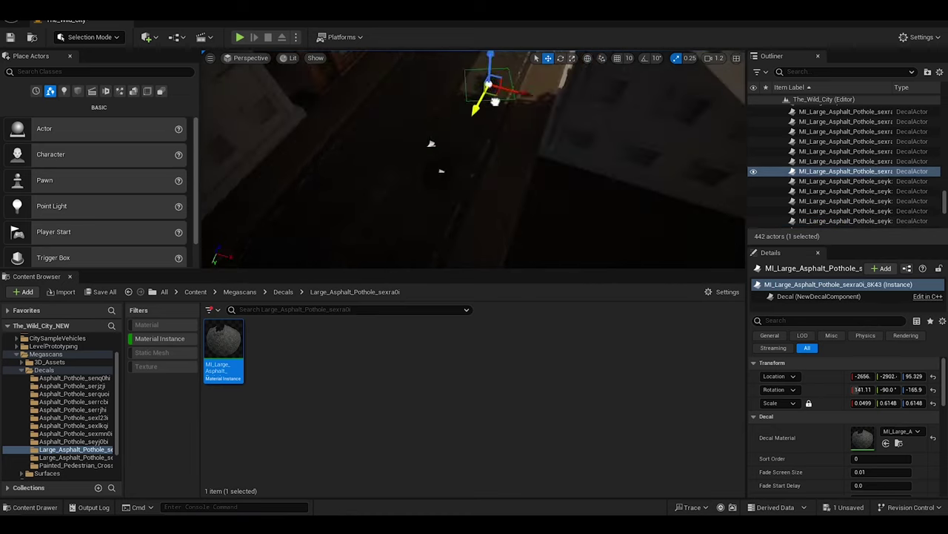
pyautogui.keyDown('alt'); pyautogui.moveTo(476, 152); pyautogui.dragTo(421, 147); pyautogui.keyUp('alt')
pyautogui.press('e')
pyautogui.moveTo(516, 165)
pyautogui.mouseDown(button='right')
pyautogui.moveTo(464, 170)
pyautogui.moveTo(578, 175)
pyautogui.mouseUp(button='right')
# Spread pothole decal copies along the road and onto other streets
pyautogui.moveTo(578, 174)
pyautogui.keyDown('alt'); pyautogui.mouseDown()
pyautogui.moveTo(566, 159)
pyautogui.moveTo(585, 145)
pyautogui.mouseUp(); pyautogui.keyUp('alt')
pyautogui.moveTo(586, 144); pyautogui.dragTo(548, 140, button='right')
pyautogui.keyDown('alt'); pyautogui.moveTo(548, 141); pyautogui.dragTo(534, 133); pyautogui.keyUp('alt')
pyautogui.moveTo(534, 133); pyautogui.dragTo(523, 126, button='right')
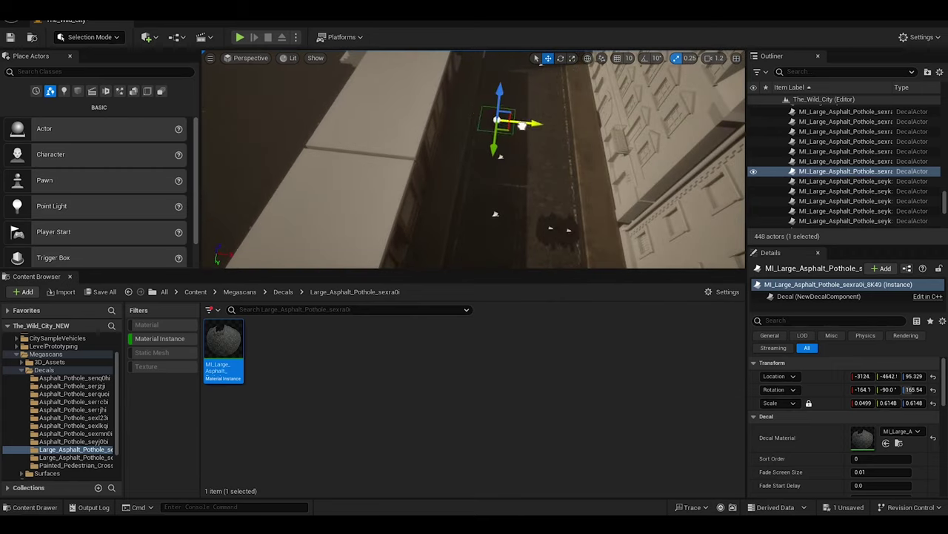
pyautogui.keyDown('alt'); pyautogui.moveTo(532, 121); pyautogui.dragTo(528, 126); pyautogui.keyUp('alt')
pyautogui.moveTo(528, 126); pyautogui.dragTo(524, 132, button='right')
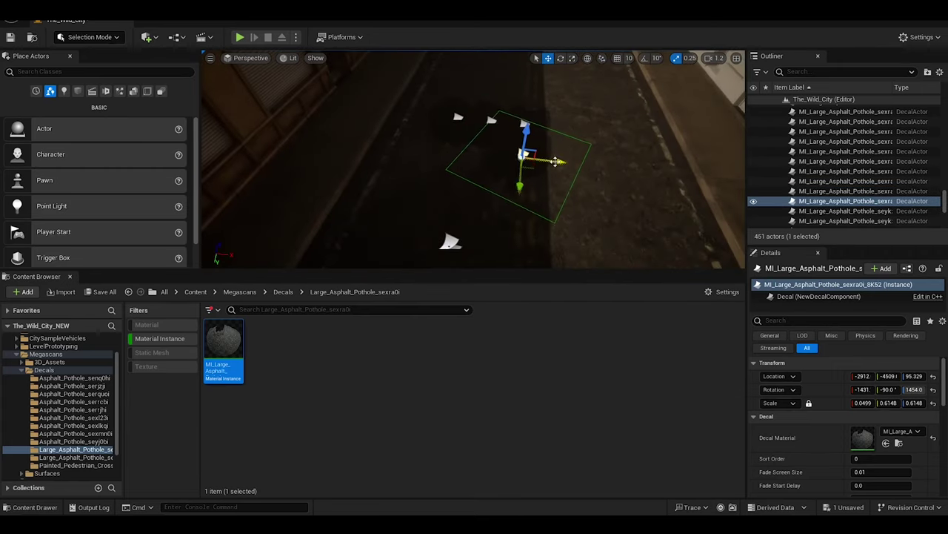
pyautogui.moveTo(524, 184); pyautogui.dragTo(527, 174, button='right')
pyautogui.keyDown('alt'); pyautogui.moveTo(527, 174); pyautogui.dragTo(537, 177); pyautogui.keyUp('alt')
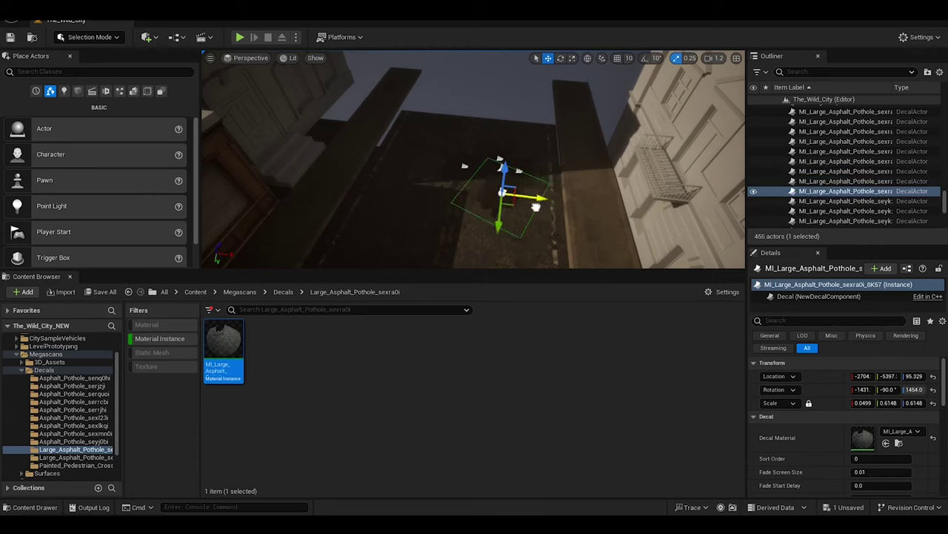
pyautogui.moveTo(536, 207); pyautogui.dragTo(519, 186, button='right')
pyautogui.keyDown('alt'); pyautogui.moveTo(445, 240); pyautogui.dragTo(452, 236); pyautogui.keyUp('alt')
pyautogui.moveTo(452, 236)
pyautogui.mouseDown(button='right')
pyautogui.moveTo(535, 95)
pyautogui.moveTo(518, 148)
pyautogui.mouseUp(button='right')
pyautogui.moveTo(427, 230); pyautogui.dragTo(410, 230)
pyautogui.moveTo(466, 212); pyautogui.dragTo(427, 252, button='right')
pyautogui.keyDown('alt'); pyautogui.moveTo(474, 152); pyautogui.dragTo(489, 149); pyautogui.keyUp('alt')
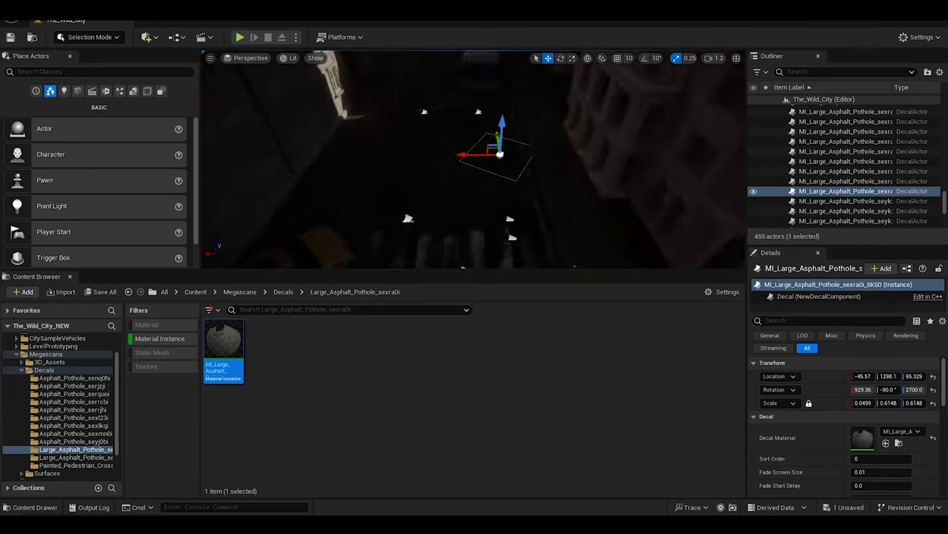
pyautogui.moveTo(489, 148); pyautogui.dragTo(509, 167, button='right')
# Fill copies up to the street's end, then start a play test with Alt+P
pyautogui.moveTo(378, 166); pyautogui.dragTo(378, 166, button='right')
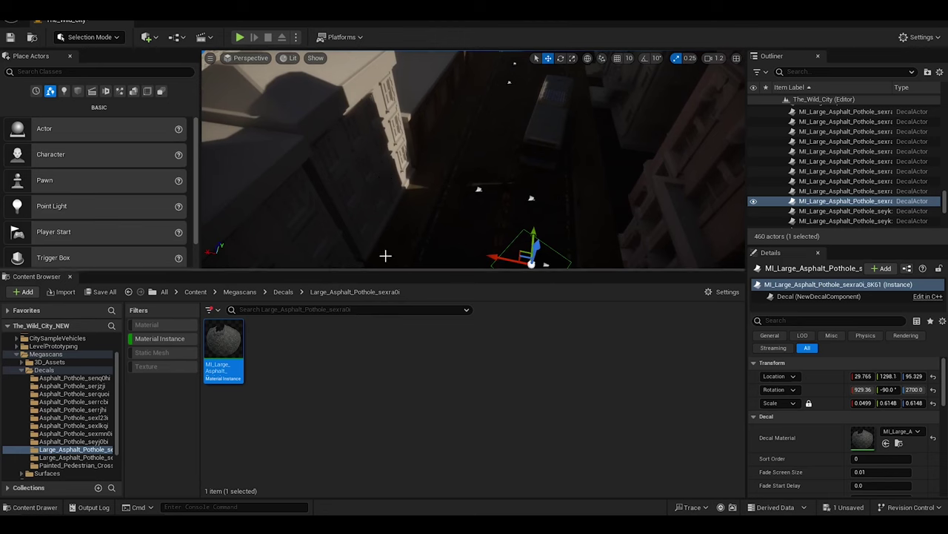
pyautogui.moveTo(385, 256); pyautogui.dragTo(474, 200, button='right')
pyautogui.keyDown('alt'); pyautogui.moveTo(474, 200); pyautogui.dragTo(482, 186); pyautogui.keyUp('alt')
pyautogui.moveTo(482, 186)
pyautogui.mouseDown(button='right')
pyautogui.moveTo(444, 208)
pyautogui.moveTo(467, 215)
pyautogui.mouseUp(button='right')
pyautogui.keyDown('alt'); pyautogui.moveTo(467, 214); pyautogui.dragTo(480, 209); pyautogui.keyUp('alt')
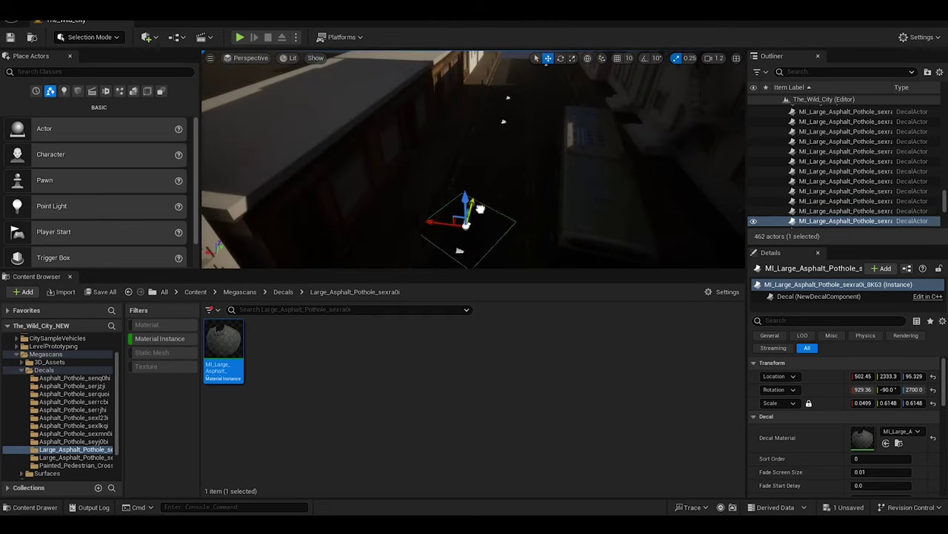
pyautogui.moveTo(480, 209); pyautogui.dragTo(444, 156, button='right')
pyautogui.keyDown('alt'); pyautogui.moveTo(444, 155); pyautogui.dragTo(456, 140); pyautogui.keyUp('alt')
pyautogui.moveTo(456, 141); pyautogui.dragTo(489, 148, button='right')
pyautogui.keyDown('alt'); pyautogui.moveTo(489, 148); pyautogui.dragTo(506, 160); pyautogui.keyUp('alt')
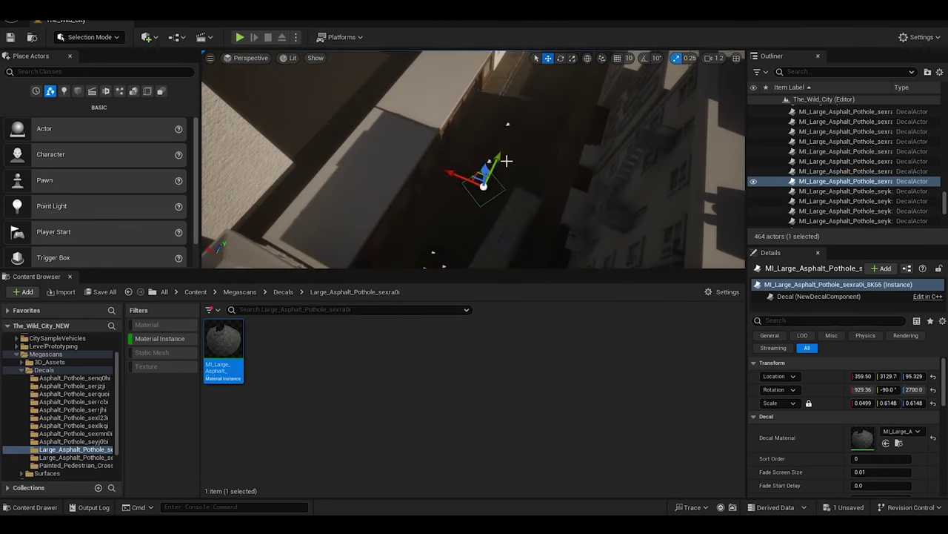
pyautogui.moveTo(506, 160); pyautogui.dragTo(519, 122, button='right')
pyautogui.keyDown('alt'); pyautogui.moveTo(518, 123); pyautogui.dragTo(489, 143); pyautogui.keyUp('alt')
pyautogui.moveTo(531, 137); pyautogui.dragTo(504, 222, button='right')
pyautogui.hotkey('alt', 'p')
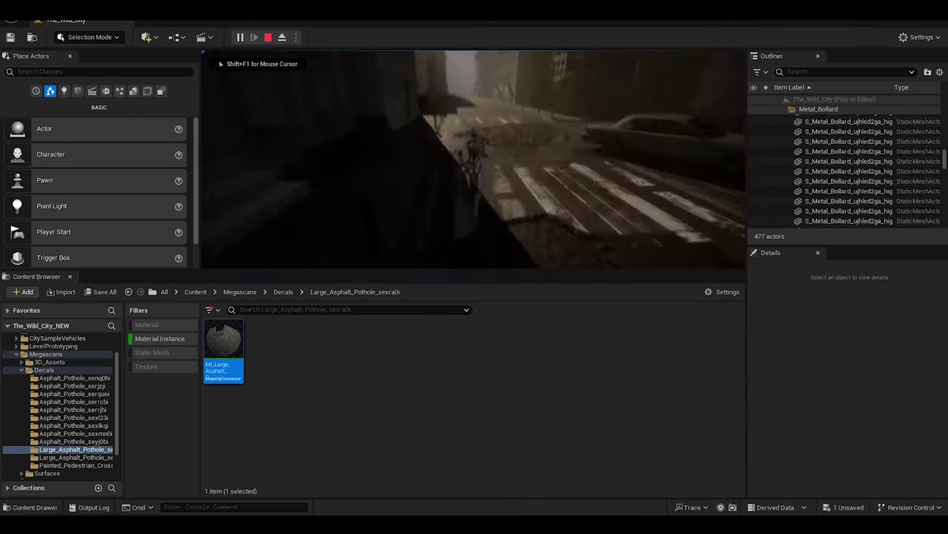
# Run the character down the street, stop the play test, and folder the 102 decals
pyautogui.click(474, 159)
pyautogui.press('w')
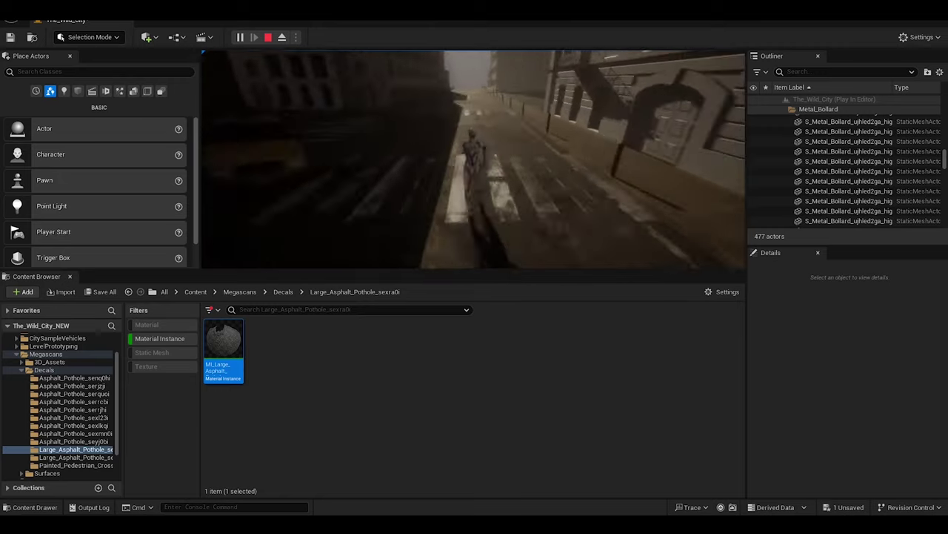
pyautogui.press('Escape')
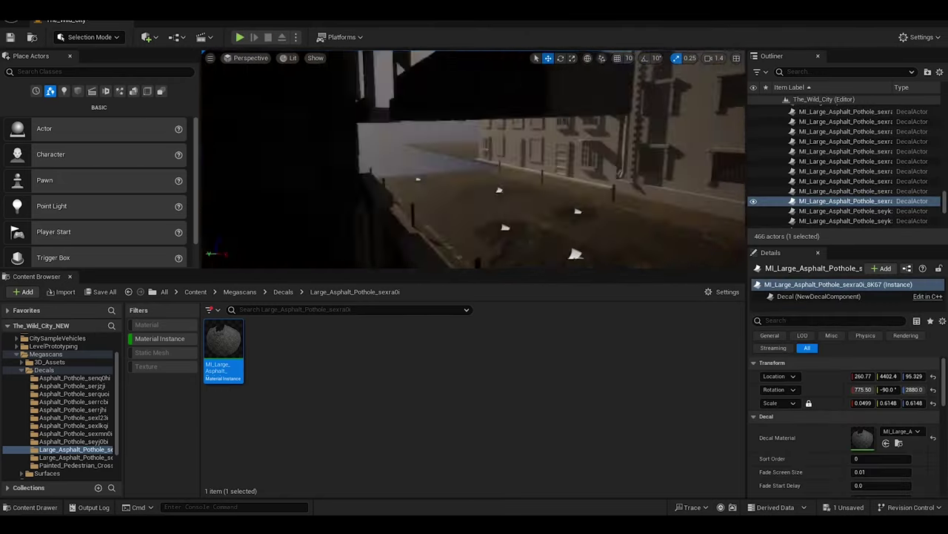
pyautogui.click(928, 71)
pyautogui.write('Road_Decals')
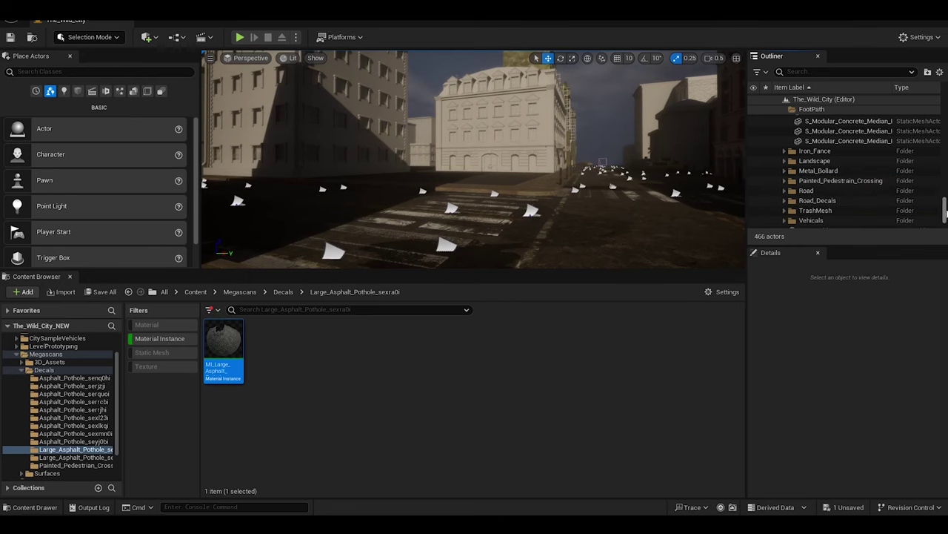
# Save the level, select a metal bollard on the curb, and switch to Unlit shading
pyautogui.hotkey('ctrl', 's')
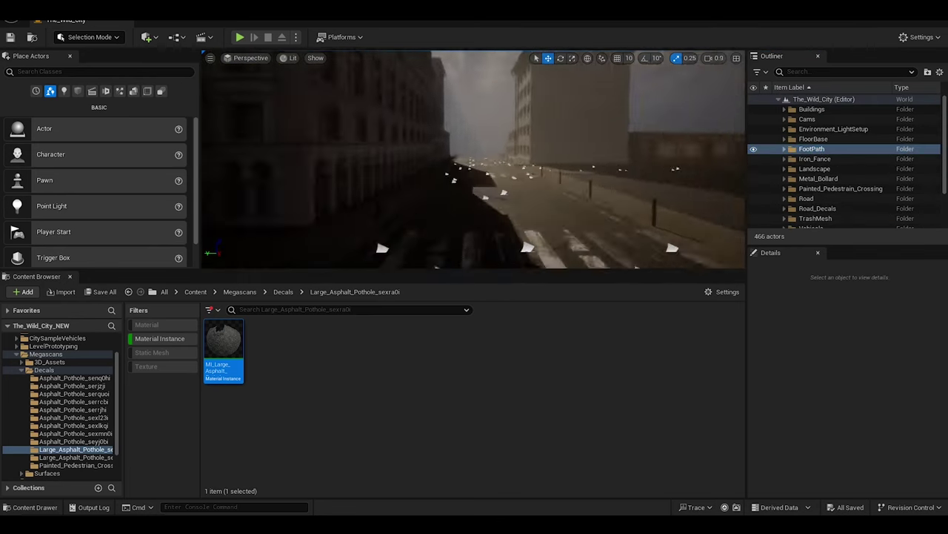
pyautogui.click(563, 182)
pyautogui.keyDown('shift'); pyautogui.moveTo(374, 256); pyautogui.dragTo(567, 164); pyautogui.keyUp('shift')
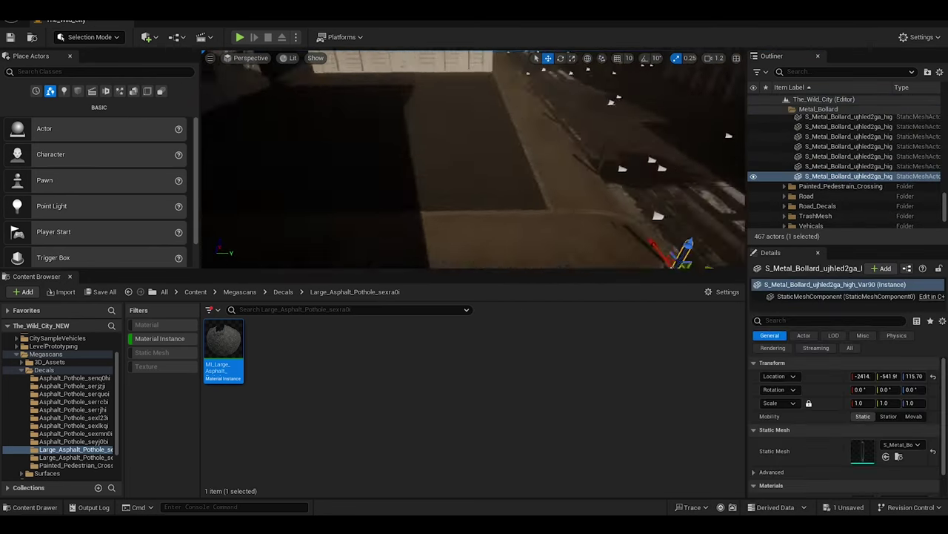
pyautogui.click(289, 58)
pyautogui.click(319, 97)
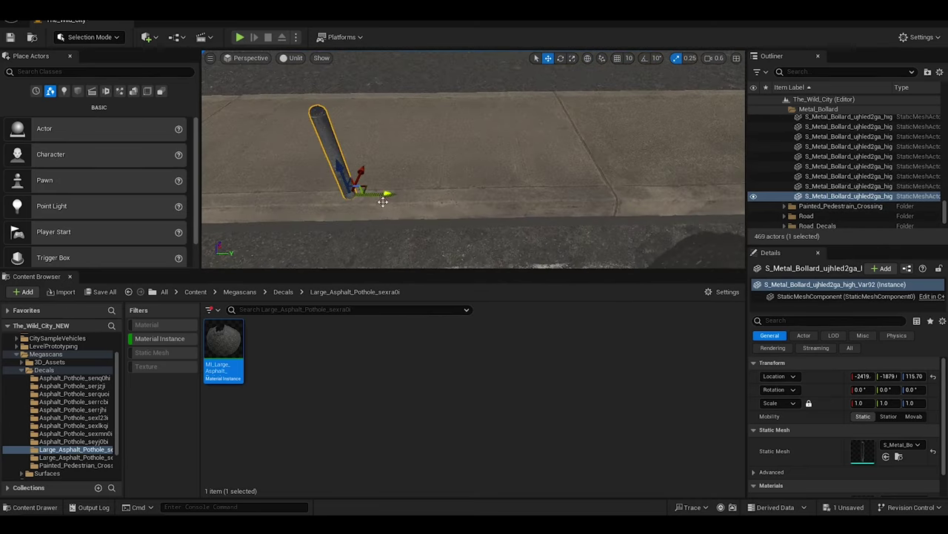
# Duplicate the bollard in a row along the curb, then restore Lit shading
pyautogui.keyDown('alt'); pyautogui.keyDown('shift'); pyautogui.moveTo(375, 165); pyautogui.dragTo(482, 159); pyautogui.keyUp('shift'); pyautogui.keyUp('alt')
pyautogui.moveTo(633, 175)
pyautogui.keyDown('alt'); pyautogui.keyDown('shift'); pyautogui.mouseDown()
pyautogui.moveTo(454, 178)
pyautogui.moveTo(442, 158)
pyautogui.moveTo(381, 153)
pyautogui.mouseUp(); pyautogui.keyUp('shift'); pyautogui.keyUp('alt')
pyautogui.keyDown('alt'); pyautogui.keyDown('shift'); pyautogui.moveTo(470, 121); pyautogui.dragTo(417, 153); pyautogui.keyUp('shift'); pyautogui.keyUp('alt')
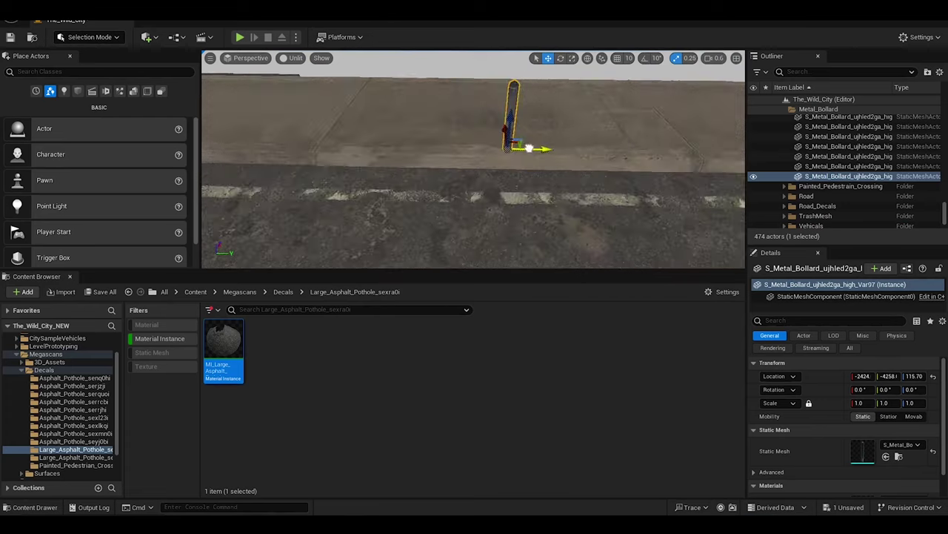
pyautogui.moveTo(529, 149)
pyautogui.keyDown('alt'); pyautogui.keyDown('shift'); pyautogui.mouseDown()
pyautogui.moveTo(425, 163)
pyautogui.moveTo(342, 220)
pyautogui.mouseUp(); pyautogui.keyUp('shift'); pyautogui.keyUp('alt')
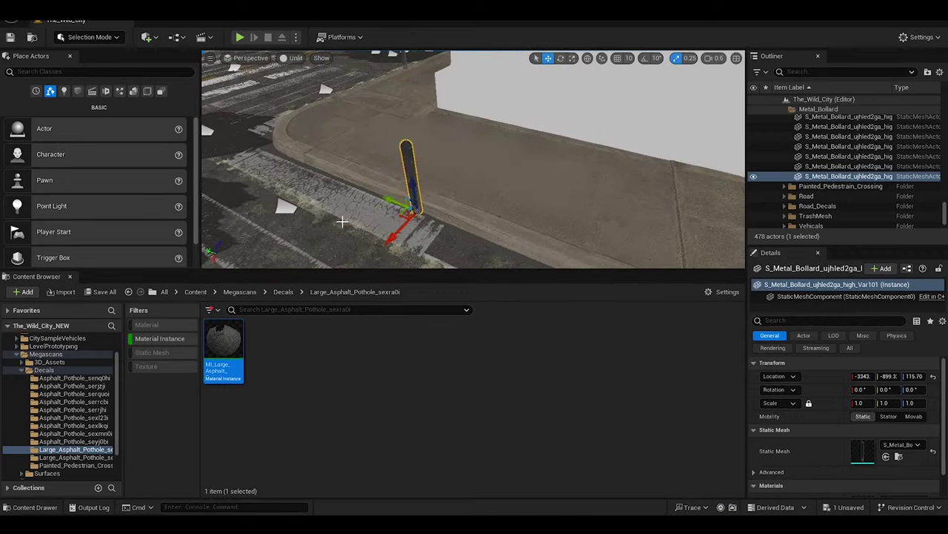
pyautogui.keyDown('alt'); pyautogui.keyDown('shift'); pyautogui.moveTo(411, 189); pyautogui.dragTo(455, 222); pyautogui.keyUp('shift'); pyautogui.keyUp('alt')
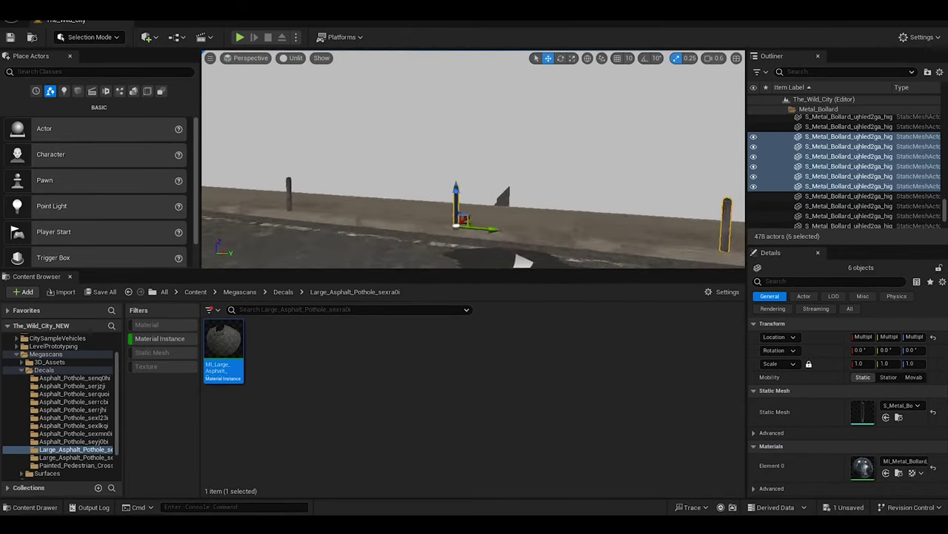
pyautogui.keyDown('alt'); pyautogui.keyDown('shift'); pyautogui.moveTo(326, 206); pyautogui.dragTo(210, 177); pyautogui.keyUp('shift'); pyautogui.keyUp('alt')
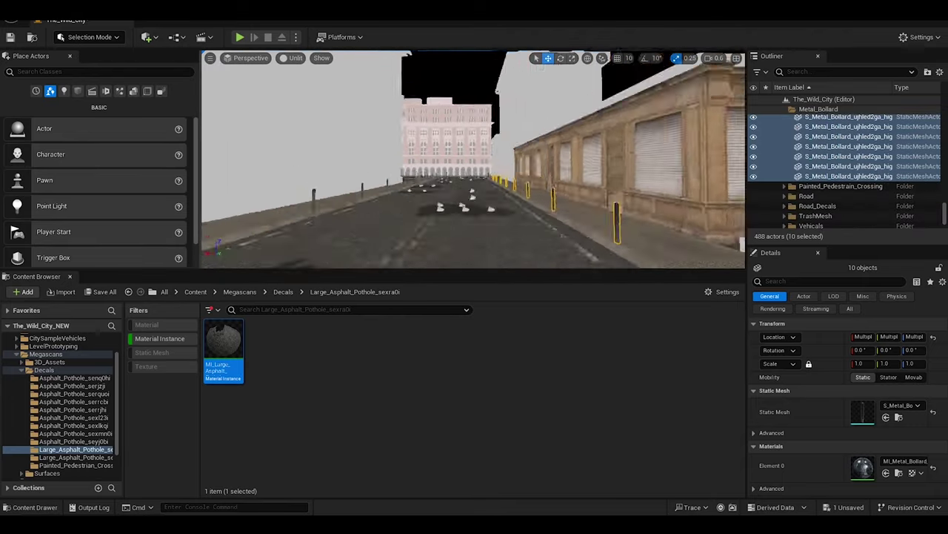
pyautogui.click(296, 58)
pyautogui.click(313, 85)
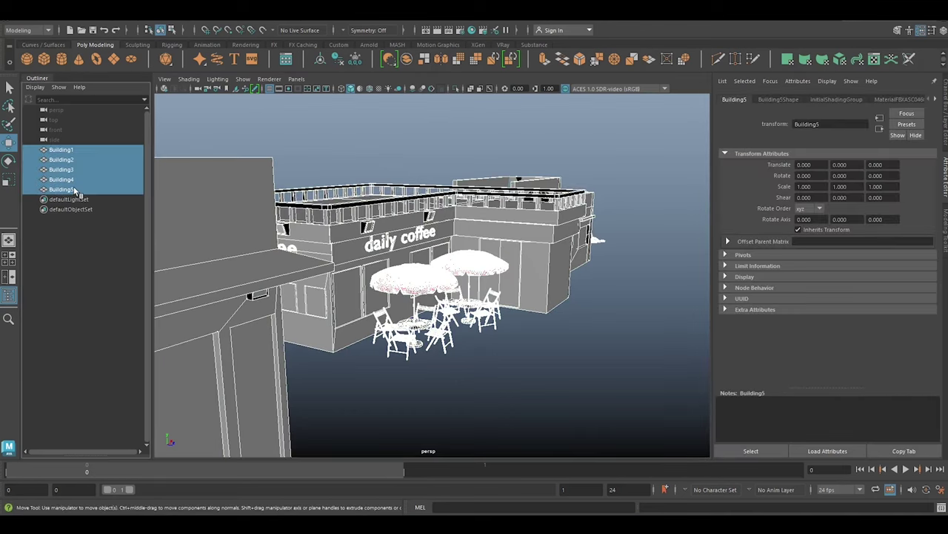
# Set the Unreal project target to Content/Buildings/Dow_Bl_9 and send the buildings as FBX
pyautogui.click(198, 203)
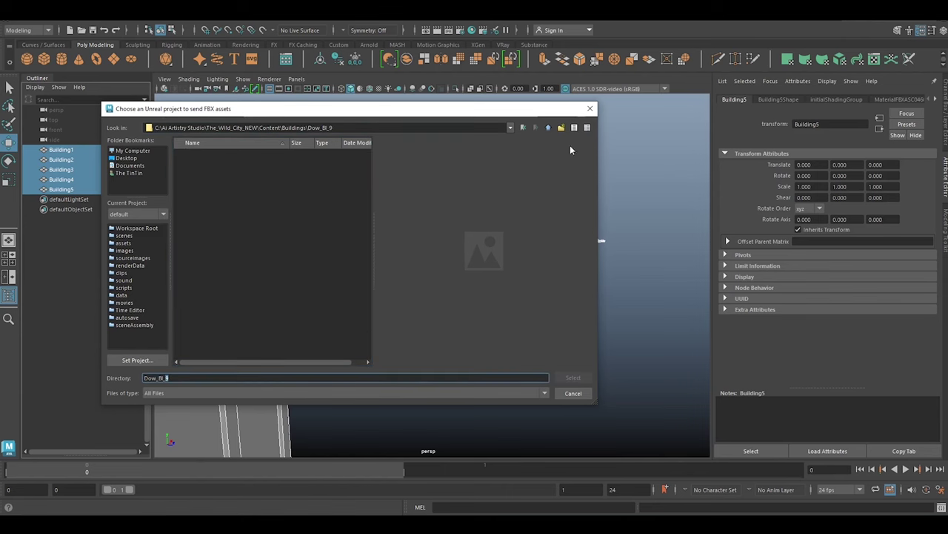
pyautogui.click(572, 378)
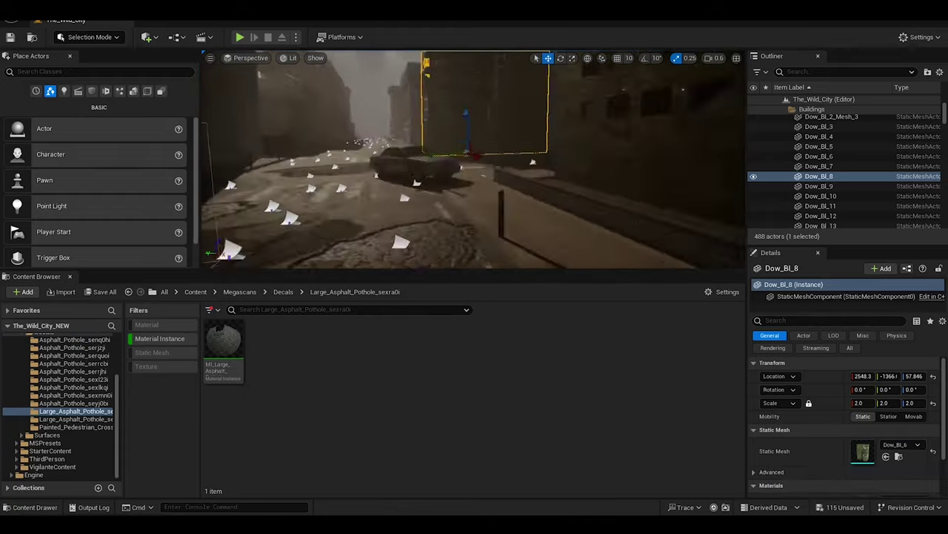
# Select the concrete plant pot in the level and frame it in the view
pyautogui.scroll(5, 791, 111)
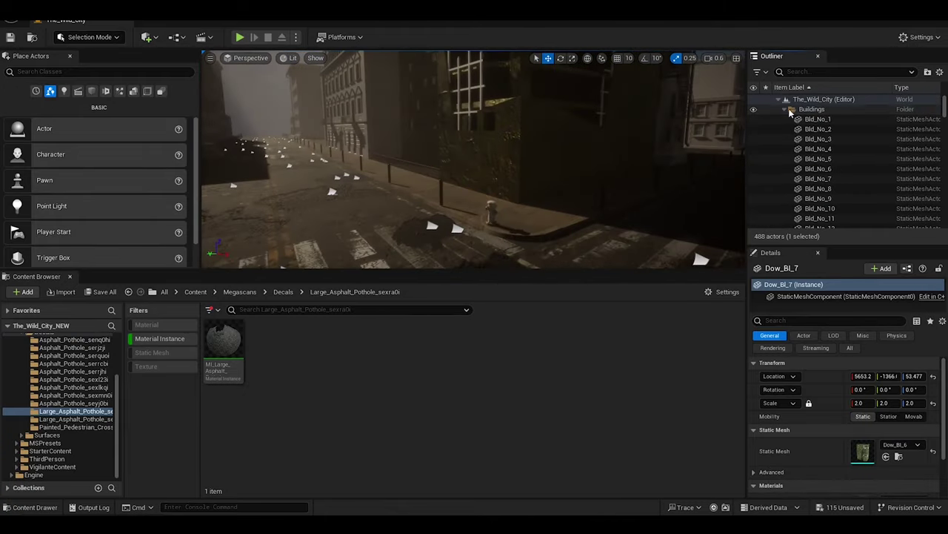
pyautogui.click(785, 178)
pyautogui.scroll(-2, 815, 170)
pyautogui.doubleClick(841, 192)
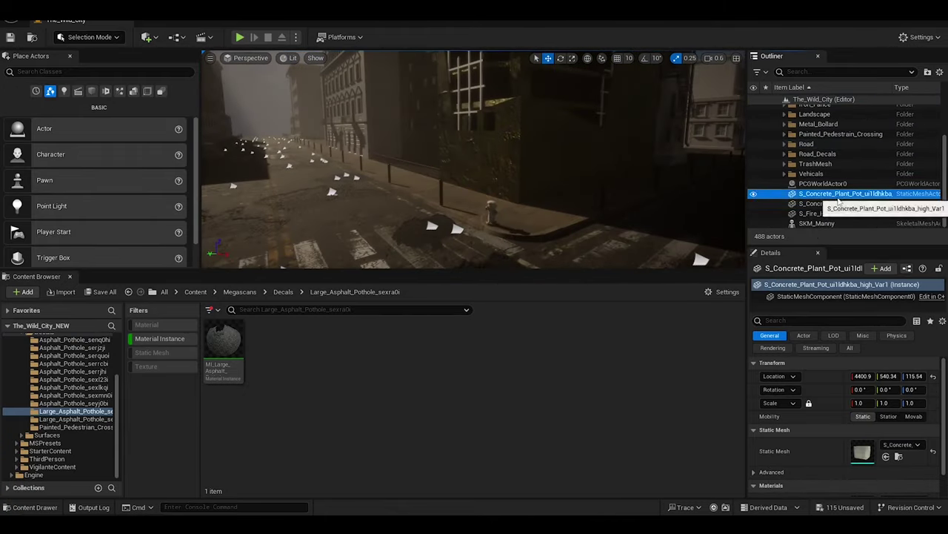
# Place Dow_Bl_9_Building1 from the Buildings/Dow_Bl_9 import folder into the level
pyautogui.hotkey('ctrl', 'b')
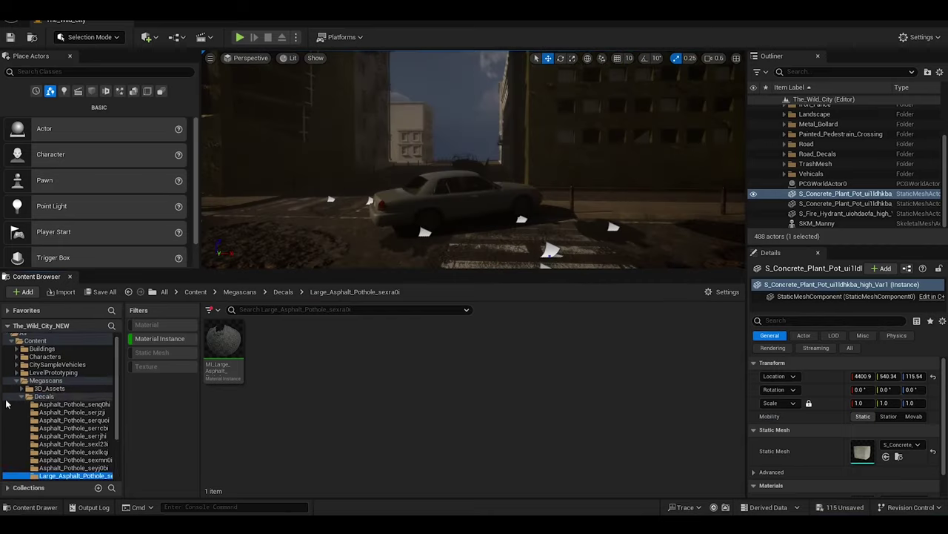
pyautogui.doubleClick(223, 339)
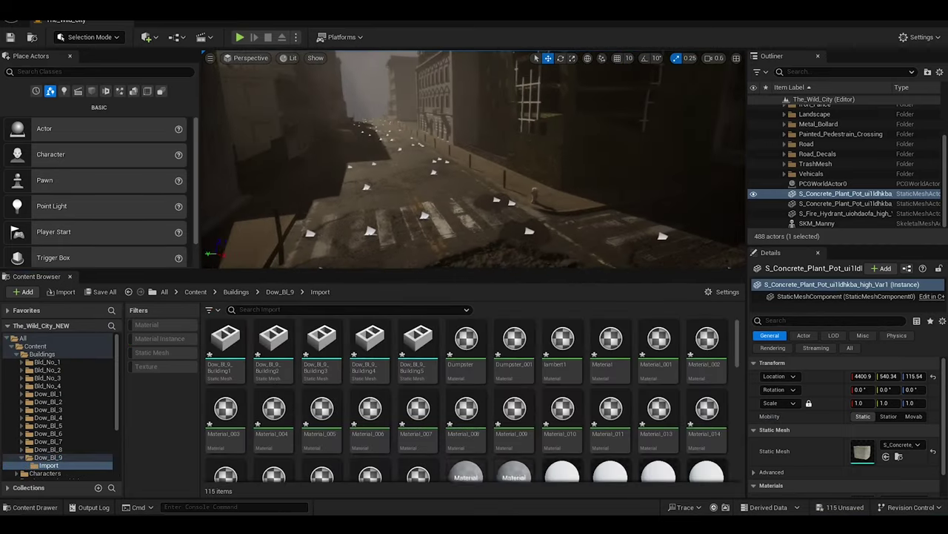
pyautogui.moveTo(225, 342); pyautogui.dragTo(482, 185)
pyautogui.moveTo(515, 253); pyautogui.dragTo(420, 158, button='right')
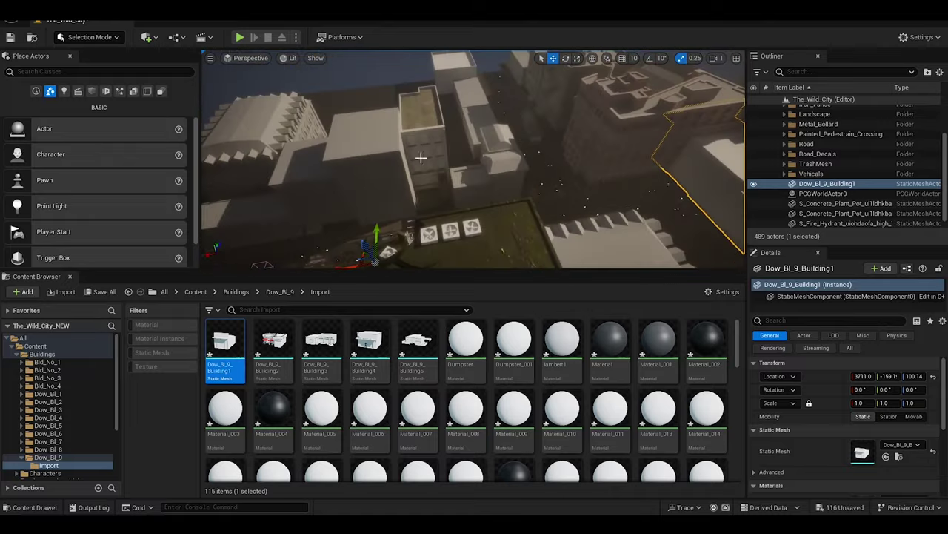
# Force-delete the Dow_Bl_9 folder and its imported assets
pyautogui.click(47, 456)
pyautogui.press('Delete')
pyautogui.click(184, 390)
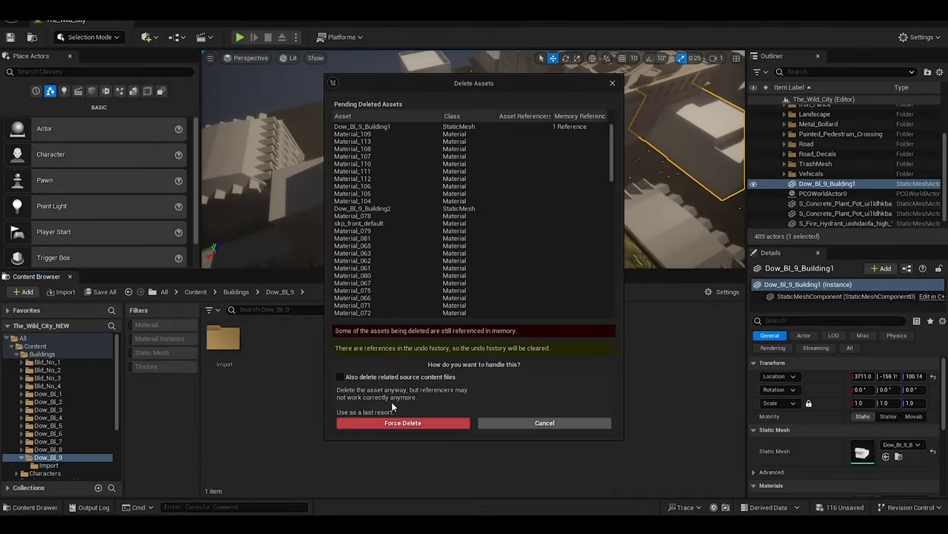
pyautogui.click(363, 421)
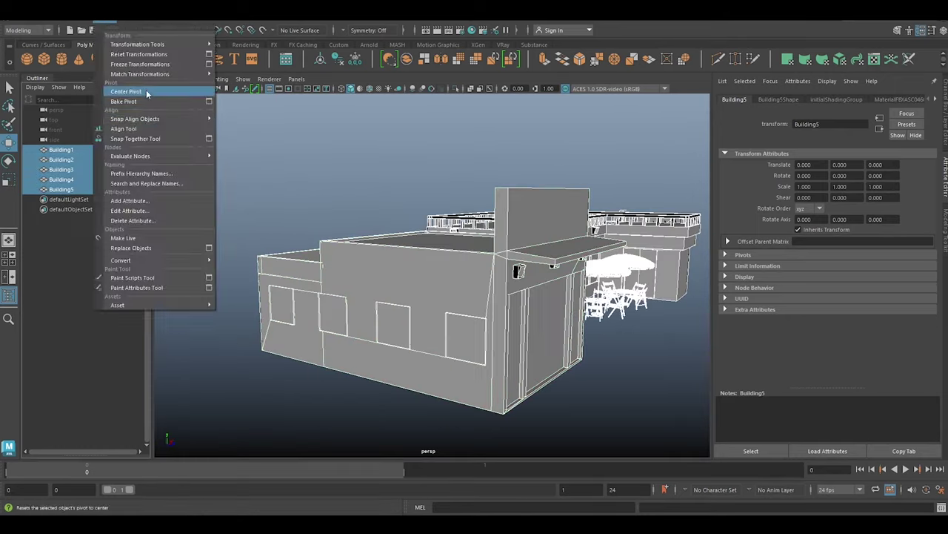
# Select Building1–Building5 and re-send them as FBX to Content/Buildings/Dow_Bl_9
pyautogui.keyDown('shift'); pyautogui.click(61, 189); pyautogui.keyUp('shift')
pyautogui.click(33, 21)
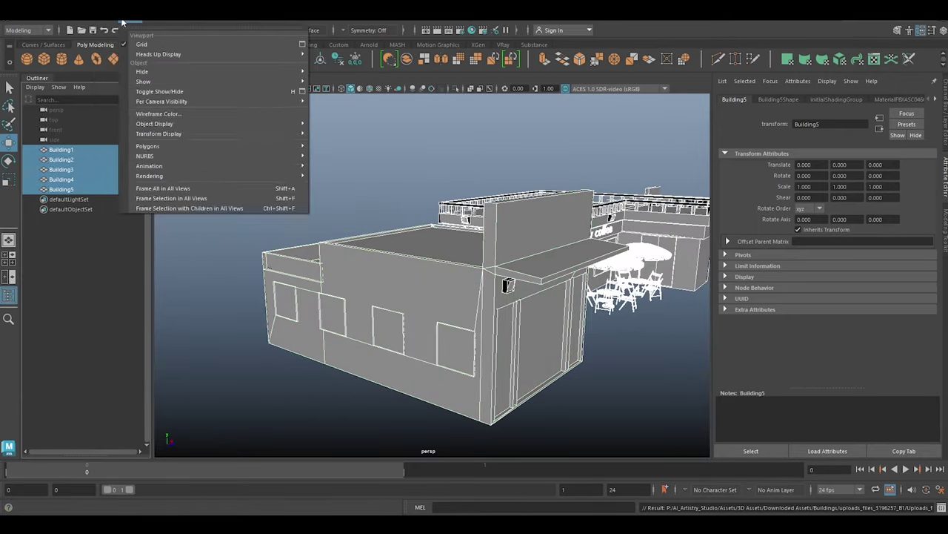
pyautogui.moveTo(15, 22)
pyautogui.click(199, 194)
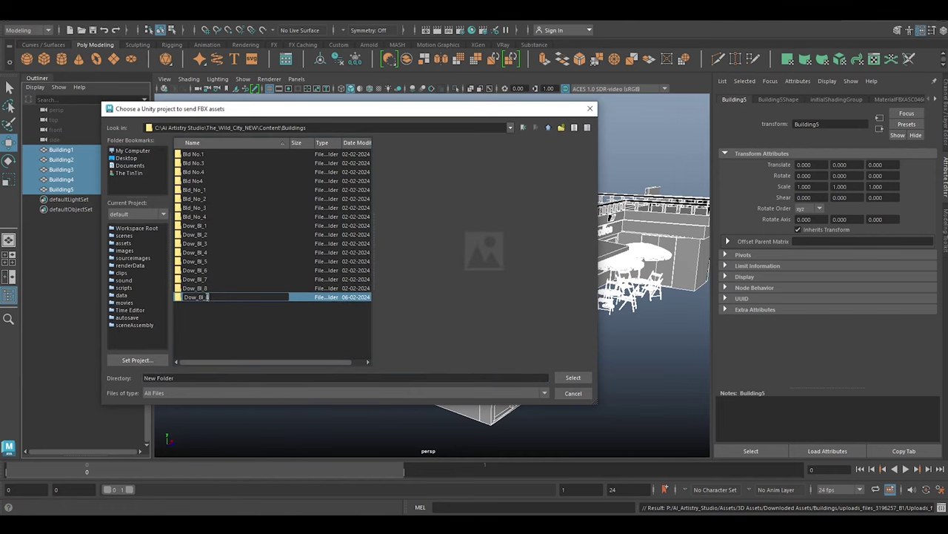
pyautogui.click(573, 378)
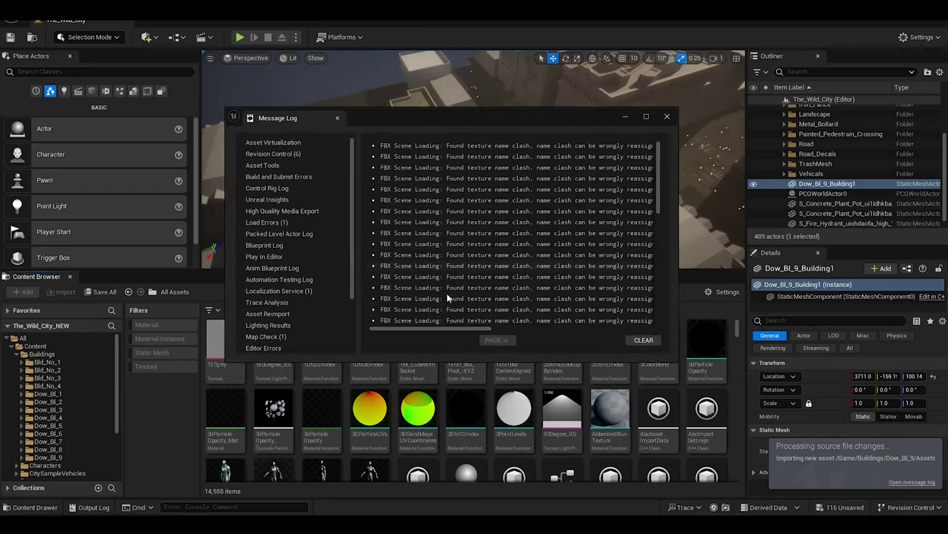
# Close the Message Log and drag Dow_Bl_9_Building2 from Dow_Bl_9/Assets into the street
pyautogui.click(661, 120)
pyautogui.click(78, 458)
pyautogui.click(49, 465)
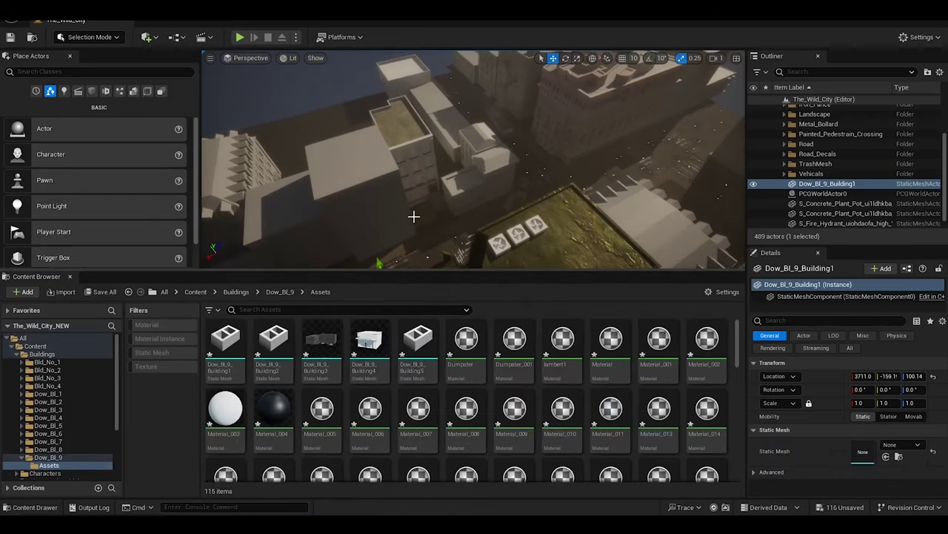
pyautogui.moveTo(415, 214); pyautogui.dragTo(414, 214, button='right')
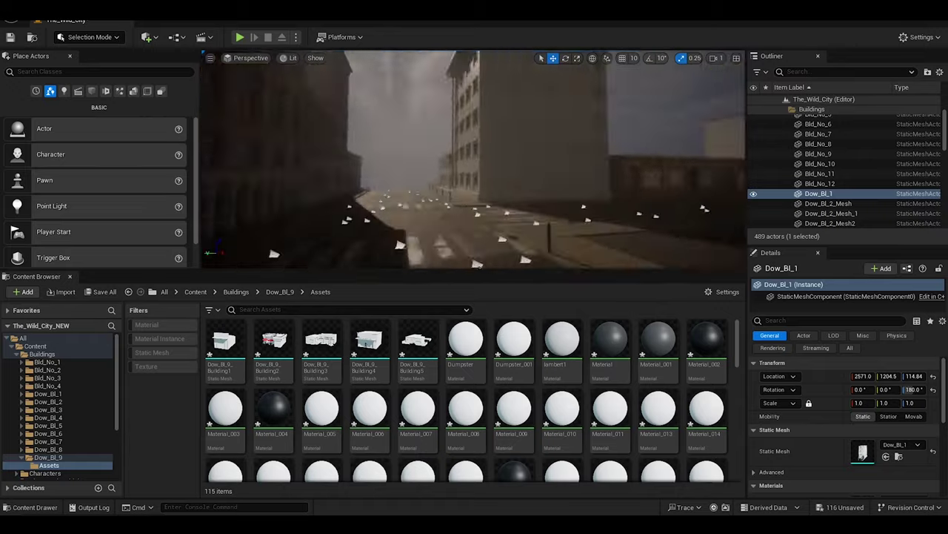
pyautogui.moveTo(274, 344)
pyautogui.mouseDown()
pyautogui.moveTo(369, 223)
pyautogui.moveTo(509, 232)
pyautogui.mouseUp()
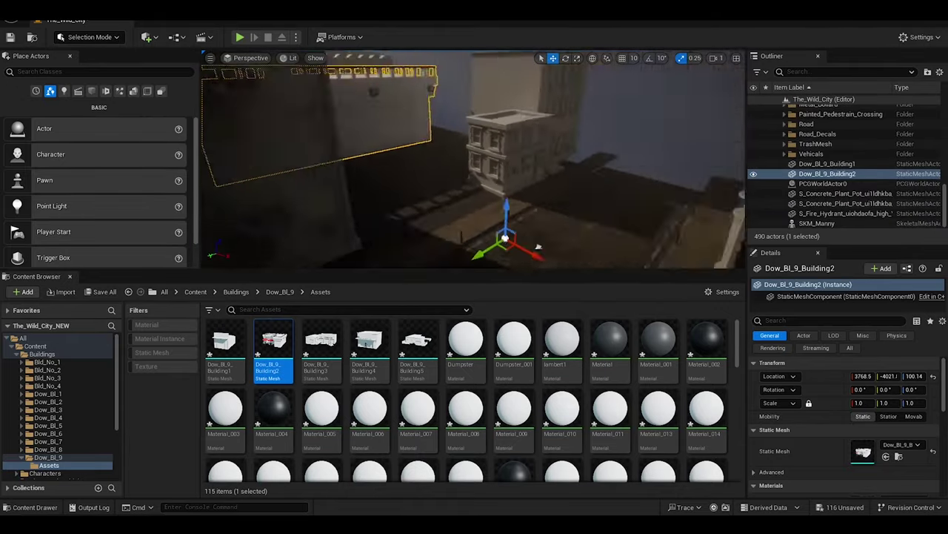
pyautogui.moveTo(508, 233); pyautogui.dragTo(721, 225, button='right')
pyautogui.write('5')
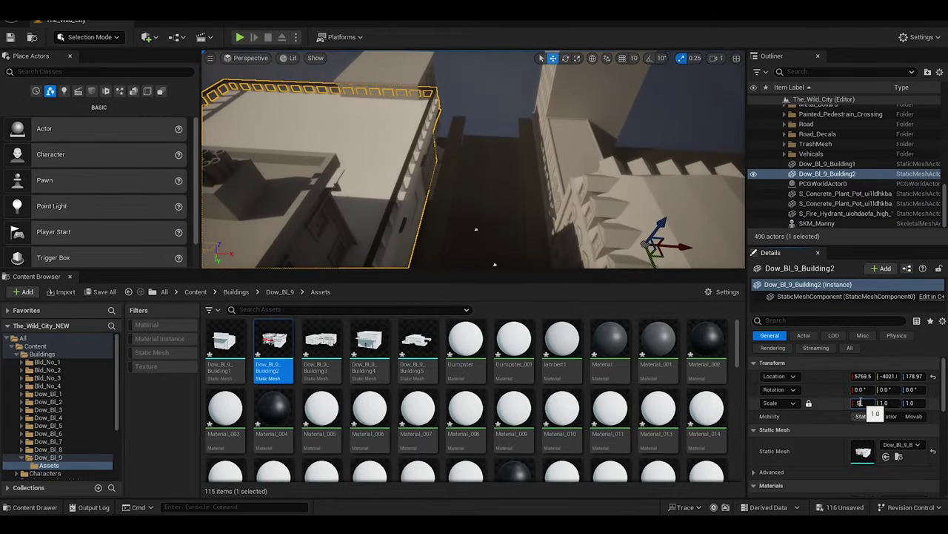
# Scale the coffee building to 0.4, turn it -90° about Z, and move it onto the street
pyautogui.press('Return')
pyautogui.press('e')
pyautogui.press('f')
pyautogui.press('Return')
pyautogui.press('w')
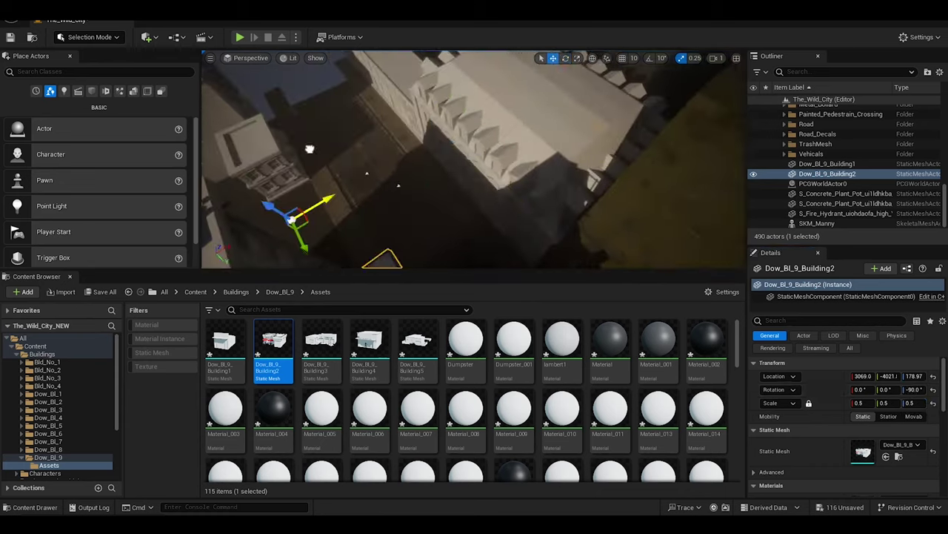
pyautogui.moveTo(526, 149); pyautogui.dragTo(585, 167)
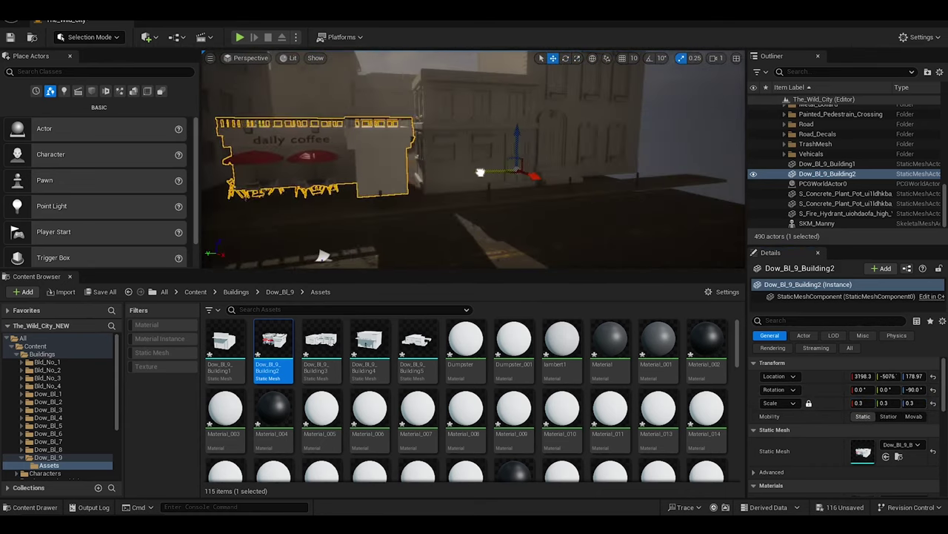
# Reframe on the coffee building and place a copy of Dow_Bl_9_Building1 in the level
pyautogui.press('f')
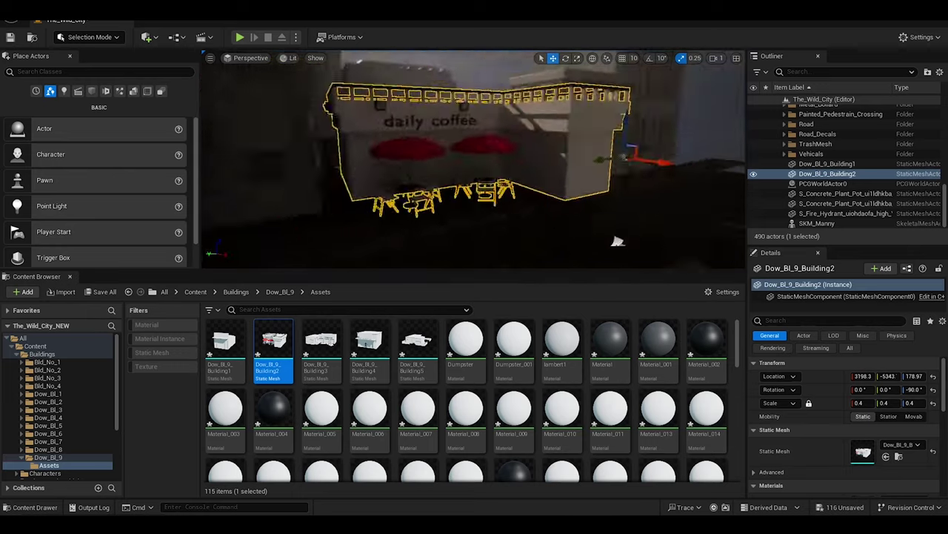
pyautogui.keyDown('alt'); pyautogui.moveTo(617, 241); pyautogui.dragTo(608, 155); pyautogui.keyUp('alt')
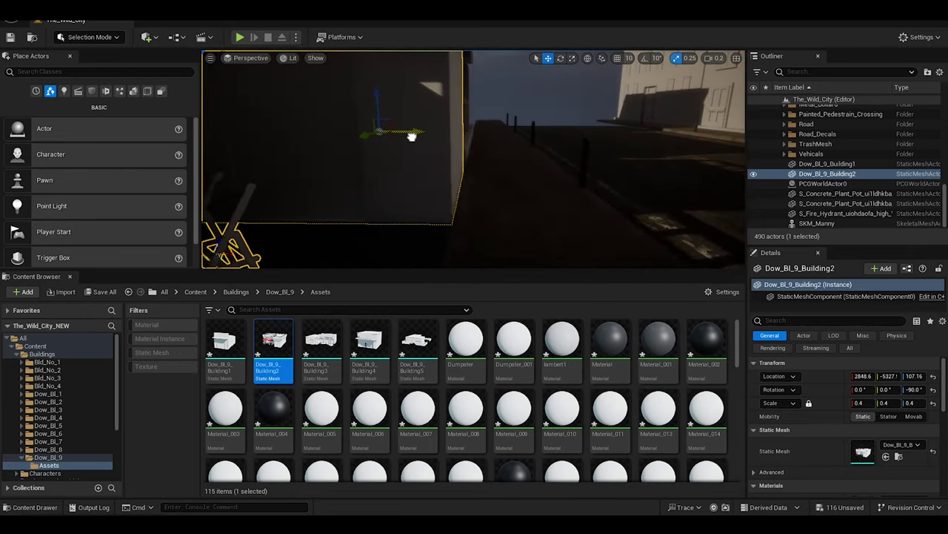
pyautogui.moveTo(449, 149); pyautogui.dragTo(449, 149, button='right')
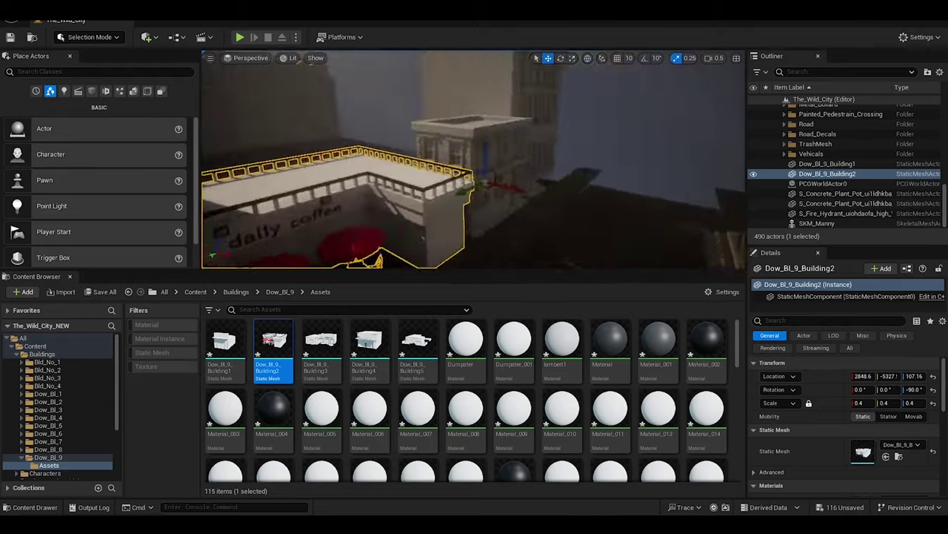
pyautogui.click(449, 149)
pyautogui.hotkey('ctrl', 'z')
pyautogui.press('f')
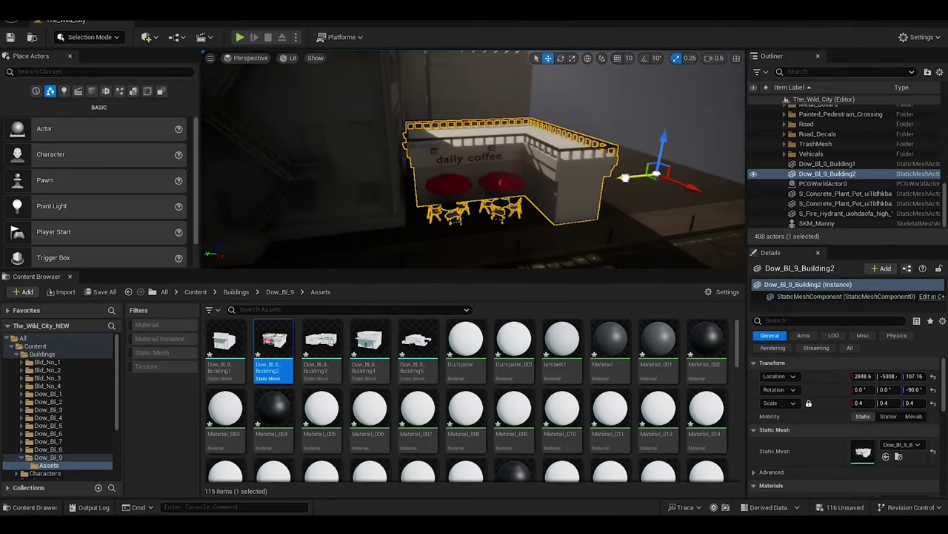
pyautogui.moveTo(224, 345); pyautogui.dragTo(574, 244)
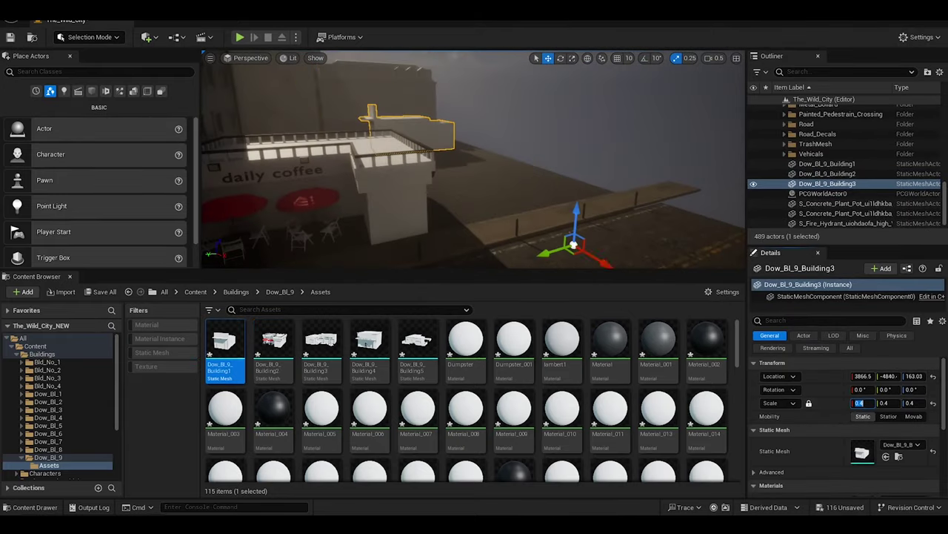
# Re-centre Dow_Bl_9_Building3's pivot and set its pivot offset from the right-click Pivot menu
pyautogui.rightClick(495, 119)
pyautogui.moveTo(526, 306)
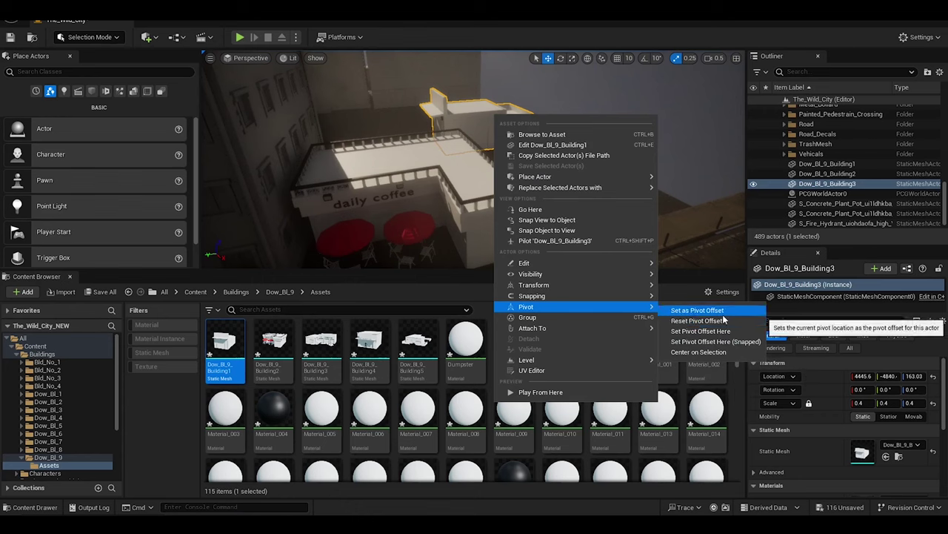
pyautogui.click(724, 317)
pyautogui.rightClick(507, 127)
pyautogui.click(711, 341)
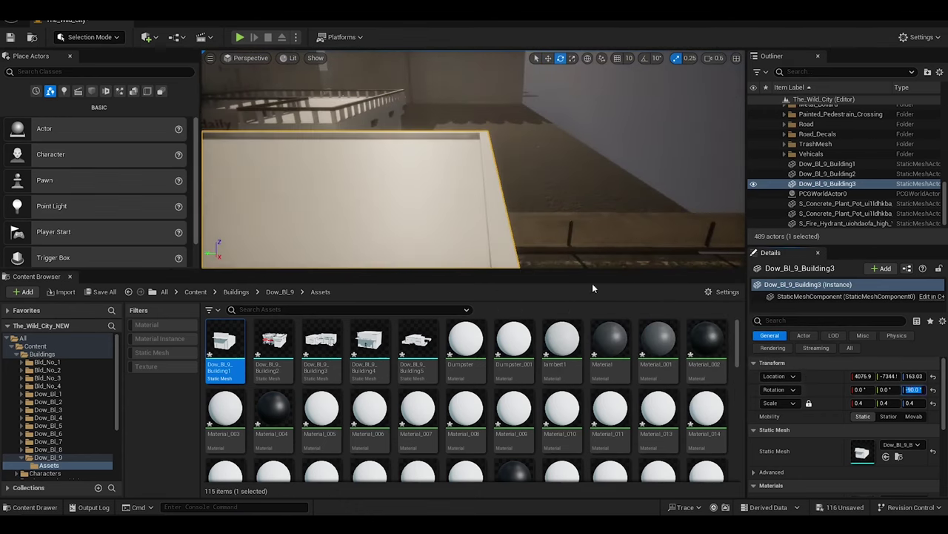
pyautogui.rightClick(424, 186)
pyautogui.moveTo(518, 388)
pyautogui.click(719, 419)
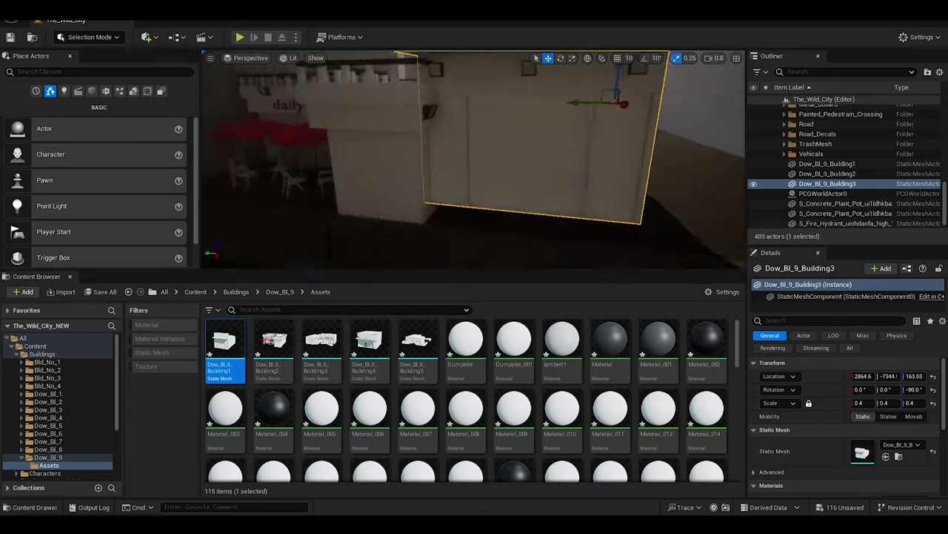
# Nudge Building3 into line along the street and place Dow_Bl_9_Building4 in the level
pyautogui.moveTo(592, 102); pyautogui.dragTo(670, 84)
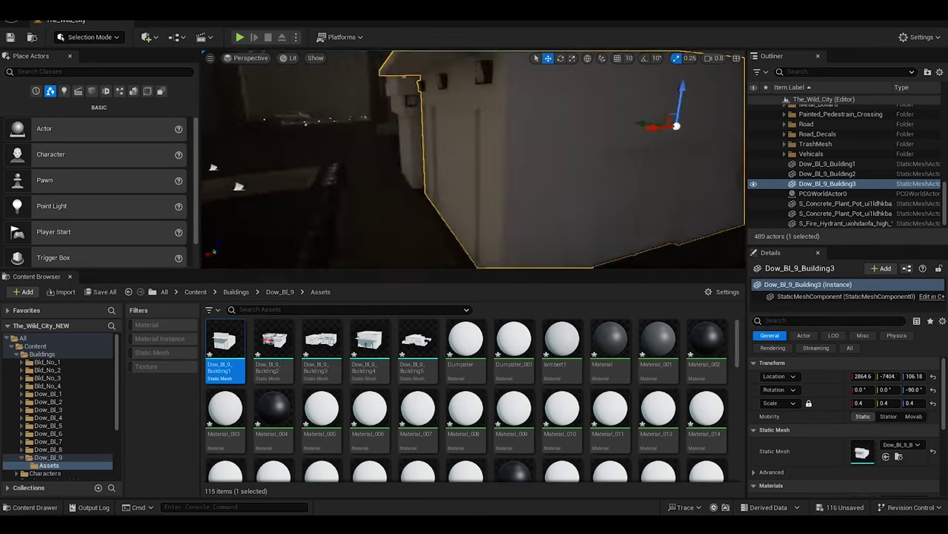
pyautogui.moveTo(738, 66); pyautogui.dragTo(519, 185, button='right')
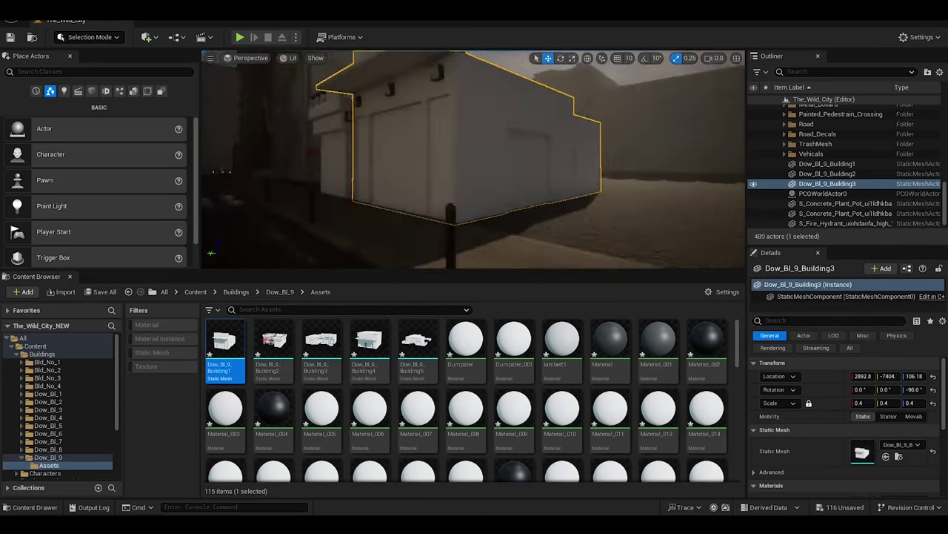
pyautogui.moveTo(376, 338); pyautogui.dragTo(463, 167)
pyautogui.write('.4')
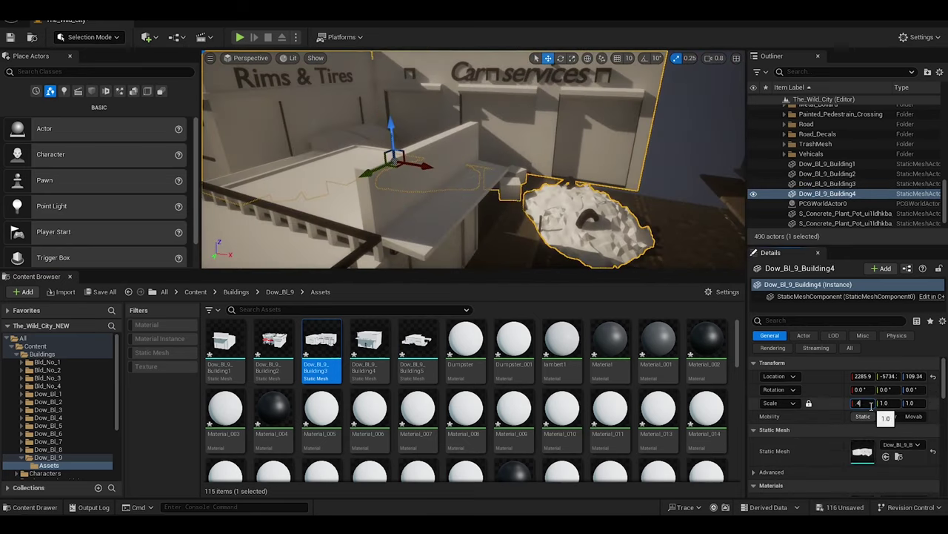
# Commit Building4's 0.4 scale and move it along the street
pyautogui.press('Return')
pyautogui.keyDown('shift'); pyautogui.moveTo(468, 146); pyautogui.dragTo(415, 188); pyautogui.keyUp('shift')
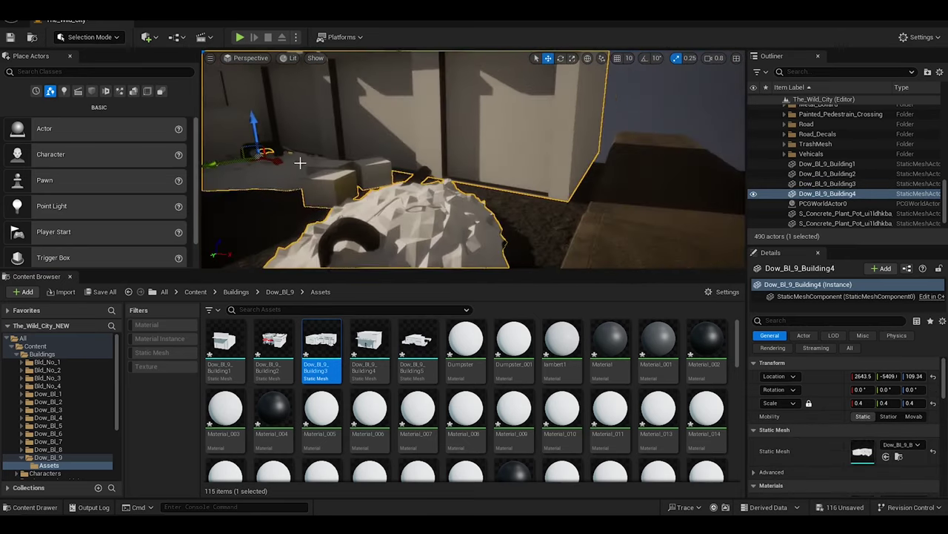
pyautogui.moveTo(415, 189); pyautogui.dragTo(608, 255, button='right')
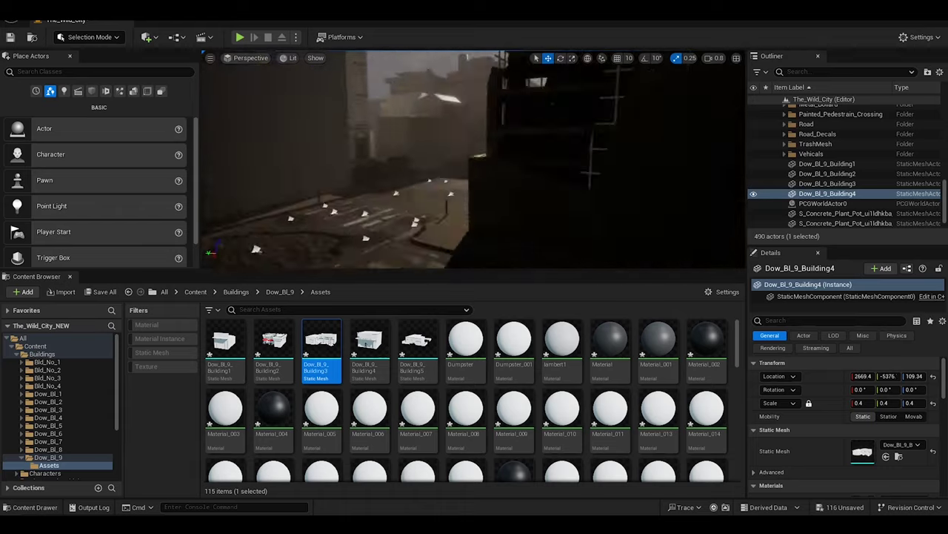
# Place Dow_Bl_9_Building5, snap it down, and move its pivot to its centre
pyautogui.moveTo(417, 344); pyautogui.dragTo(402, 211)
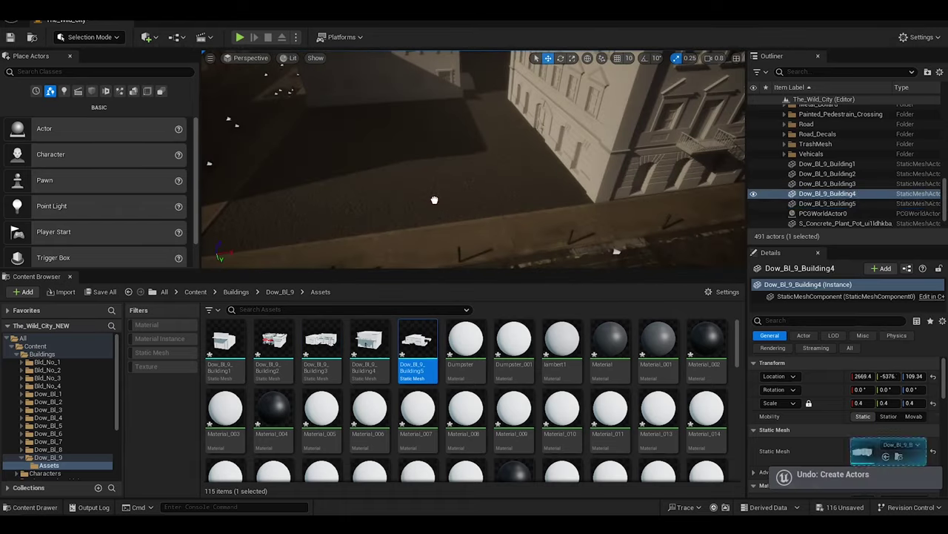
pyautogui.rightClick(648, 169)
pyautogui.click(860, 424)
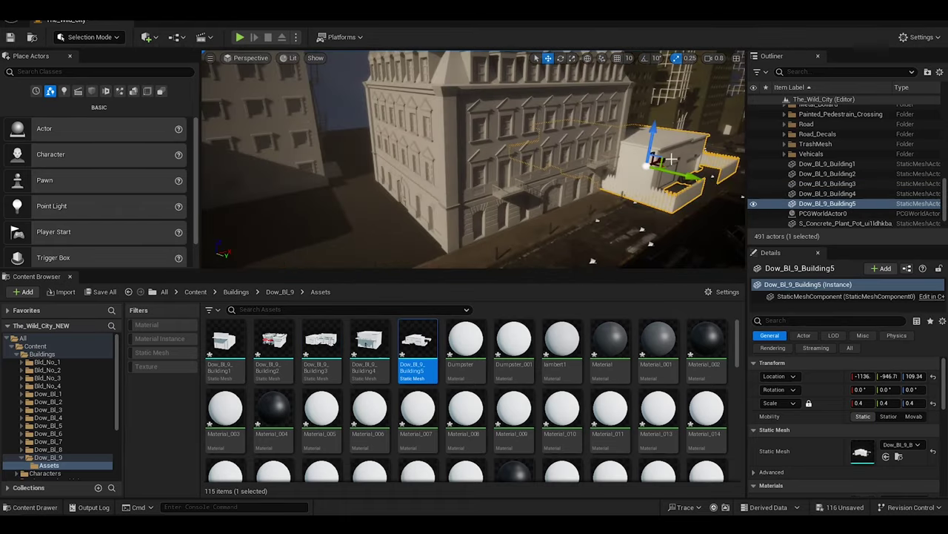
pyautogui.press('f')
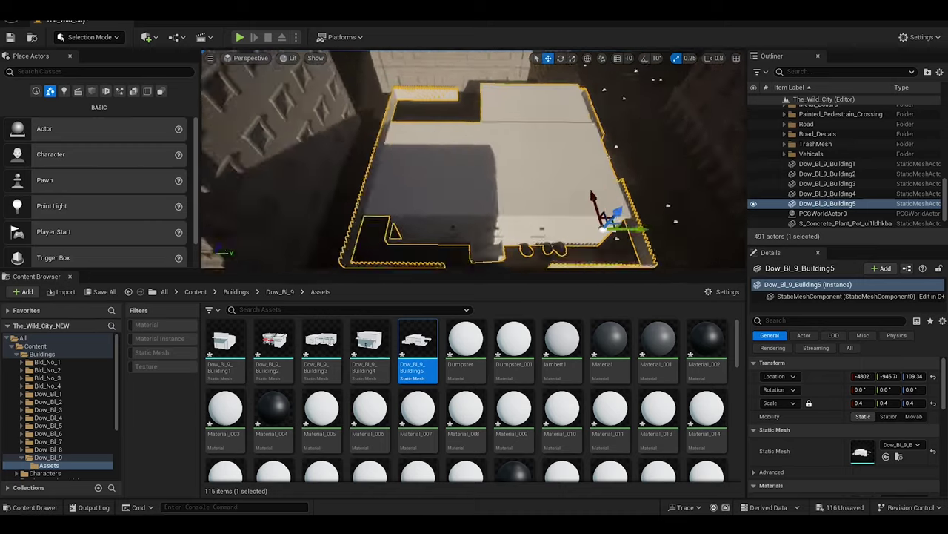
pyautogui.rightClick(553, 186)
pyautogui.click(779, 405)
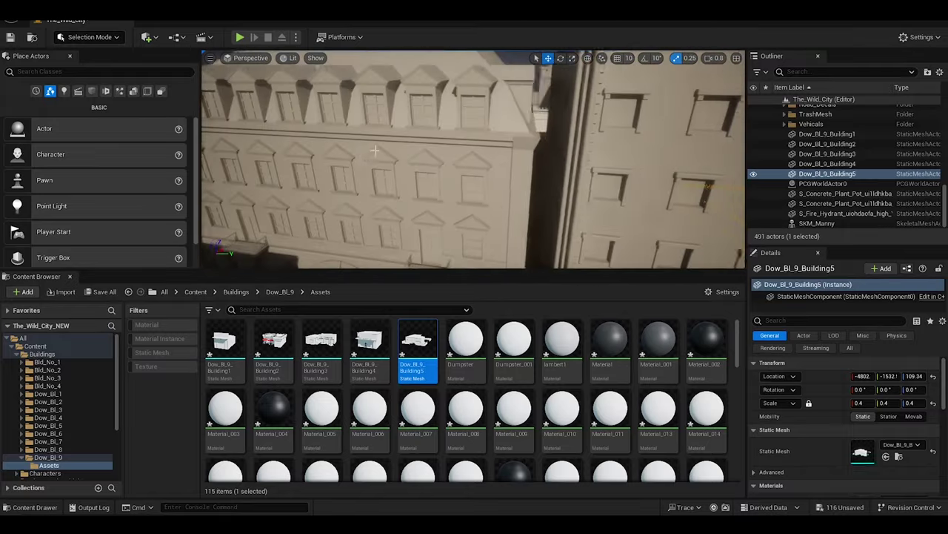
# Place Dow_Bl_9_Building6, snap it into place, and adjust its position and pivot
pyautogui.moveTo(432, 259); pyautogui.dragTo(416, 253)
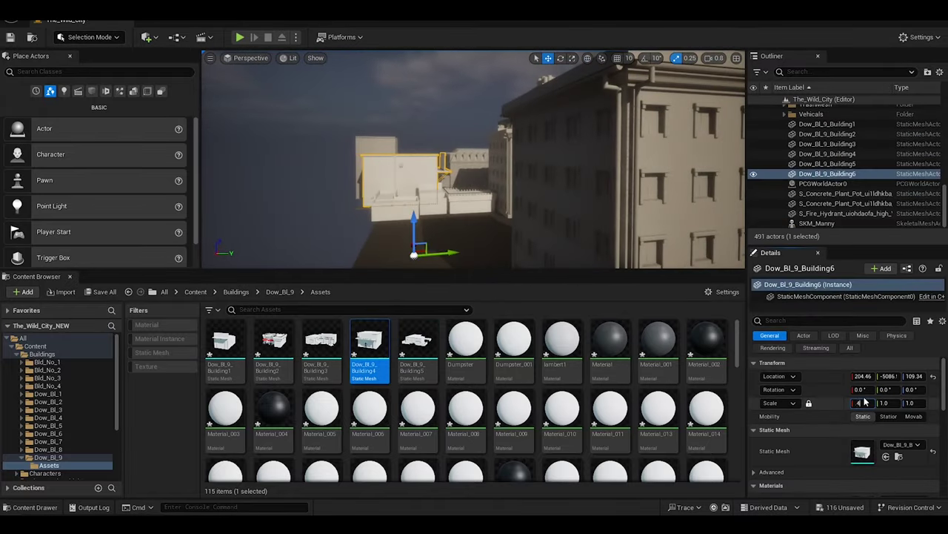
pyautogui.rightClick(404, 213)
pyautogui.click(488, 353)
pyautogui.moveTo(495, 279); pyautogui.dragTo(489, 275, button='right')
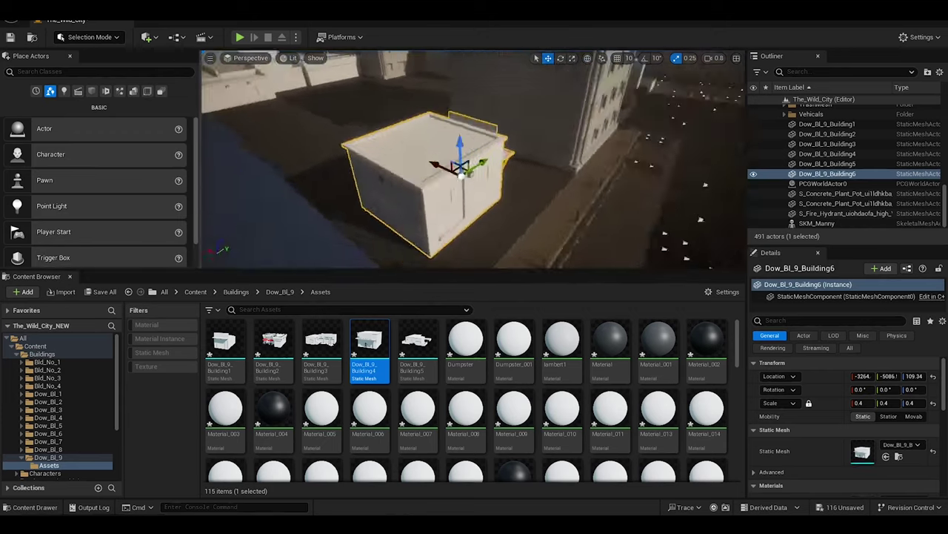
pyautogui.press('e')
pyautogui.press('w')
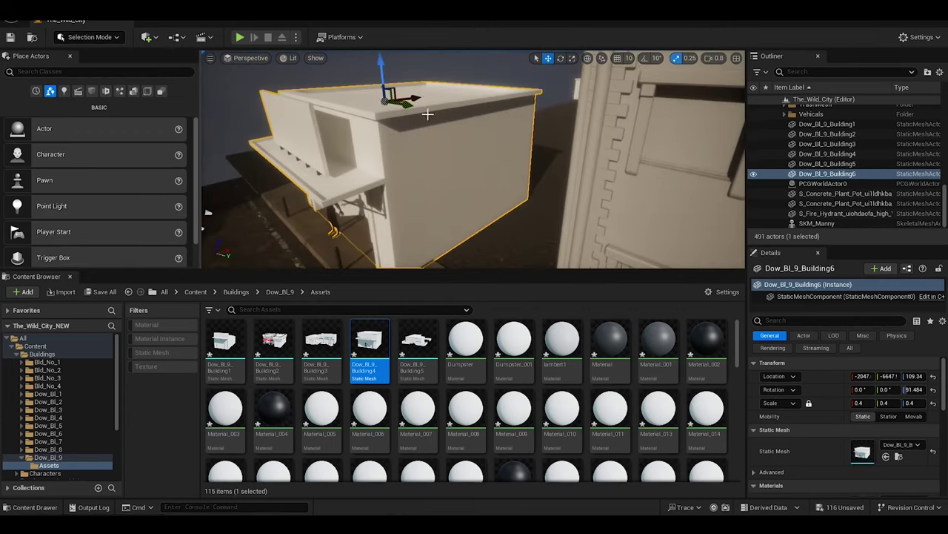
pyautogui.moveTo(493, 179); pyautogui.dragTo(494, 180, button='right')
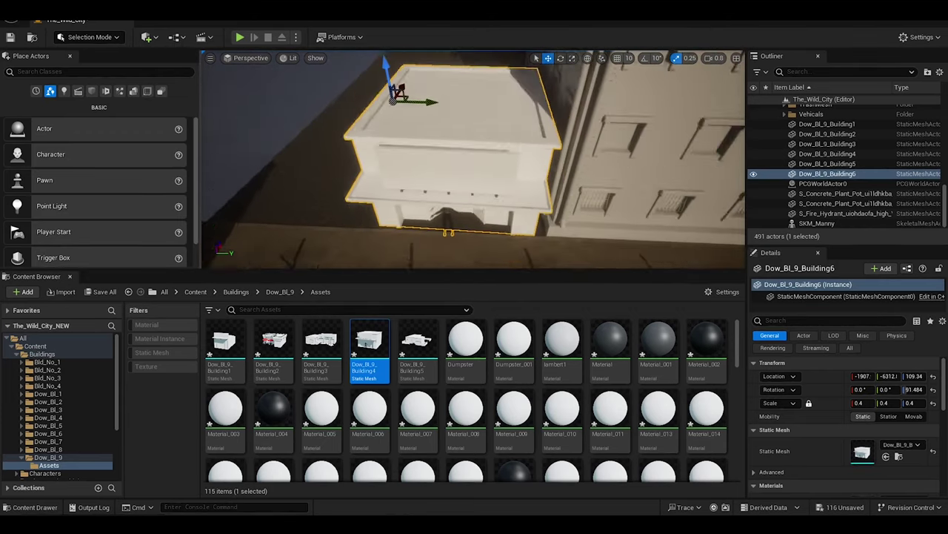
pyautogui.rightClick(494, 180)
pyautogui.click(732, 384)
pyautogui.moveTo(739, 232); pyautogui.dragTo(739, 232, button='right')
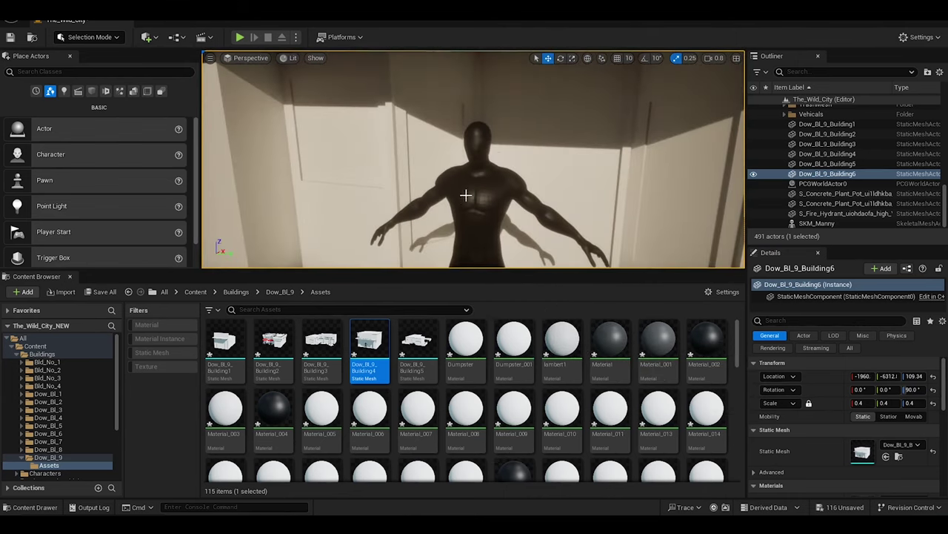
pyautogui.moveTo(466, 195); pyautogui.dragTo(466, 195, button='right')
# Delete the misplaced Building6 and move a Building3 duplicate next to the daily coffee café
pyautogui.press('Delete')
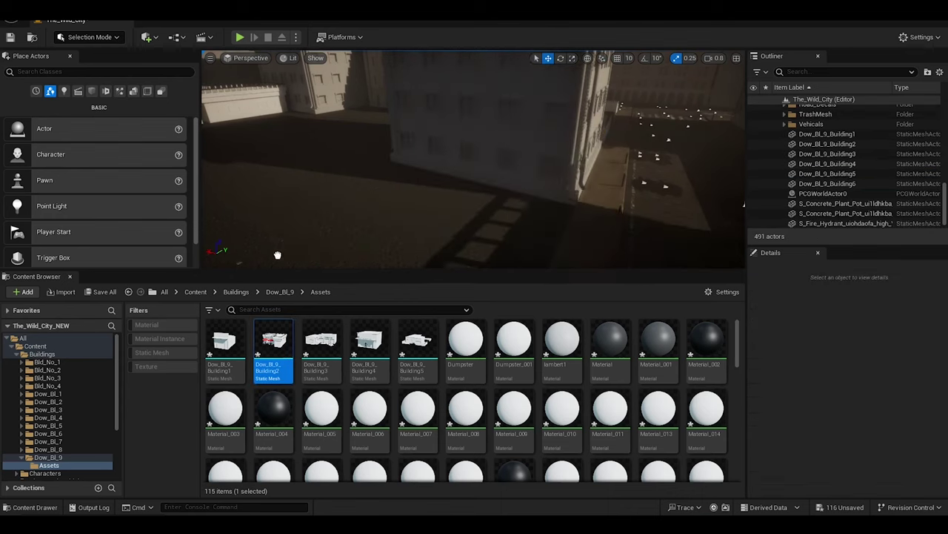
pyautogui.press('Delete')
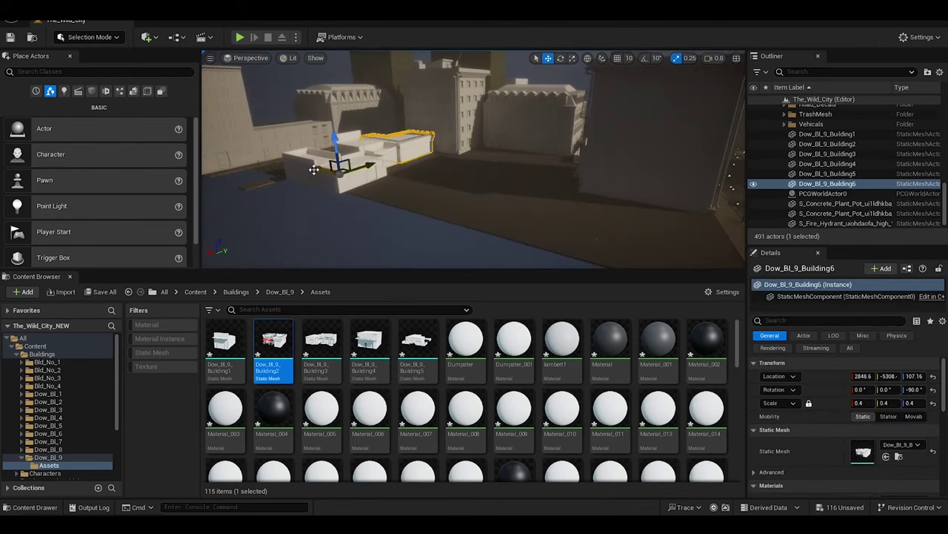
pyautogui.moveTo(314, 169); pyautogui.dragTo(415, 178, button='right')
pyautogui.rightClick(497, 180)
pyautogui.click(677, 361)
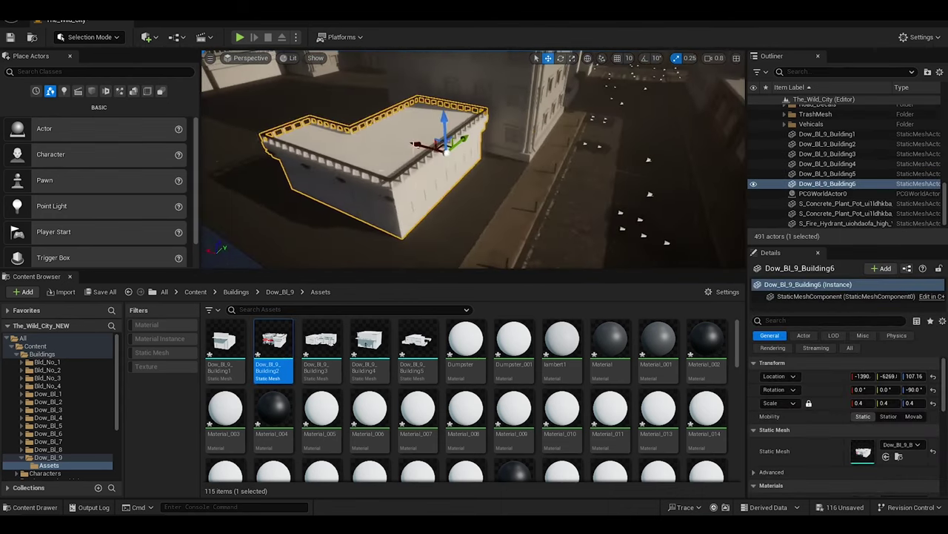
pyautogui.moveTo(445, 148)
pyautogui.mouseDown(button='right')
pyautogui.moveTo(611, 237)
pyautogui.moveTo(571, 165)
pyautogui.mouseUp(button='right')
# Rotate the duplicate, reset its pivot, and slide it into line with the street
pyautogui.press('e')
pyautogui.press('w')
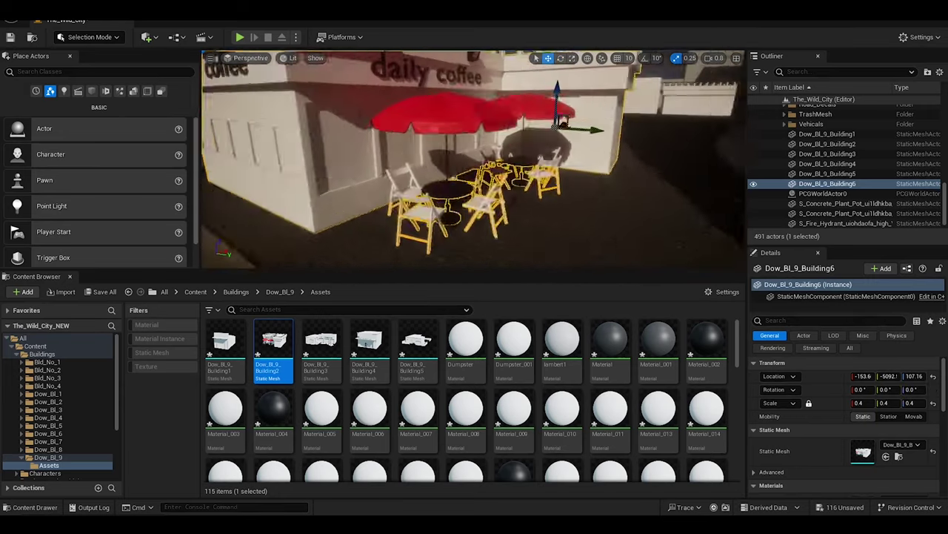
pyautogui.moveTo(563, 122); pyautogui.dragTo(330, 169, button='right')
pyautogui.rightClick(330, 169)
pyautogui.moveTo(370, 360)
pyautogui.click(555, 386)
pyautogui.moveTo(445, 178)
pyautogui.mouseDown(button='right')
pyautogui.moveTo(401, 156)
pyautogui.moveTo(391, 189)
pyautogui.moveTo(415, 177)
pyautogui.mouseUp(button='right')
pyautogui.doubleClick(827, 154)
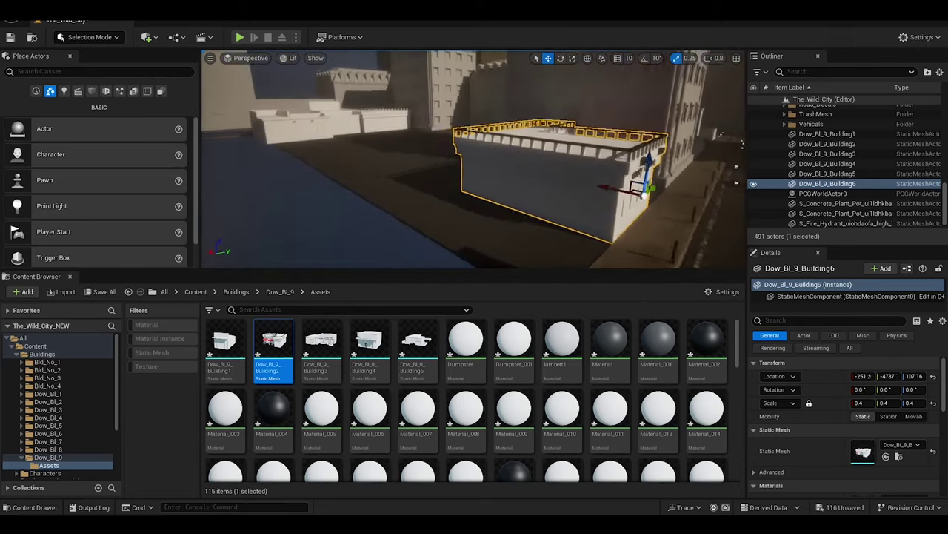
# Duplicate Dow_Bl_9_Building3 as Building7, snap it into place, and turn it to 90°
pyautogui.hotkey('ctrl', 'd')
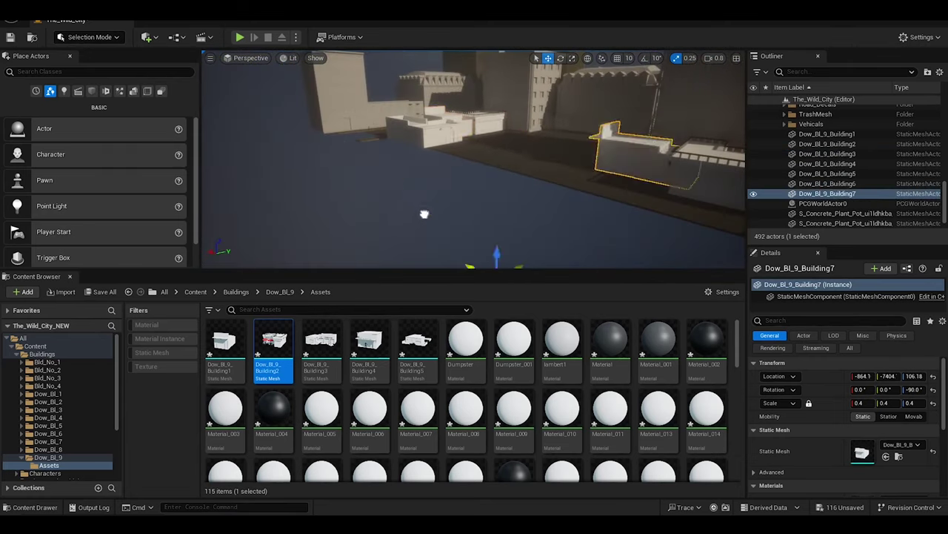
pyautogui.moveTo(209, 213); pyautogui.dragTo(342, 180)
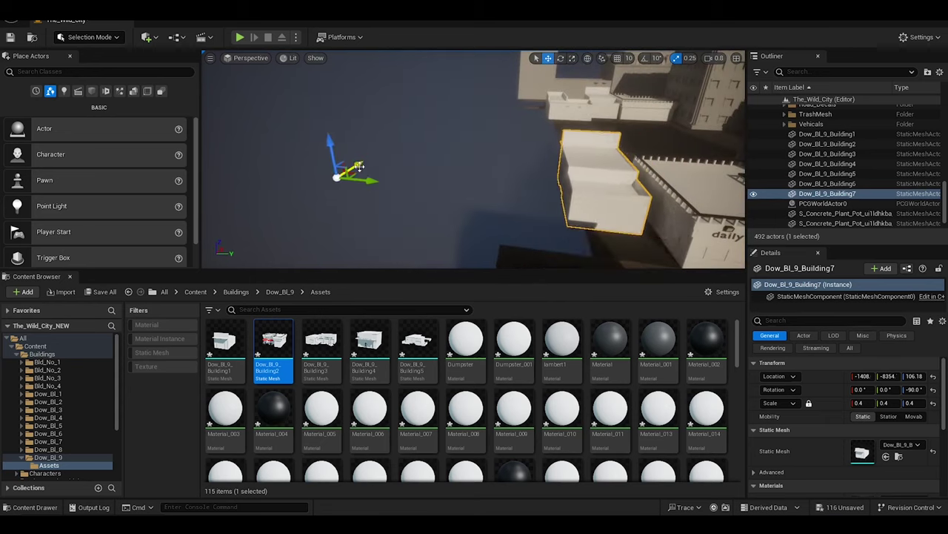
pyautogui.click(933, 389)
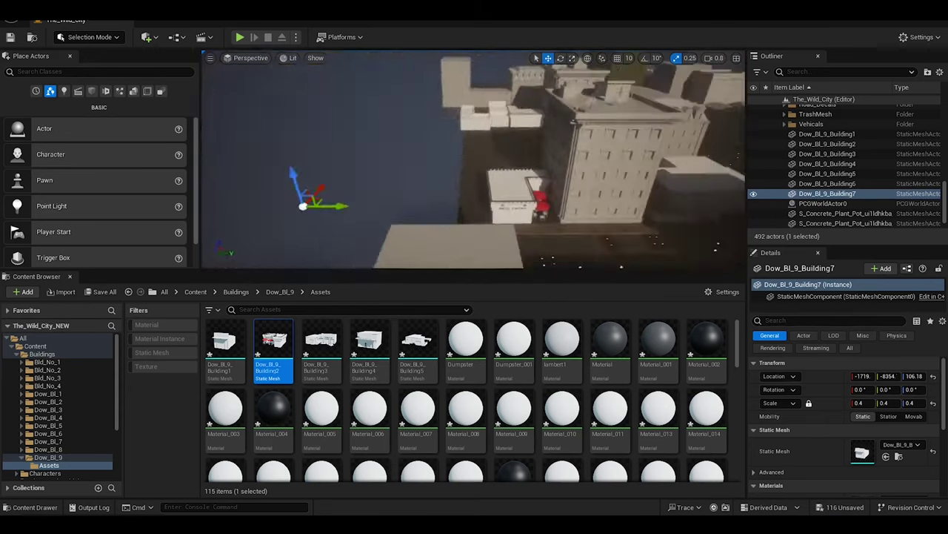
pyautogui.rightClick(413, 258)
pyautogui.click(460, 334)
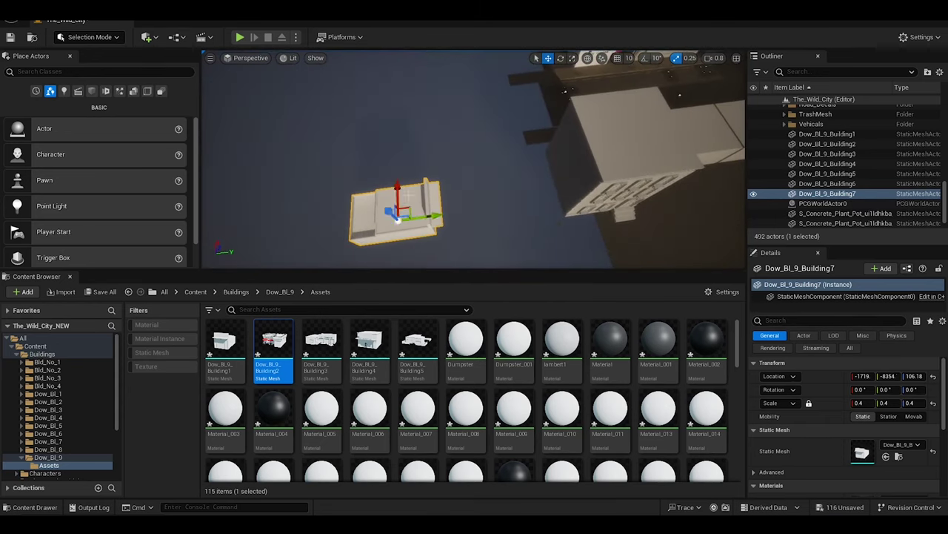
pyautogui.press('e')
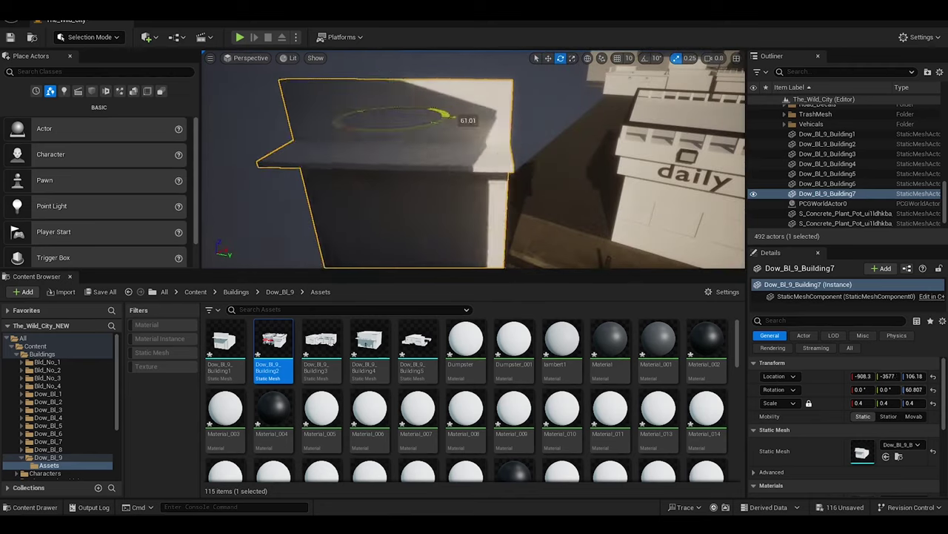
pyautogui.click(912, 390)
# Snap Building7 to the floor beside the daily coffee building and save the level
pyautogui.rightClick(497, 122)
pyautogui.click(540, 307)
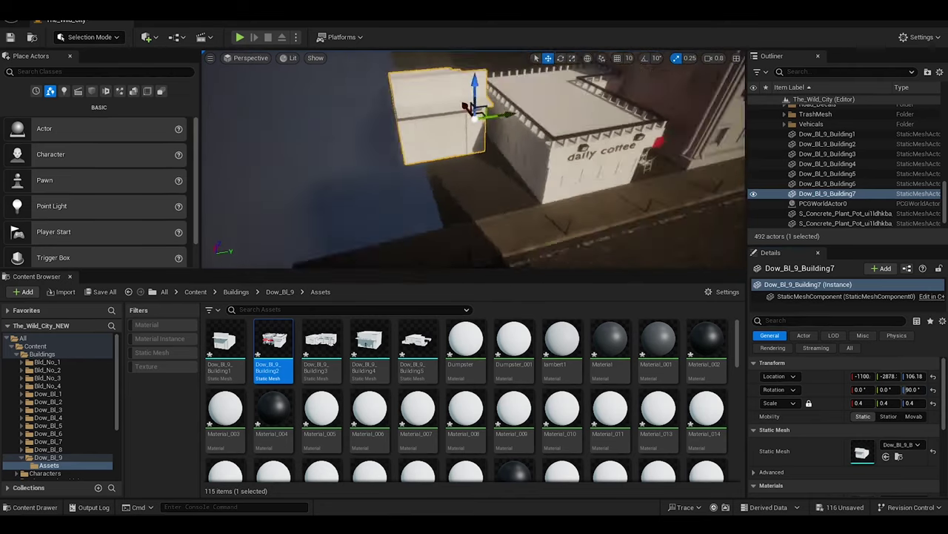
pyautogui.moveTo(542, 138); pyautogui.dragTo(506, 139)
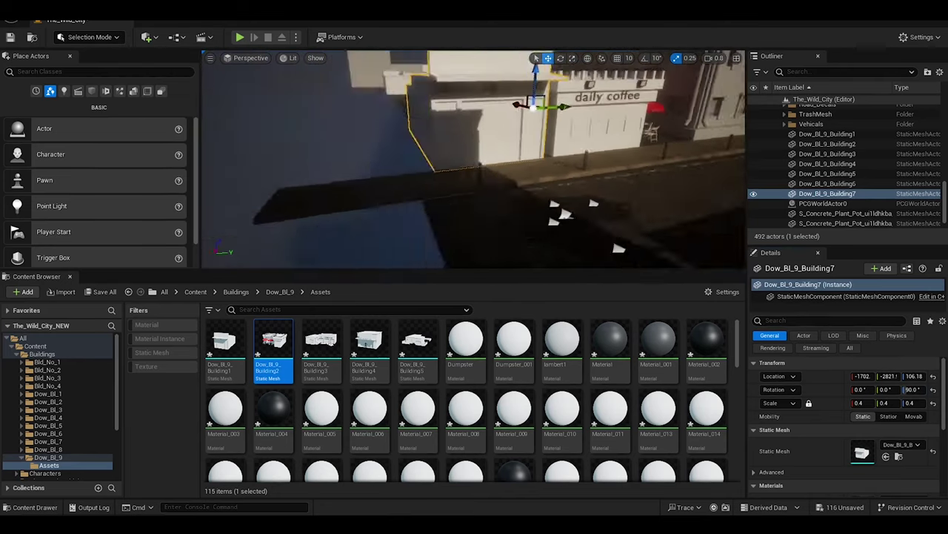
pyautogui.click(392, 141)
pyautogui.moveTo(392, 141)
pyautogui.mouseDown(button='right')
pyautogui.moveTo(404, 173)
pyautogui.moveTo(538, 178)
pyautogui.moveTo(474, 163)
pyautogui.moveTo(497, 240)
pyautogui.moveTo(474, 223)
pyautogui.moveTo(564, 249)
pyautogui.mouseUp(button='right')
pyautogui.click(404, 173)
pyautogui.hotkey('ctrl', 's')
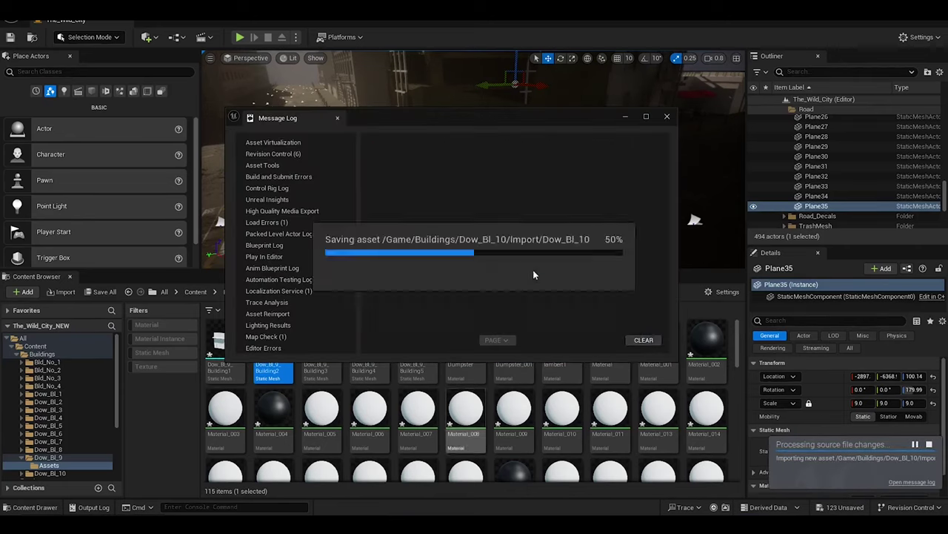
# Orbit the view to look across the street at the buildings
pyautogui.moveTo(532, 275); pyautogui.dragTo(533, 274, button='right')
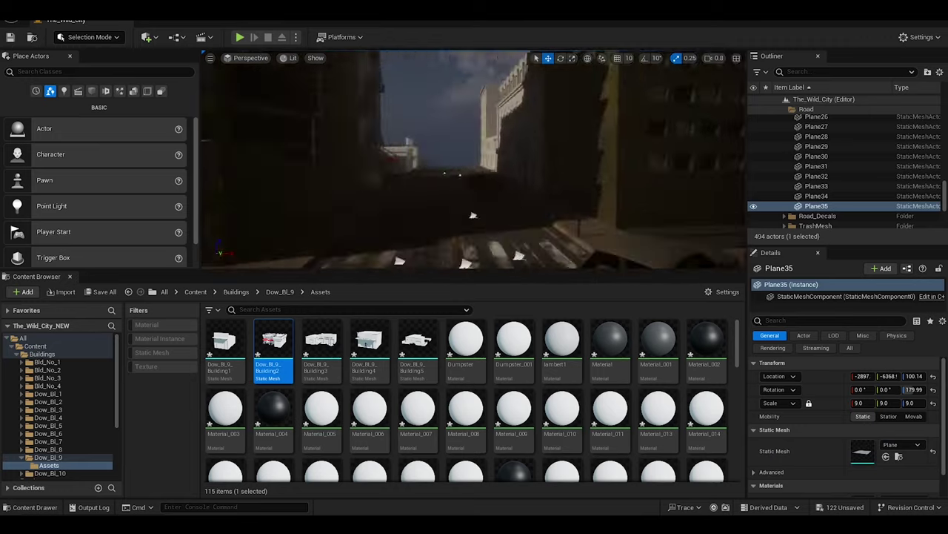
# Drag the Dow_Bl_10 mesh from Buildings/Dow_Bl_10/Import into the street
pyautogui.click(49, 473)
pyautogui.doubleClick(223, 339)
pyautogui.moveTo(220, 340); pyautogui.dragTo(474, 185)
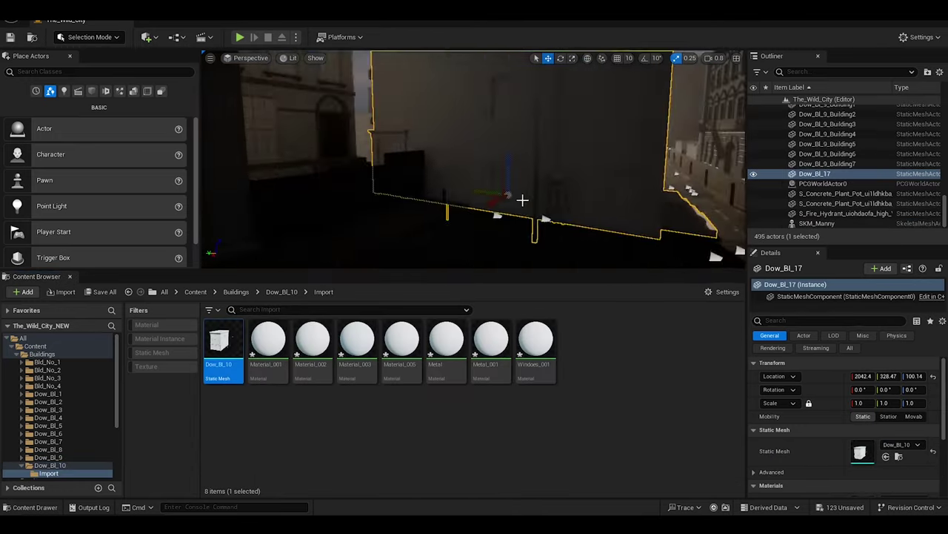
pyautogui.moveTo(474, 185); pyautogui.dragTo(475, 185, button='right')
# Slide Dow_Bl_17 into place along the road, checking it in unlit and lit shading
pyautogui.keyDown('shift'); pyautogui.moveTo(670, 233); pyautogui.dragTo(552, 263); pyautogui.keyUp('shift')
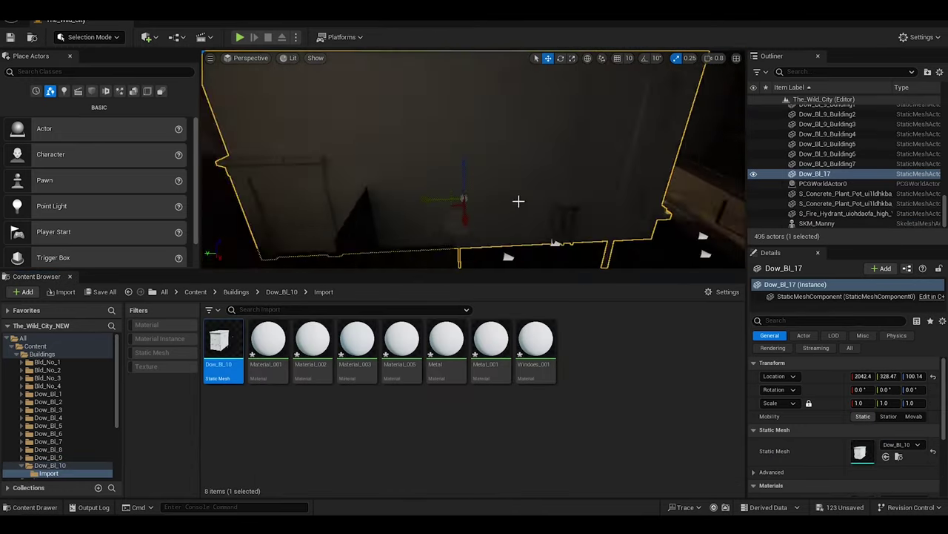
pyautogui.moveTo(552, 263); pyautogui.dragTo(482, 238, button='right')
pyautogui.press('f')
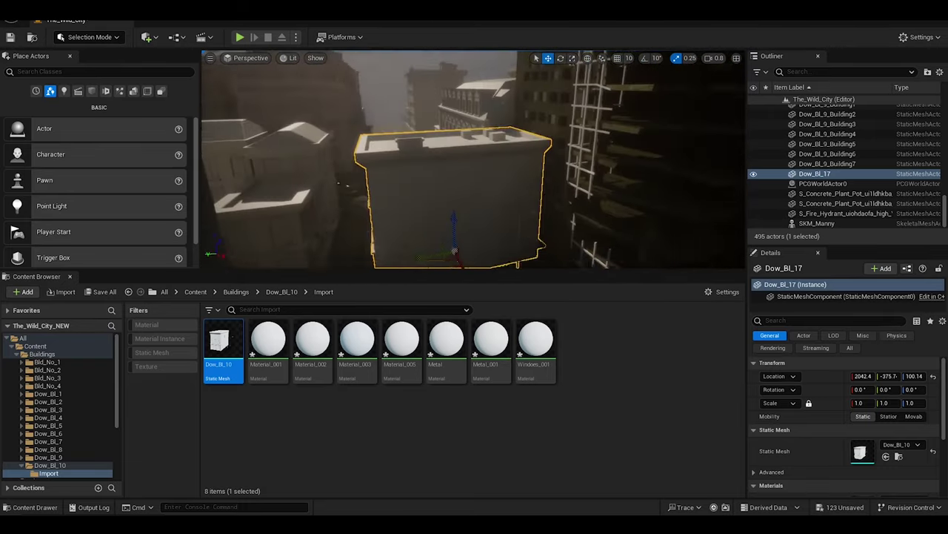
pyautogui.moveTo(510, 209)
pyautogui.mouseDown(button='right')
pyautogui.moveTo(503, 235)
pyautogui.moveTo(512, 228)
pyautogui.mouseUp(button='right')
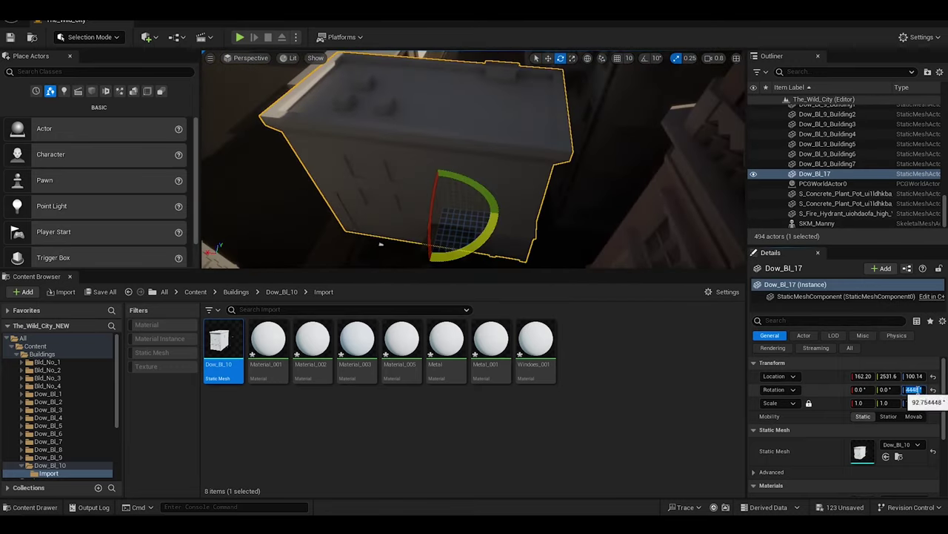
pyautogui.moveTo(438, 216); pyautogui.dragTo(372, 228)
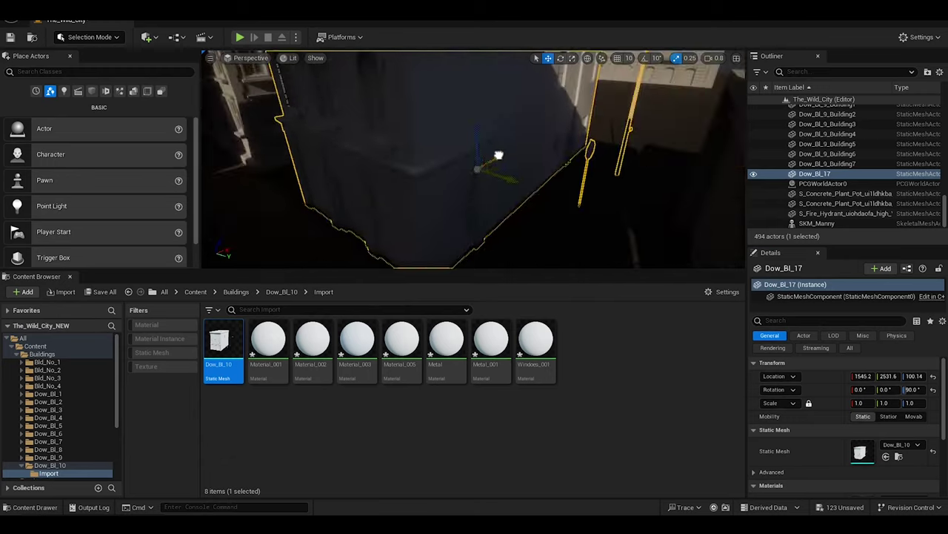
pyautogui.press('F3')
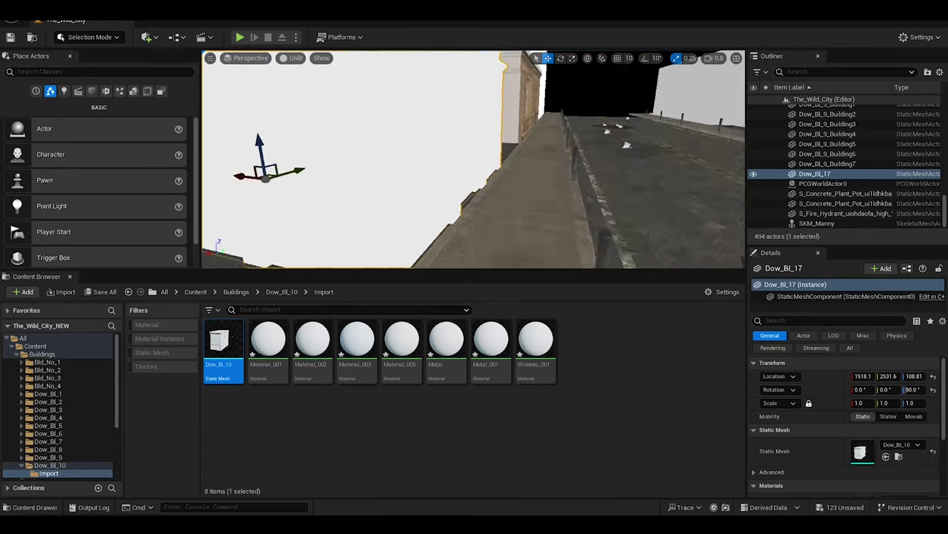
pyautogui.press('F4')
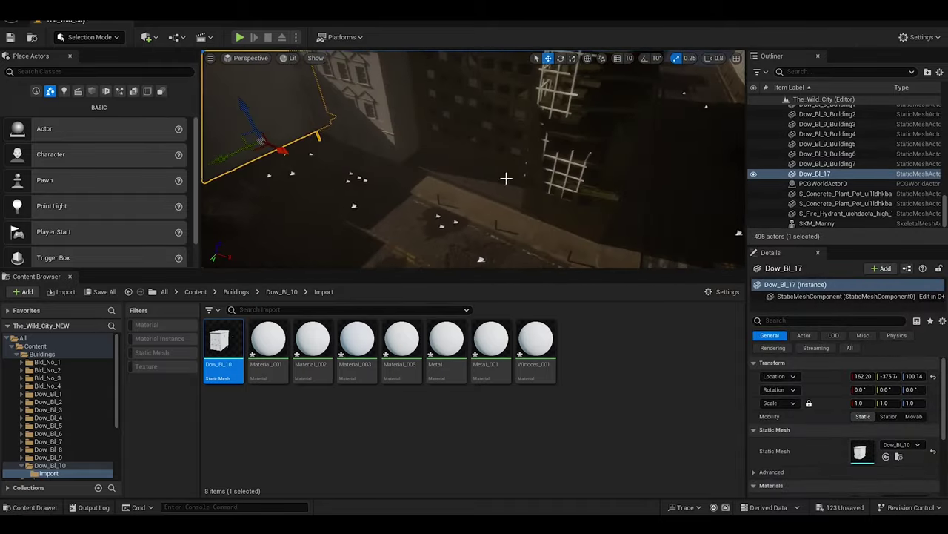
pyautogui.moveTo(474, 160); pyautogui.dragTo(444, 149, button='right')
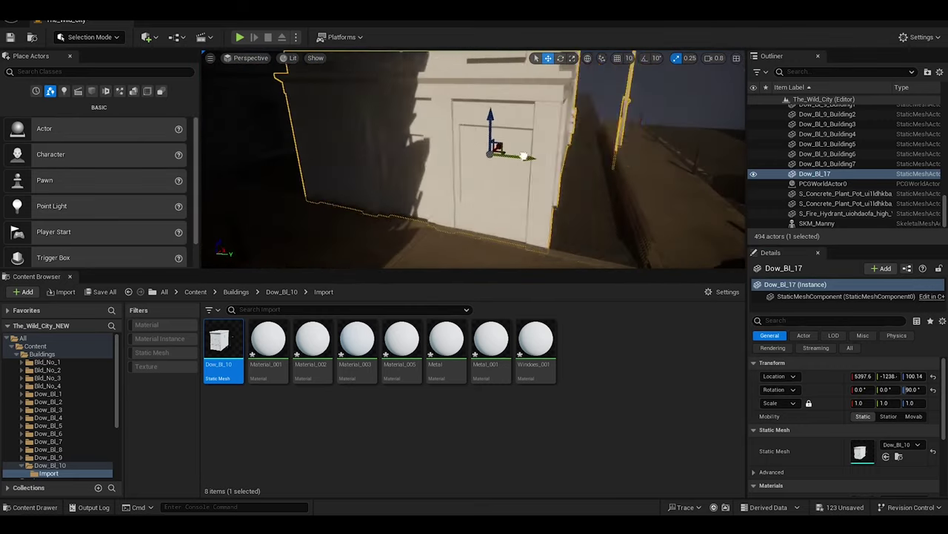
# Delete two iron fence pieces and a trash bag from the street
pyautogui.click(473, 169)
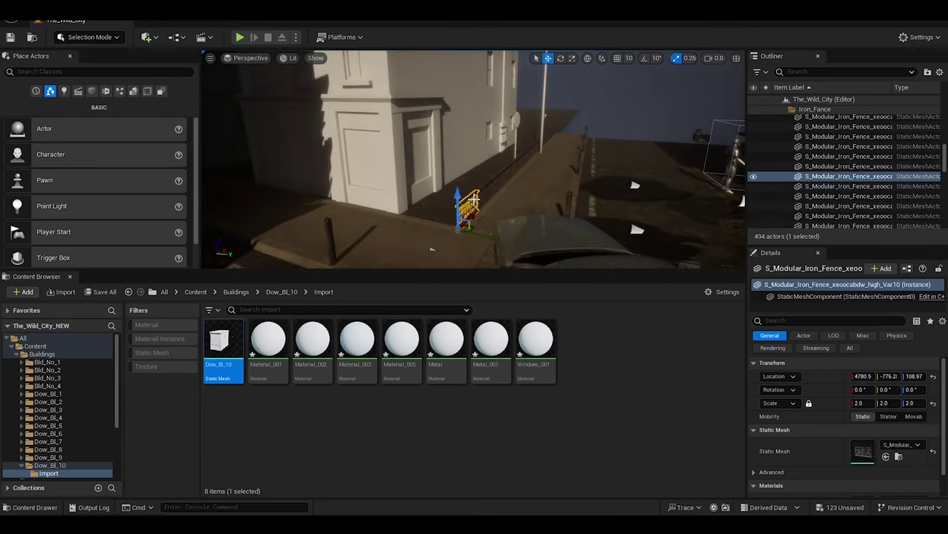
pyautogui.press('Delete')
pyautogui.click(455, 159)
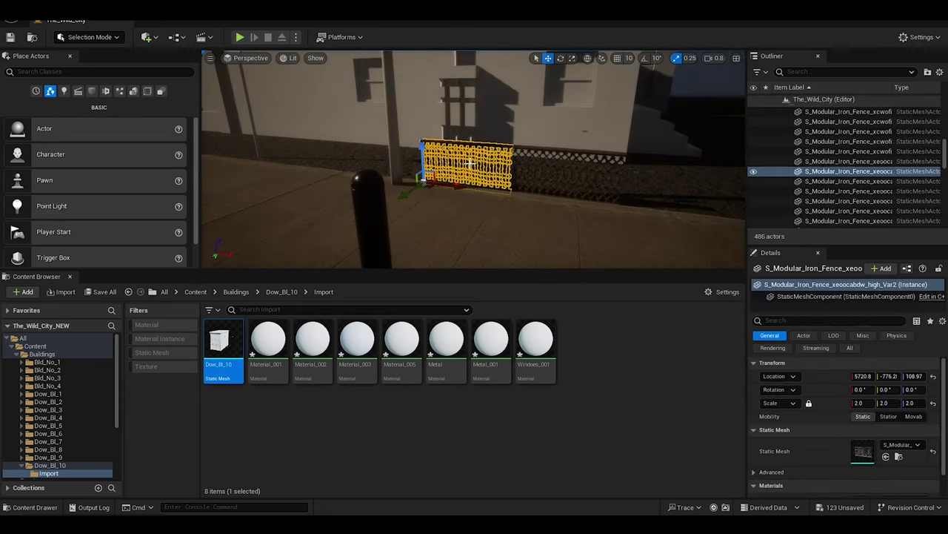
pyautogui.press('Delete')
pyautogui.click(465, 169)
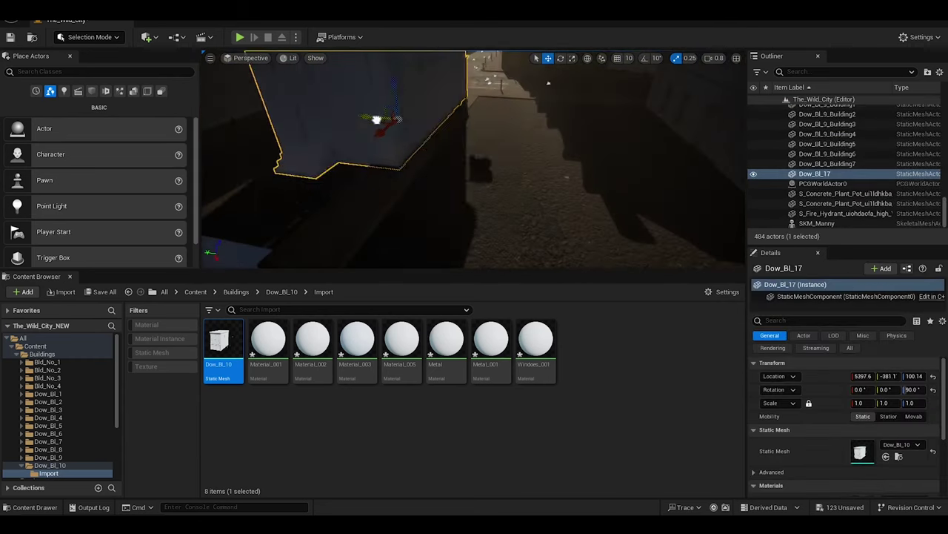
pyautogui.press('Delete')
# Nudge Dow_Bl_17 into line along the street and delete the extra Dow_Bl_19 building
pyautogui.moveTo(396, 159); pyautogui.dragTo(541, 199, button='right')
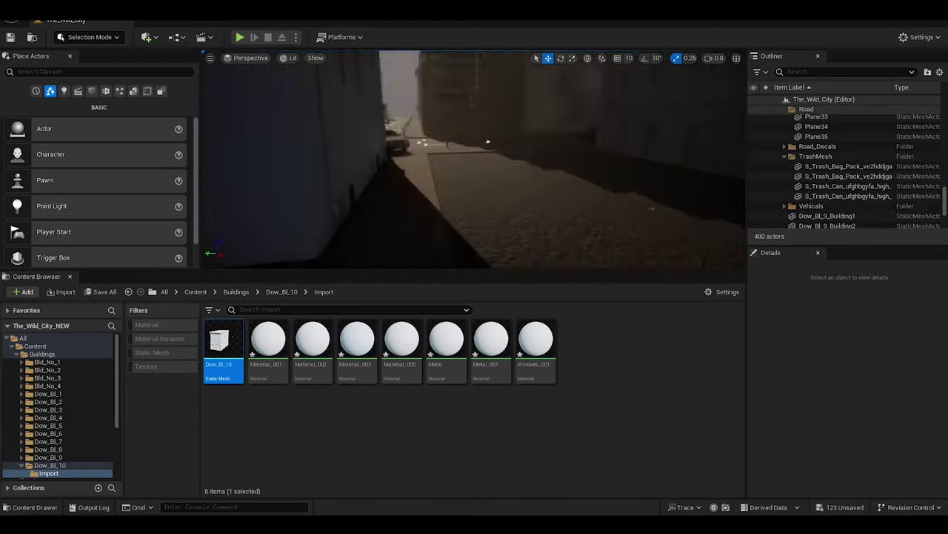
pyautogui.click(540, 199)
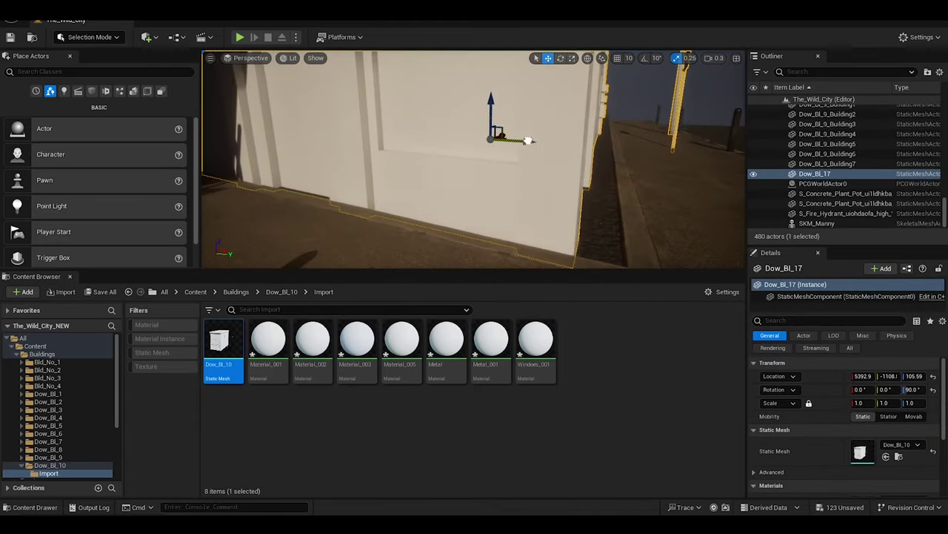
pyautogui.moveTo(528, 140); pyautogui.dragTo(546, 141)
pyautogui.moveTo(546, 141)
pyautogui.mouseDown(button='right')
pyautogui.moveTo(474, 170)
pyautogui.moveTo(320, 198)
pyautogui.mouseUp(button='right')
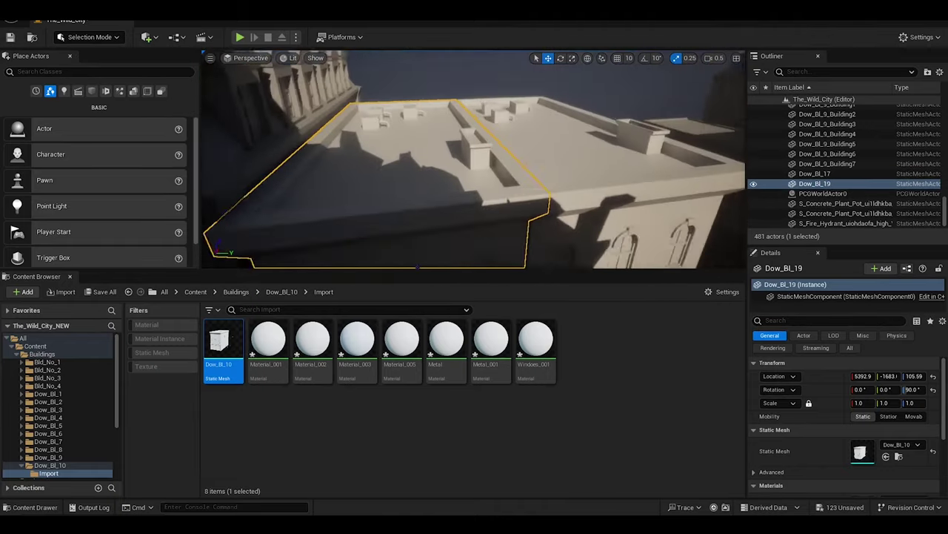
pyautogui.press('Delete')
# Select Dow_Bl_13, two more buildings and the Cube4 floor base
pyautogui.moveTo(474, 186)
pyautogui.mouseDown(button='right')
pyautogui.moveTo(294, 147)
pyautogui.moveTo(329, 138)
pyautogui.mouseUp(button='right')
pyautogui.click(387, 170)
pyautogui.keyDown('ctrl'); pyautogui.click(388, 170); pyautogui.keyUp('ctrl')
pyautogui.keyDown('ctrl'); pyautogui.click(294, 147); pyautogui.keyUp('ctrl')
pyautogui.click(329, 138)
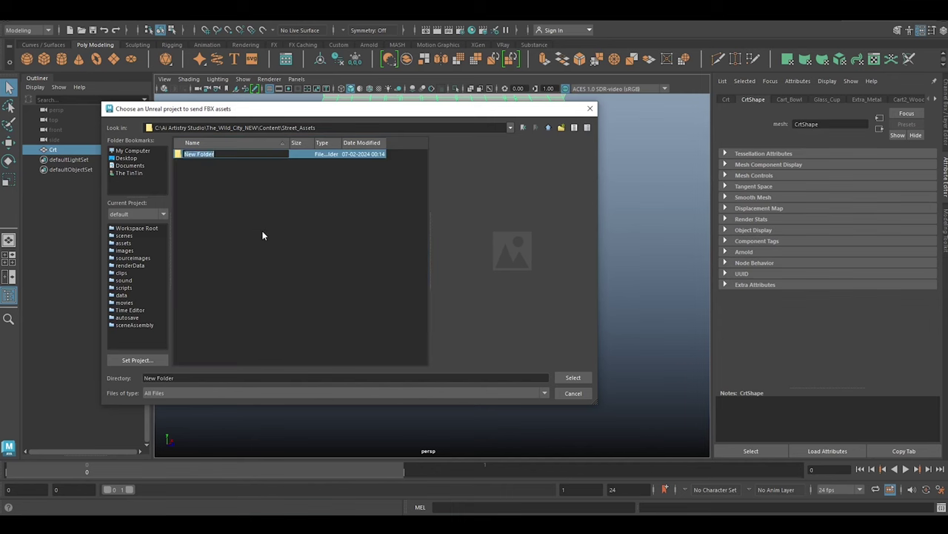
# Confirm Content/Street_Assets FoodCart/Import as the FBX export destination
pyautogui.press('Return')
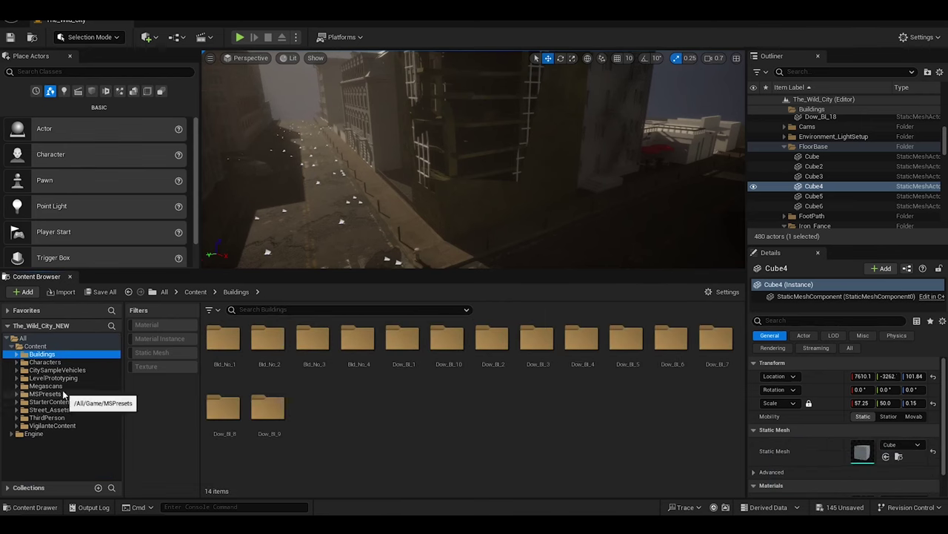
# Drag FoodCart from Street_Assets/FoodCart/Import into the street, scale it to 0.5, and raise it
pyautogui.click(49, 409)
pyautogui.doubleClick(223, 339)
pyautogui.doubleClick(223, 339)
pyautogui.moveTo(313, 411); pyautogui.dragTo(533, 244)
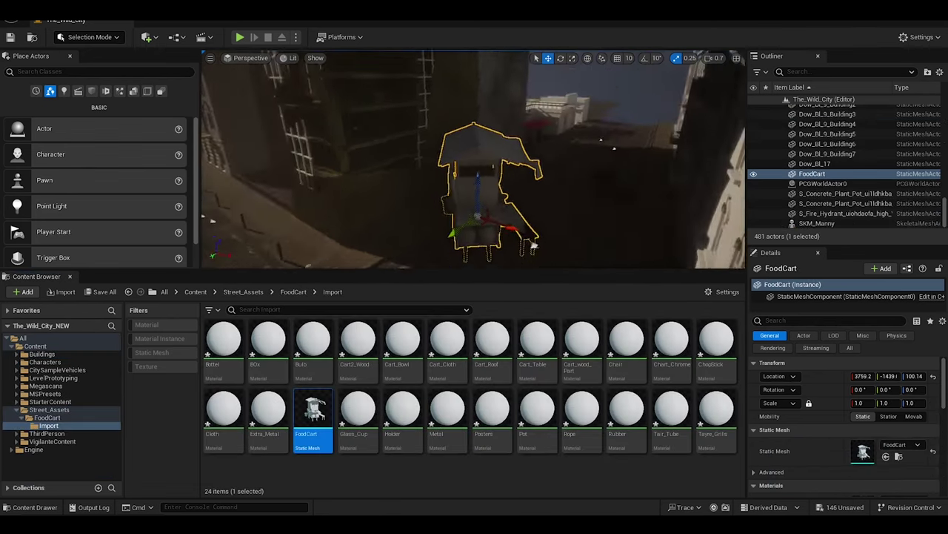
pyautogui.moveTo(534, 244); pyautogui.dragTo(659, 245, button='right')
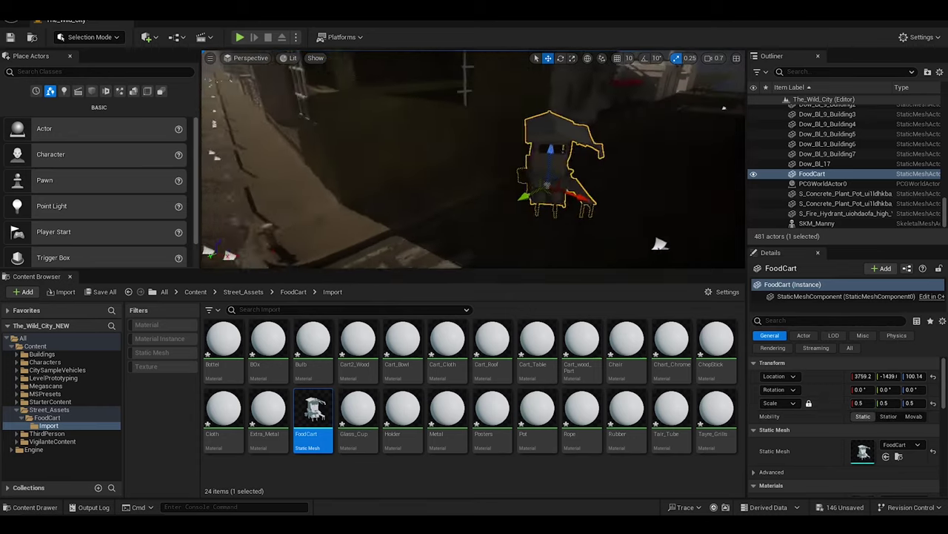
pyautogui.moveTo(523, 196)
pyautogui.mouseDown()
pyautogui.moveTo(326, 217)
pyautogui.moveTo(421, 179)
pyautogui.mouseUp()
pyautogui.moveTo(479, 149)
pyautogui.mouseDown()
pyautogui.moveTo(482, 140)
pyautogui.moveTo(415, 152)
pyautogui.moveTo(364, 141)
pyautogui.moveTo(437, 215)
pyautogui.moveTo(419, 111)
pyautogui.mouseUp()
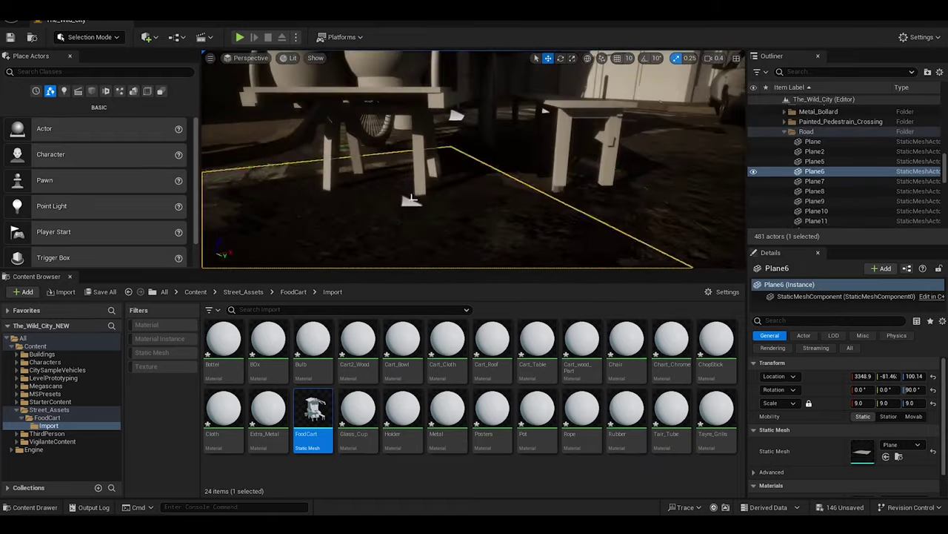
# Undo the last move on the selected pothole decal
pyautogui.click(644, 150)
pyautogui.hotkey('ctrl', 'z')
pyautogui.click(644, 151)
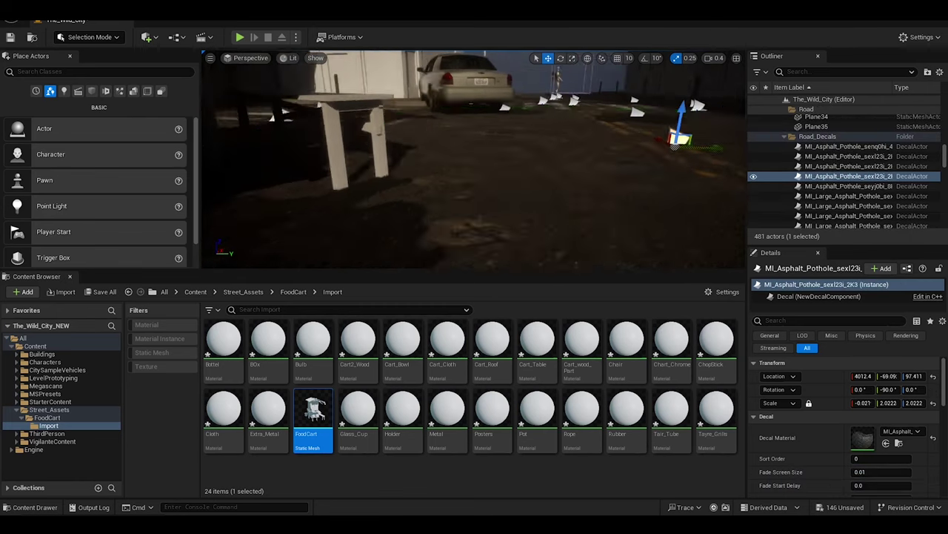
pyautogui.moveTo(644, 150); pyautogui.dragTo(474, 163, button='right')
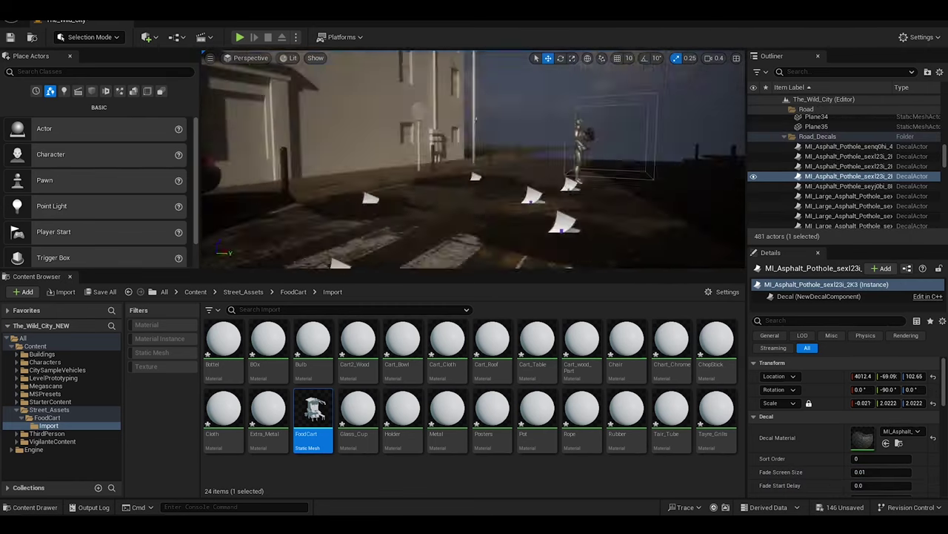
# Play-test the street level, stop the session, and save all changes
pyautogui.click(240, 37)
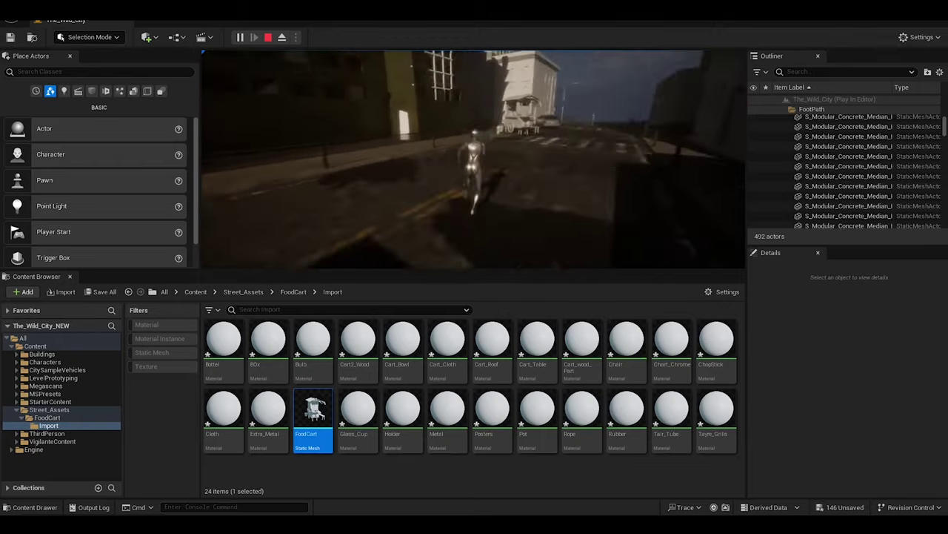
pyautogui.press('Escape')
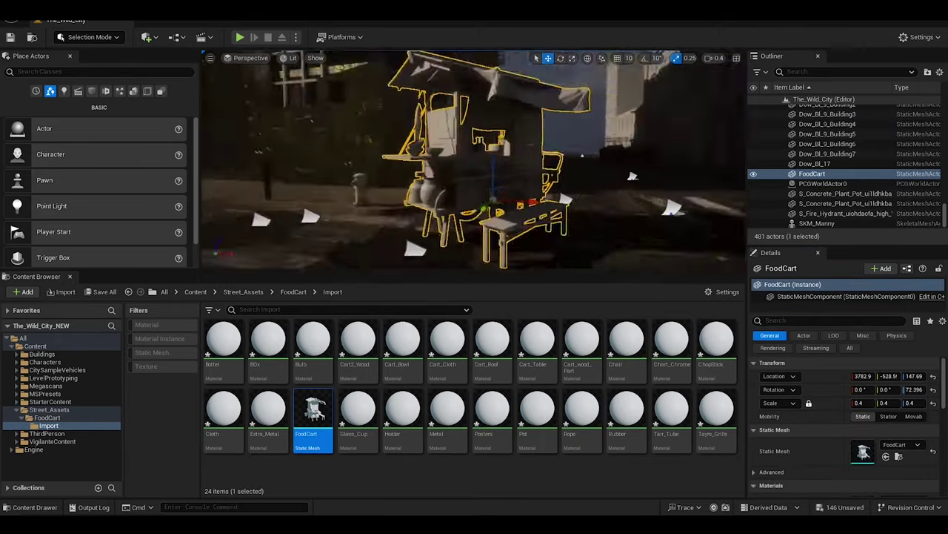
pyautogui.moveTo(461, 128); pyautogui.dragTo(474, 133, button='right')
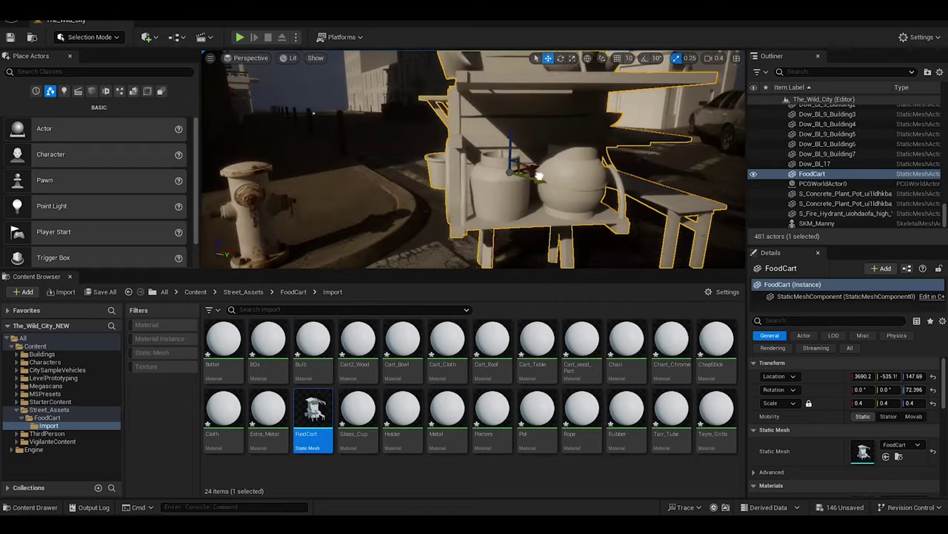
pyautogui.moveTo(539, 175); pyautogui.dragTo(477, 143, button='right')
pyautogui.hotkey('ctrl', 's')
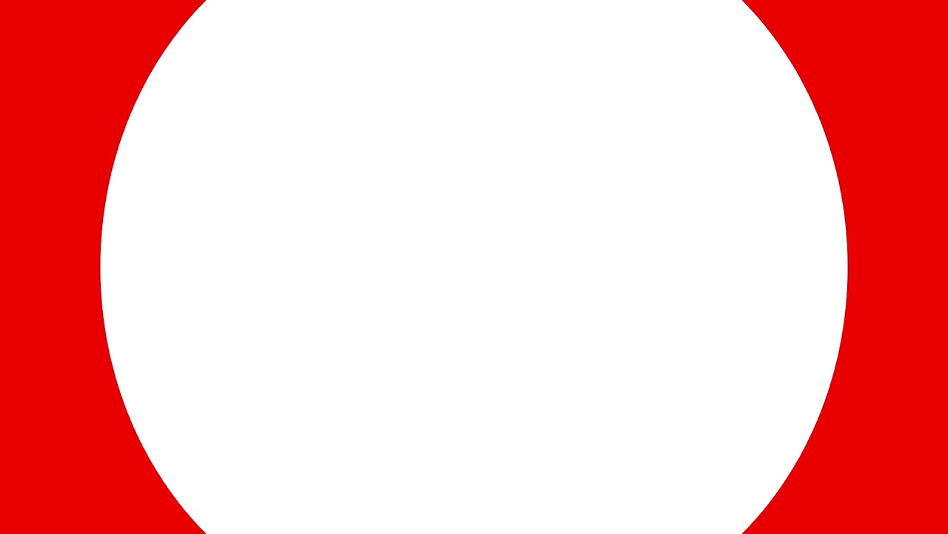